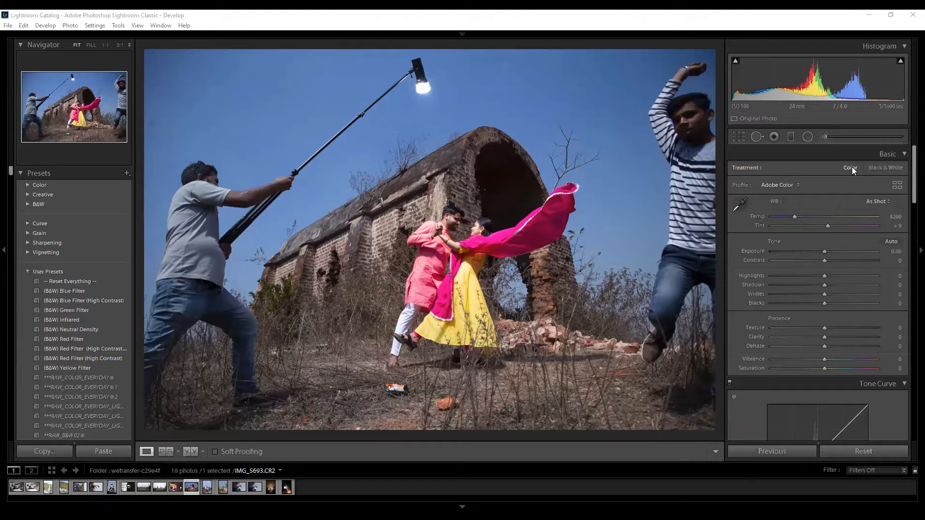
# Try the Black & White treatment with the temperature raised to 9646, return to Color and reset the photo.
pyautogui.click(889, 166)
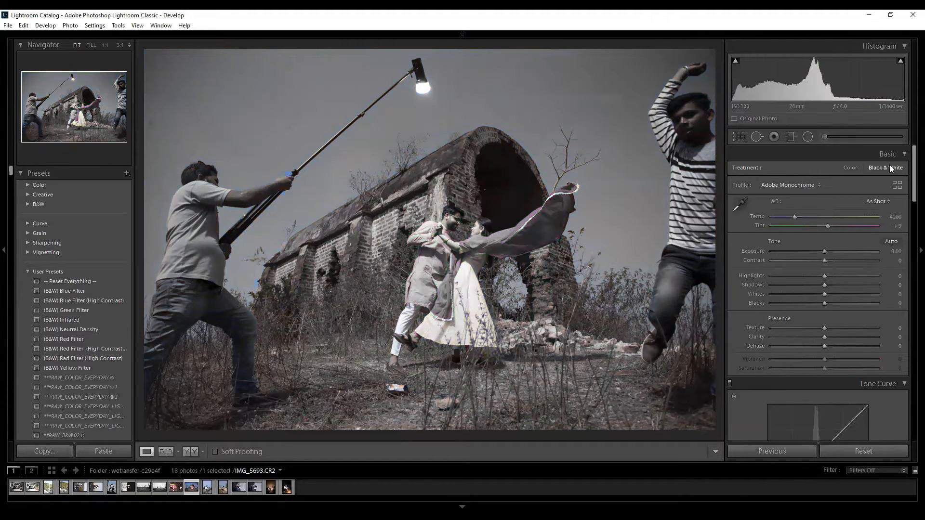
pyautogui.click(780, 217)
pyautogui.moveTo(779, 216); pyautogui.dragTo(841, 216)
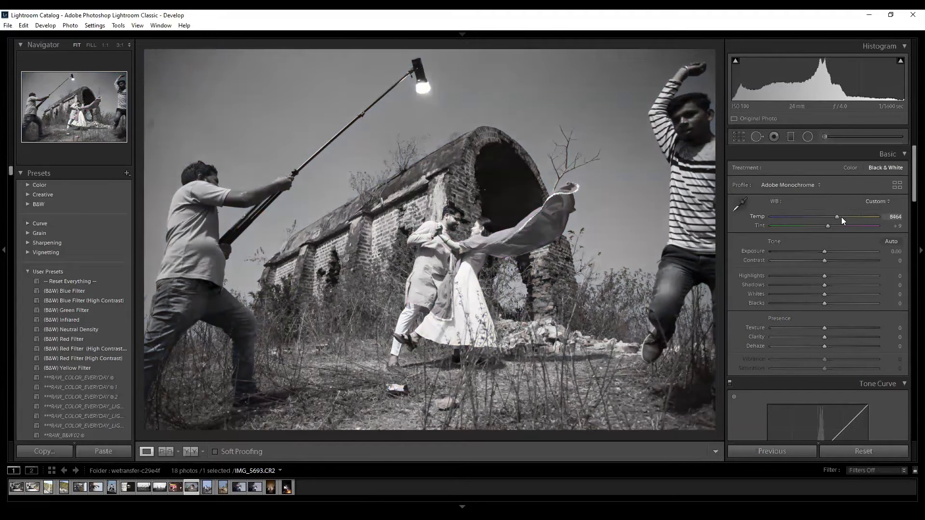
pyautogui.click(850, 168)
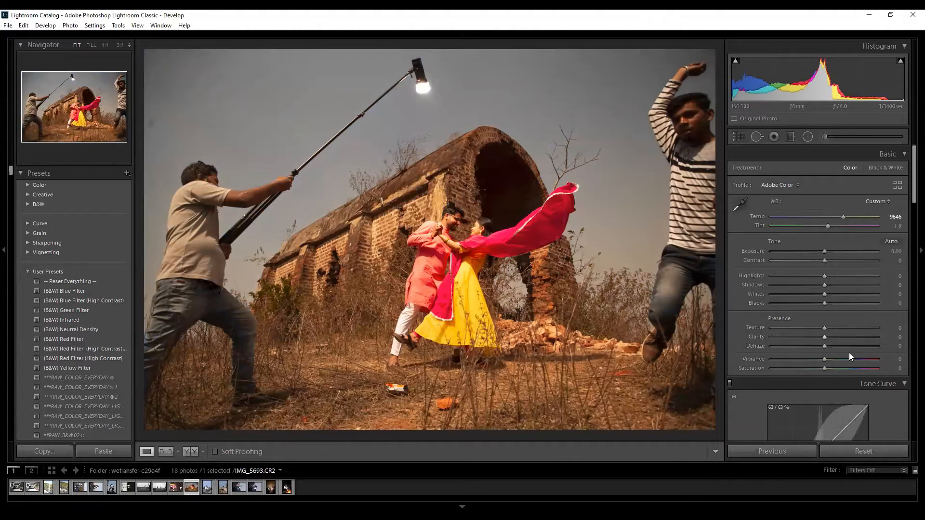
pyautogui.click(863, 451)
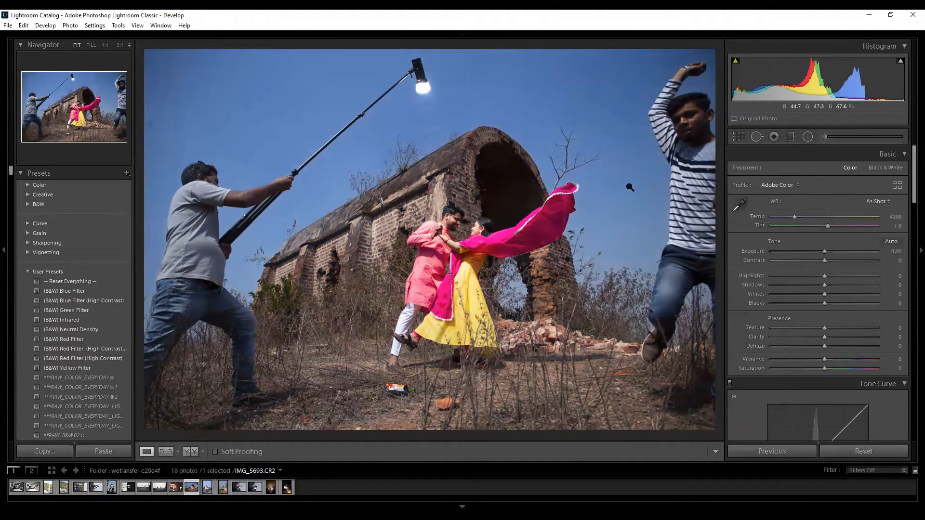
# Try the Camera Faithful and Camera Standard profiles on the photo, returning to Adobe Color after each.
pyautogui.click(767, 187)
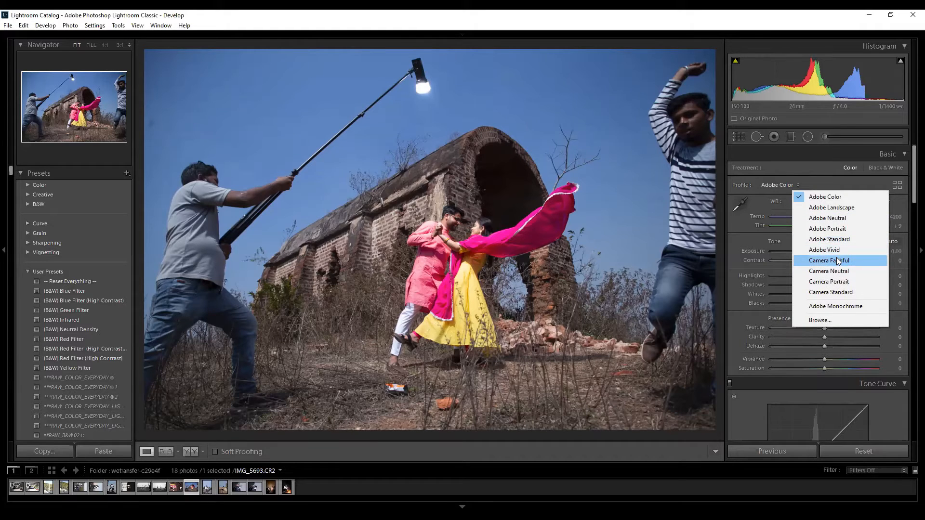
pyautogui.click(837, 261)
pyautogui.click(768, 184)
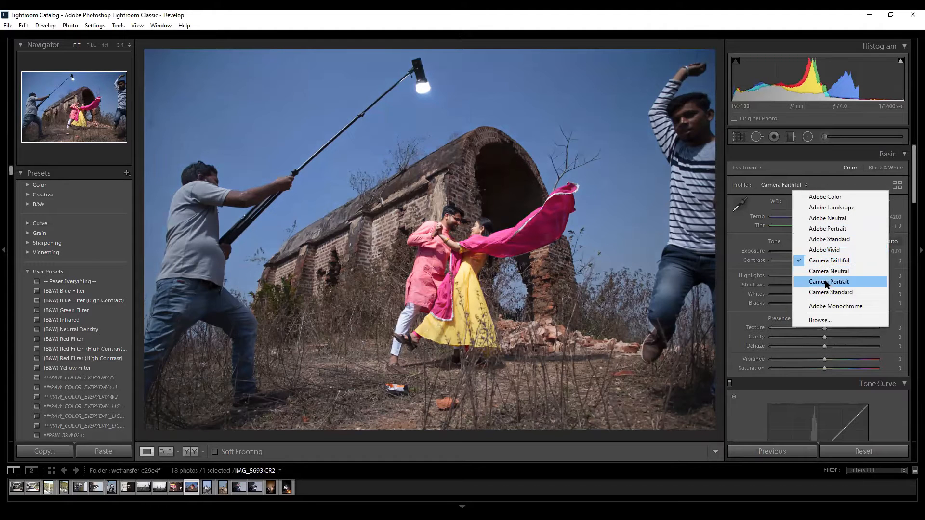
pyautogui.click(825, 197)
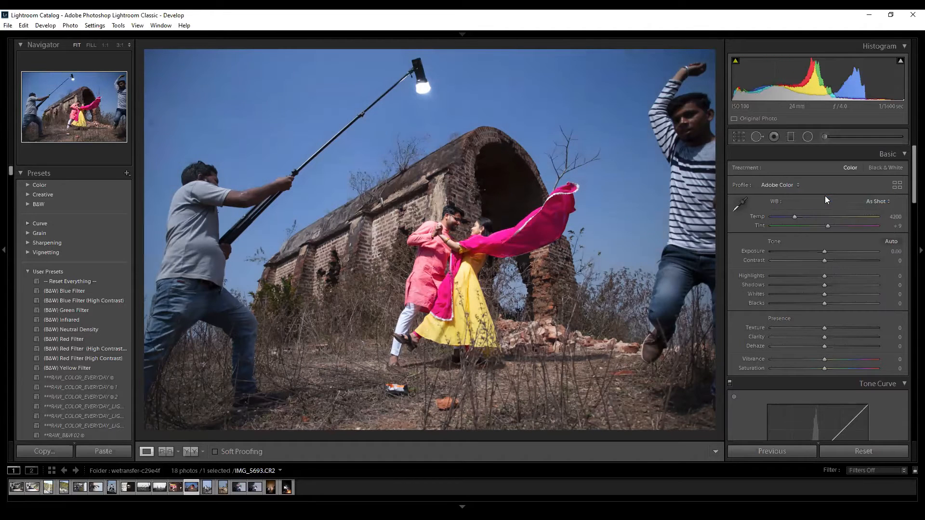
pyautogui.click(790, 182)
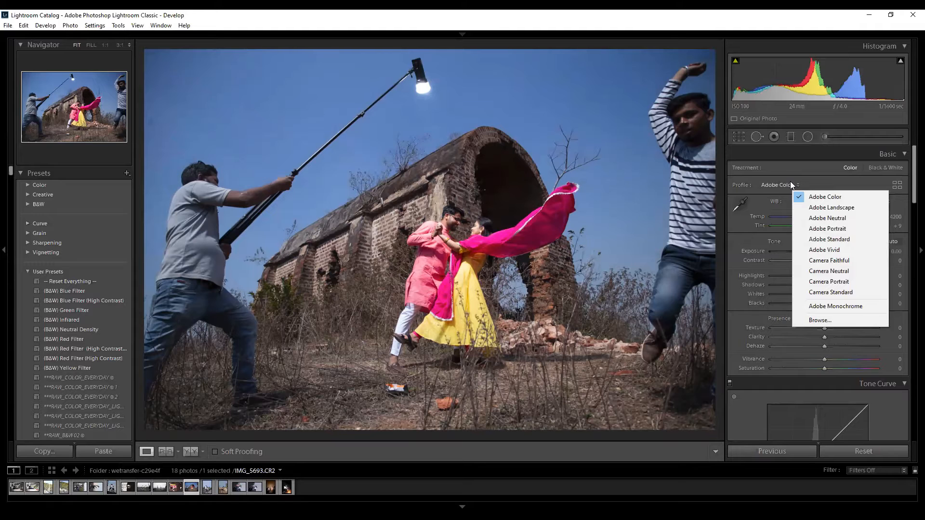
pyautogui.click(824, 292)
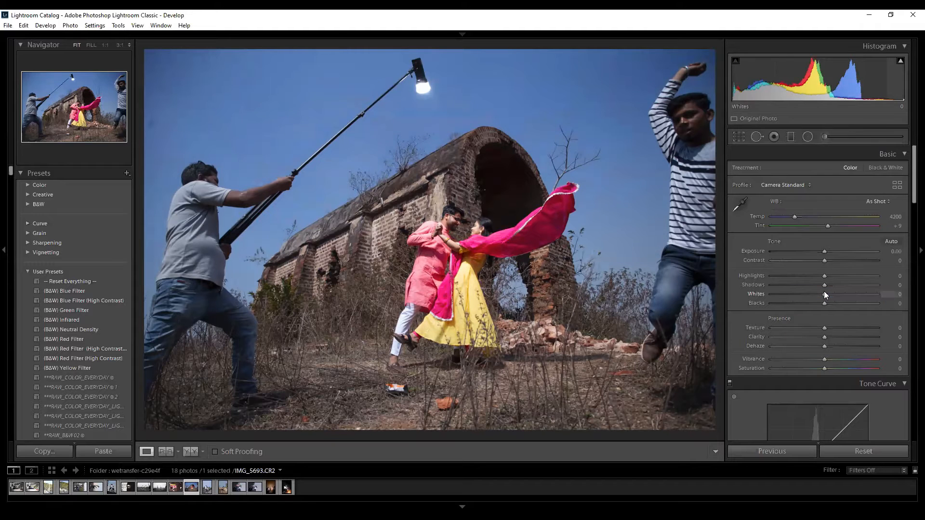
pyautogui.click(796, 185)
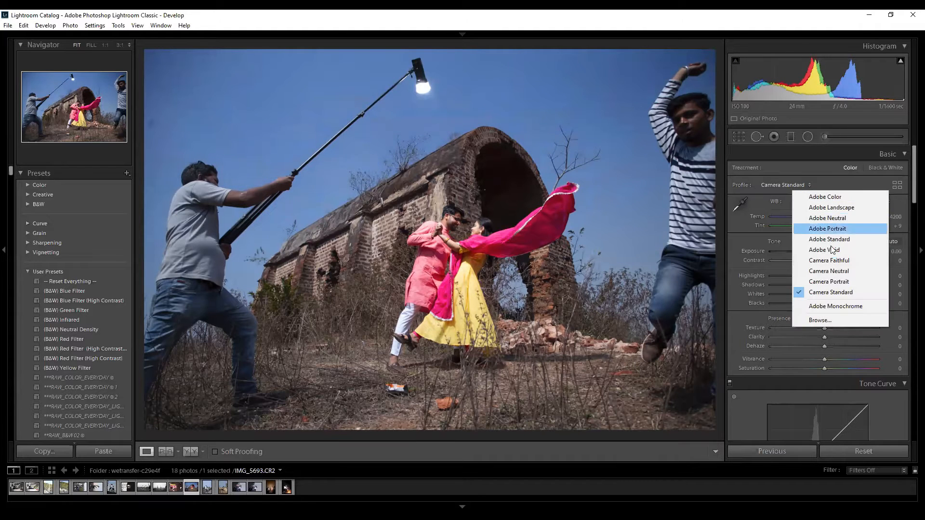
pyautogui.click(825, 198)
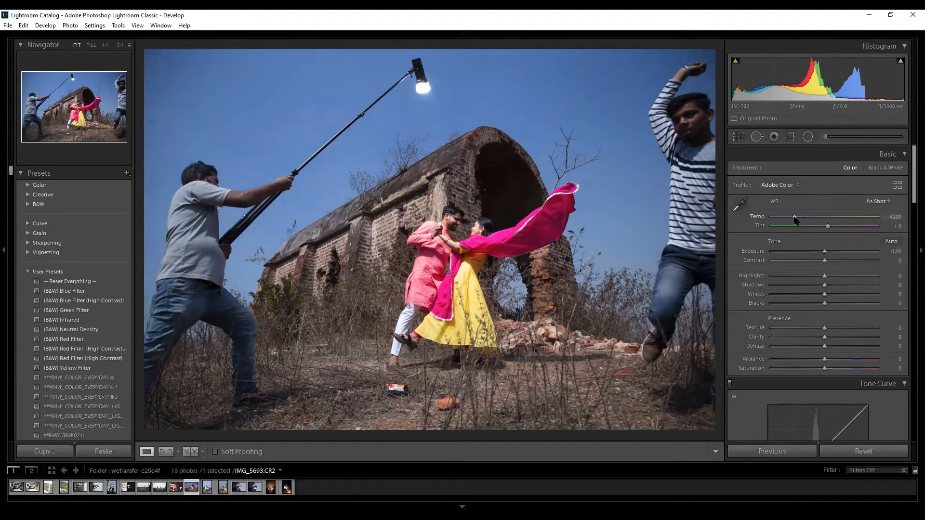
# Try the white balance extremes, with Temp at 50000 and Tint at -150 and +150, resetting the photo after each slider.
pyautogui.moveTo(795, 217); pyautogui.dragTo(889, 226)
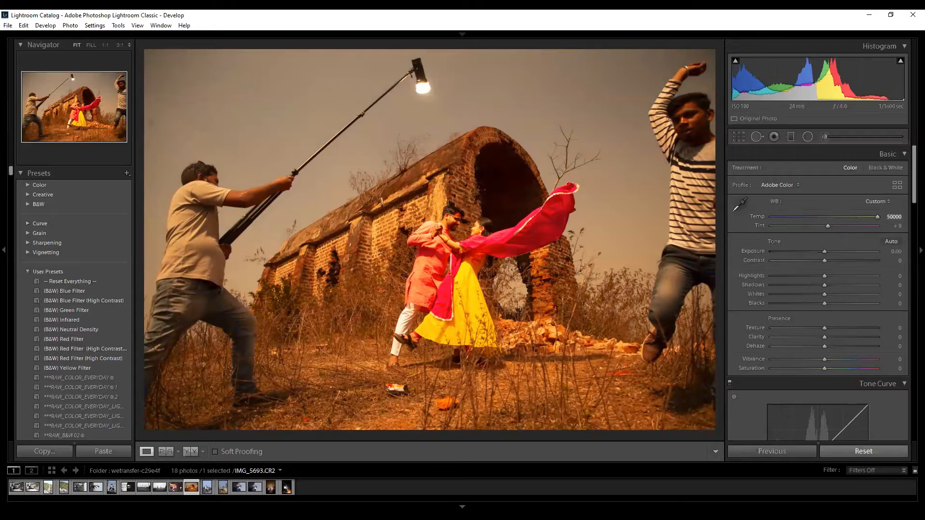
pyautogui.click(863, 451)
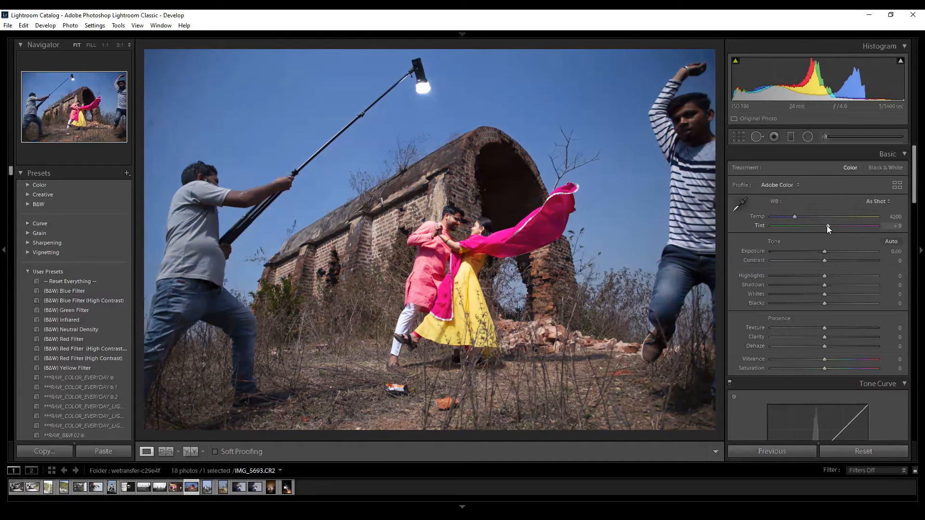
pyautogui.moveTo(827, 225); pyautogui.dragTo(759, 227)
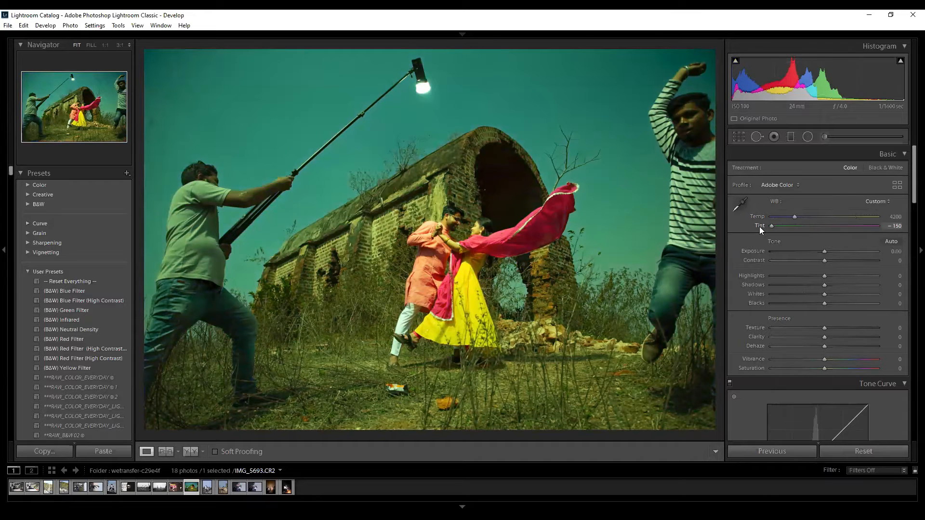
pyautogui.moveTo(759, 226); pyautogui.dragTo(888, 218)
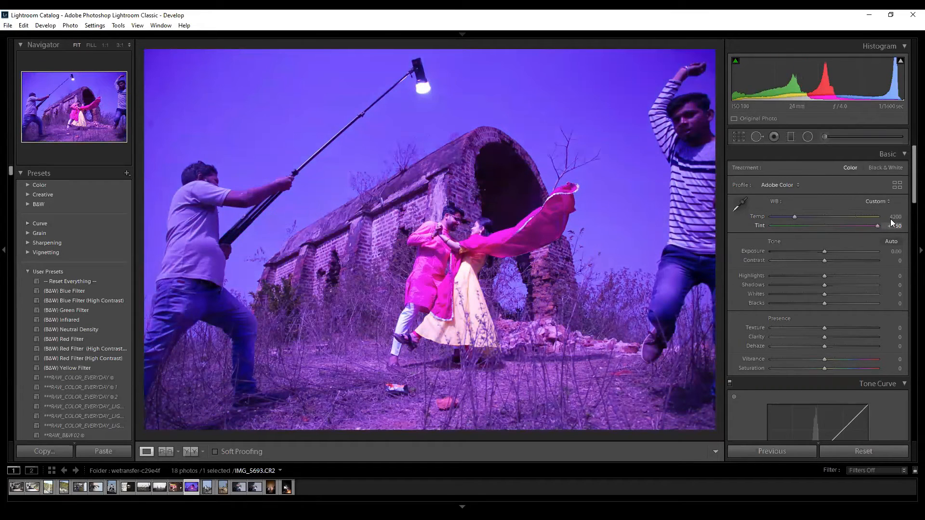
pyautogui.click(864, 450)
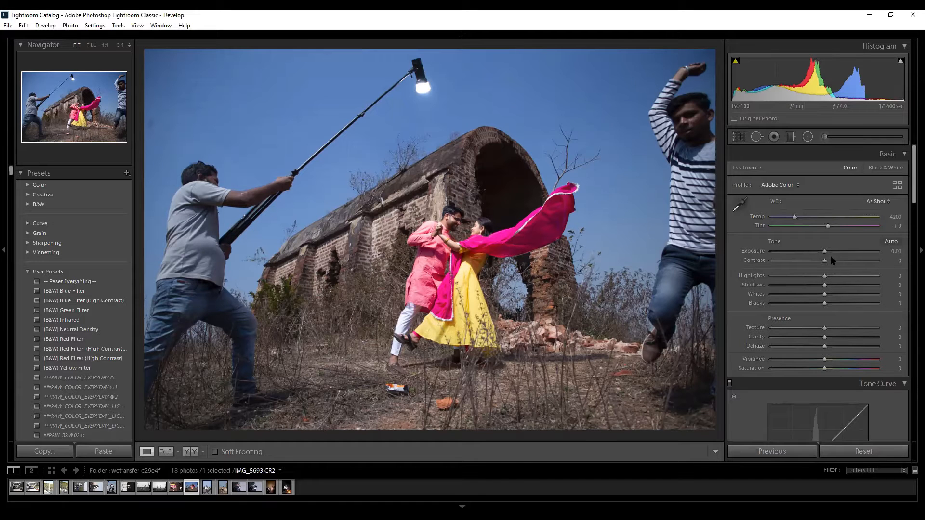
# Try Exposure at -5.00 and Contrast at +55 and +100, resetting the photo after each slider.
pyautogui.moveTo(825, 251); pyautogui.dragTo(713, 266)
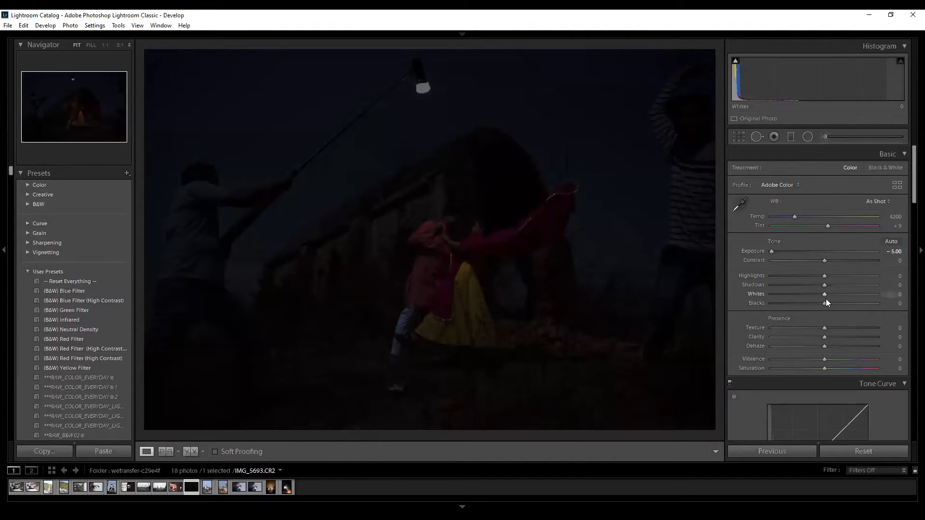
pyautogui.hotkey('ctrl', 'shift', 'r')
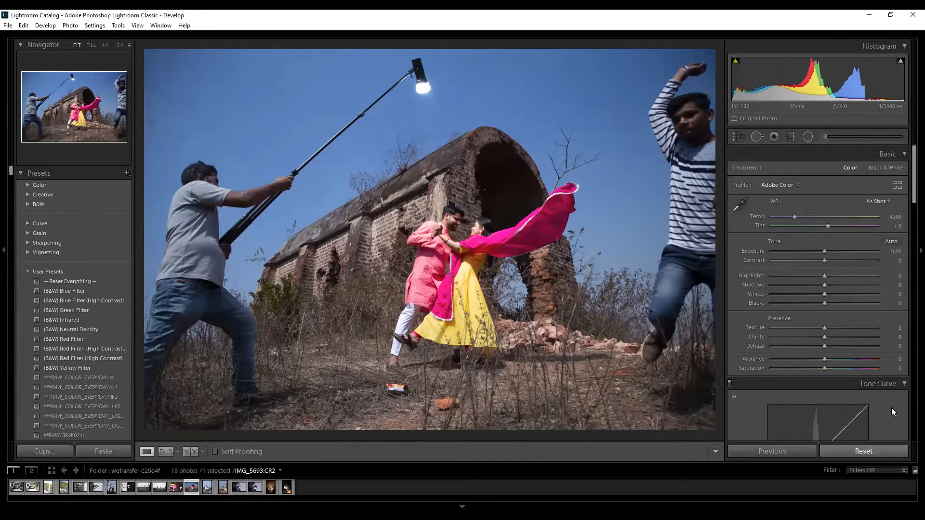
pyautogui.moveTo(824, 260); pyautogui.dragTo(854, 263)
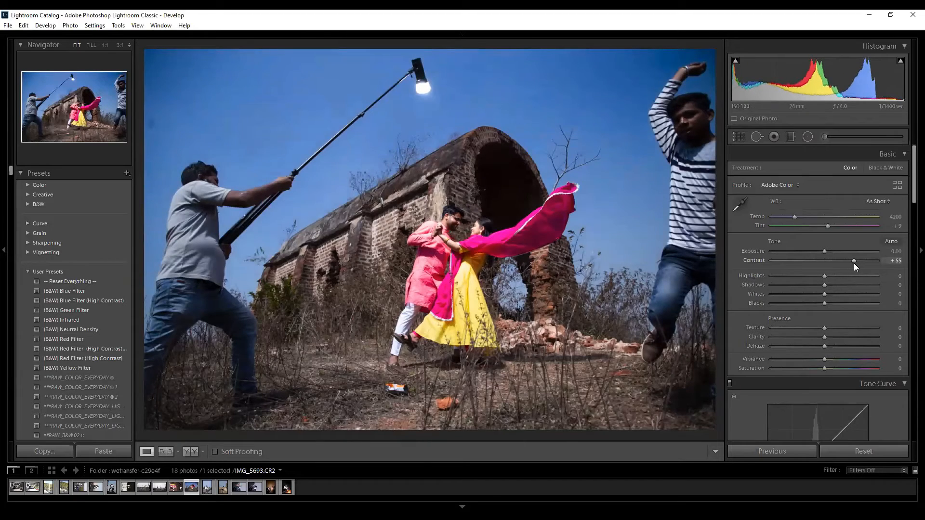
pyautogui.press('z')
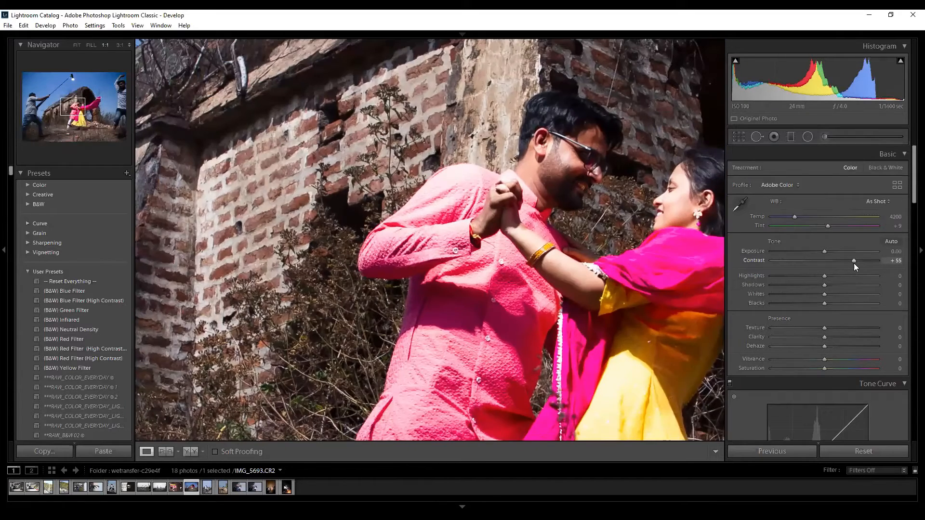
pyautogui.moveTo(853, 261); pyautogui.dragTo(882, 263)
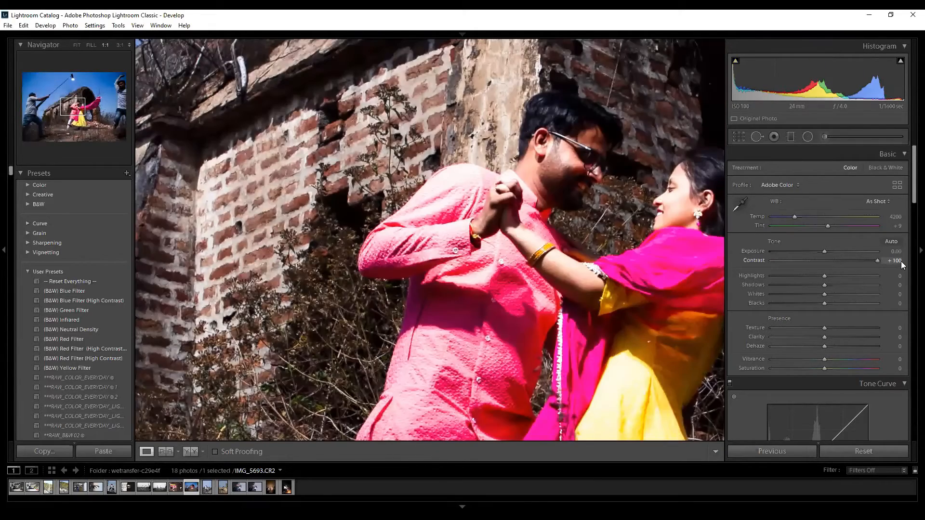
pyautogui.click(863, 450)
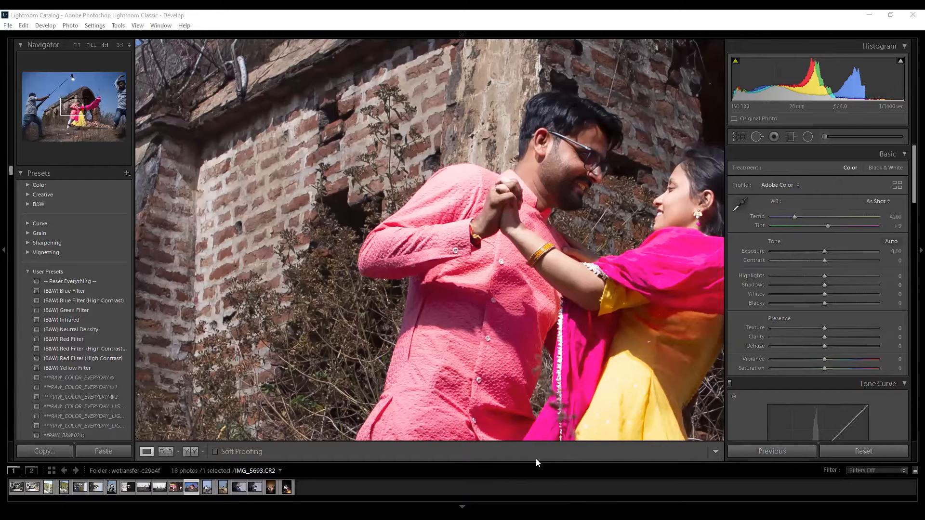
# Try Highlights at -100, inspect the couple up close, and undo the highlights change.
pyautogui.press('z')
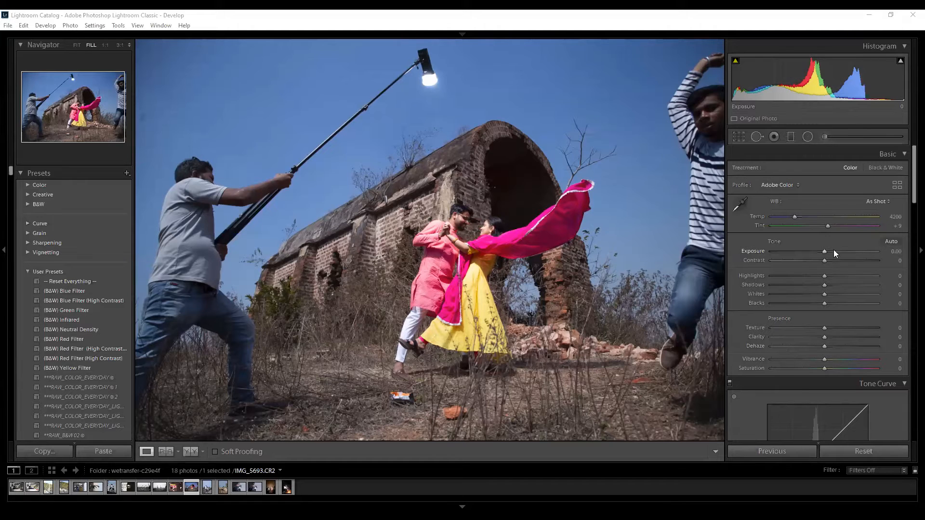
pyautogui.moveTo(824, 276); pyautogui.dragTo(651, 279)
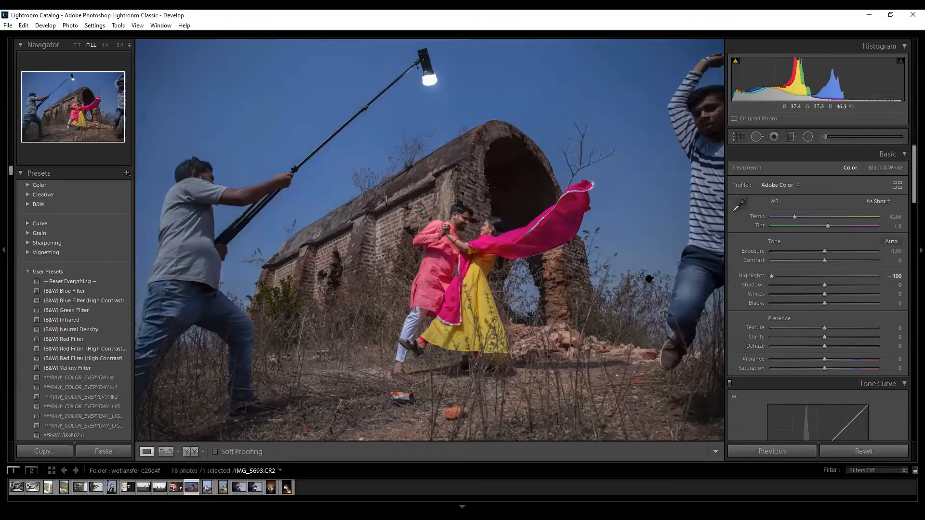
pyautogui.press('space')
pyautogui.moveTo(658, 317); pyautogui.dragTo(344, 164)
pyautogui.moveTo(771, 275); pyautogui.dragTo(753, 272)
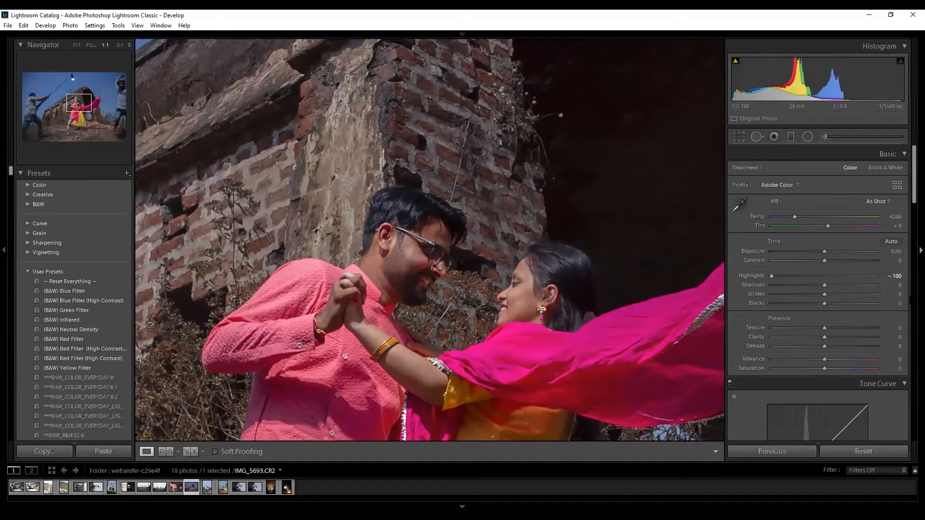
pyautogui.hotkey('ctrl', 'z')
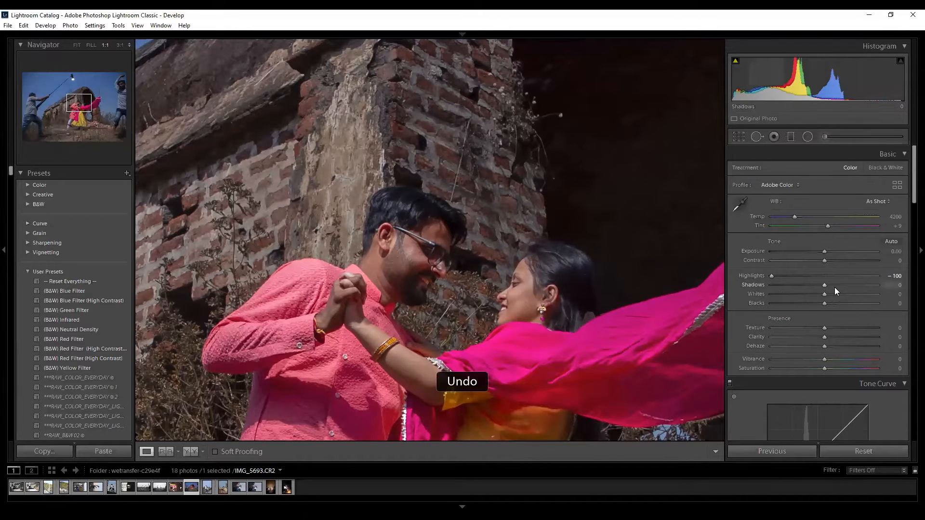
pyautogui.hotkey('ctrl', 'z')
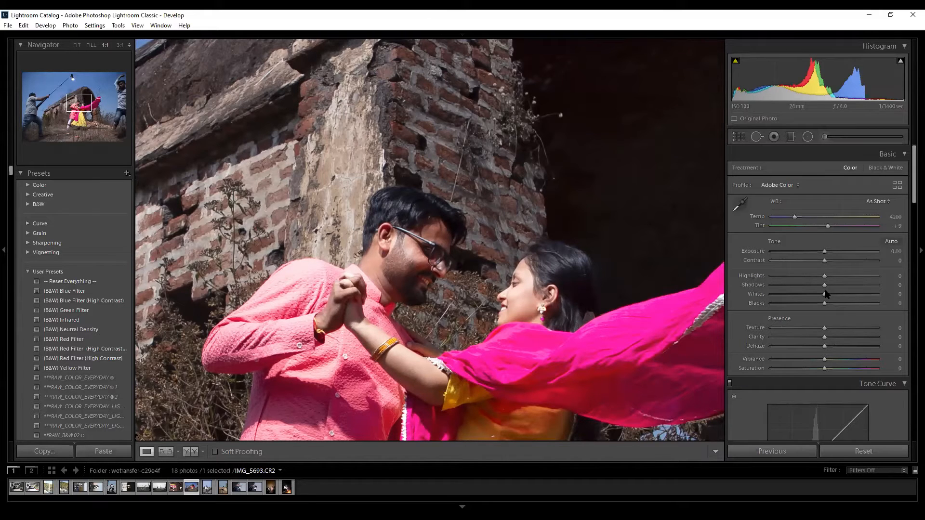
# Compare Whites at -100 with Highlights at -100 on a close-up of the couple's faces, undoing each change.
pyautogui.press('z')
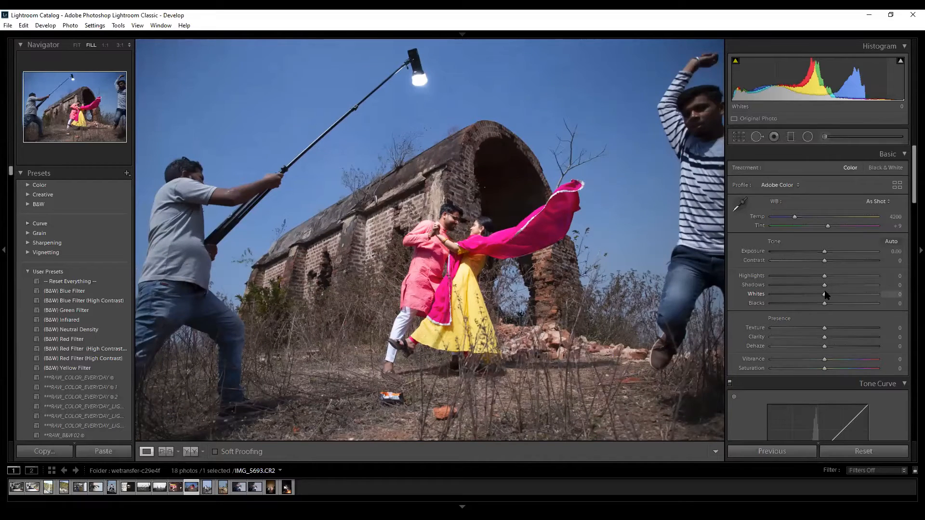
pyautogui.press('z')
pyautogui.moveTo(827, 295); pyautogui.dragTo(717, 294)
pyautogui.hotkey('ctrl', '=')
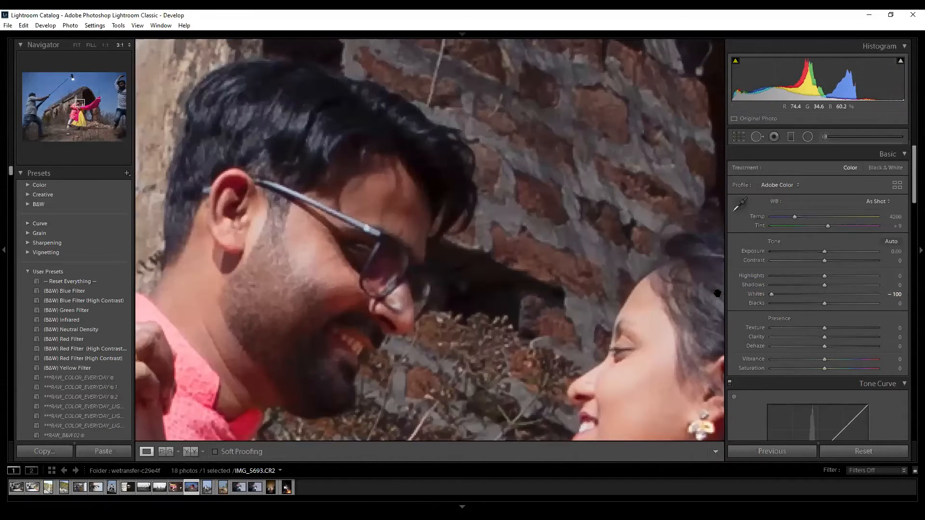
pyautogui.hotkey('ctrl', 'z')
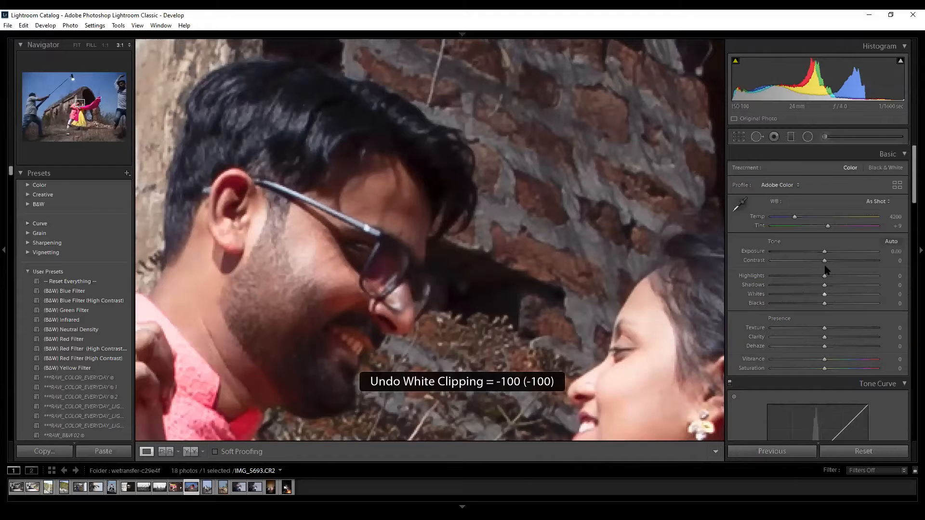
pyautogui.moveTo(825, 274); pyautogui.dragTo(756, 278)
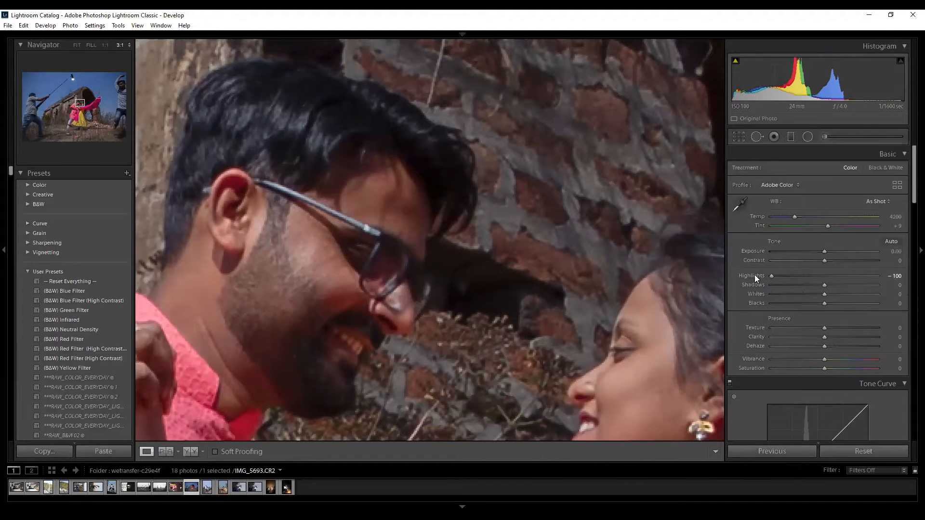
pyautogui.hotkey('ctrl', 'z')
# Raise Exposure to +2.05 and compare Highlights at -100 with Whites at -100, undoing both of these recovery changes.
pyautogui.moveTo(824, 251); pyautogui.dragTo(743, 278)
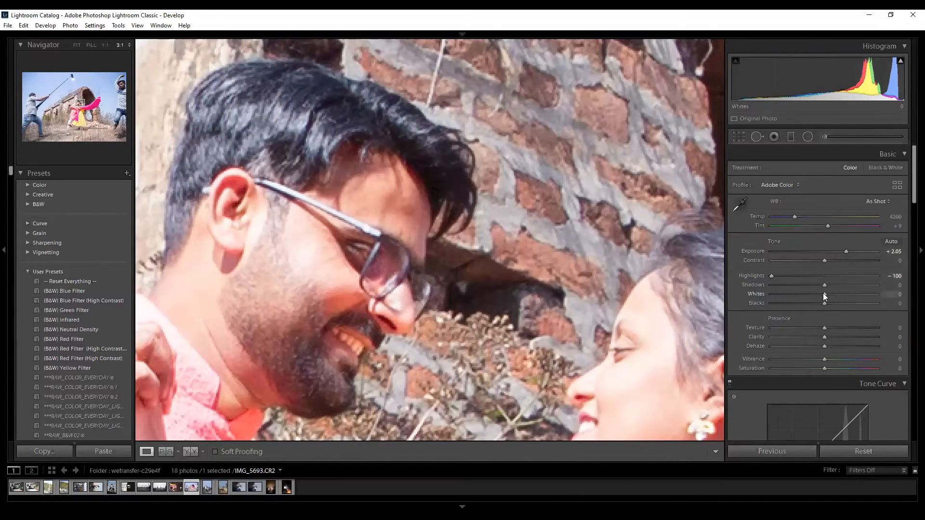
pyautogui.hotkey('ctrl', 'z')
pyautogui.moveTo(822, 294); pyautogui.dragTo(706, 304)
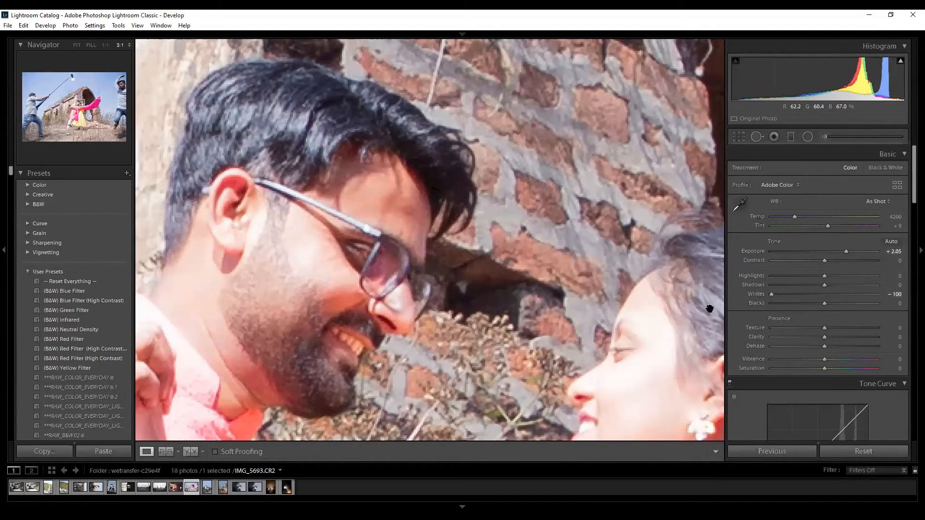
pyautogui.click(707, 305)
pyautogui.hotkey('ctrl', 'z')
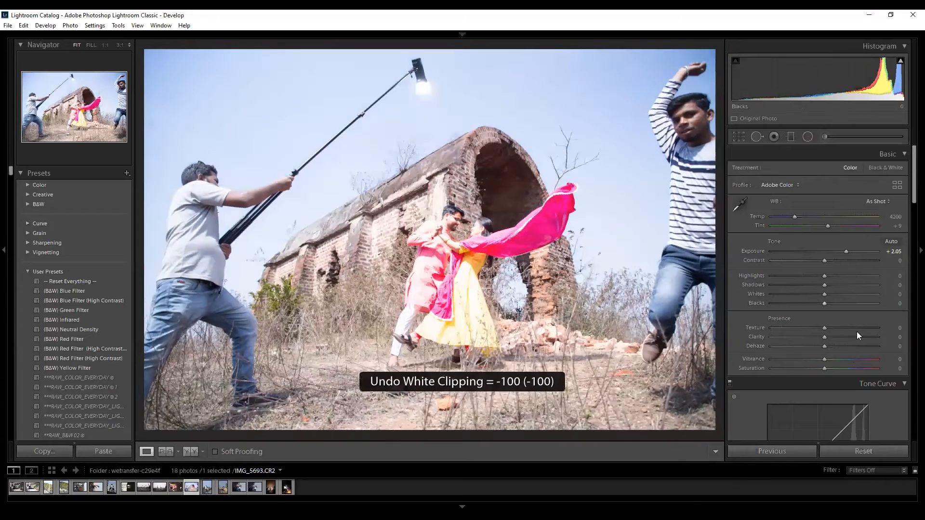
# Undo the last exposure change and set the photo's Exposure to +1.50.
pyautogui.hotkey('ctrl', 'z')
pyautogui.moveTo(822, 252); pyautogui.dragTo(841, 247)
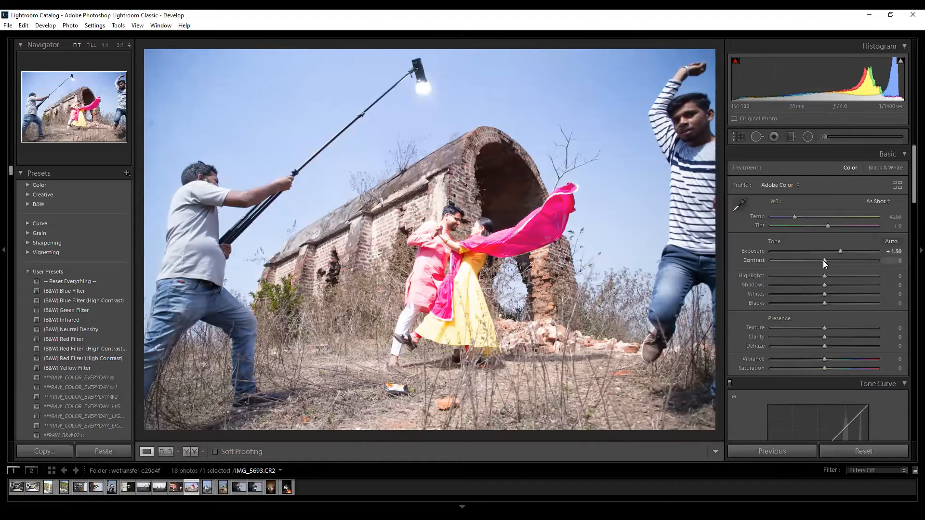
# Try Contrast at -100 and Highlights at -100 separately on the whole photo, undoing each change.
pyautogui.moveTo(823, 260); pyautogui.dragTo(739, 254)
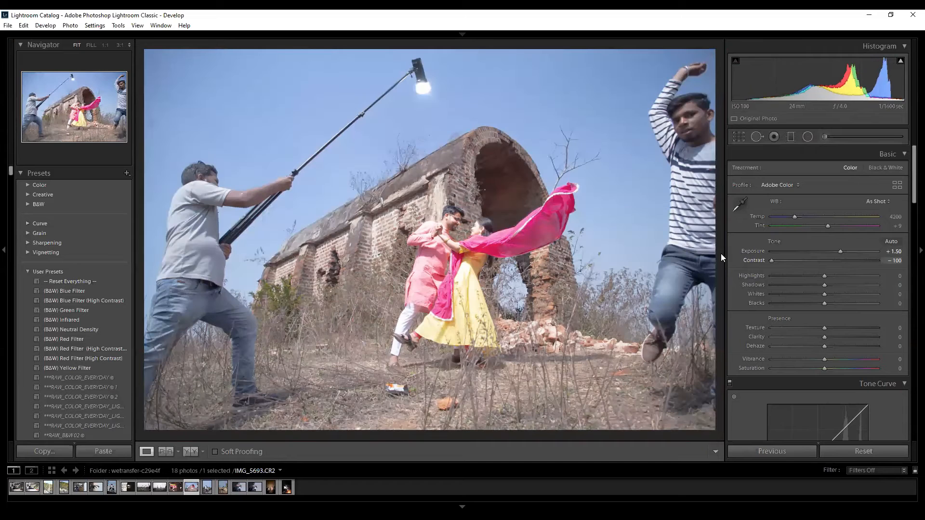
pyautogui.hotkey('ctrl', 'z')
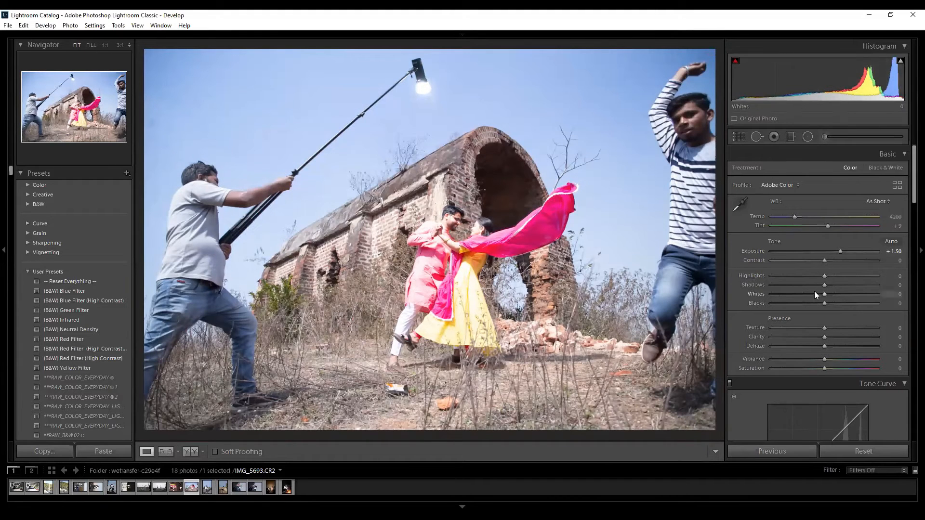
pyautogui.moveTo(822, 276); pyautogui.dragTo(761, 312)
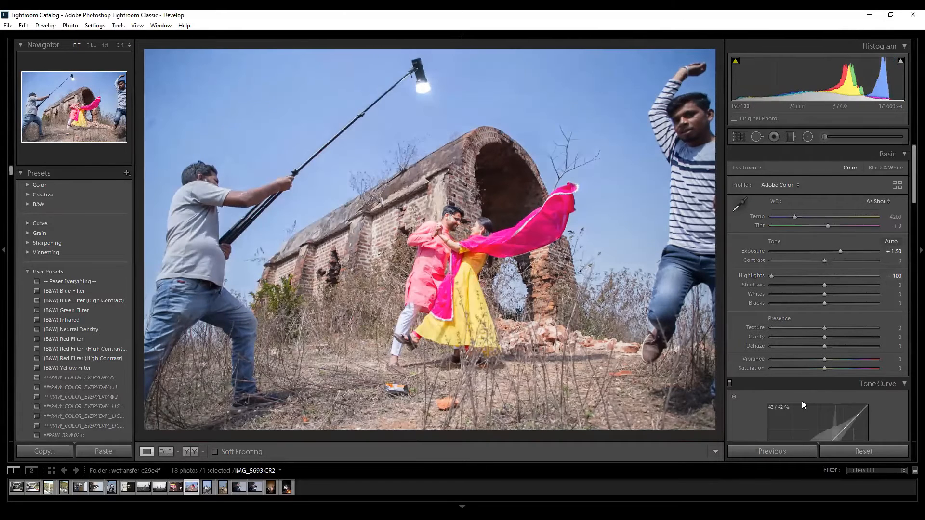
pyautogui.hotkey('ctrl', 'z')
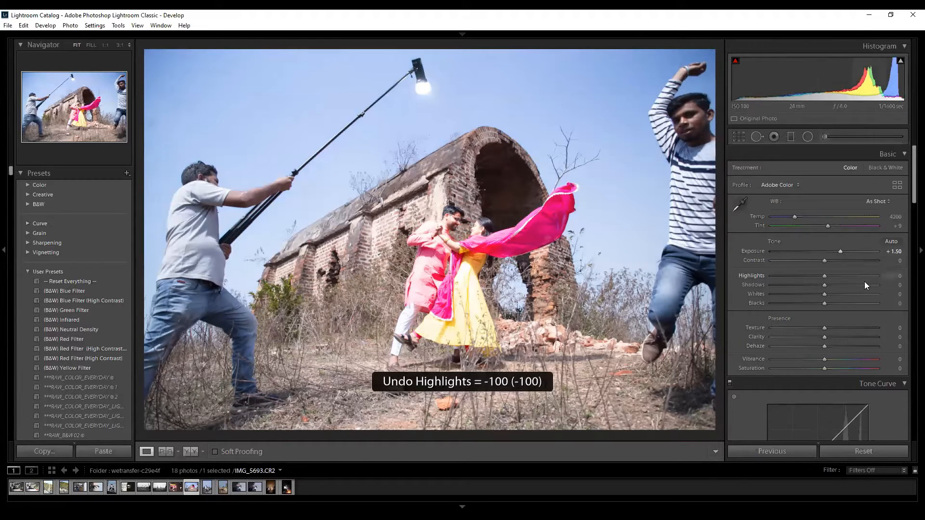
# Test Whites at -100 repeatedly on the whole photo, undoing the change after each comparison.
pyautogui.moveTo(822, 293); pyautogui.dragTo(739, 285)
pyautogui.hotkey('ctrl', 'z')
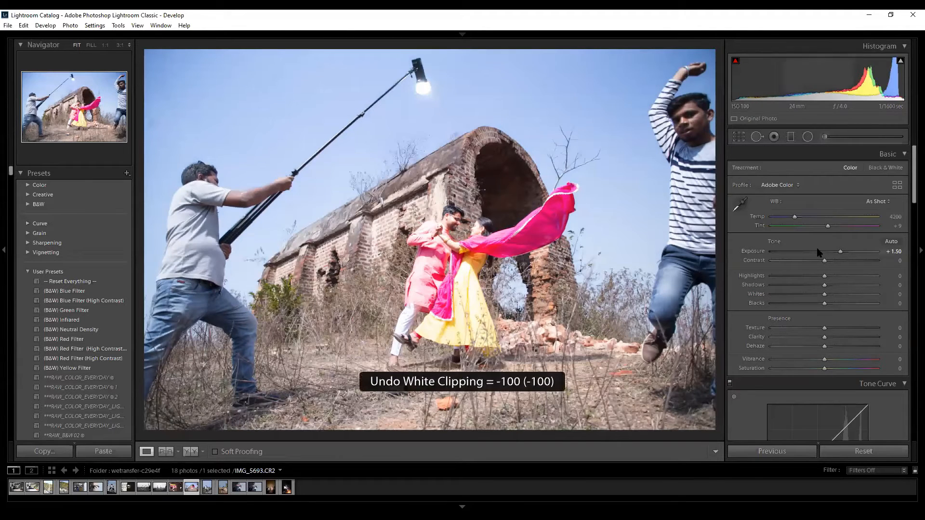
pyautogui.moveTo(825, 295); pyautogui.dragTo(767, 290)
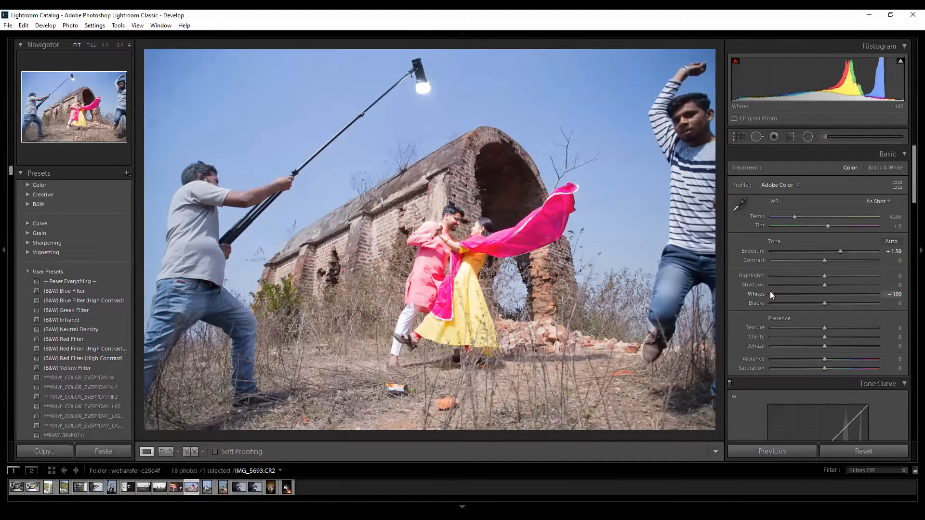
pyautogui.hotkey('ctrl', 'z')
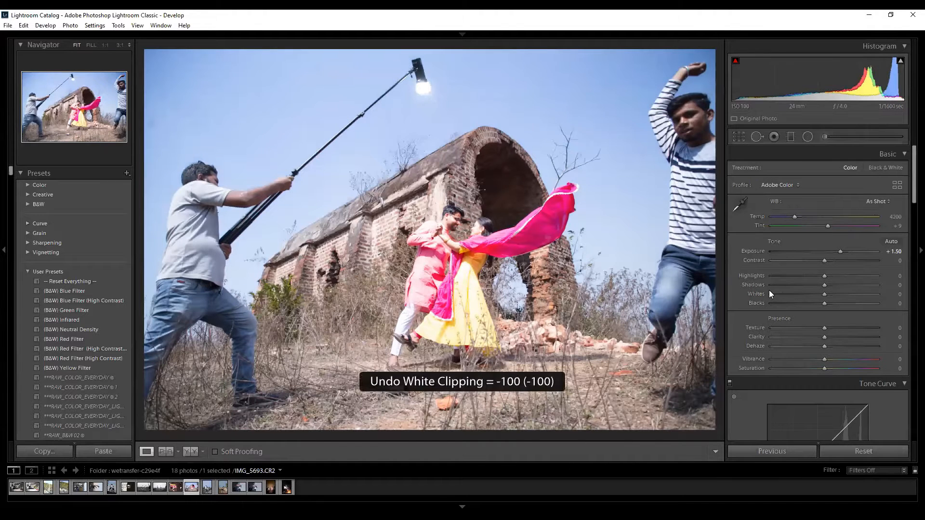
pyautogui.moveTo(823, 292); pyautogui.dragTo(750, 293)
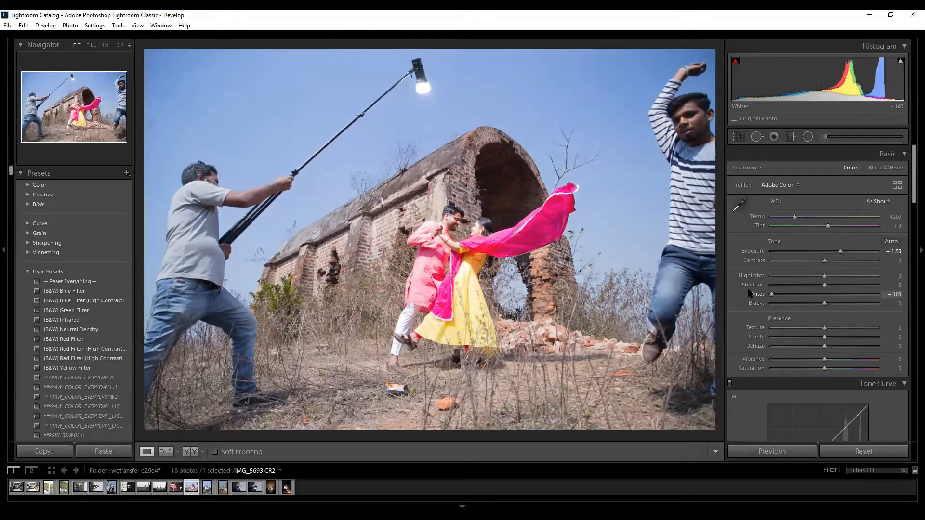
pyautogui.hotkey('ctrl', 'z')
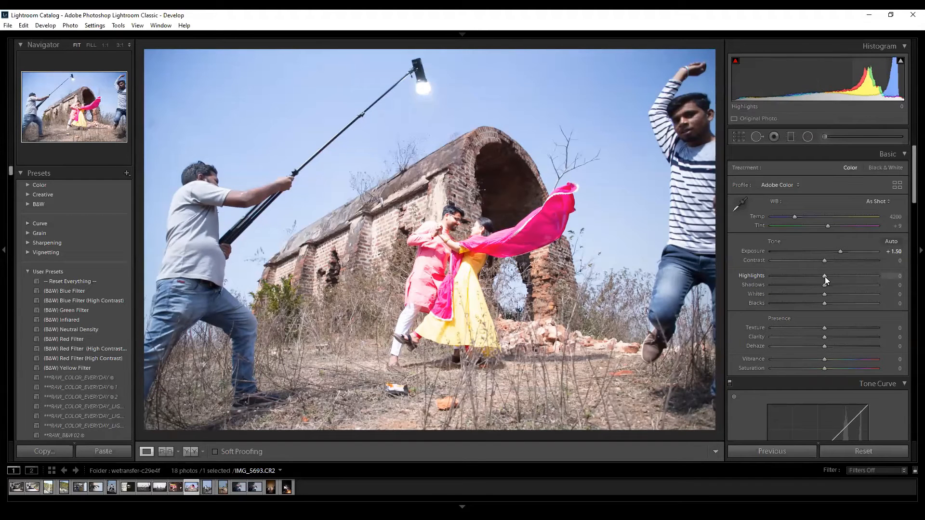
# Compare Highlights at -100 with Whites at -100 while viewing the couple at 1:1, undoing each change.
pyautogui.moveTo(824, 275); pyautogui.dragTo(746, 274)
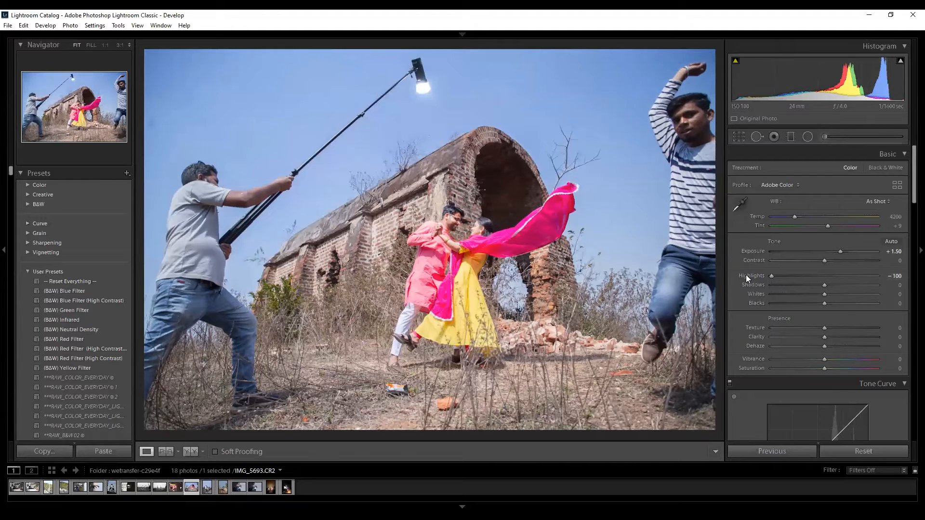
pyautogui.hotkey('ctrl', '=')
pyautogui.hotkey('ctrl', '=')
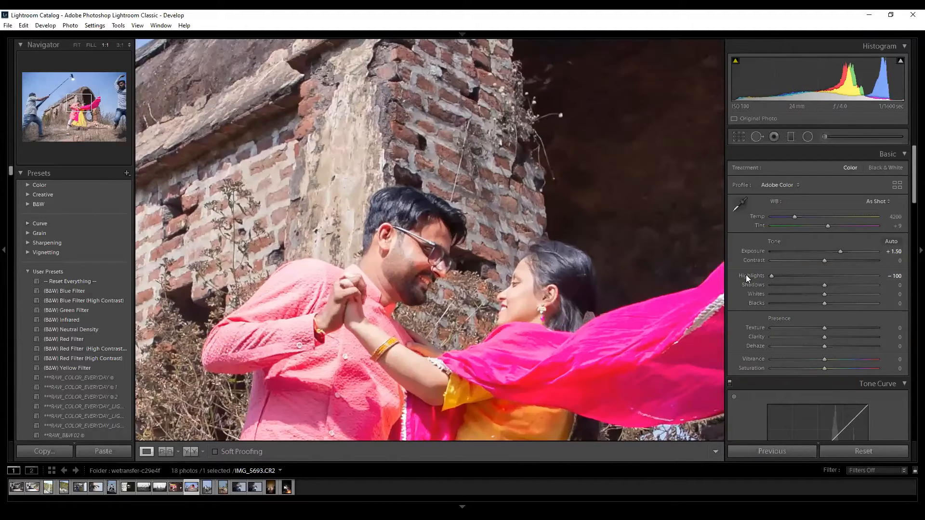
pyautogui.hotkey('ctrl', 'z')
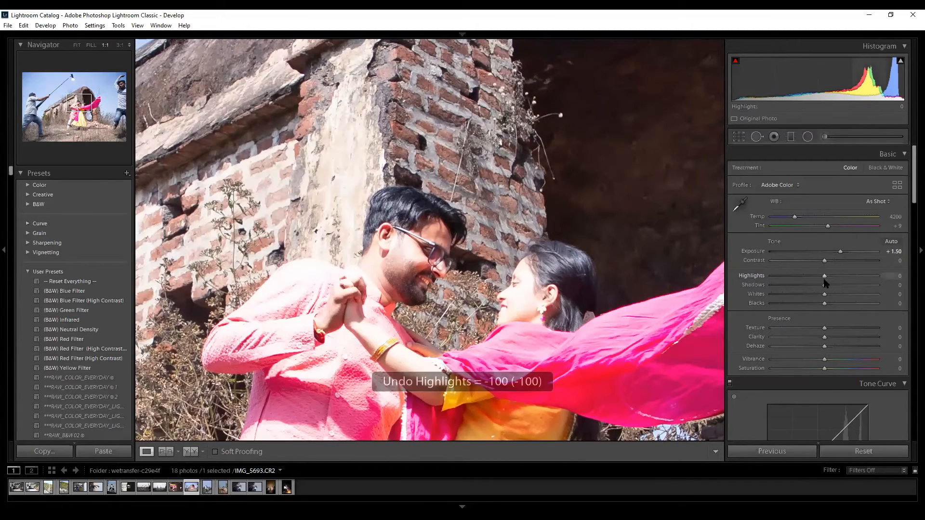
pyautogui.moveTo(821, 276); pyautogui.dragTo(731, 271)
pyautogui.hotkey('ctrl', 'z')
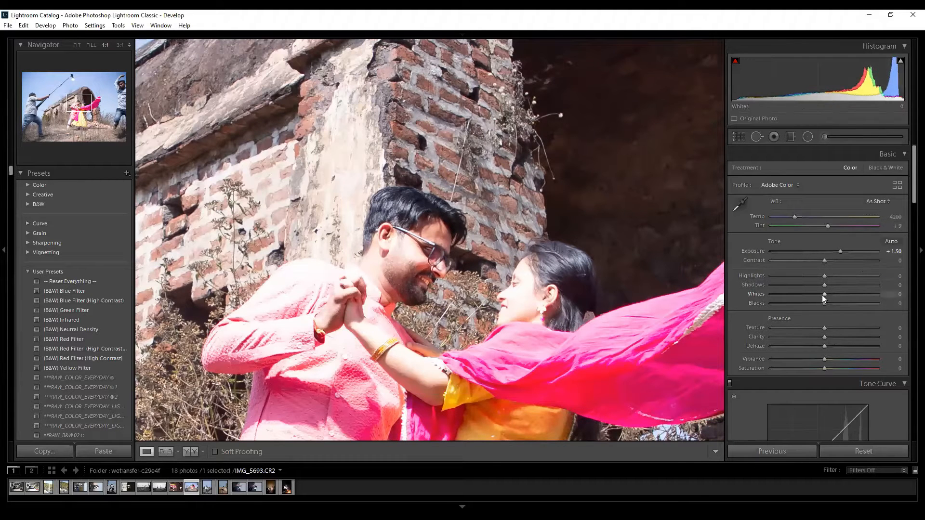
pyautogui.moveTo(823, 294); pyautogui.dragTo(744, 283)
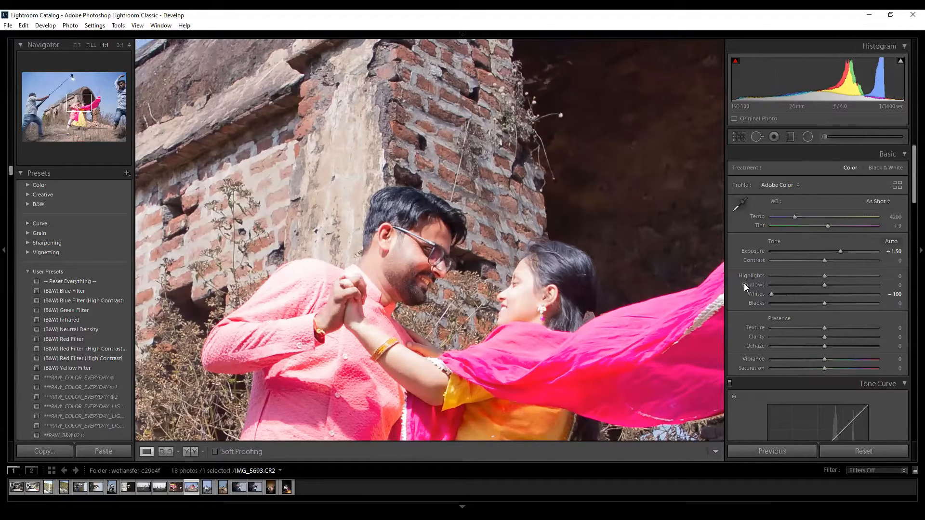
pyautogui.hotkey('ctrl', 'z')
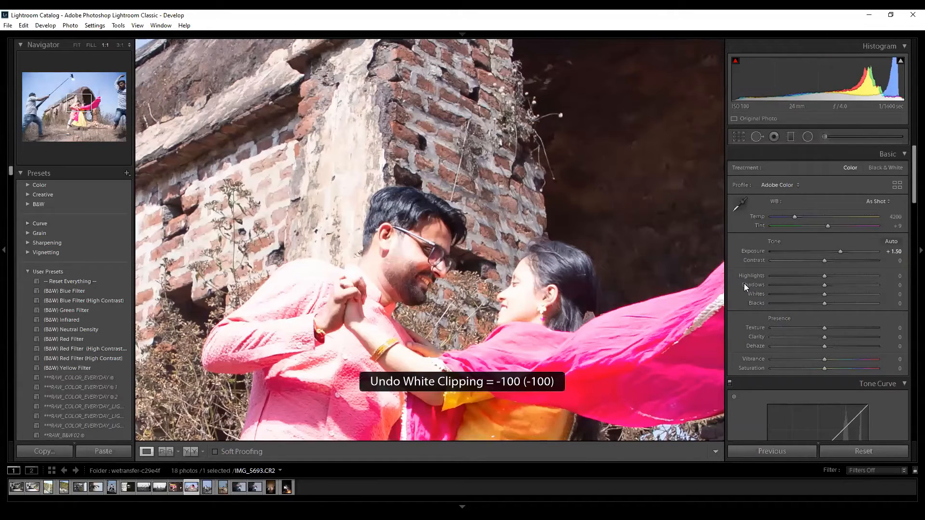
# Return to the full photo view and reset all of its Develop adjustments.
pyautogui.press('z')
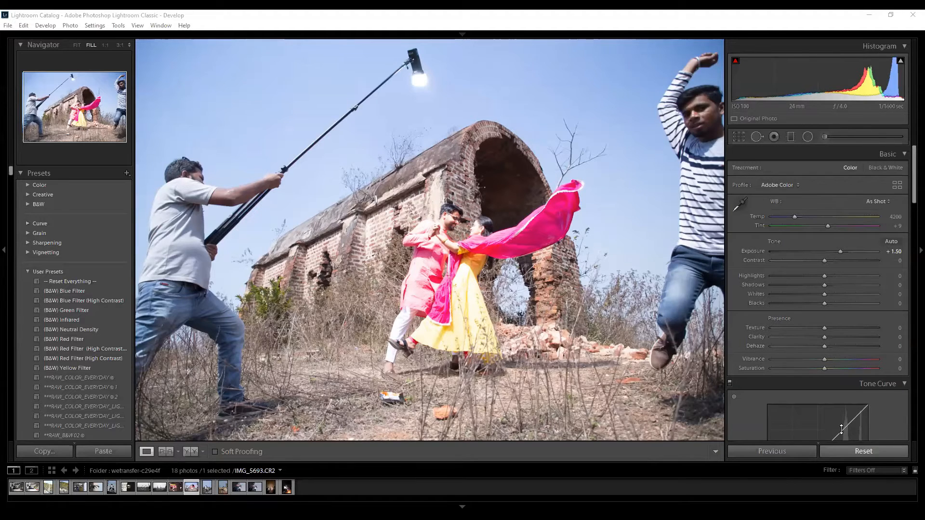
pyautogui.click(860, 451)
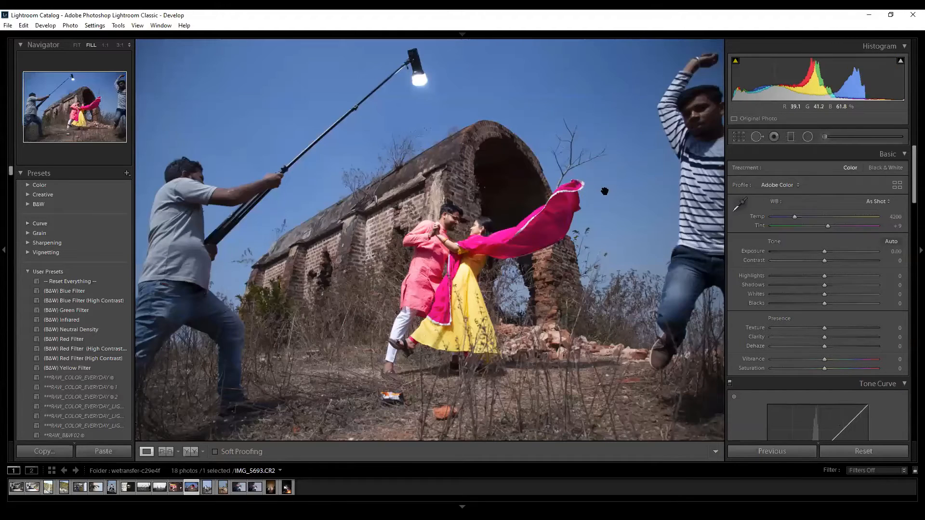
# Darken the photo with Exposure at -3.36, try Shadows at +100, and reset all adjustments.
pyautogui.moveTo(822, 251); pyautogui.dragTo(785, 251)
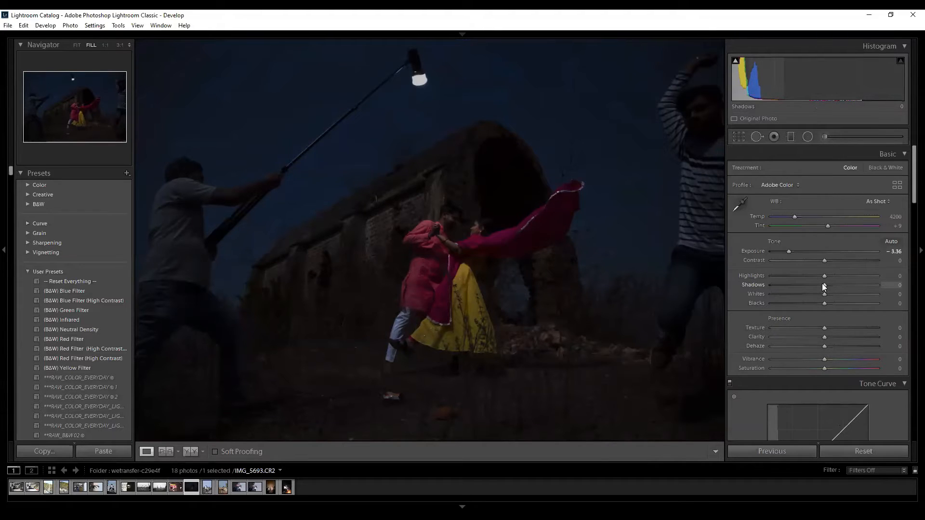
pyautogui.moveTo(823, 284); pyautogui.dragTo(891, 292)
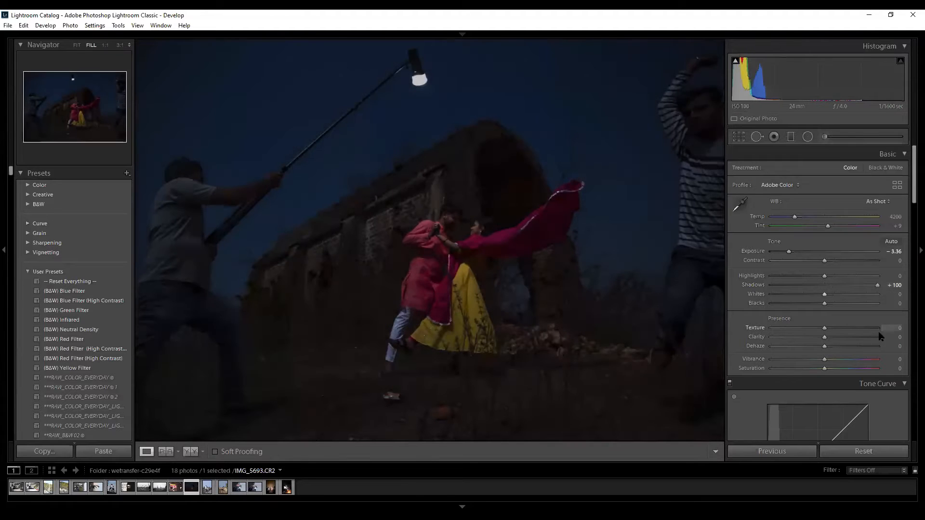
pyautogui.hotkey('ctrl', 'shift', 'r')
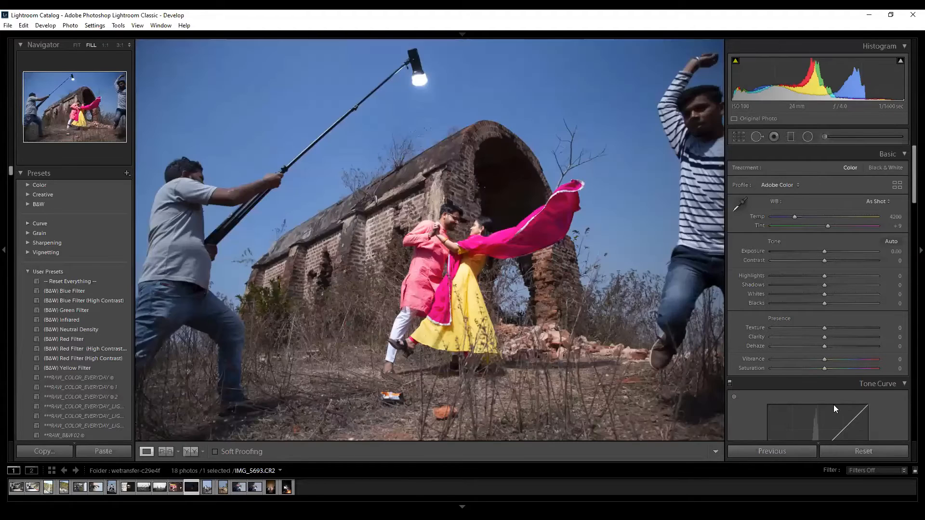
# Try Blacks at +100 with Exposure at -3.55 and at -3.96, and reset all adjustments.
pyautogui.moveTo(822, 252); pyautogui.dragTo(787, 251)
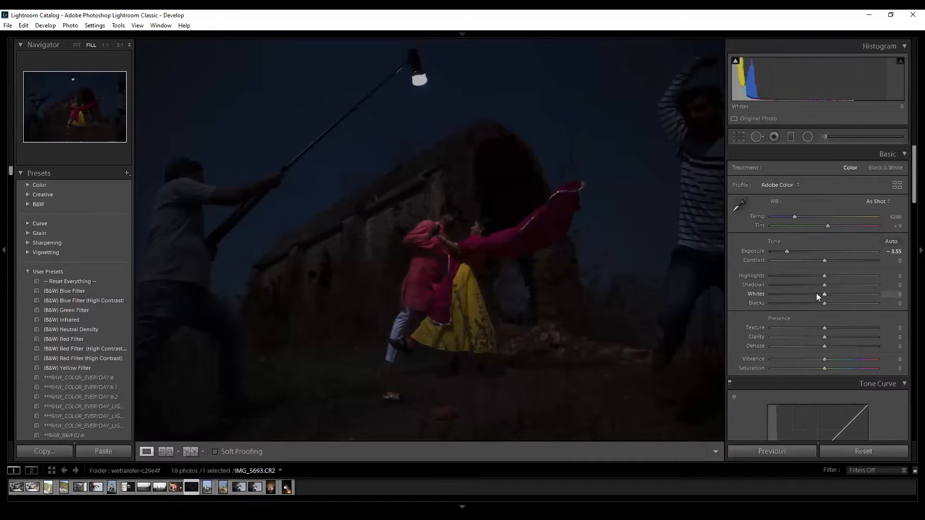
pyautogui.moveTo(823, 302); pyautogui.dragTo(895, 316)
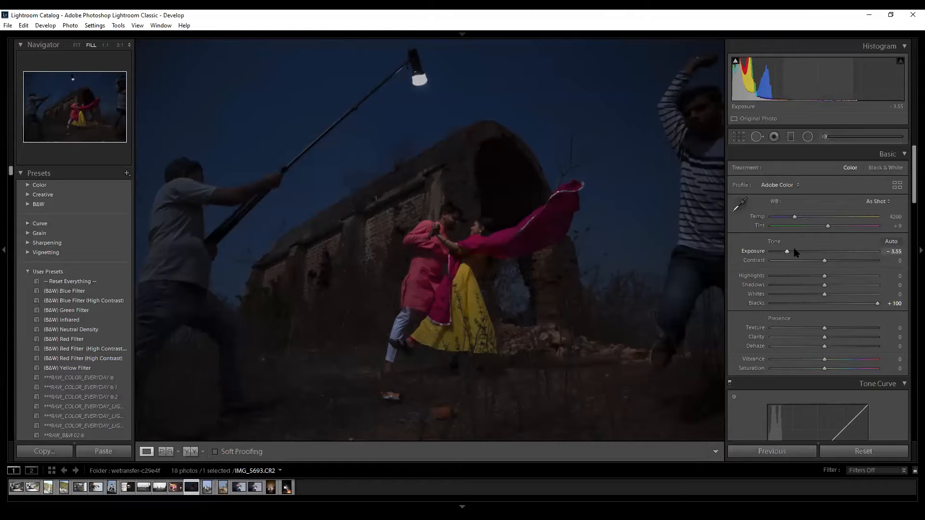
pyautogui.moveTo(787, 251); pyautogui.dragTo(781, 252)
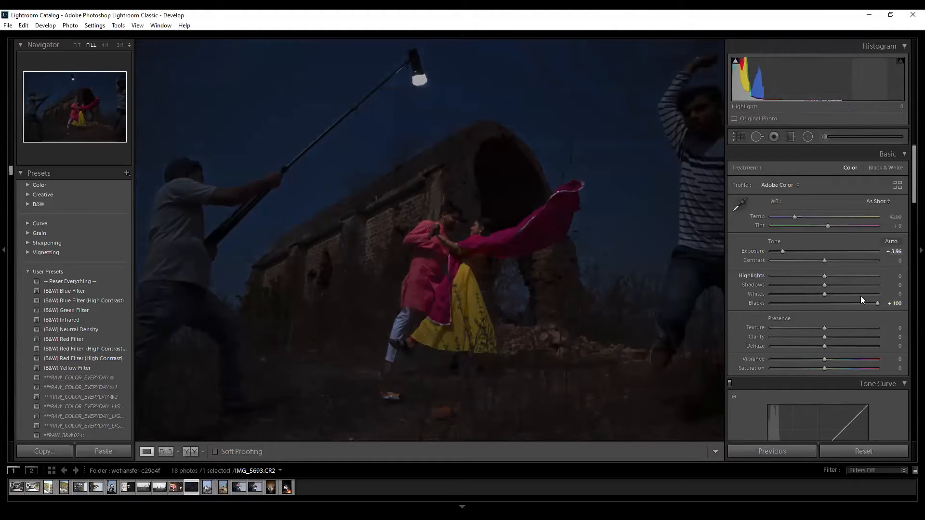
pyautogui.click(869, 451)
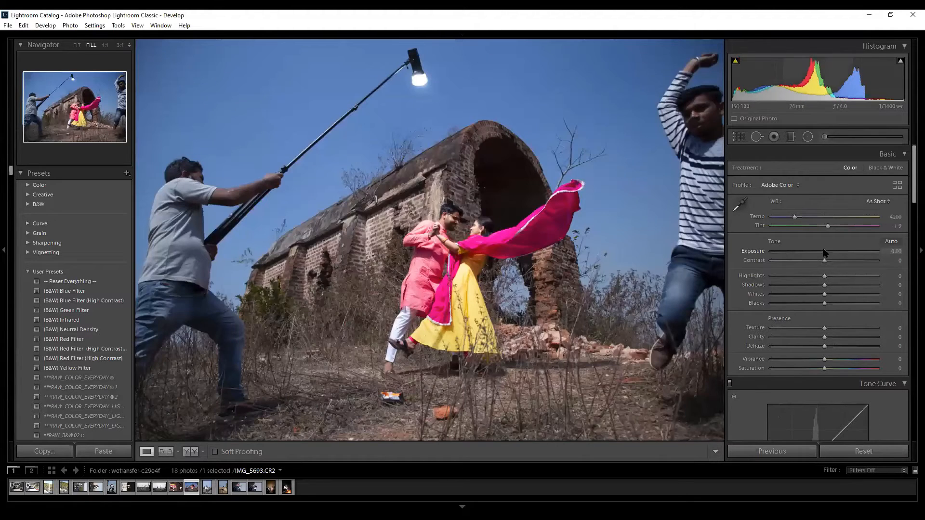
# Set Exposure to -3.41, compare Shadows at +100 with Blacks at +100, and apply both together.
pyautogui.moveTo(823, 252); pyautogui.dragTo(784, 251)
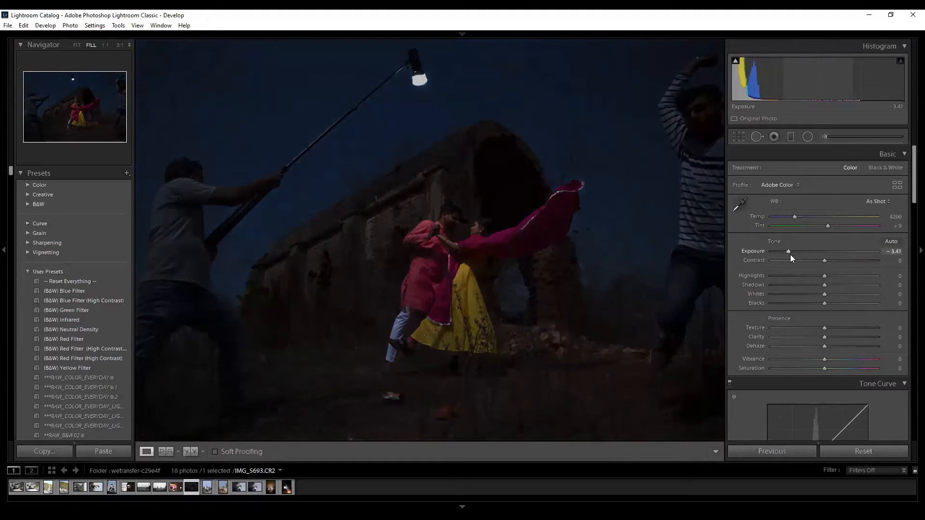
pyautogui.moveTo(830, 284); pyautogui.dragTo(898, 276)
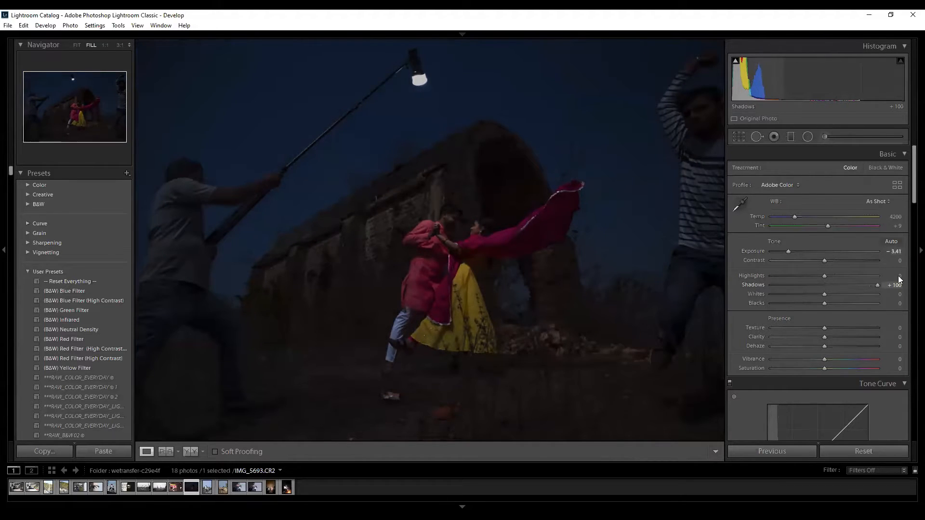
pyautogui.hotkey('ctrl', 'z')
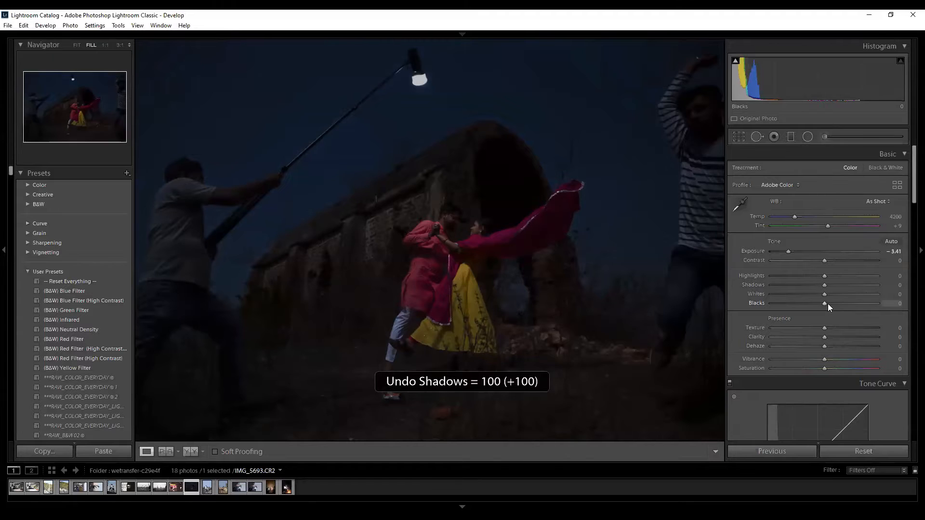
pyautogui.moveTo(827, 303); pyautogui.dragTo(865, 307)
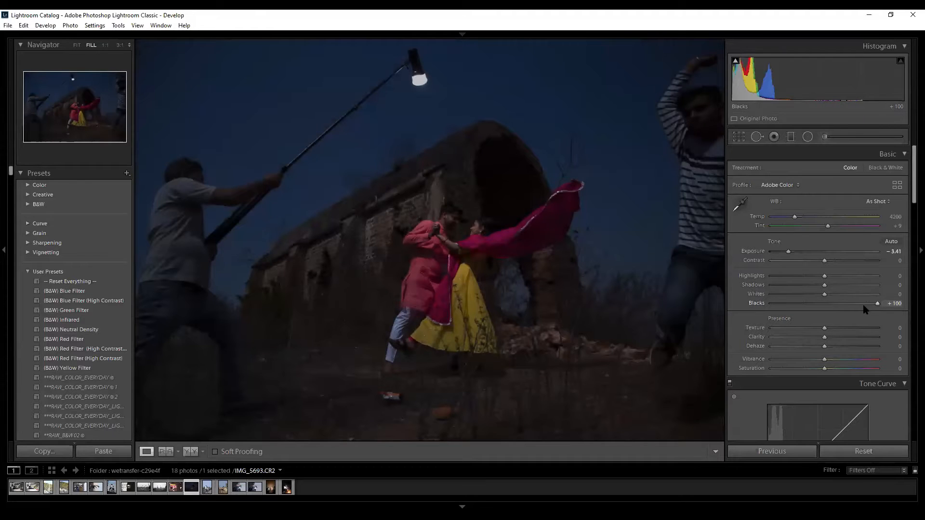
pyautogui.hotkey('ctrl', 'z')
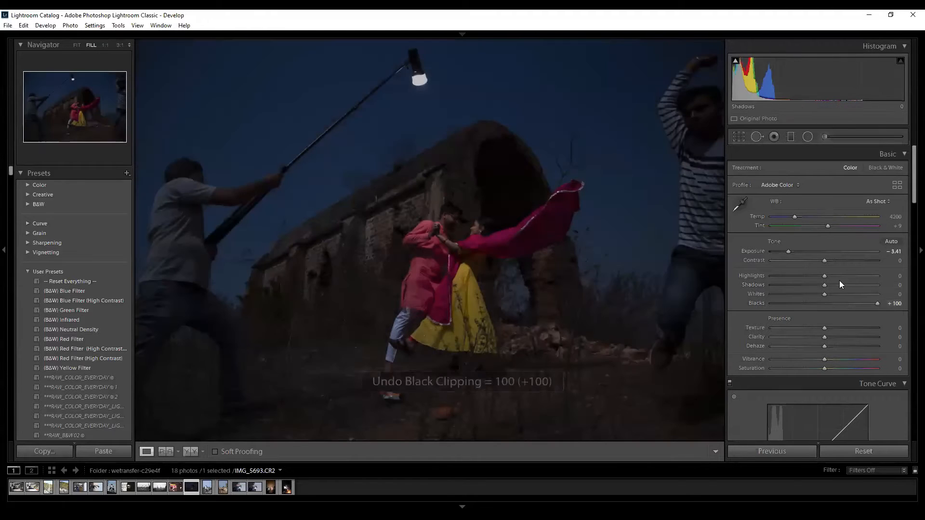
pyautogui.moveTo(825, 285); pyautogui.dragTo(898, 289)
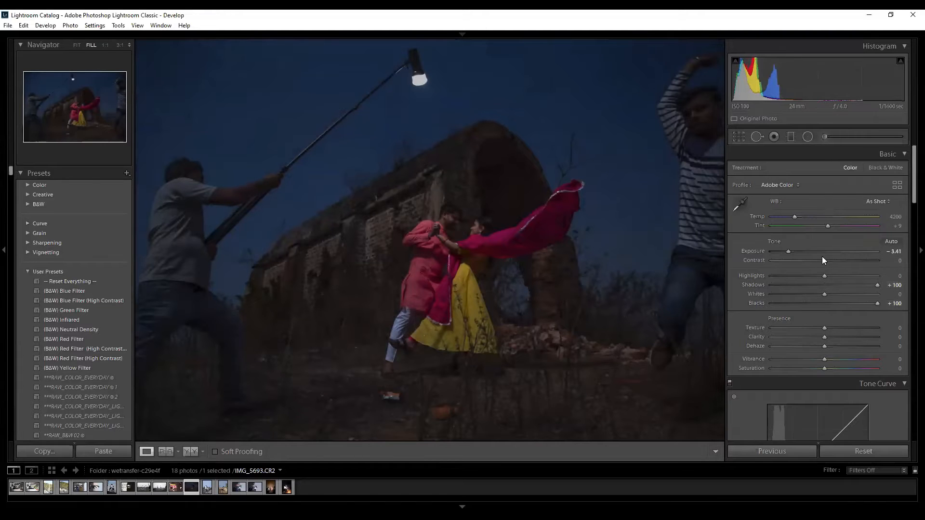
# Try Contrast at -2, Highlights at -14 and Whites at +75 on the darkened photo, and reset all adjustments.
pyautogui.moveTo(823, 261); pyautogui.dragTo(876, 273)
pyautogui.moveTo(824, 294); pyautogui.dragTo(864, 296)
pyautogui.moveTo(850, 292); pyautogui.dragTo(822, 260)
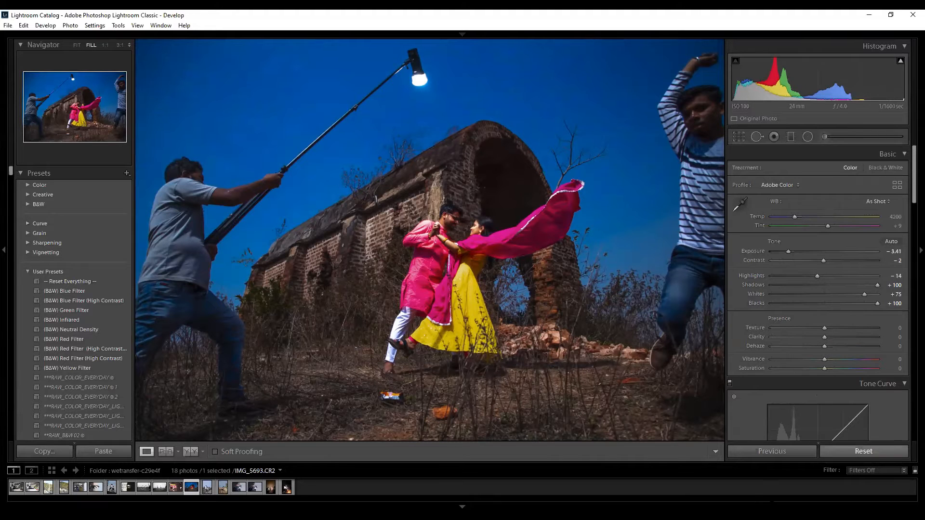
pyautogui.click(863, 451)
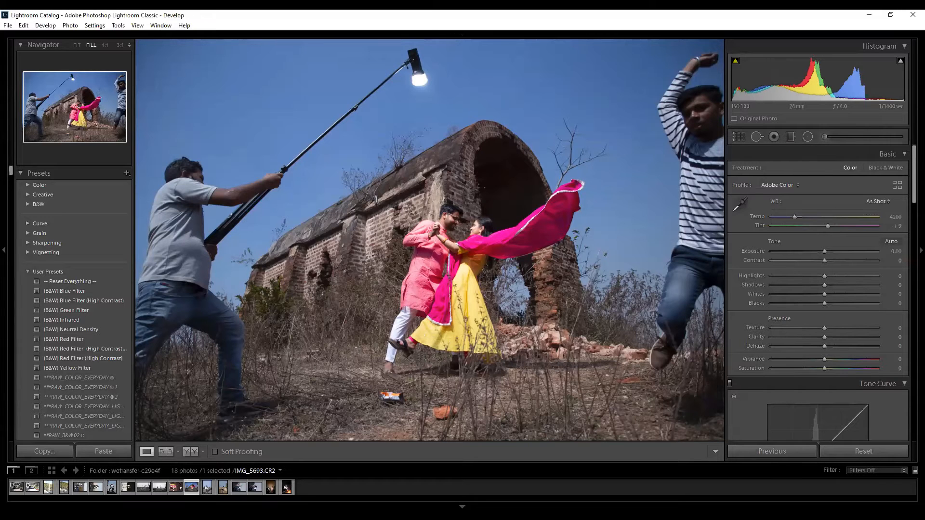
# Browse IMG_5108.CR2 and IMG_5756.CR2, and open the bride and groom photo IMG_5196.CR2 for editing.
pyautogui.click(222, 488)
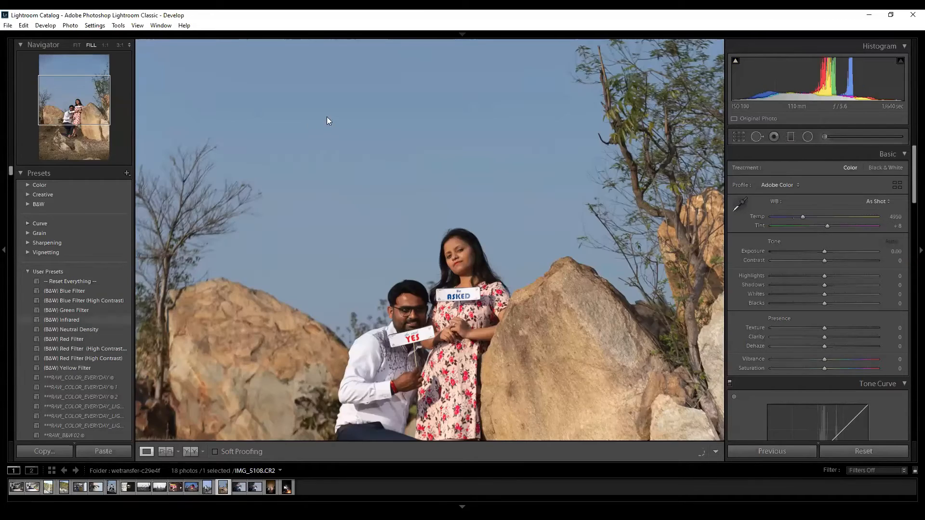
pyautogui.click(144, 489)
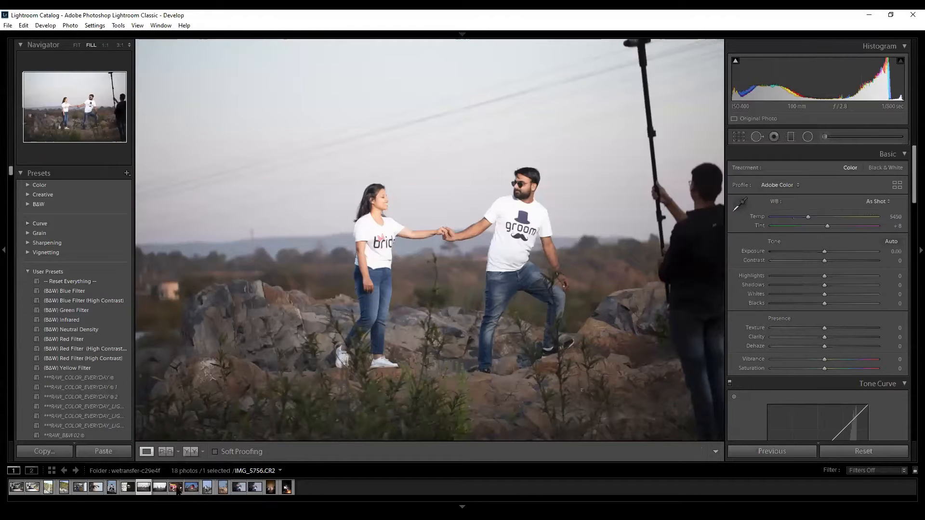
pyautogui.click(159, 488)
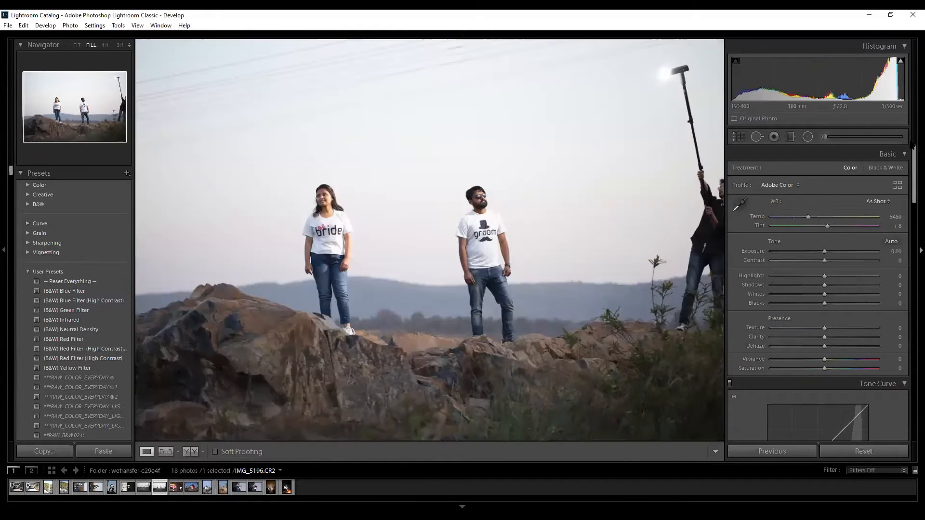
# Set Exposure to -2.18 on the bride and groom photo, and try Shadows at +100 repeatedly, undoing each attempt.
pyautogui.moveTo(826, 254); pyautogui.dragTo(798, 258)
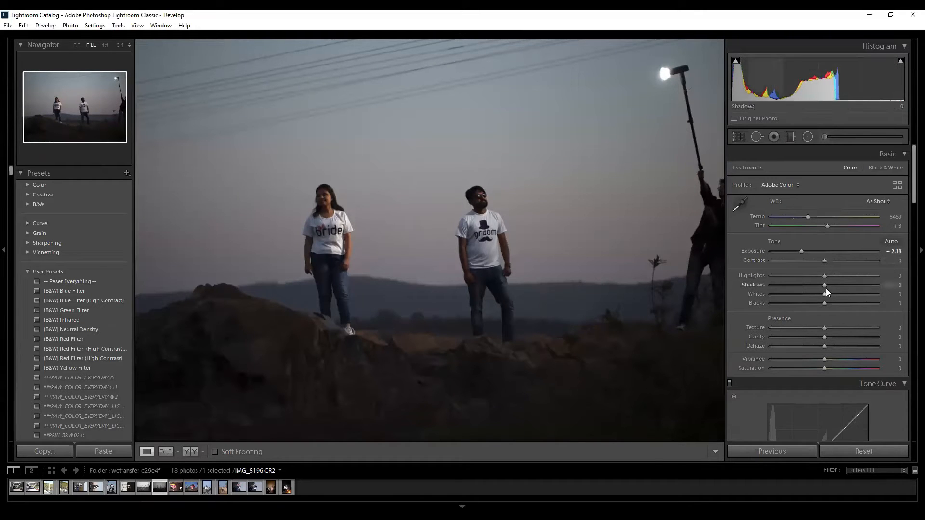
pyautogui.moveTo(825, 286); pyautogui.dragTo(887, 298)
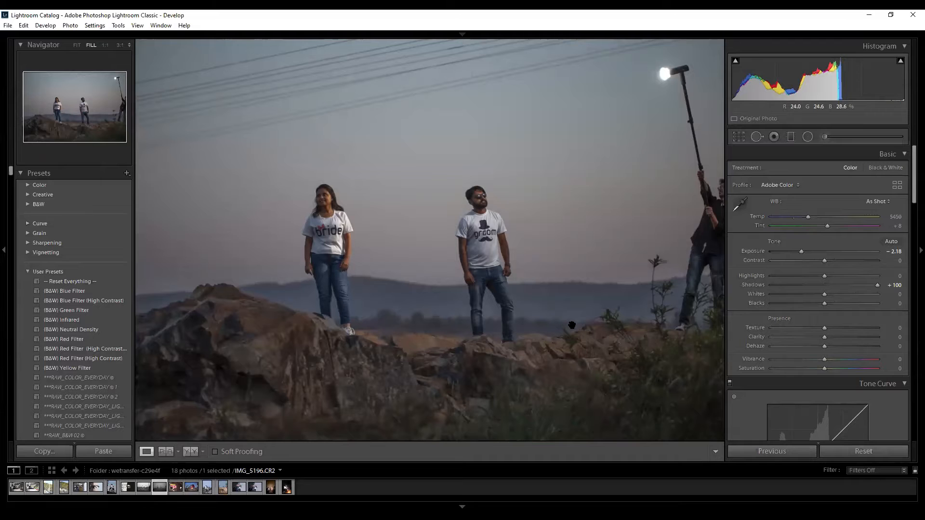
pyautogui.hotkey('ctrl', 'z')
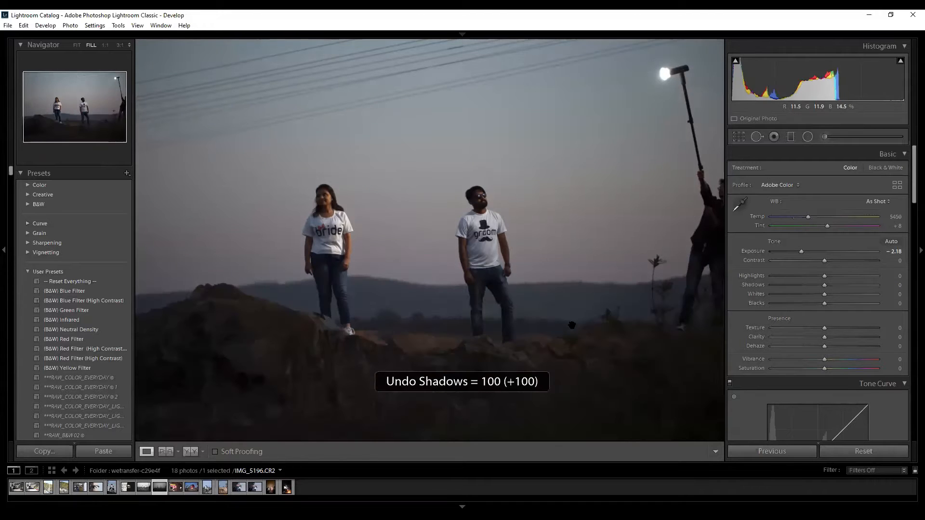
pyautogui.moveTo(824, 287); pyautogui.dragTo(908, 295)
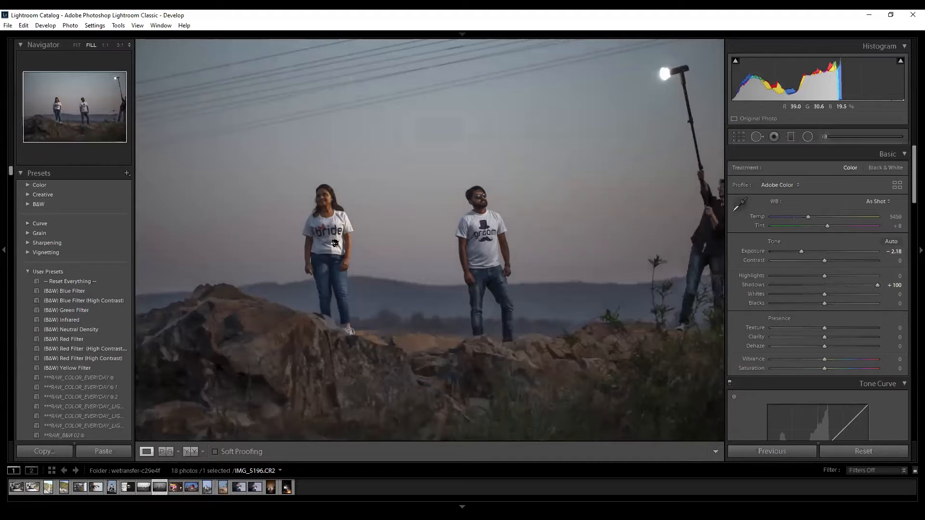
pyautogui.moveTo(878, 284); pyautogui.dragTo(898, 288)
pyautogui.hotkey('ctrl', 'z')
pyautogui.hotkey('ctrl', 'z')
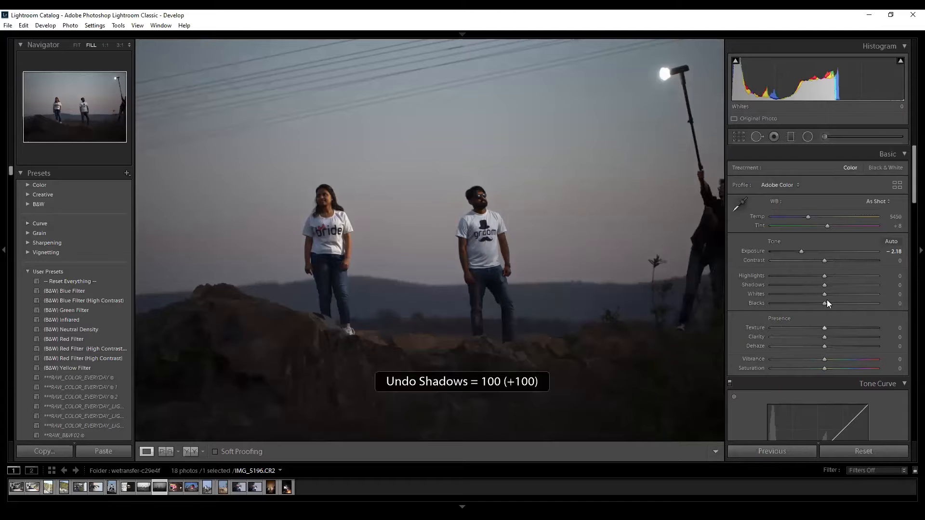
# Try Blacks at +100 twice on the darkened bride and groom photo, undoing the change each time.
pyautogui.moveTo(825, 306); pyautogui.dragTo(892, 317)
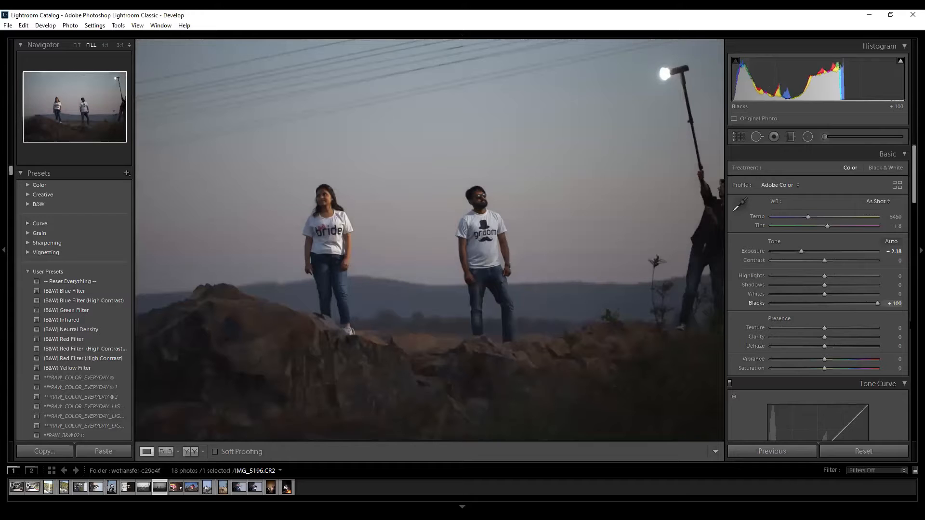
pyautogui.moveTo(877, 305)
pyautogui.mouseDown()
pyautogui.moveTo(755, 302)
pyautogui.moveTo(884, 312)
pyautogui.mouseUp()
pyautogui.hotkey('ctrl', 'z')
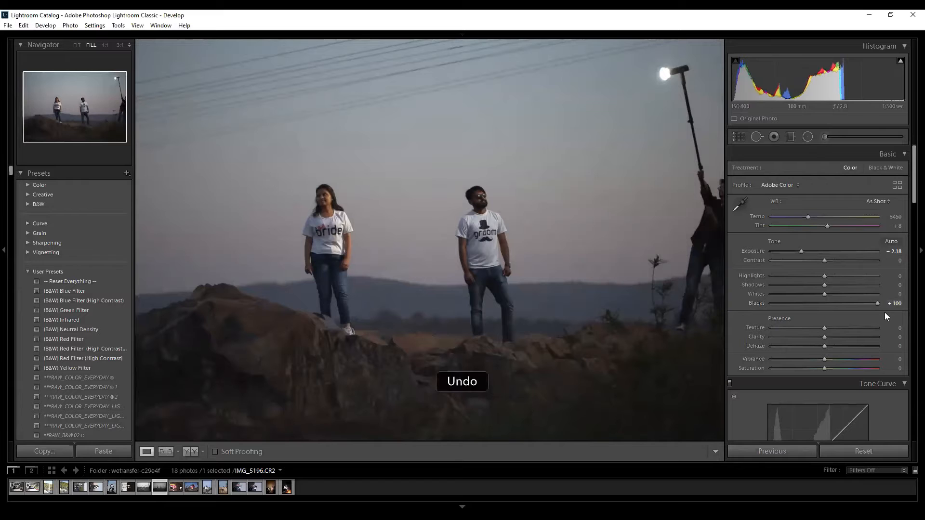
pyautogui.hotkey('ctrl', 'z')
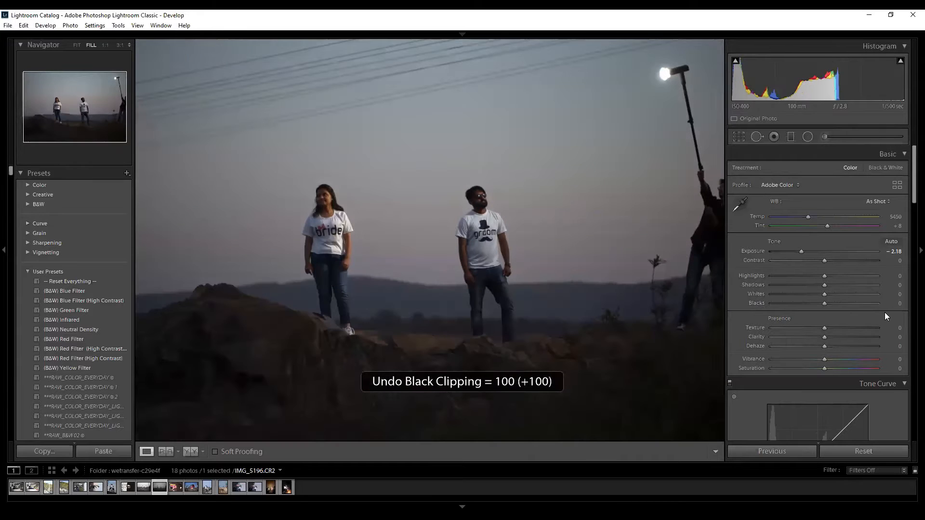
pyautogui.moveTo(829, 302); pyautogui.dragTo(889, 313)
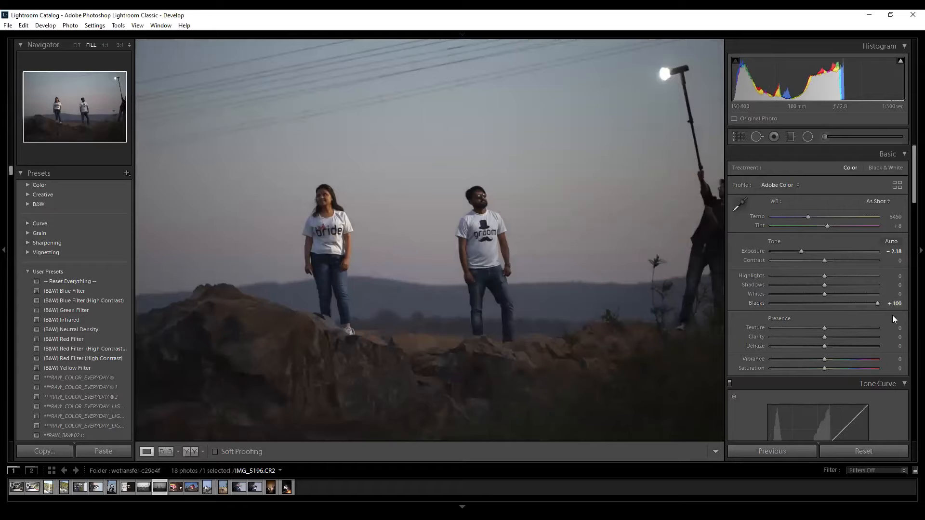
pyautogui.hotkey('ctrl', 'z')
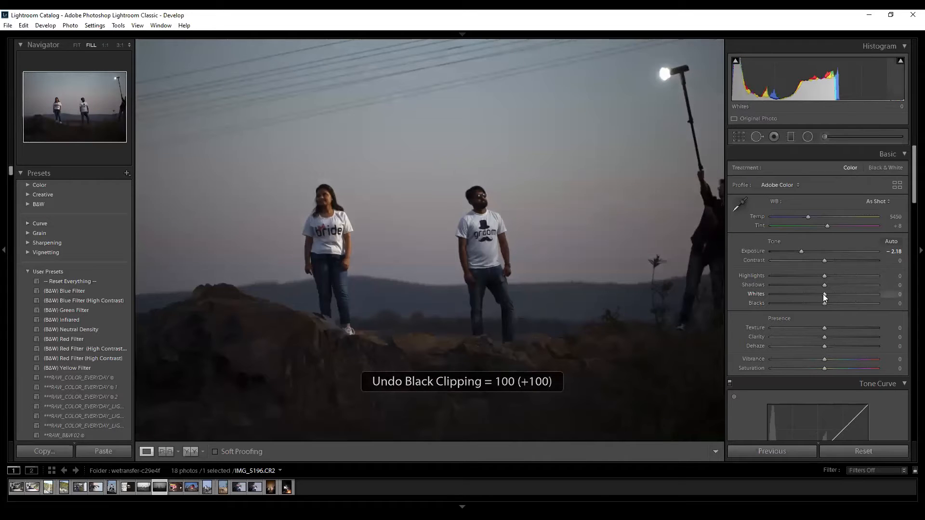
# Set Shadows to +100, examine the groom and the foreground rocks at 1:1, and reset all adjustments.
pyautogui.moveTo(823, 285); pyautogui.dragTo(891, 295)
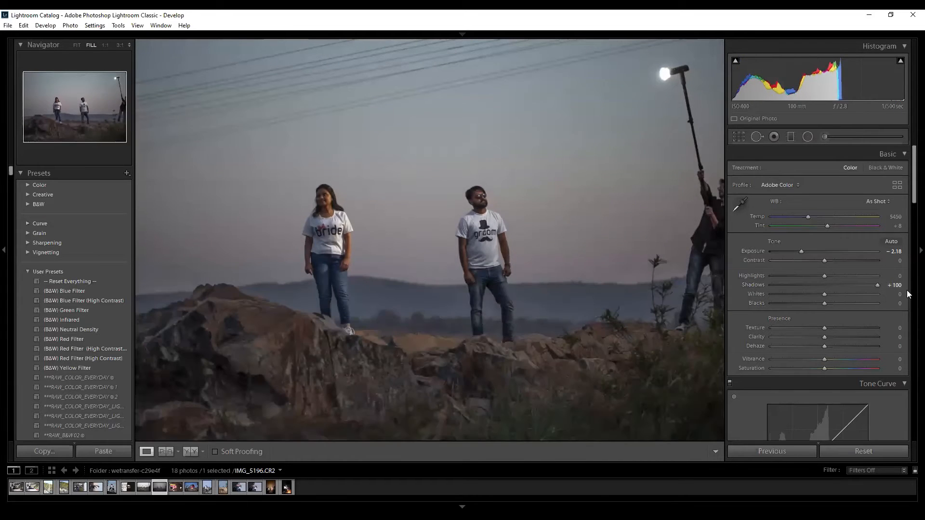
pyautogui.press('z')
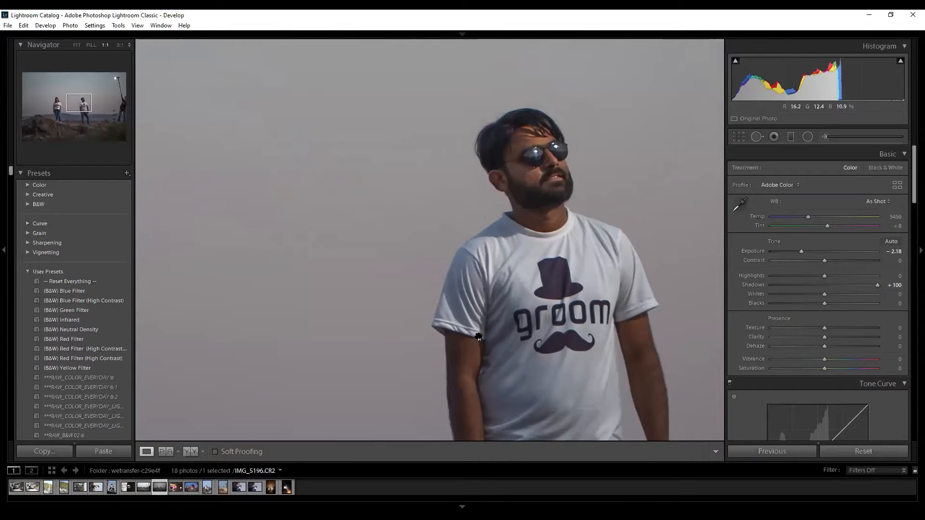
pyautogui.moveTo(477, 336); pyautogui.dragTo(788, 35)
pyautogui.moveTo(608, 93); pyautogui.dragTo(736, 17)
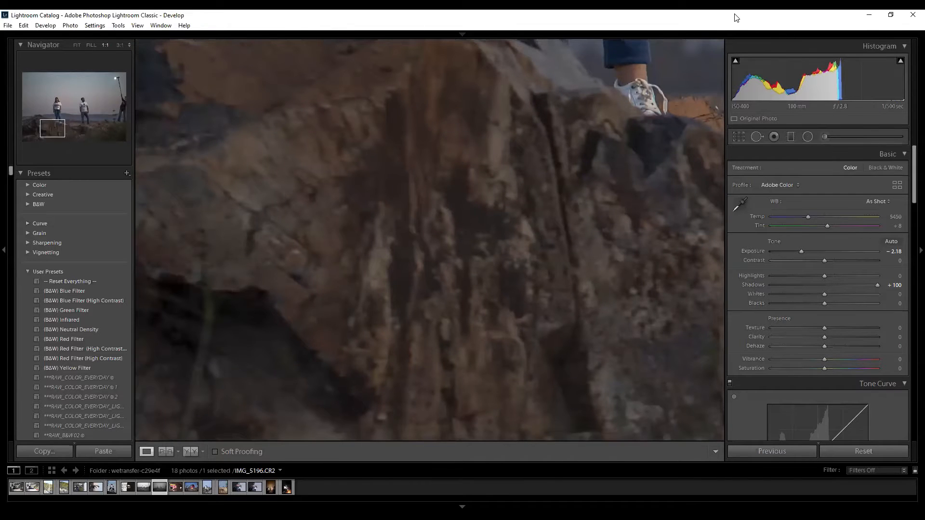
pyautogui.click(566, 177)
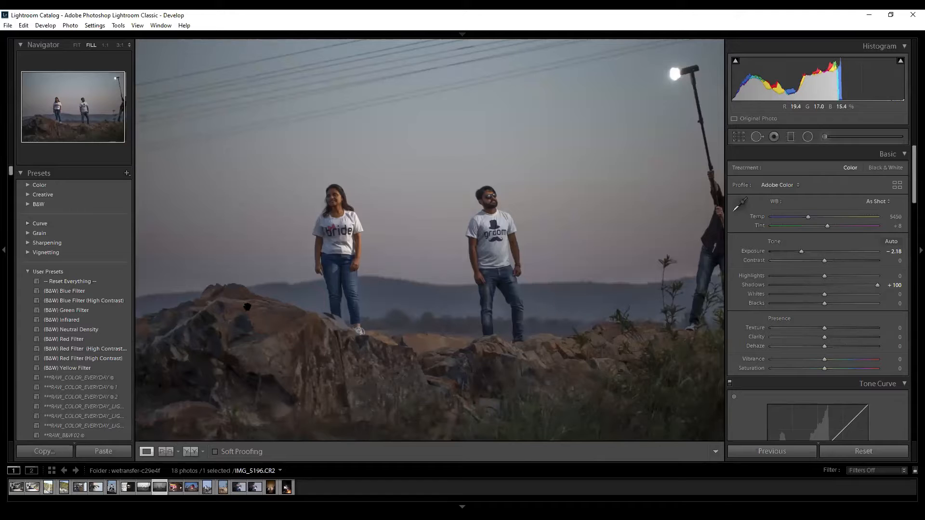
pyautogui.click(283, 319)
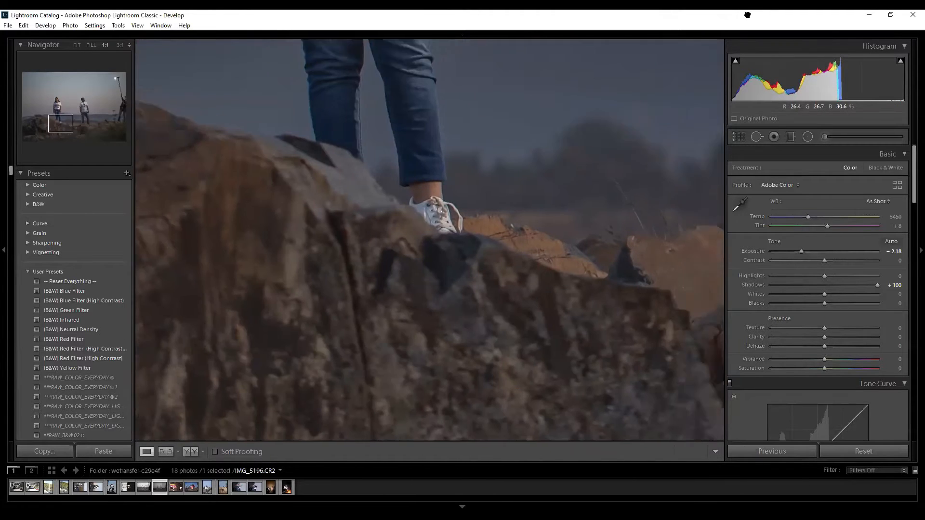
pyautogui.moveTo(338, 386); pyautogui.dragTo(144, 358)
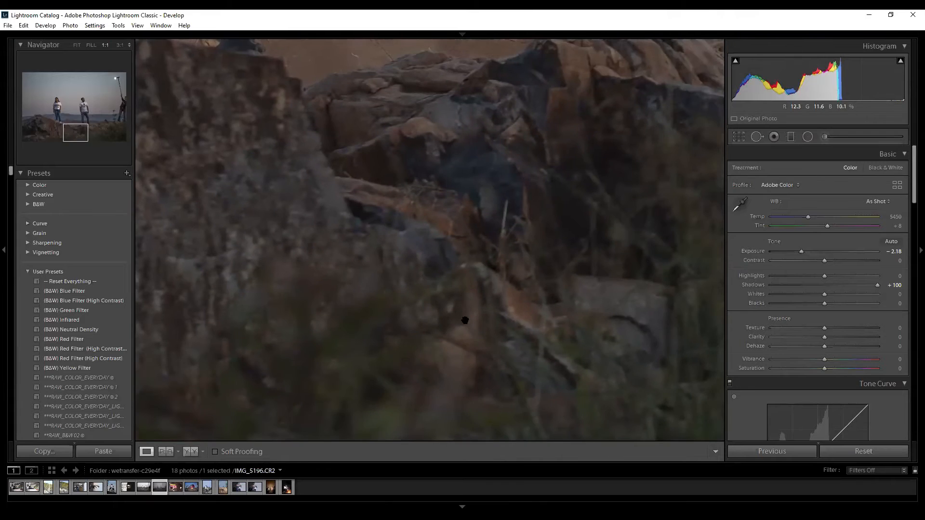
pyautogui.moveTo(465, 320); pyautogui.dragTo(655, 363)
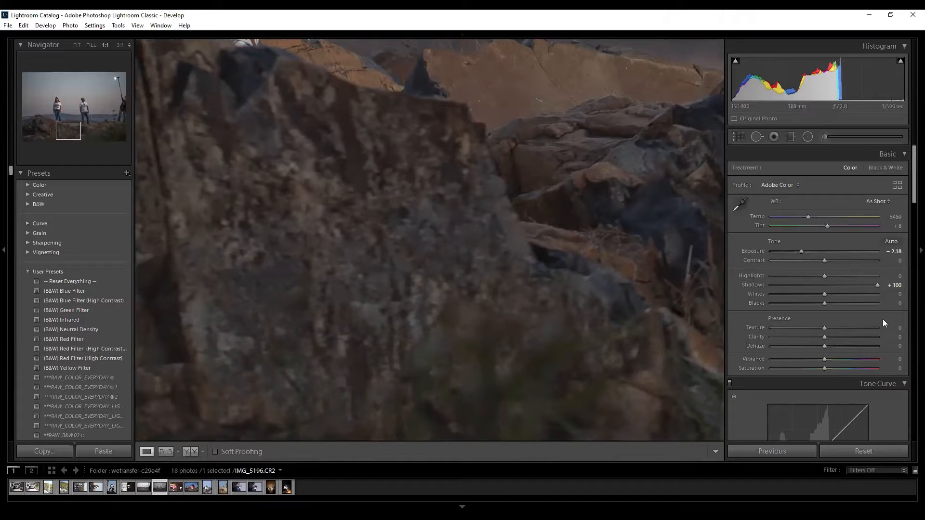
pyautogui.click(864, 451)
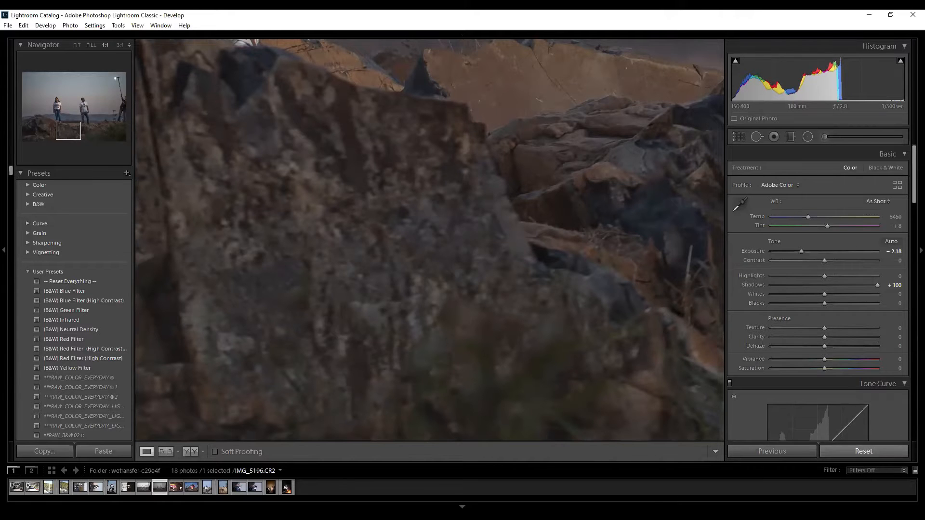
# Try Exposure at -1.96 with Shadows at +100, inspect the rock detail at 1:1, and reset all adjustments.
pyautogui.moveTo(813, 248)
pyautogui.mouseDown()
pyautogui.moveTo(792, 252)
pyautogui.moveTo(802, 251)
pyautogui.mouseUp()
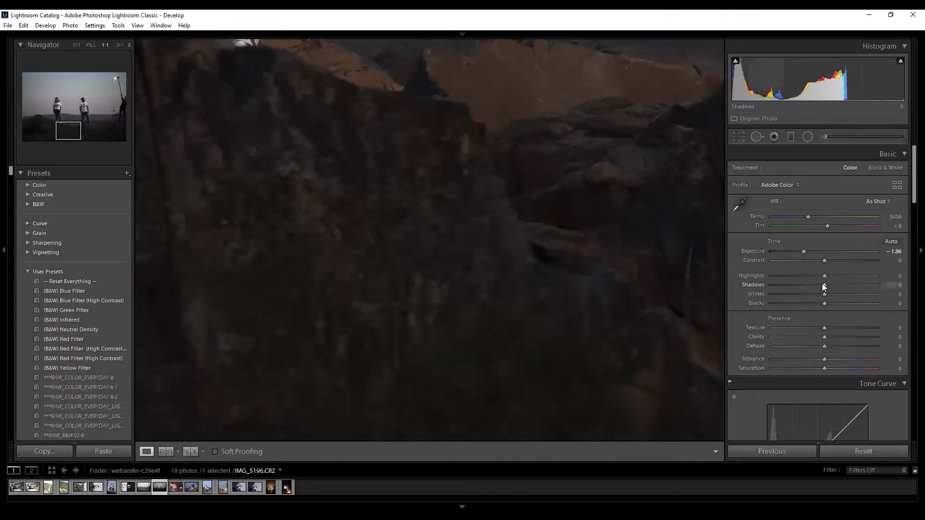
pyautogui.moveTo(824, 284); pyautogui.dragTo(903, 289)
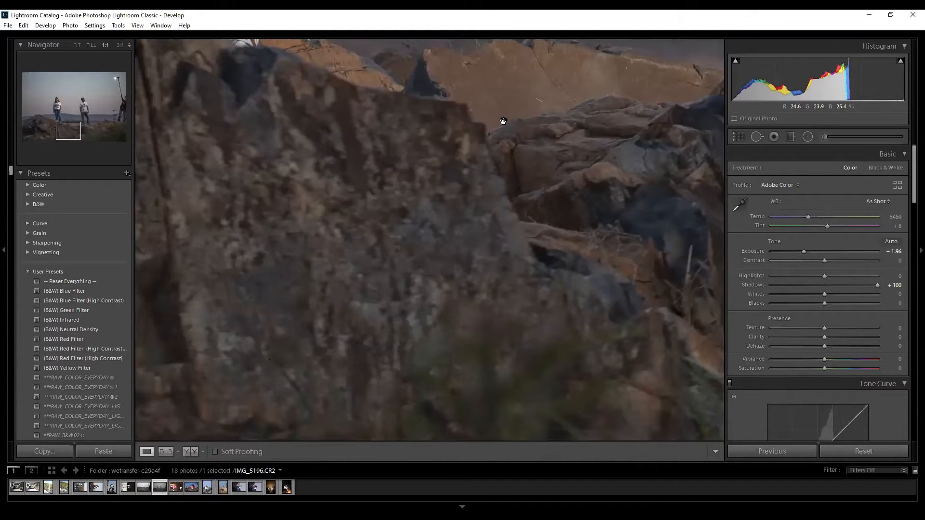
pyautogui.moveTo(502, 124); pyautogui.dragTo(605, 326)
pyautogui.moveTo(517, 297); pyautogui.dragTo(533, 198)
pyautogui.moveTo(589, 236); pyautogui.dragTo(446, 166)
pyautogui.moveTo(463, 358); pyautogui.dragTo(465, 240)
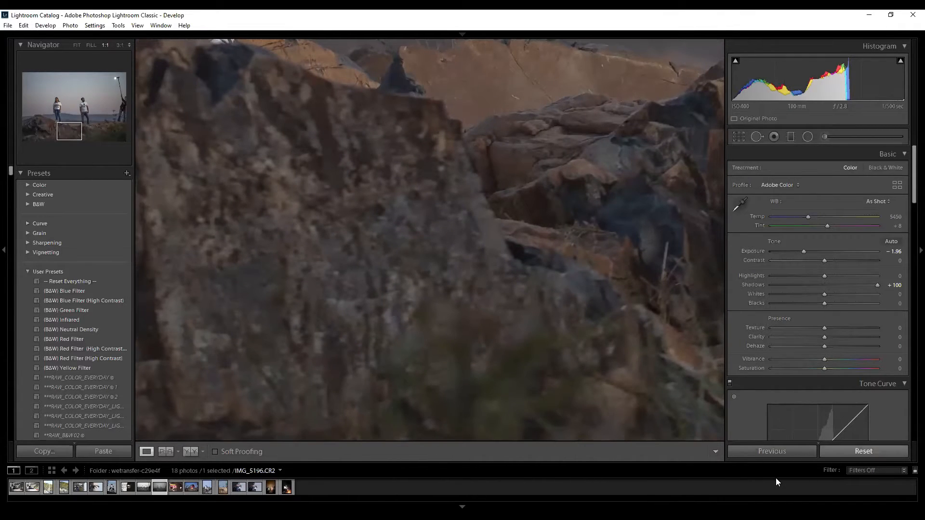
pyautogui.click(863, 451)
# Set Exposure to -2.41 and try Blacks at +100 and then Shadows at +100 on the full photo, undoing each.
pyautogui.moveTo(821, 249); pyautogui.dragTo(798, 252)
pyautogui.moveTo(825, 303); pyautogui.dragTo(877, 303)
pyautogui.press('z')
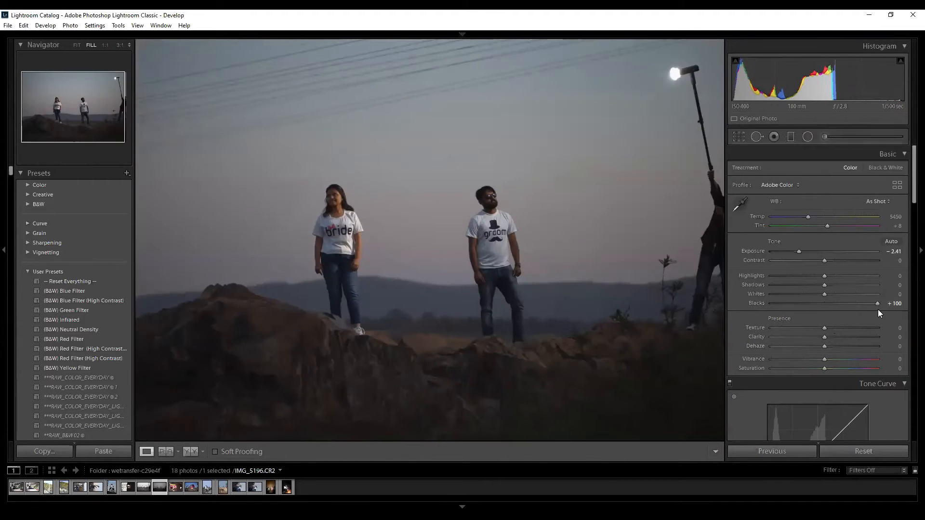
pyautogui.hotkey('ctrl', 'z')
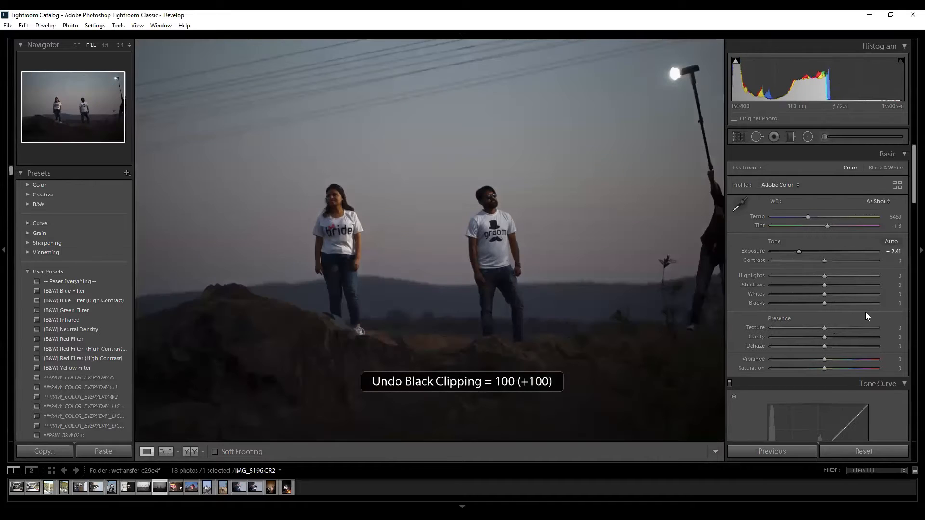
pyautogui.moveTo(830, 285); pyautogui.dragTo(885, 287)
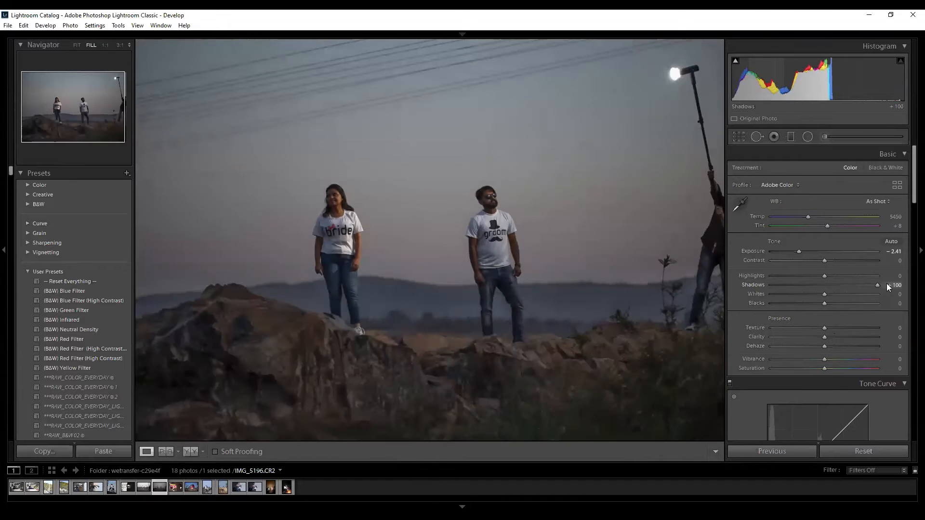
pyautogui.hotkey('ctrl', 'z')
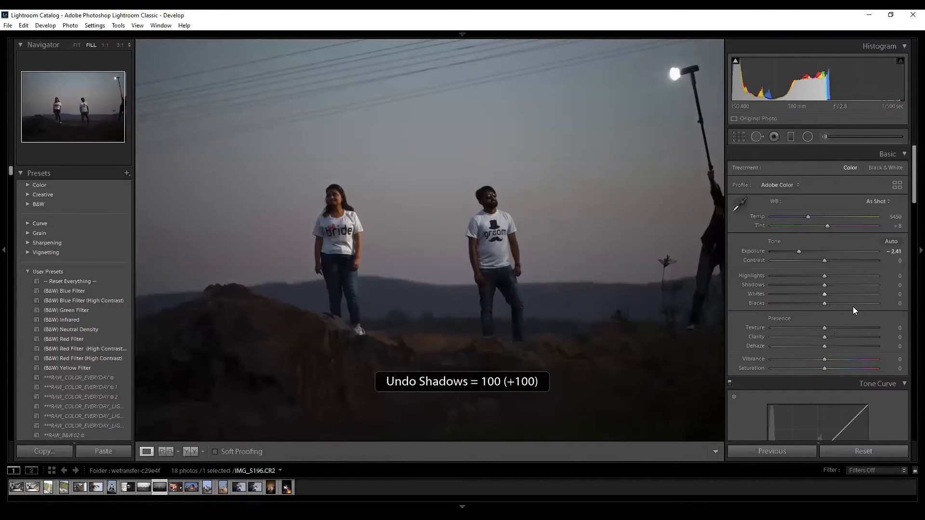
# Compare Blacks at +100 with Shadows at +100 again at the same Exposure, undoing each change.
pyautogui.moveTo(874, 304); pyautogui.dragTo(889, 303)
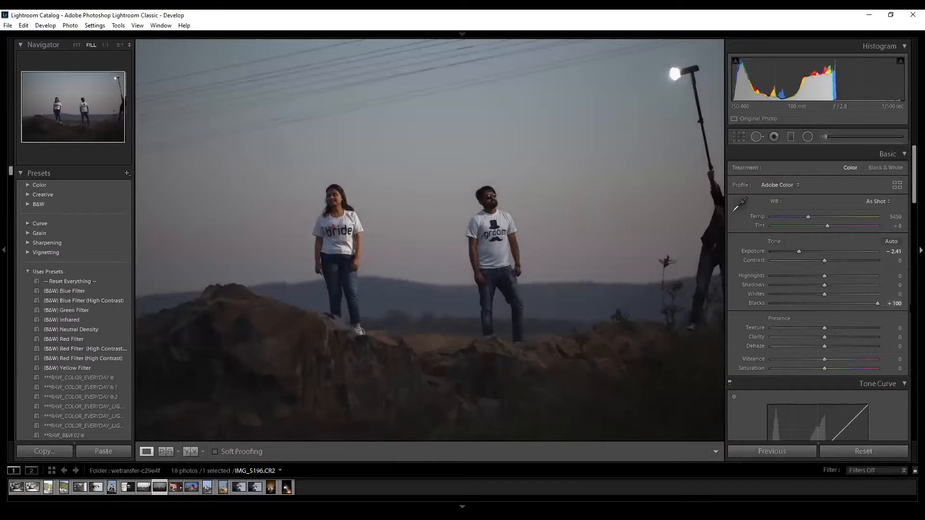
pyautogui.hotkey('ctrl', 'z')
pyautogui.moveTo(841, 284); pyautogui.dragTo(892, 286)
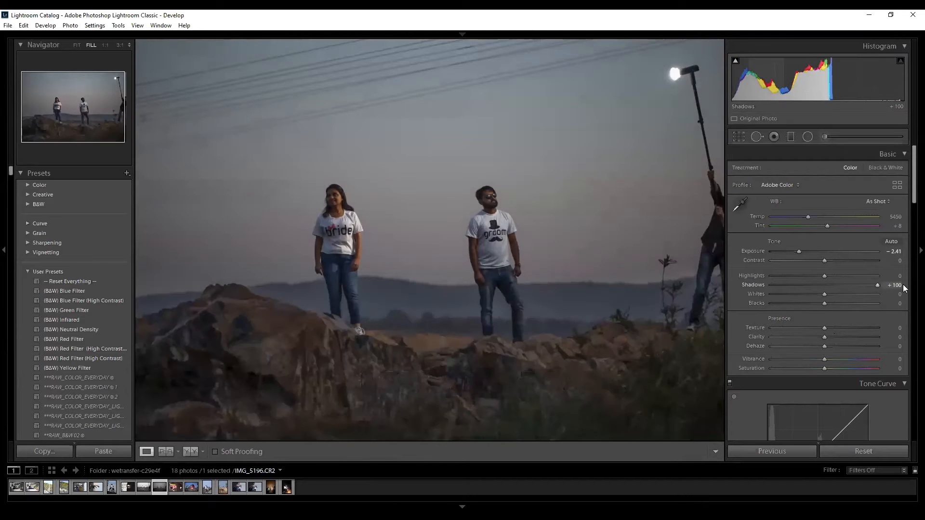
pyautogui.hotkey('ctrl', 'z')
pyautogui.moveTo(825, 285); pyautogui.dragTo(889, 282)
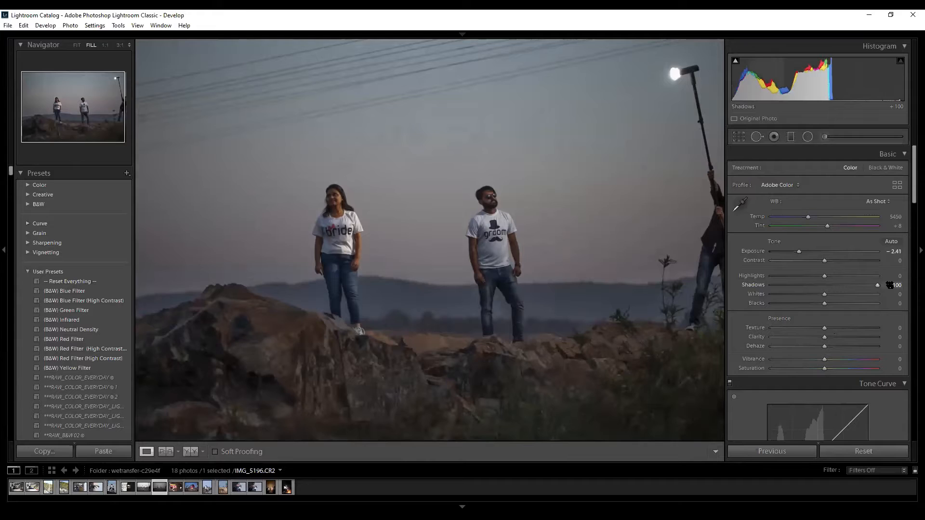
pyautogui.hotkey('ctrl', 'z')
# Set Blacks to +100, examine its effect on the dark foreground rocks, and undo the change.
pyautogui.moveTo(824, 303); pyautogui.dragTo(881, 303)
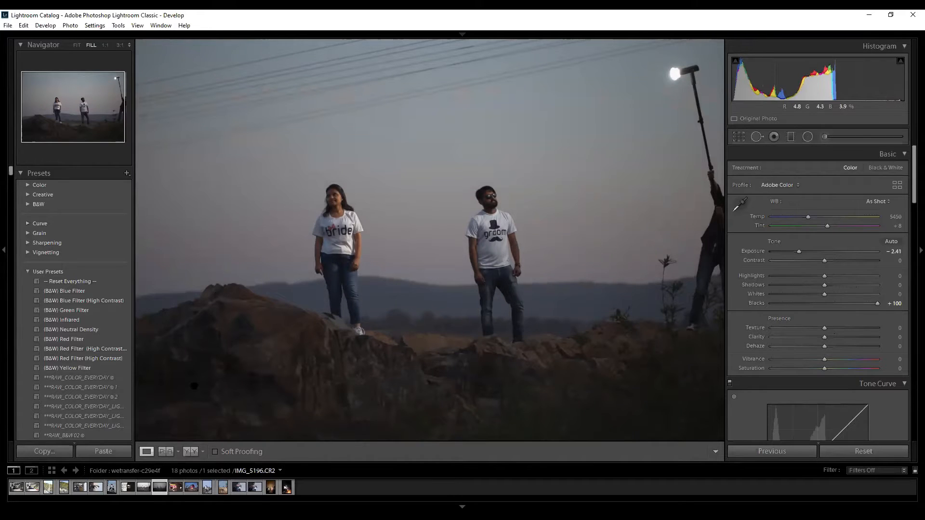
pyautogui.moveTo(195, 386); pyautogui.dragTo(183, 370)
pyautogui.moveTo(242, 352); pyautogui.dragTo(367, 343)
pyautogui.hotkey('ctrl', 'z')
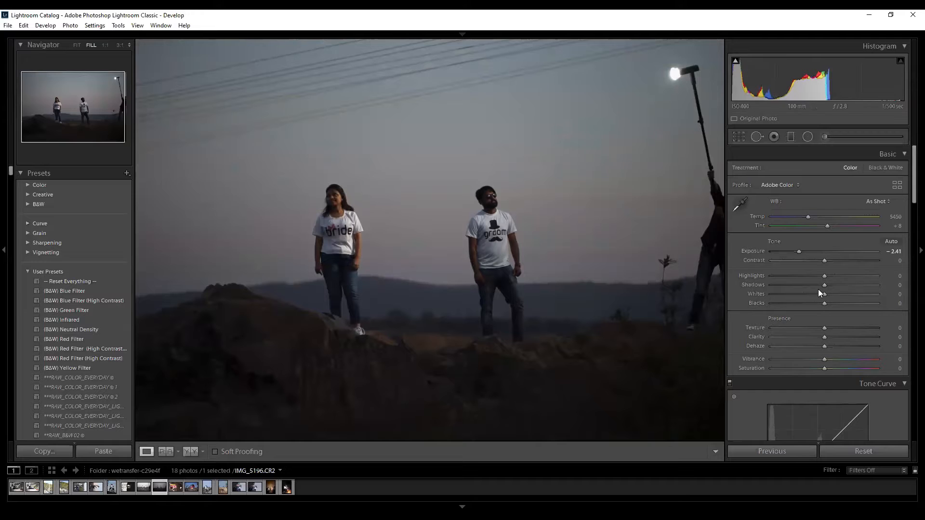
# Set Shadows to +100 on the darkened photo to view its effect, and reset all adjustments.
pyautogui.moveTo(824, 285); pyautogui.dragTo(891, 285)
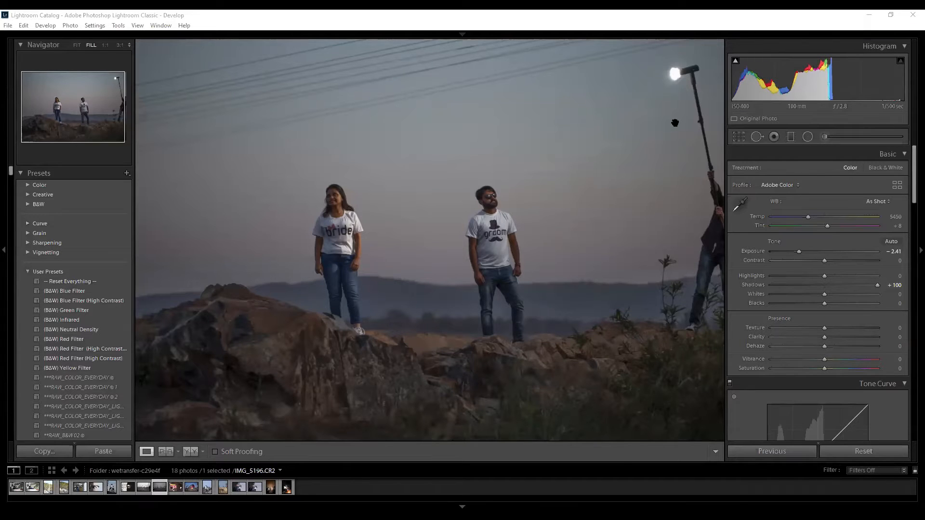
pyautogui.click(708, 16)
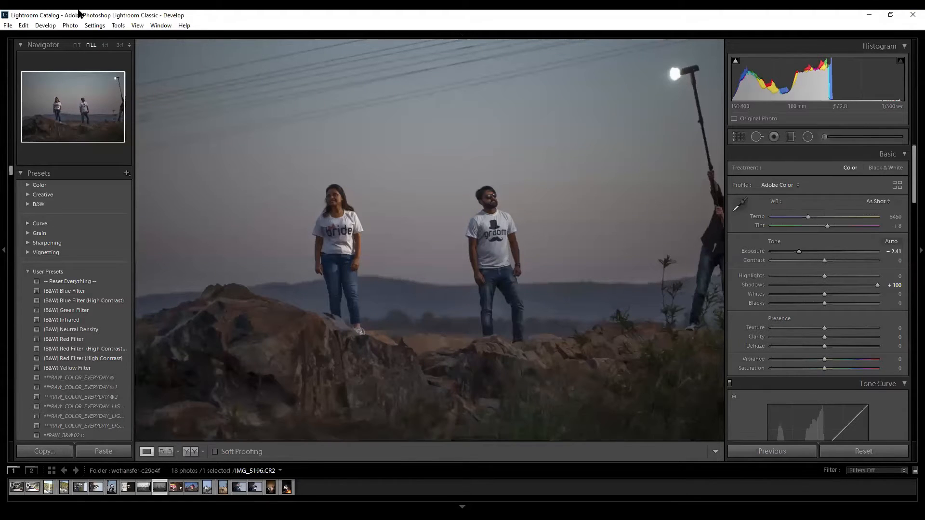
pyautogui.hotkey('ctrl', 'shift', 'r')
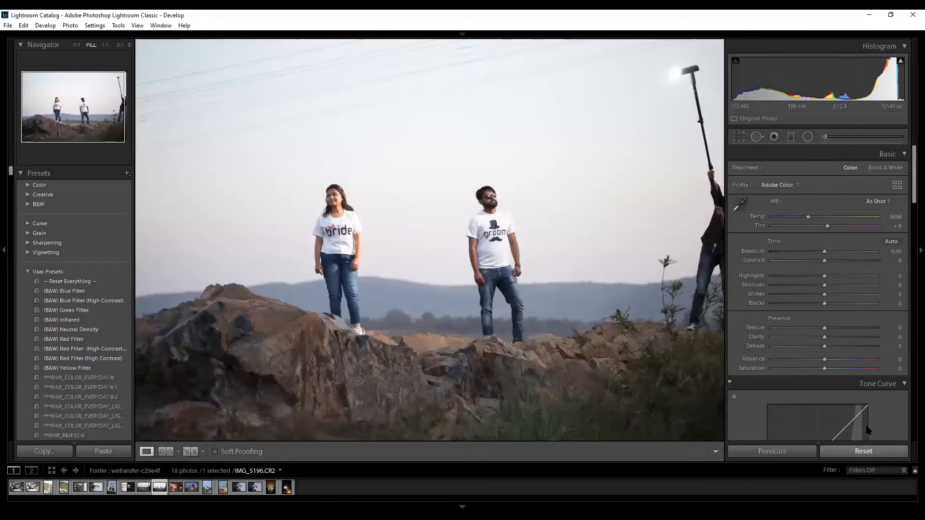
# Brighten the photo to Exposure +1.73 and lower Whites to -100.
pyautogui.moveTo(825, 251); pyautogui.dragTo(843, 252)
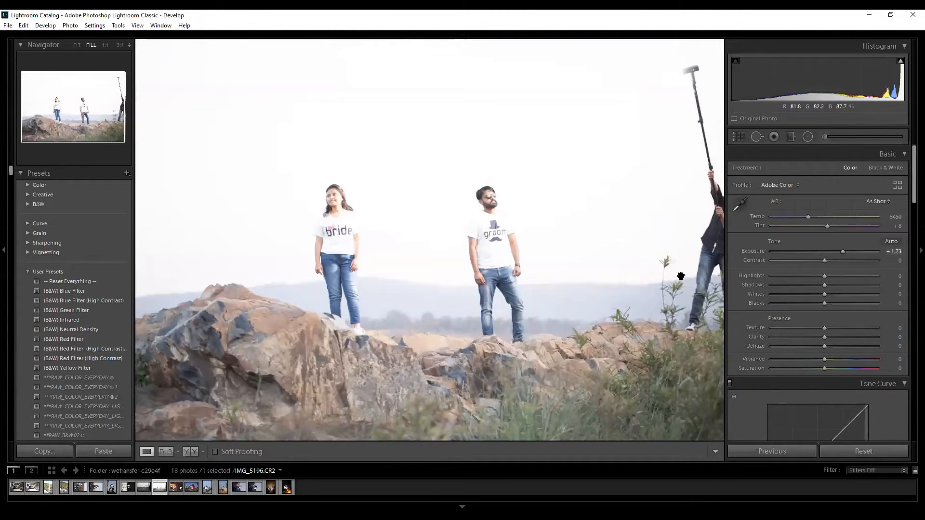
pyautogui.moveTo(823, 293); pyautogui.dragTo(731, 292)
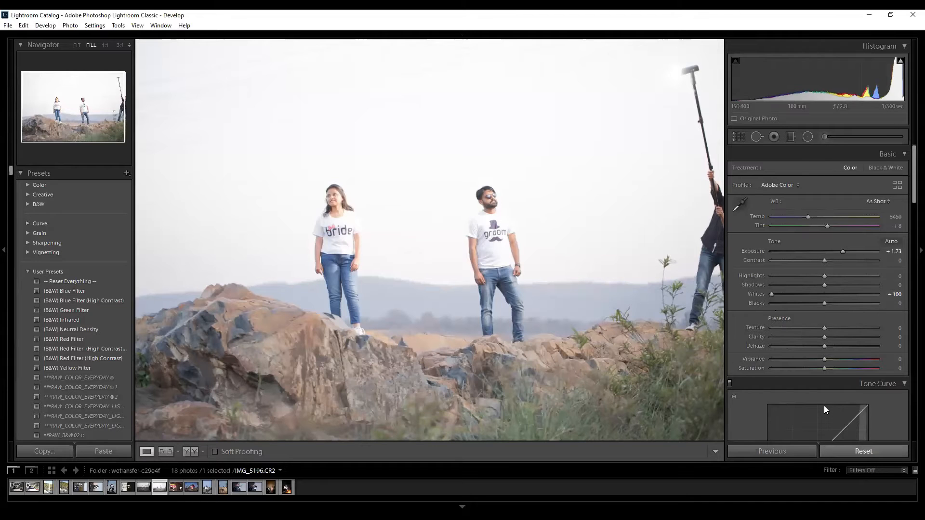
# Undo the Whites change, view Highlights at -100 on the brightened photo instead, and reset all adjustments.
pyautogui.hotkey('ctrl', 'z')
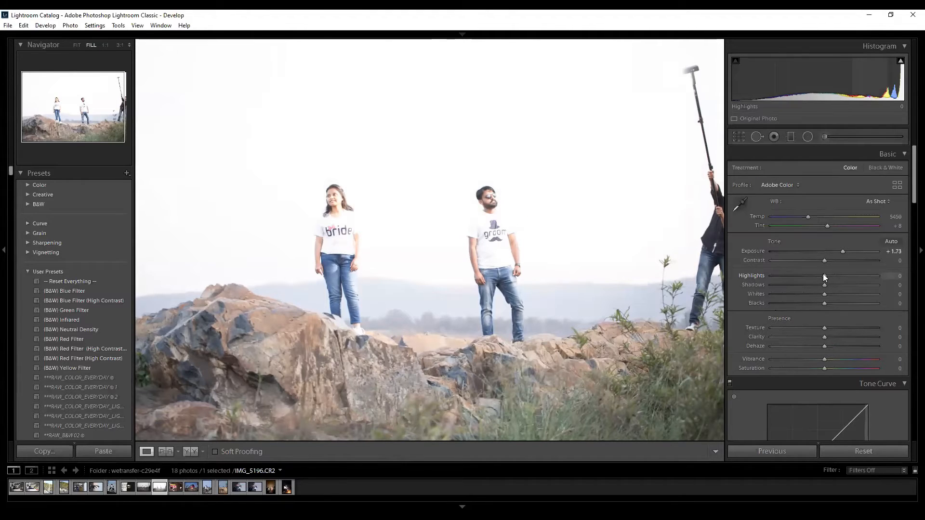
pyautogui.moveTo(825, 277); pyautogui.dragTo(765, 277)
pyautogui.hotkey('ctrl', 'z')
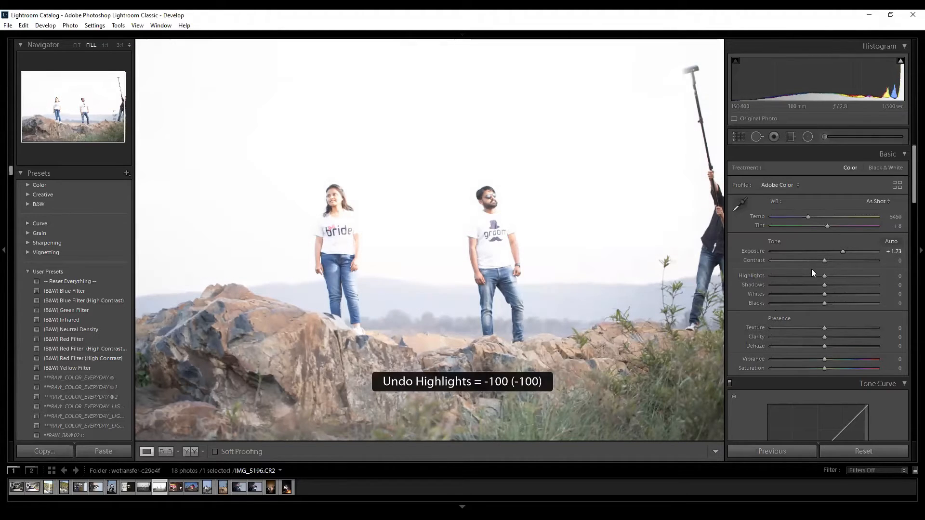
pyautogui.moveTo(823, 276); pyautogui.dragTo(737, 273)
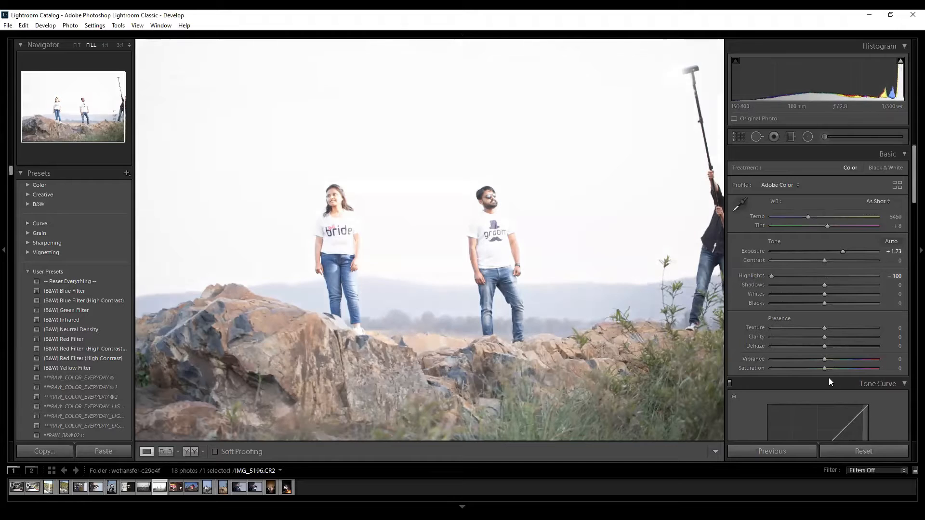
pyautogui.hotkey('ctrl', 'shift', 'r')
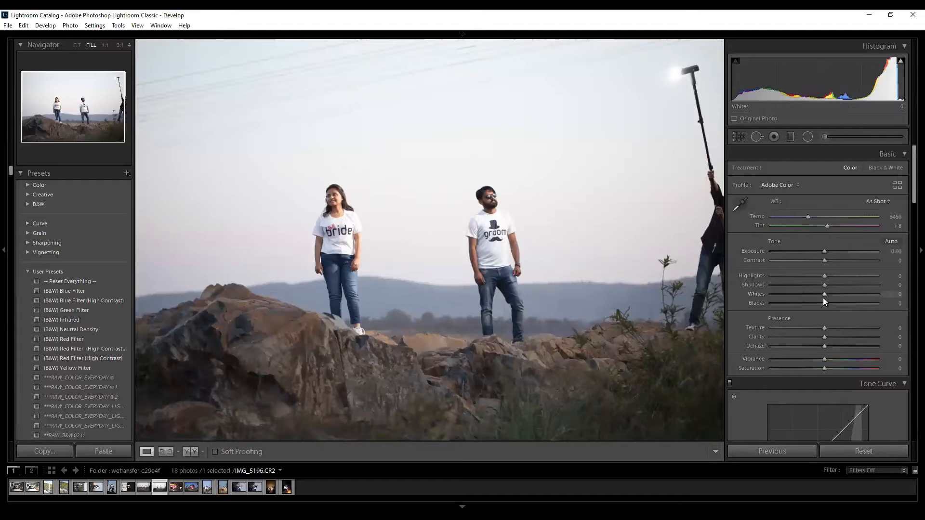
# Compare Blacks at +100 with Shadows at +100 on the whole unedited photo, undoing each change.
pyautogui.moveTo(826, 302); pyautogui.dragTo(878, 304)
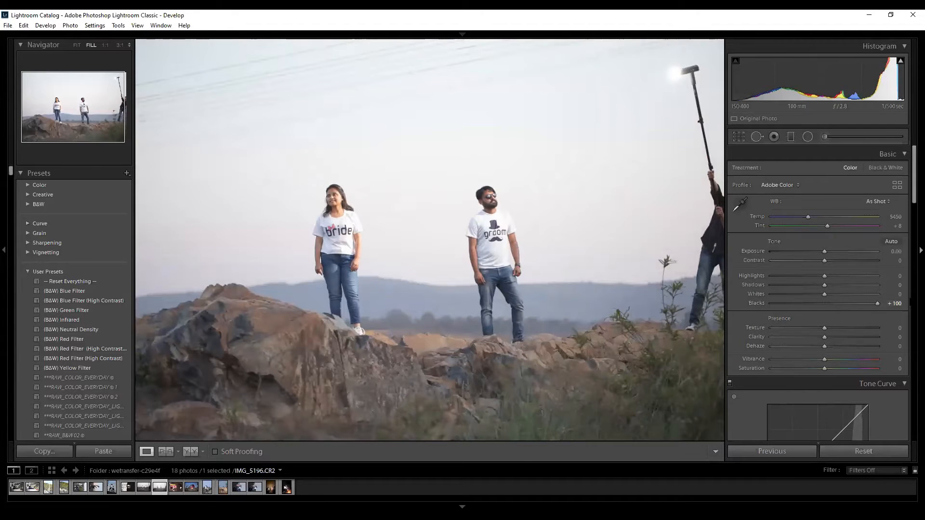
pyautogui.hotkey('ctrl', 'z')
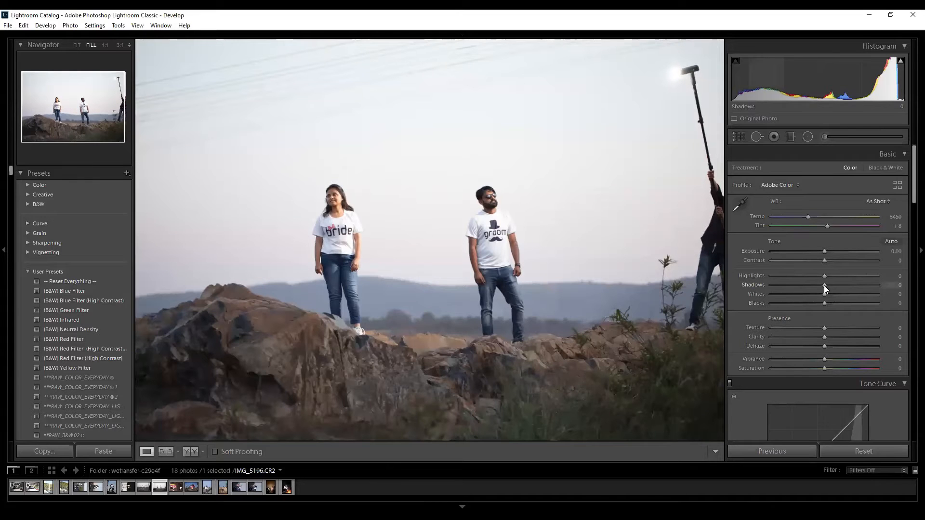
pyautogui.moveTo(824, 285); pyautogui.dragTo(893, 283)
pyautogui.hotkey('ctrl', 'z')
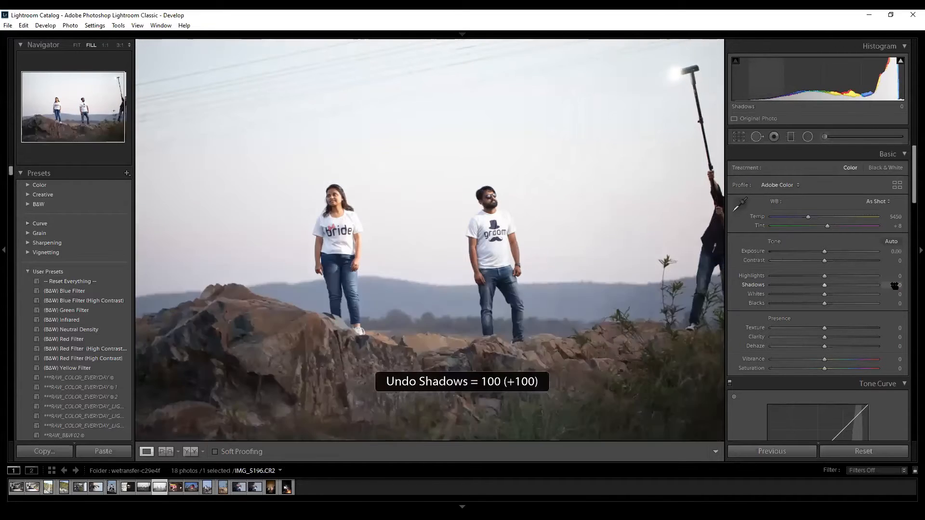
pyautogui.moveTo(826, 284); pyautogui.dragTo(897, 287)
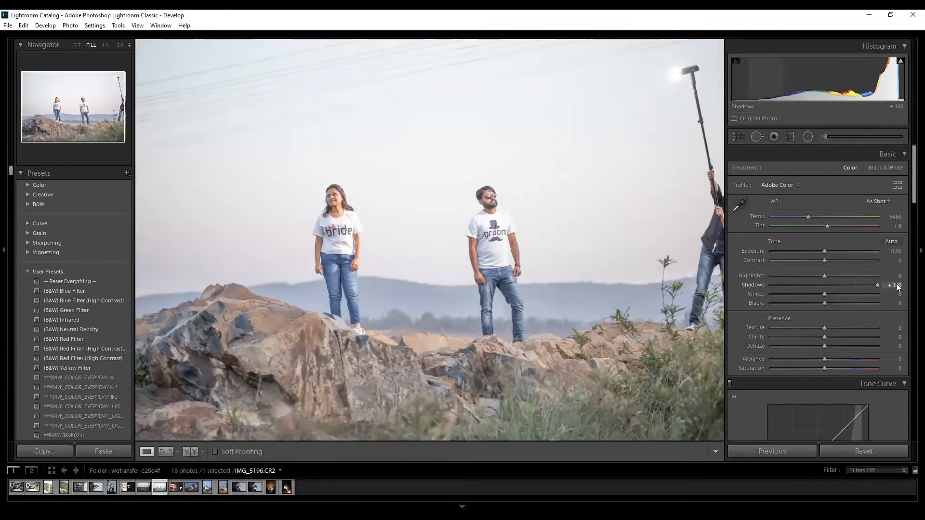
pyautogui.hotkey('ctrl', 'z')
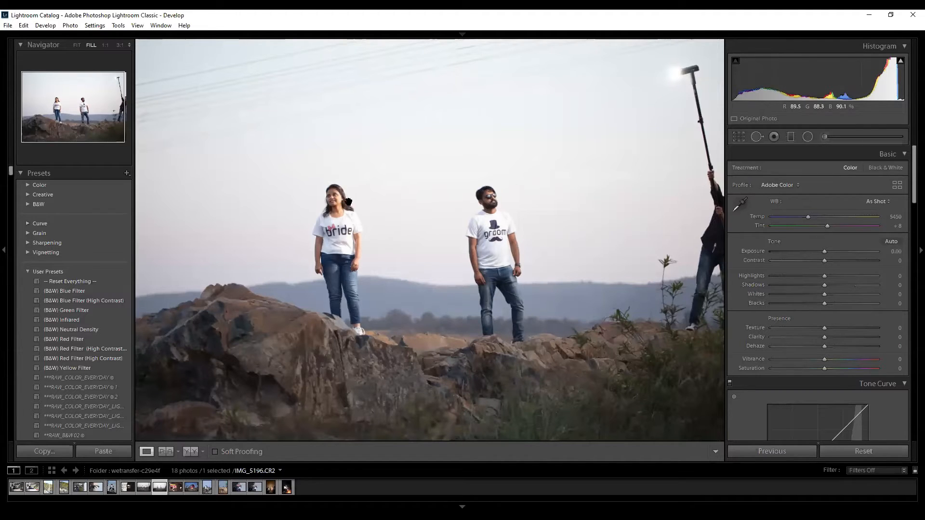
# Set Shadows to +100, compare it with the original in a 1:1 close-up of the woman, and undo the change.
pyautogui.moveTo(822, 284); pyautogui.dragTo(908, 289)
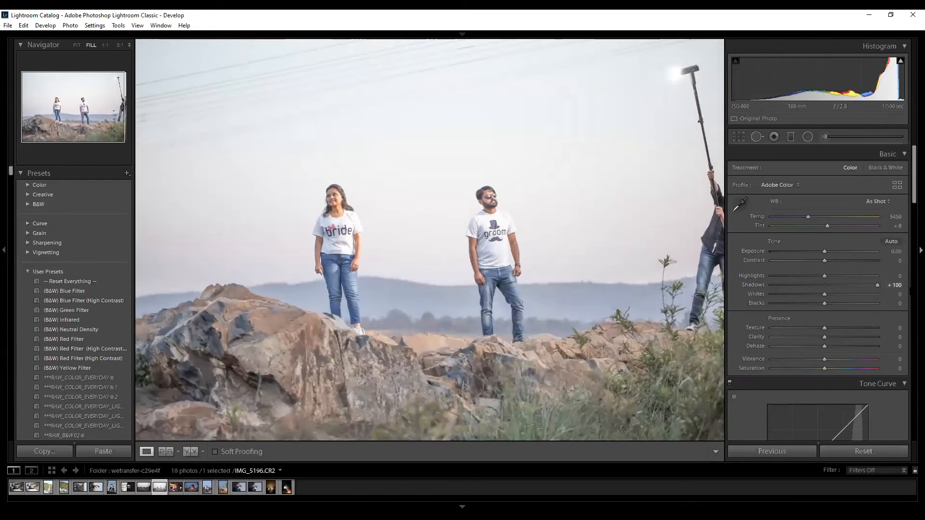
pyautogui.click(461, 251)
pyautogui.moveTo(570, 175); pyautogui.dragTo(909, 306)
pyautogui.moveTo(344, 264); pyautogui.dragTo(487, 279)
pyautogui.hotkey('ctrl', 'z')
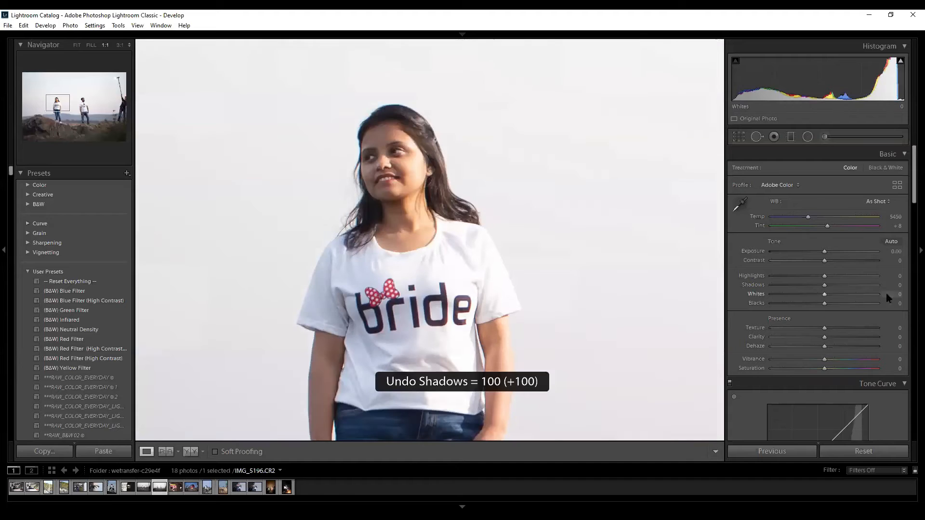
pyautogui.moveTo(829, 284); pyautogui.dragTo(897, 289)
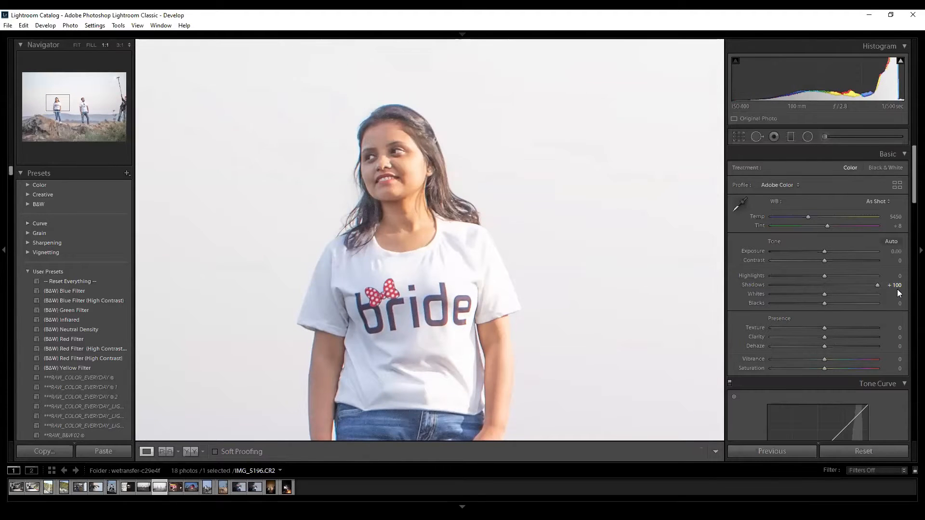
pyautogui.press('z')
pyautogui.hotkey('ctrl', 'z')
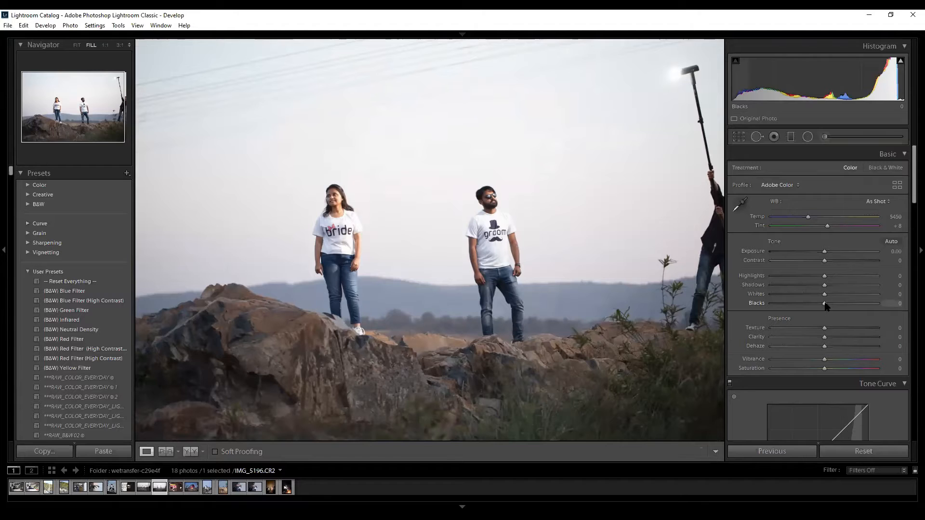
# Compare Blacks at +100 with Shadows at +100 in a 1:1 close-up of the woman, undoing each change.
pyautogui.moveTo(825, 303); pyautogui.dragTo(877, 303)
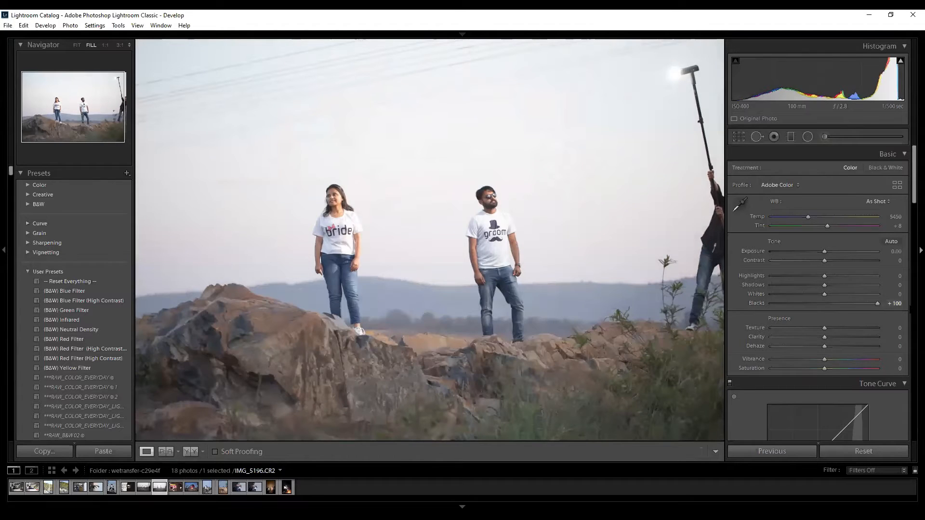
pyautogui.click(328, 211)
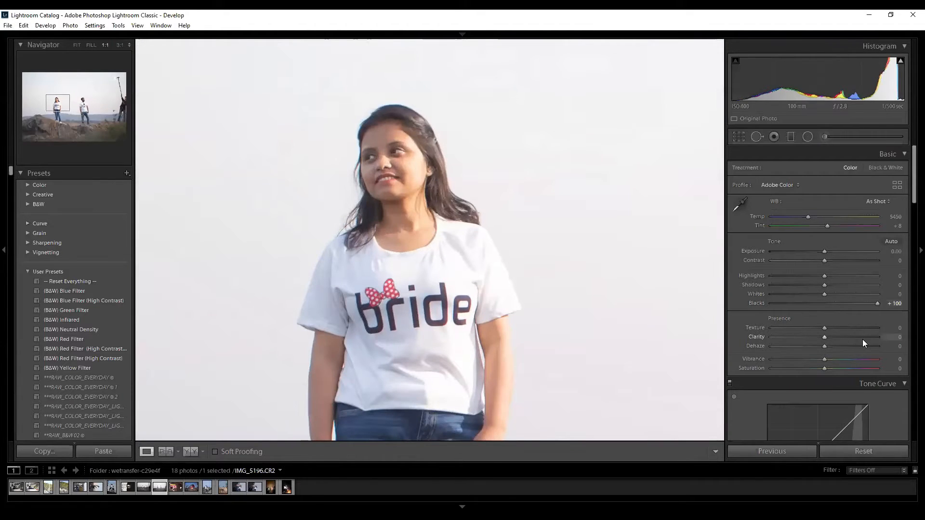
pyautogui.hotkey('ctrl', 'z')
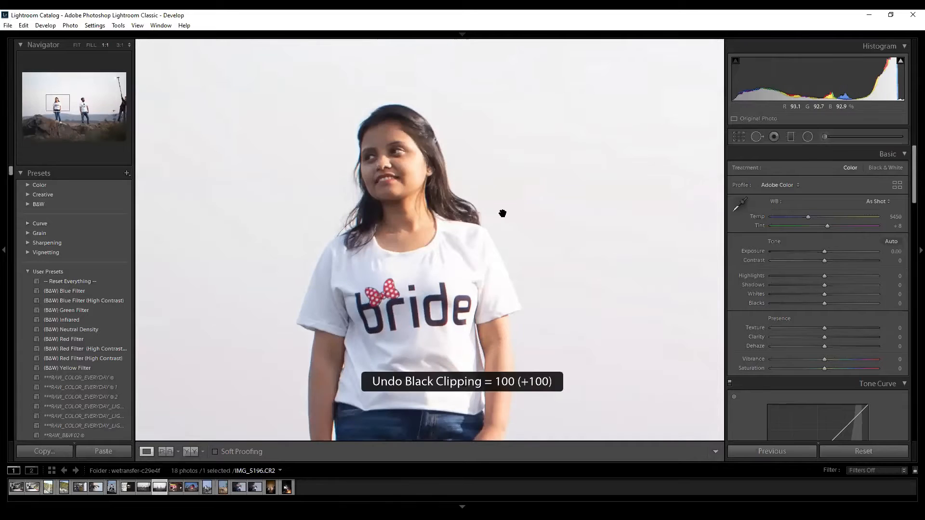
pyautogui.moveTo(825, 303); pyautogui.dragTo(910, 304)
pyautogui.hotkey('ctrl', 'z')
pyautogui.moveTo(824, 285); pyautogui.dragTo(909, 284)
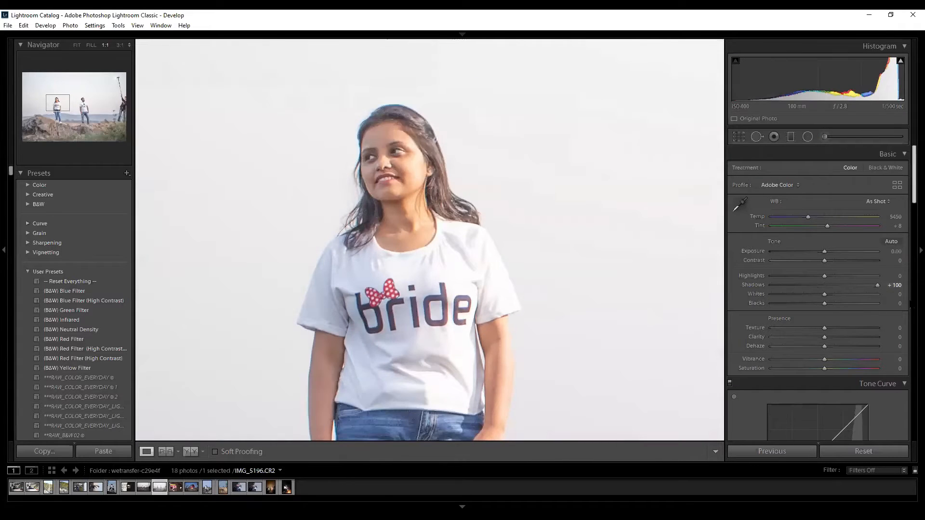
pyautogui.hotkey('ctrl', 'z')
# Try Blacks at +84 and +100 while examining the woman's jeans up close, and undo both changes.
pyautogui.moveTo(461, 299); pyautogui.dragTo(453, 156)
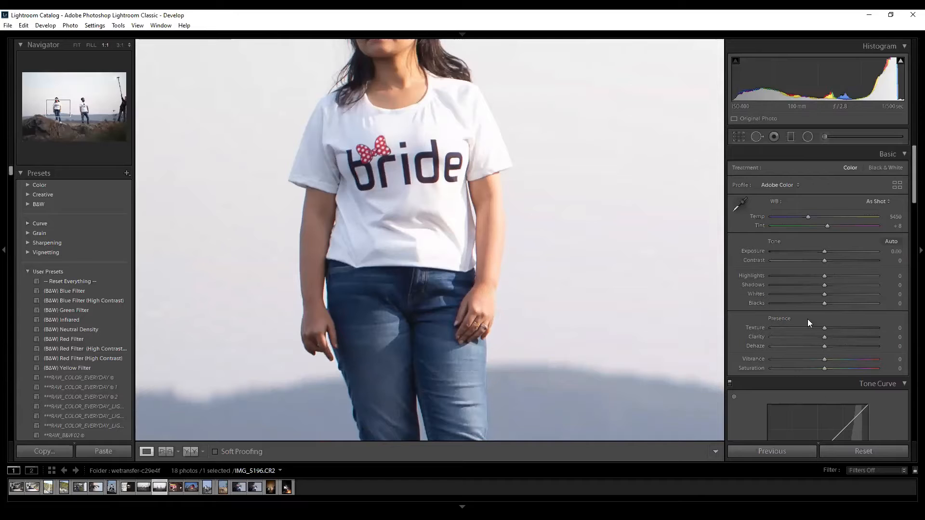
pyautogui.moveTo(823, 304); pyautogui.dragTo(868, 308)
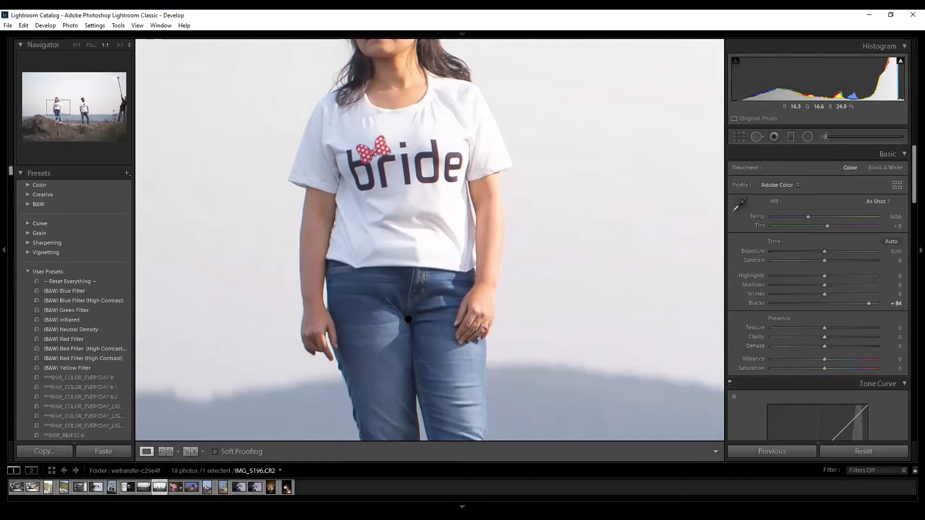
pyautogui.moveTo(479, 324); pyautogui.dragTo(471, 192)
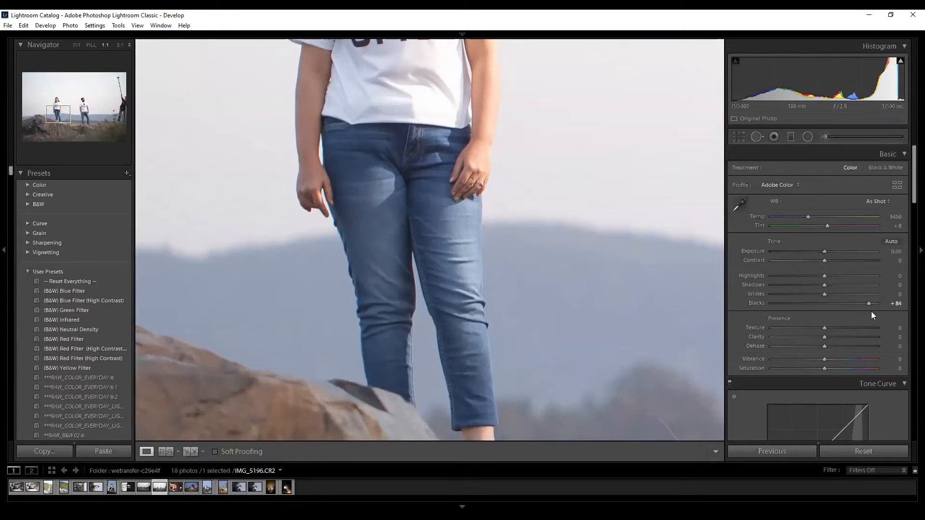
pyautogui.hotkey('ctrl', 'z')
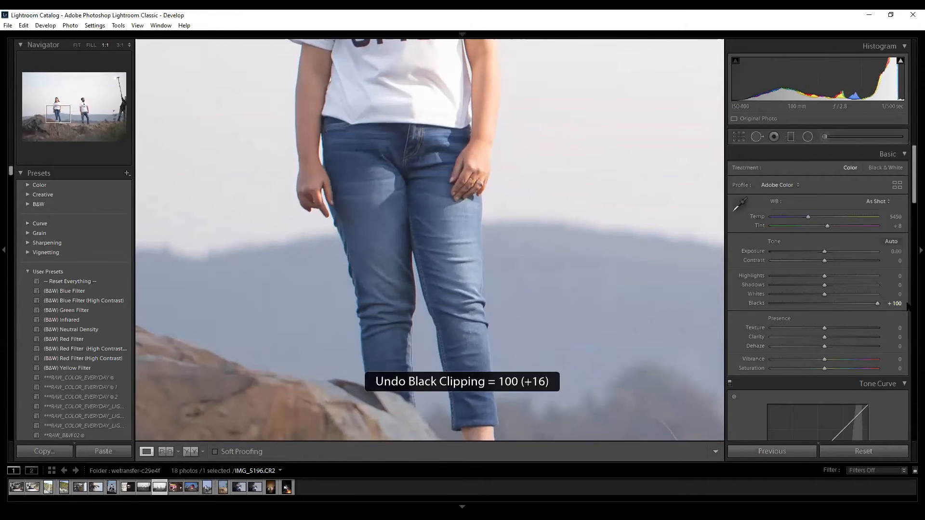
pyautogui.hotkey('ctrl', 'z')
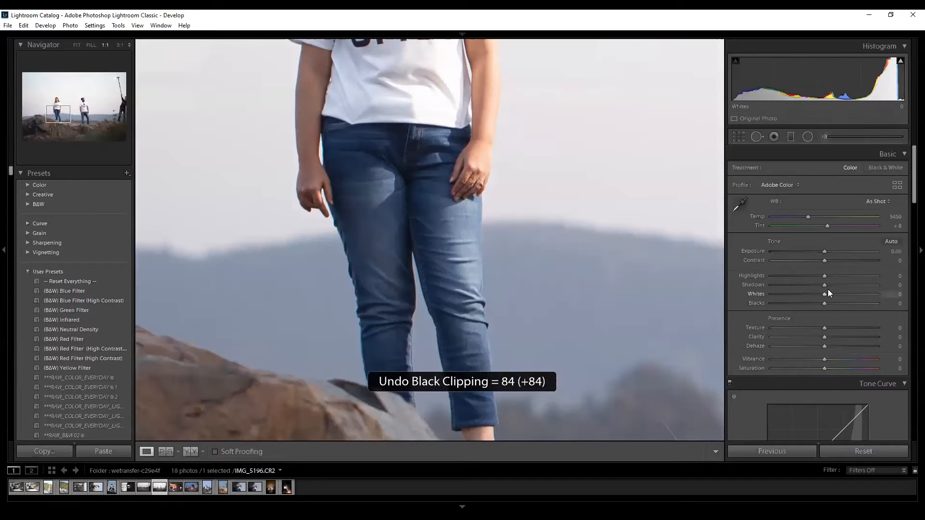
# Set Shadows to +100, examine the woman from jeans to face up close, and undo the change.
pyautogui.moveTo(824, 285); pyautogui.dragTo(892, 287)
pyautogui.moveTo(395, 201); pyautogui.dragTo(433, 427)
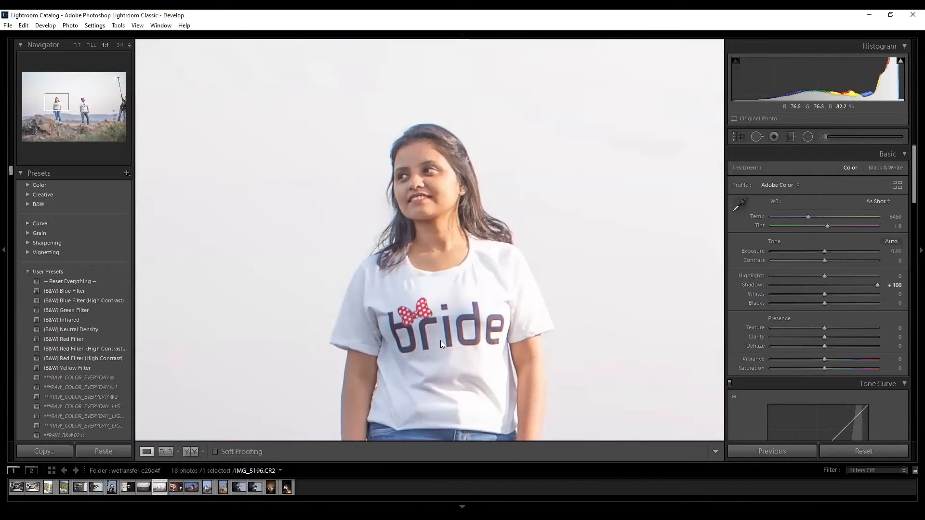
pyautogui.click(440, 340)
pyautogui.hotkey('ctrl', 'z')
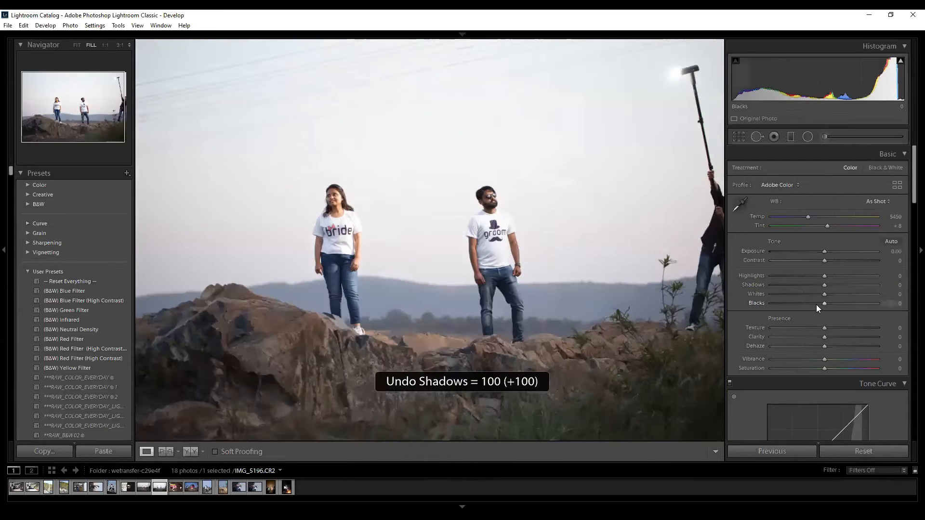
# Try Highlights at -100 and lowered Whites in turn, undoing each, and inspect the woman's face up close.
pyautogui.moveTo(825, 276); pyautogui.dragTo(716, 286)
pyautogui.hotkey('ctrl', 'z')
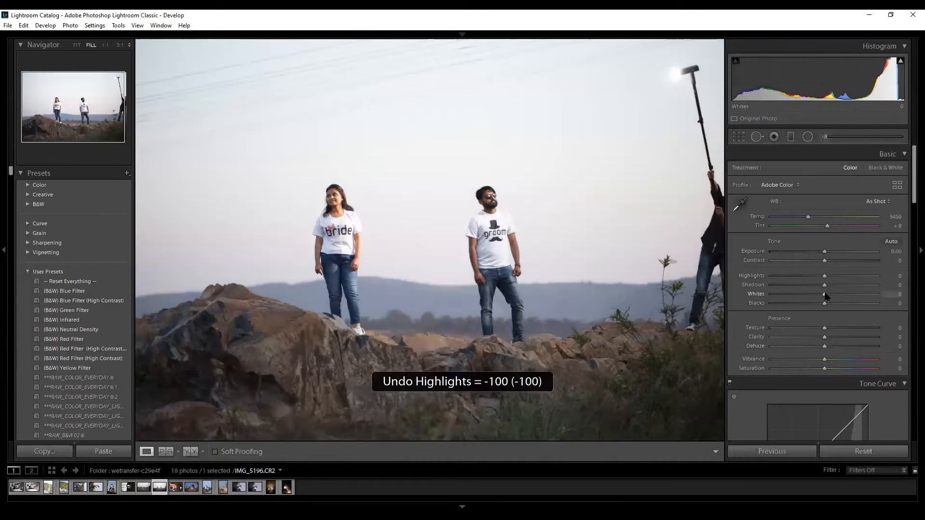
pyautogui.moveTo(826, 297); pyautogui.dragTo(746, 309)
pyautogui.hotkey('ctrl', 'z')
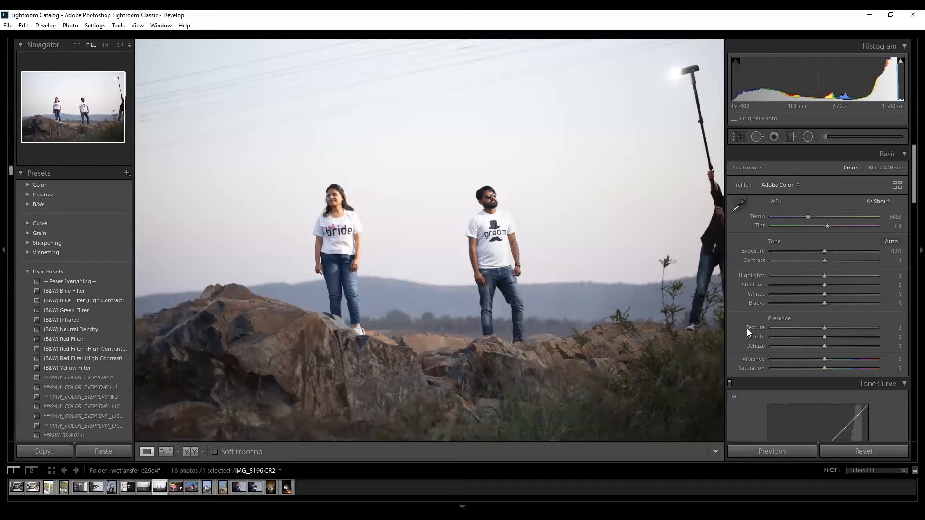
pyautogui.click(332, 199)
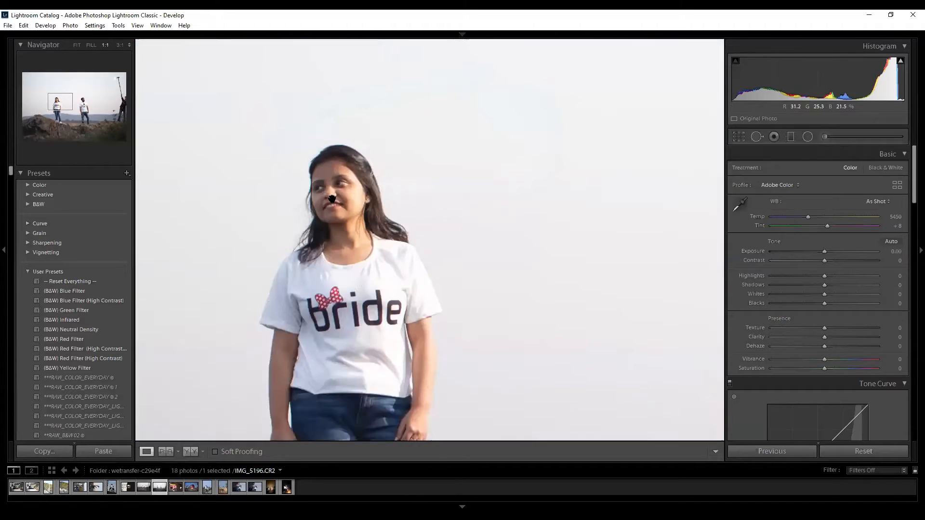
pyautogui.click(331, 199)
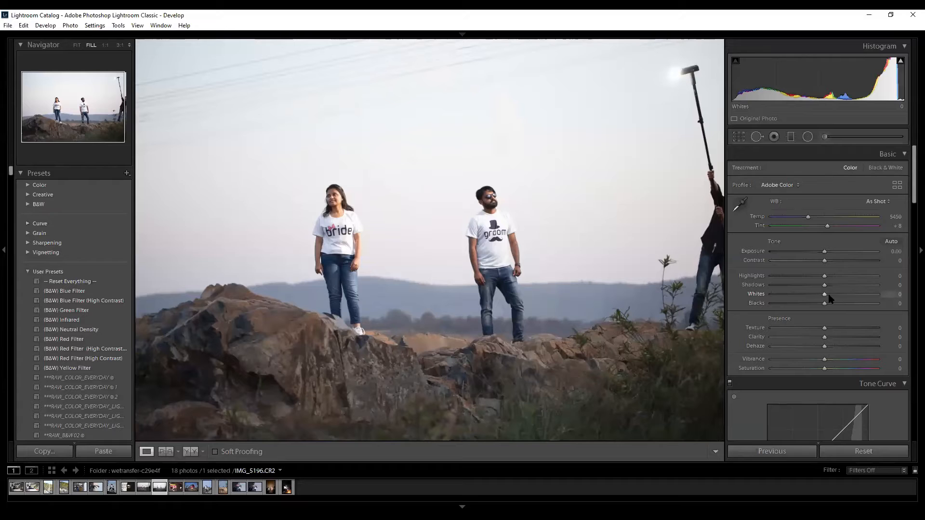
# Compare Whites at +100 with Highlights at +100 on the whole photo, undoing each change.
pyautogui.moveTo(827, 299); pyautogui.dragTo(899, 297)
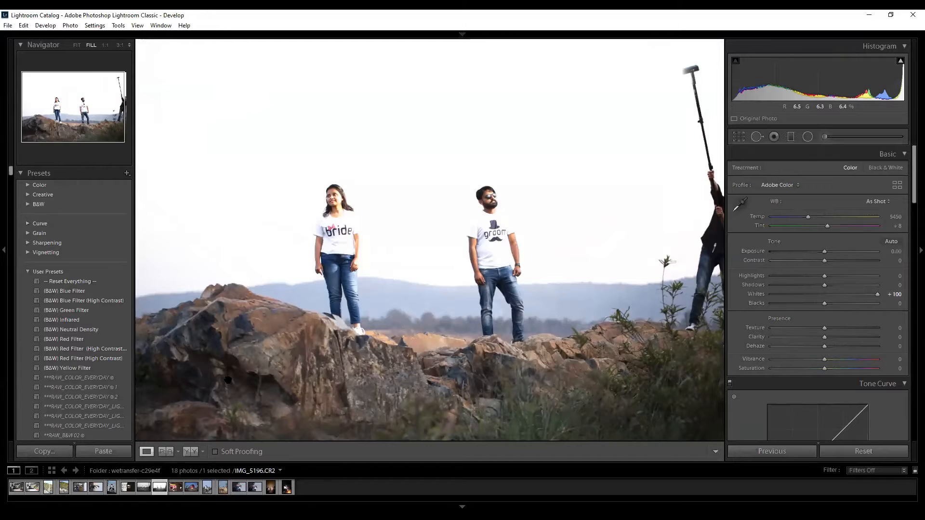
pyautogui.hotkey('ctrl', 'z')
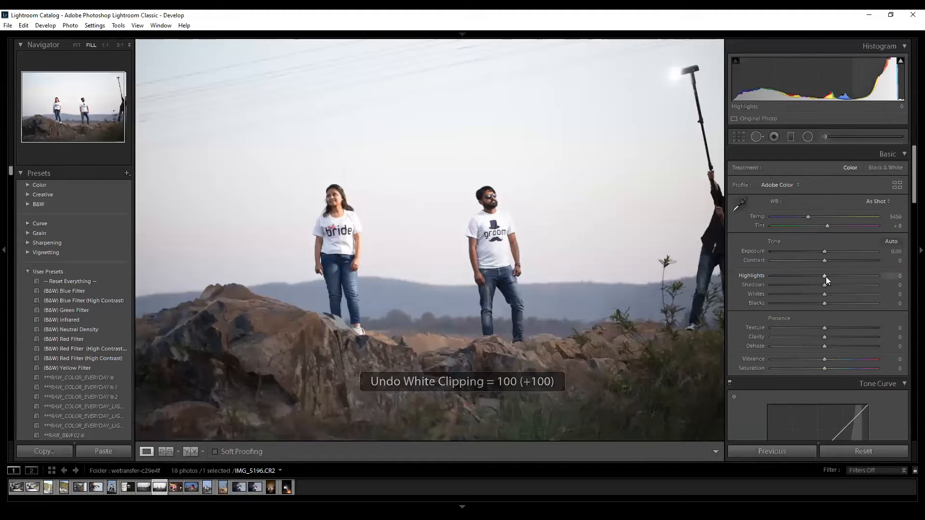
pyautogui.moveTo(824, 275); pyautogui.dragTo(894, 273)
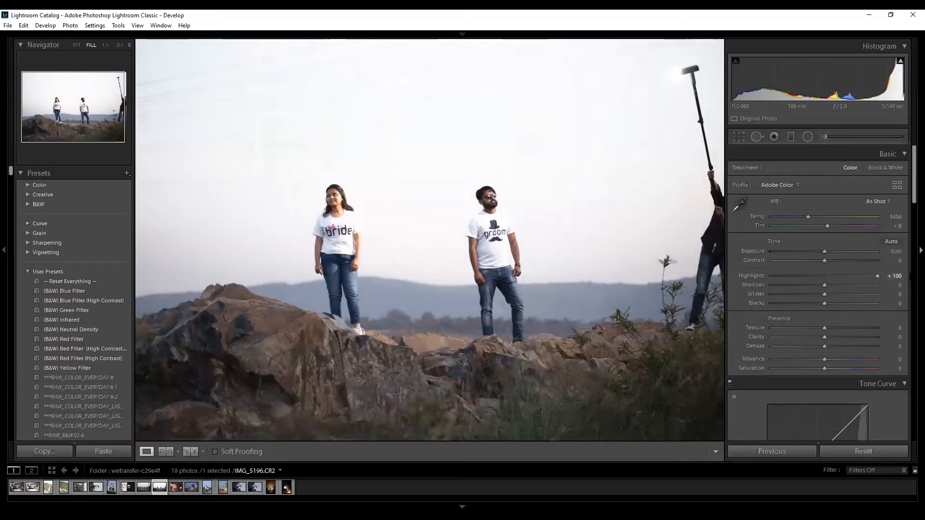
pyautogui.hotkey('ctrl', 'z')
pyautogui.moveTo(826, 277); pyautogui.dragTo(877, 276)
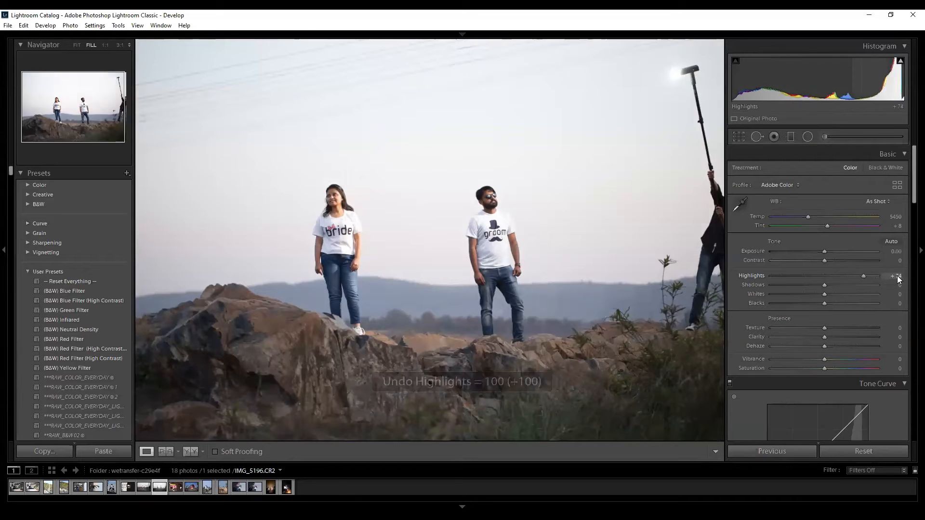
pyautogui.hotkey('ctrl', 'z')
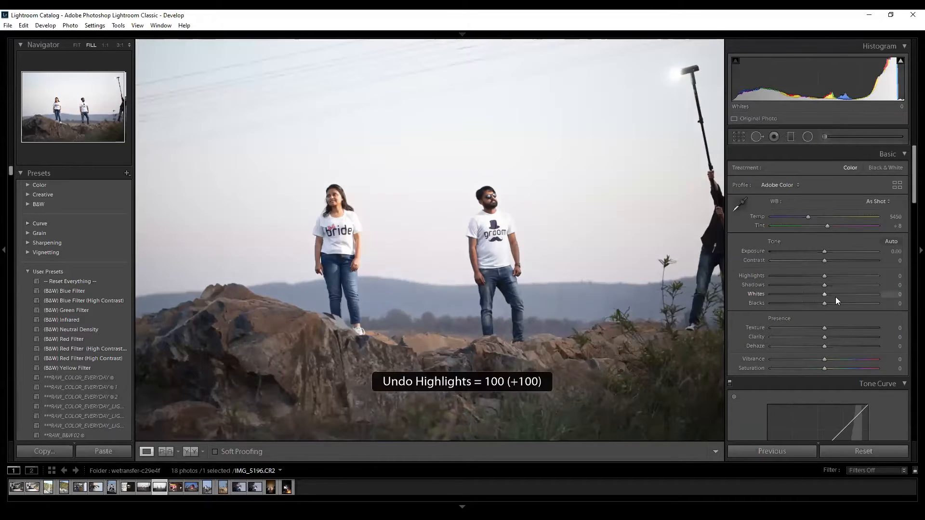
# Set Whites to +100 once more, undo it, and raise Highlights to +100 for comparison.
pyautogui.moveTo(826, 294); pyautogui.dragTo(879, 294)
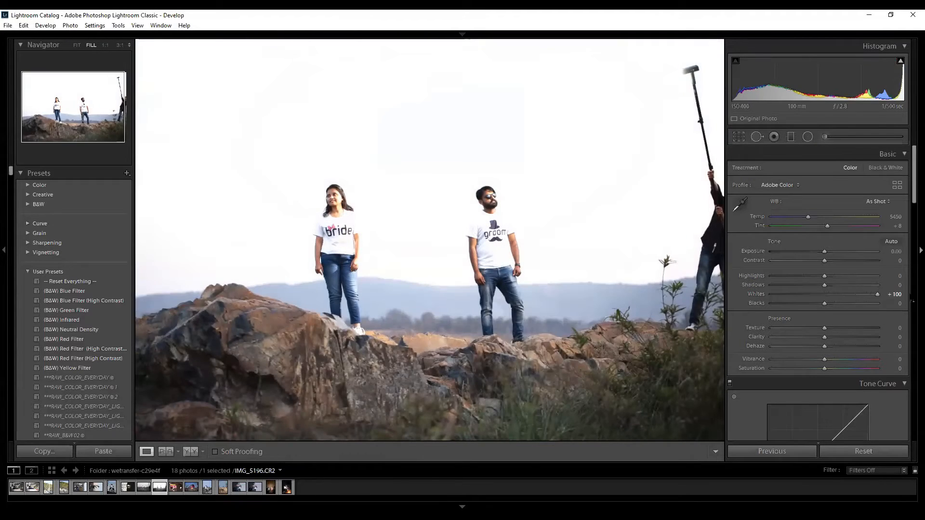
pyautogui.hotkey('ctrl', 'z')
pyautogui.moveTo(827, 276); pyautogui.dragTo(896, 275)
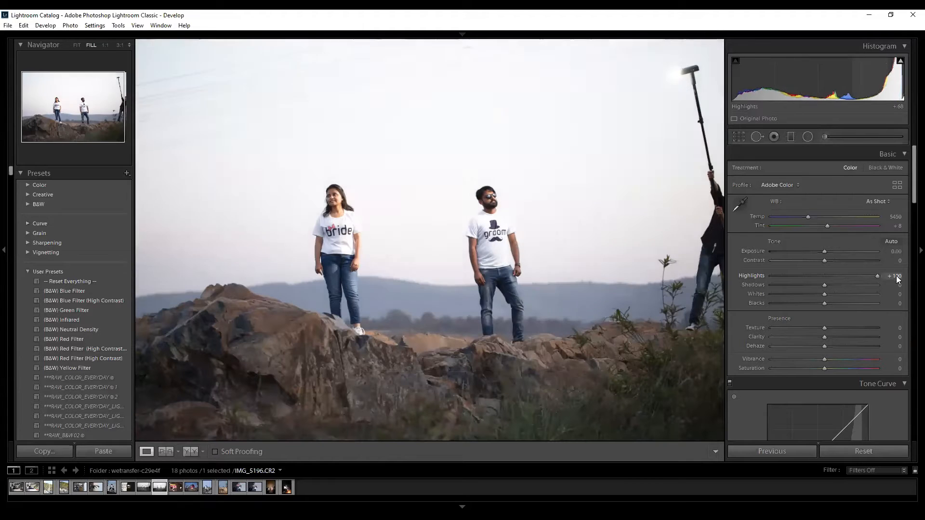
# Undo the Highlights increase, and compare lowered Whites with Highlights at -100 on the whole photo.
pyautogui.hotkey('ctrl', 'z')
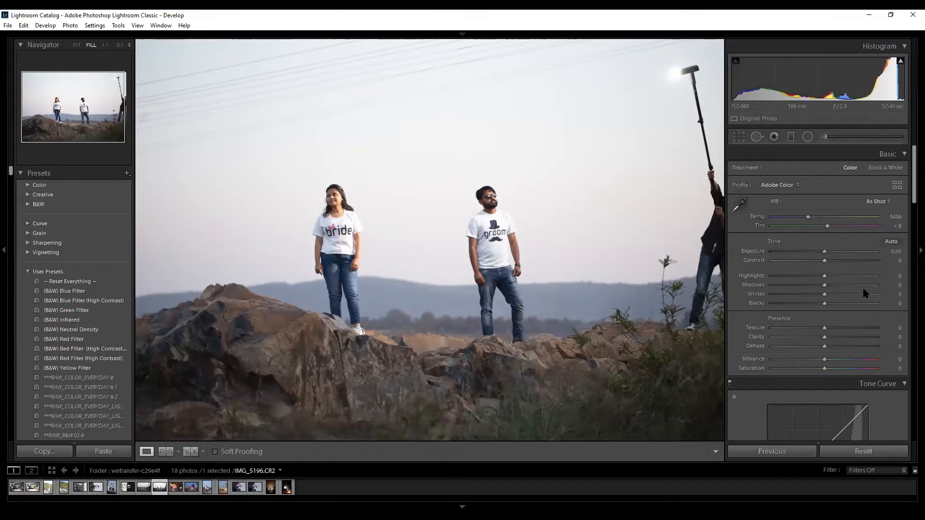
pyautogui.moveTo(823, 296); pyautogui.dragTo(743, 299)
pyautogui.moveTo(827, 276); pyautogui.dragTo(710, 278)
pyautogui.hotkey('ctrl', 'z')
pyautogui.hotkey('ctrl', 'z')
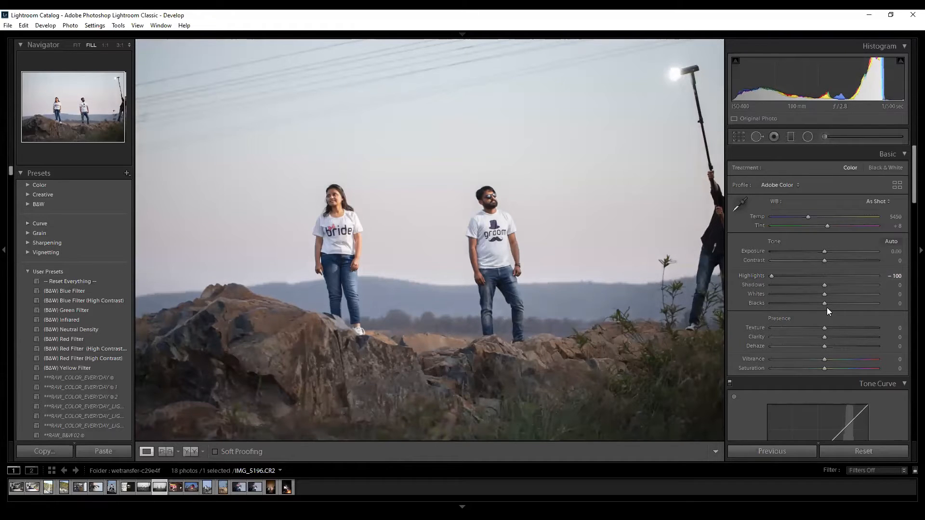
# Try Whites at +100 on top of Highlights at -100, and undo both changes.
pyautogui.moveTo(841, 294); pyautogui.dragTo(879, 294)
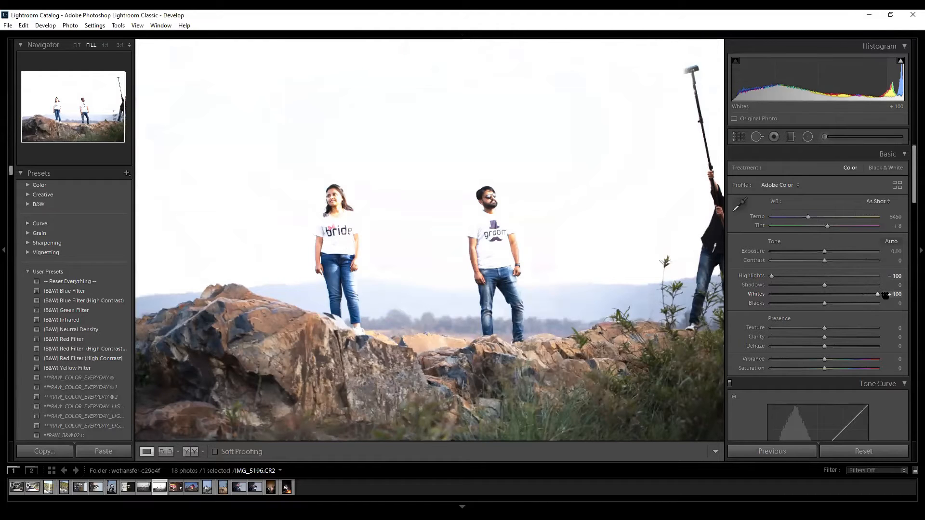
pyautogui.hotkey('ctrl', 'z')
pyautogui.hotkey('ctrl', 'z')
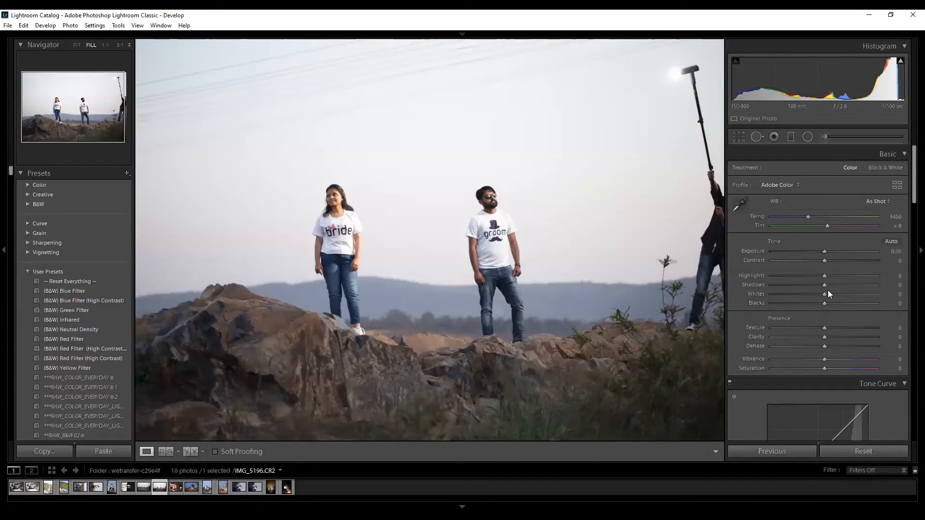
# Set Whites to -100, examine the woman up close, and return to the whole photo.
pyautogui.moveTo(825, 295); pyautogui.dragTo(731, 295)
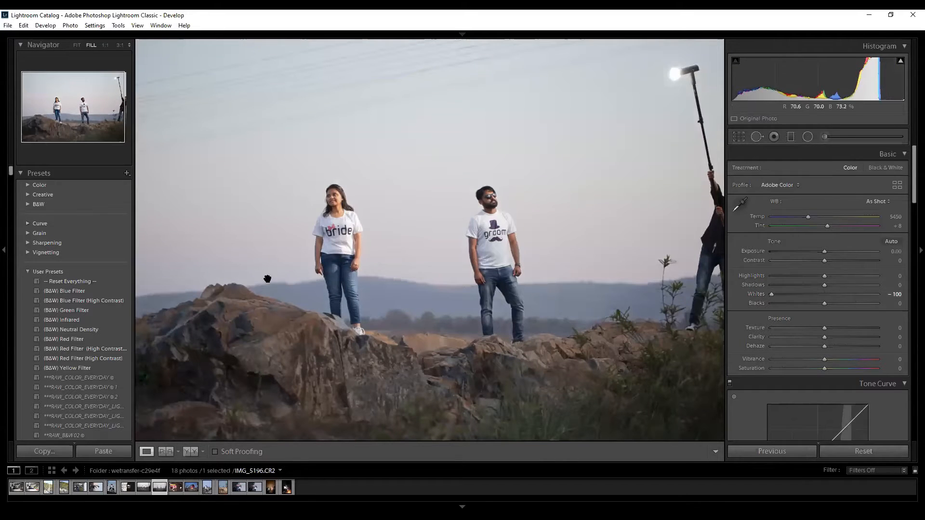
pyautogui.click(372, 207)
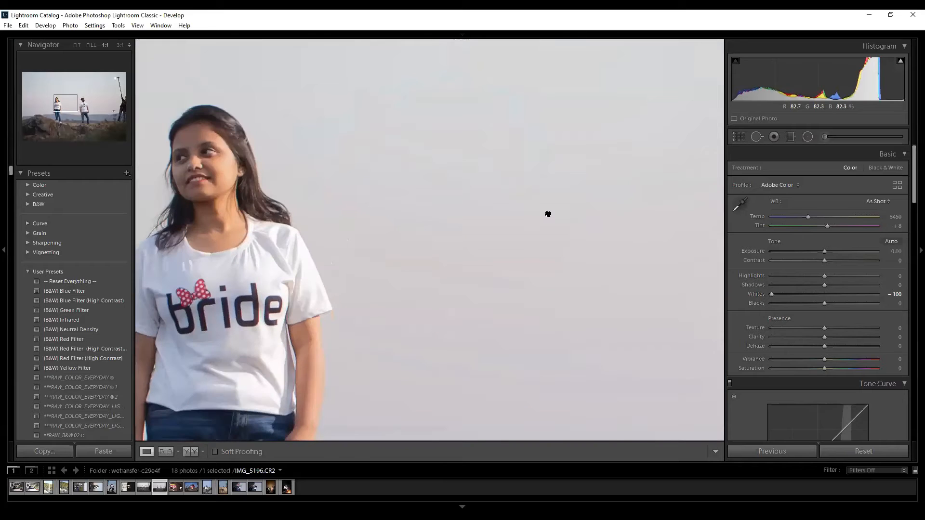
pyautogui.click(549, 213)
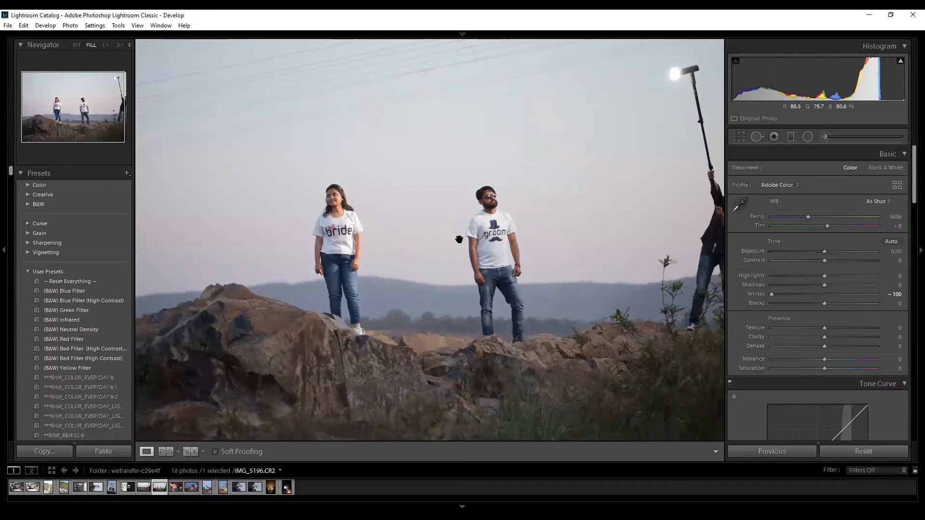
# Compare the photo with and without the Whites change by repeatedly undoing and redoing it, leaving it undone.
pyautogui.hotkey('ctrl', 'z')
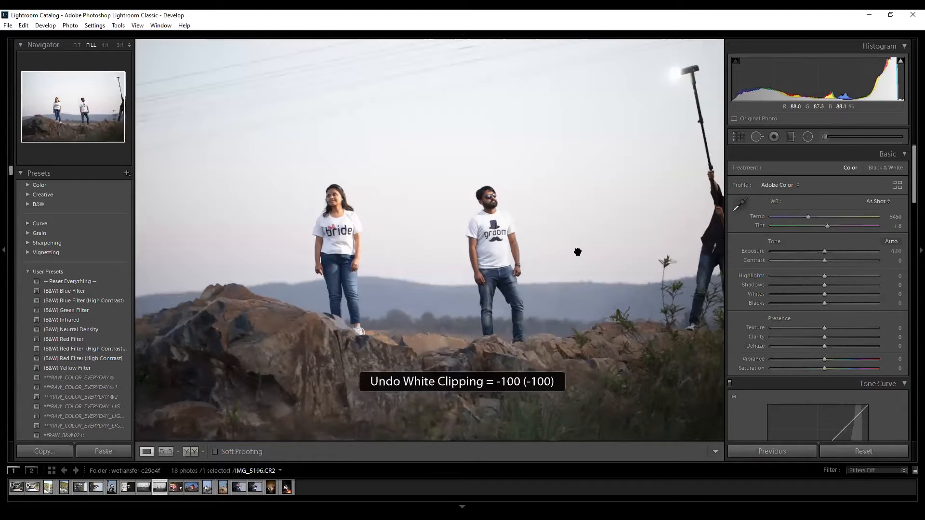
pyautogui.hotkey('ctrl', 'shift', 'z')
pyautogui.hotkey('ctrl', 'z')
pyautogui.hotkey('ctrl', 'shift', 'z')
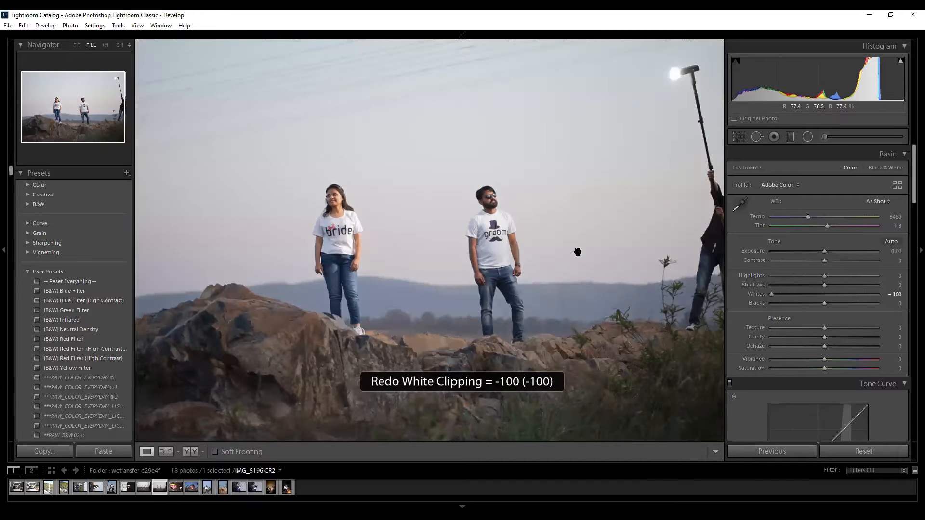
pyautogui.hotkey('ctrl', 'z')
pyautogui.hotkey('ctrl', 'shift', 'z')
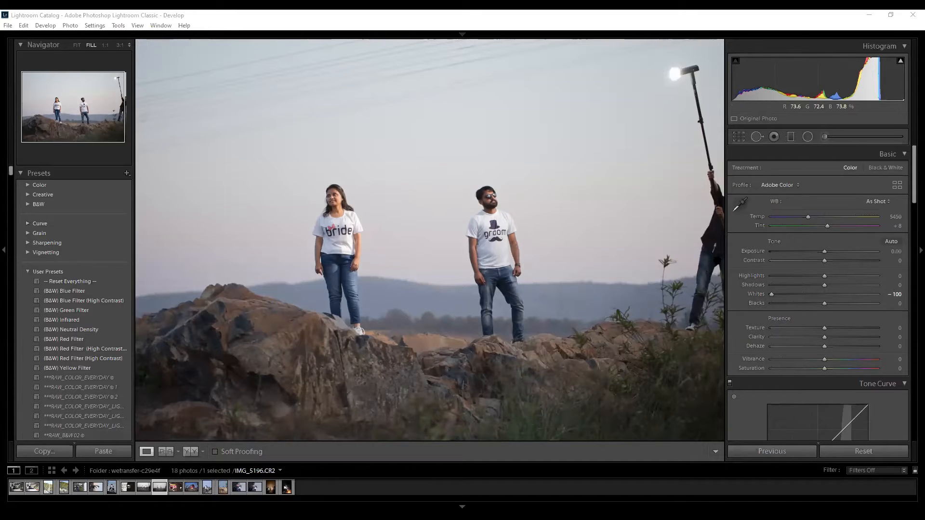
pyautogui.click(621, 256)
pyautogui.click(621, 257)
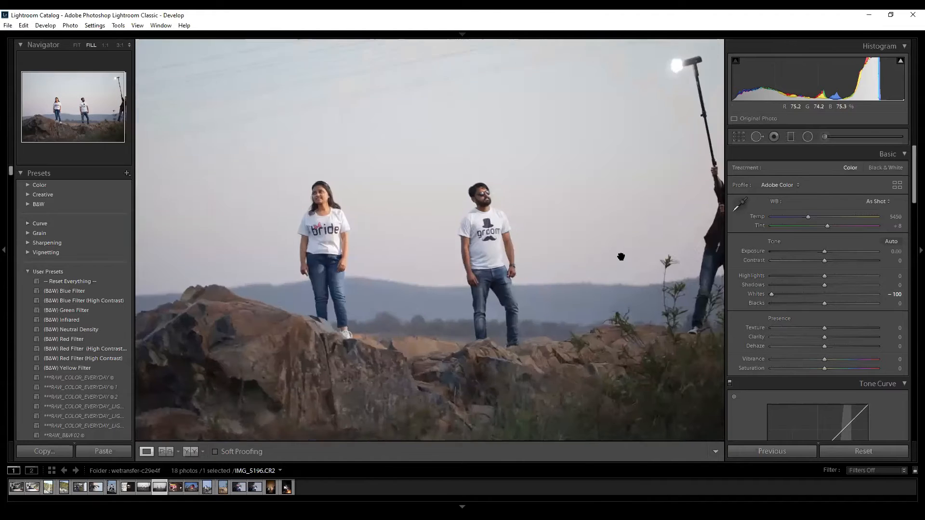
pyautogui.hotkey('ctrl', 'z')
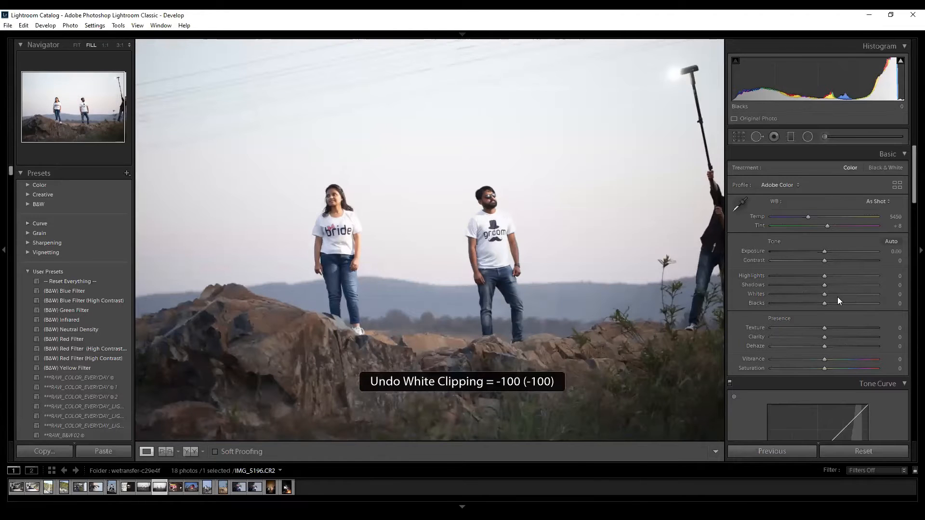
# Set Whites to -100 and, with the man in close-up, raise Highlights to +17.
pyautogui.moveTo(823, 294); pyautogui.dragTo(749, 301)
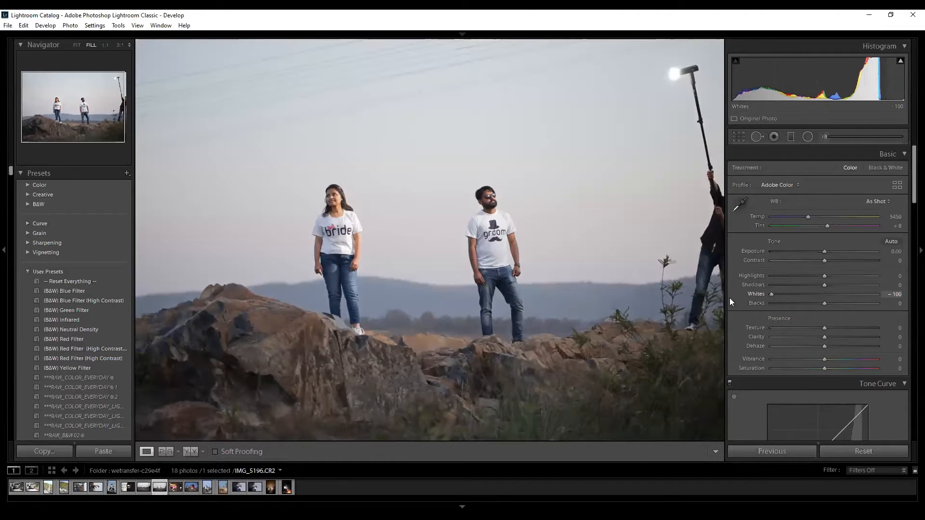
pyautogui.click(471, 198)
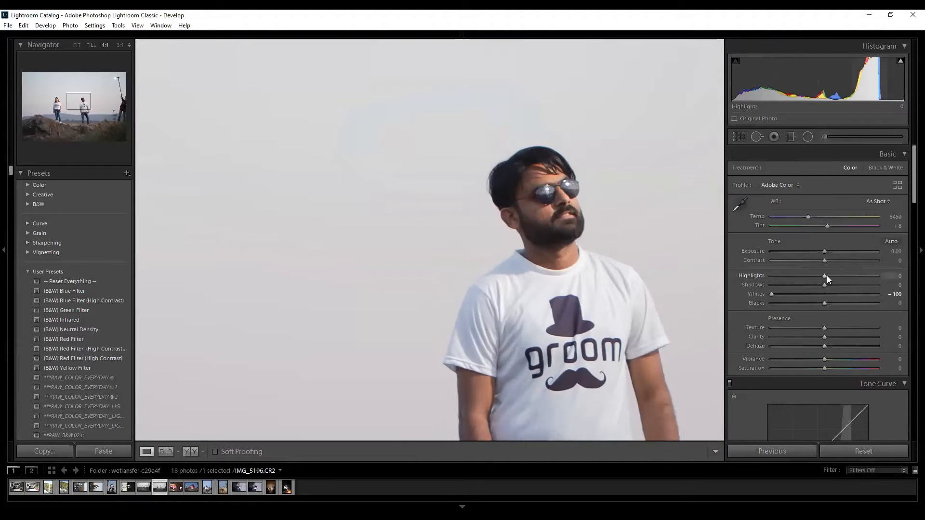
pyautogui.moveTo(827, 275)
pyautogui.mouseDown()
pyautogui.moveTo(878, 276)
pyautogui.moveTo(835, 284)
pyautogui.mouseUp()
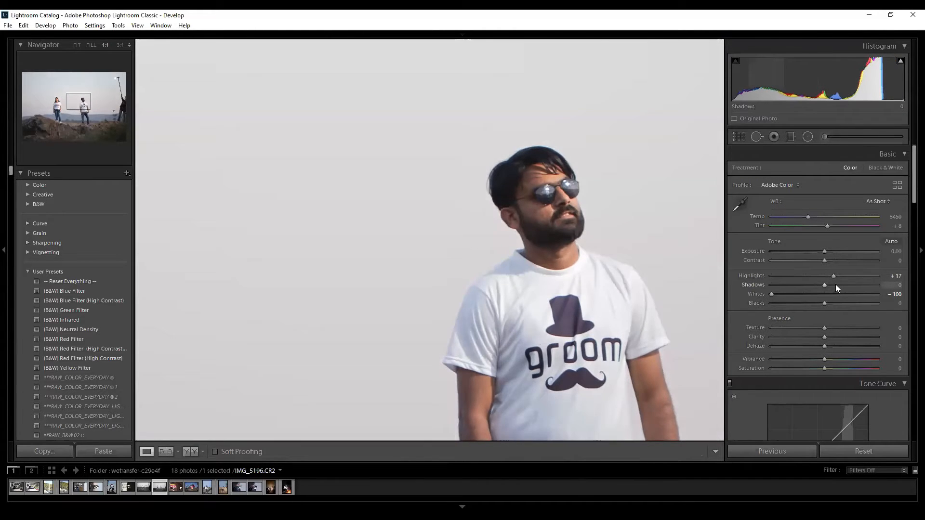
pyautogui.press('z')
# Discard the current tone changes, try Highlights at -100 with Whites at +88 on the whole photo, and undo both.
pyautogui.moveTo(836, 273); pyautogui.dragTo(751, 271)
pyautogui.hotkey('ctrl', 'z')
pyautogui.hotkey('ctrl', 'z')
pyautogui.click(887, 449)
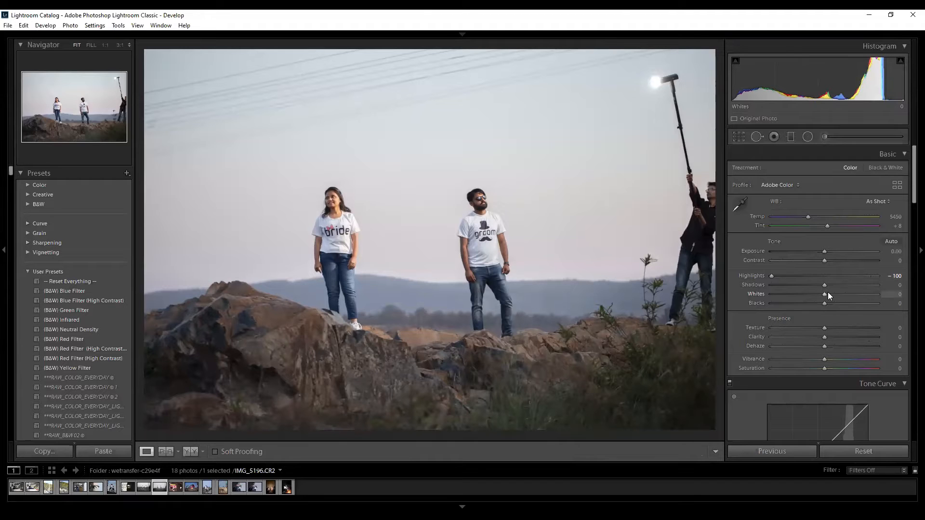
pyautogui.moveTo(825, 298); pyautogui.dragTo(871, 297)
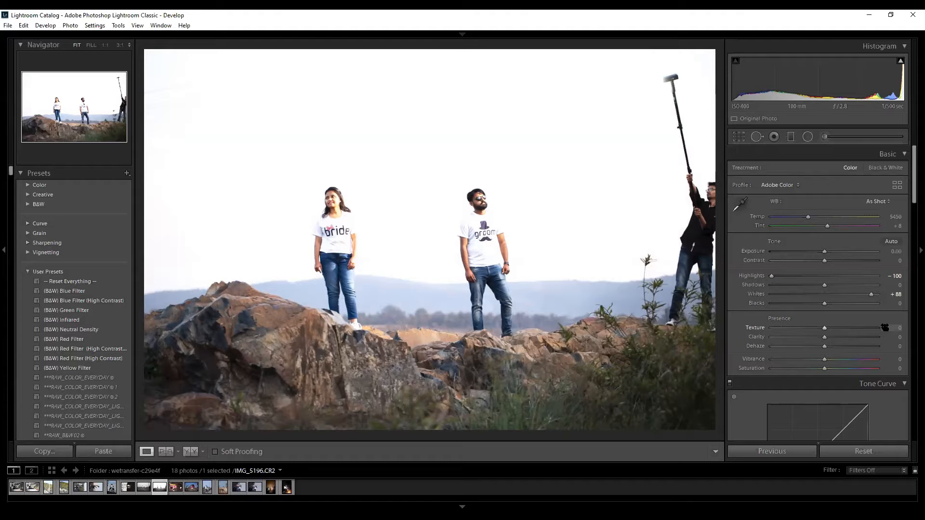
pyautogui.hotkey('ctrl', 'z')
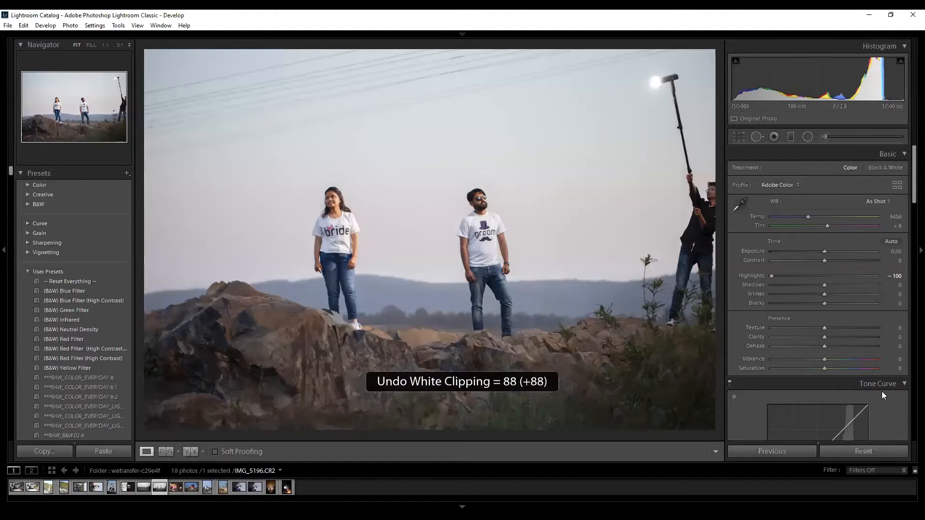
pyautogui.hotkey('ctrl', 'z')
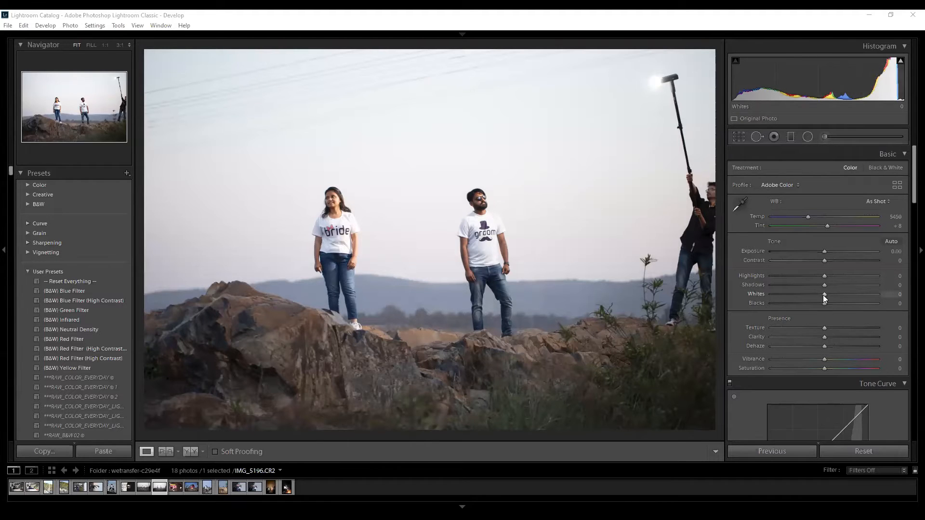
# Try Whites at -100 and lowered Highlights in turn, undoing each.
pyautogui.moveTo(825, 294); pyautogui.dragTo(481, 316)
pyautogui.hotkey('ctrl', 'z')
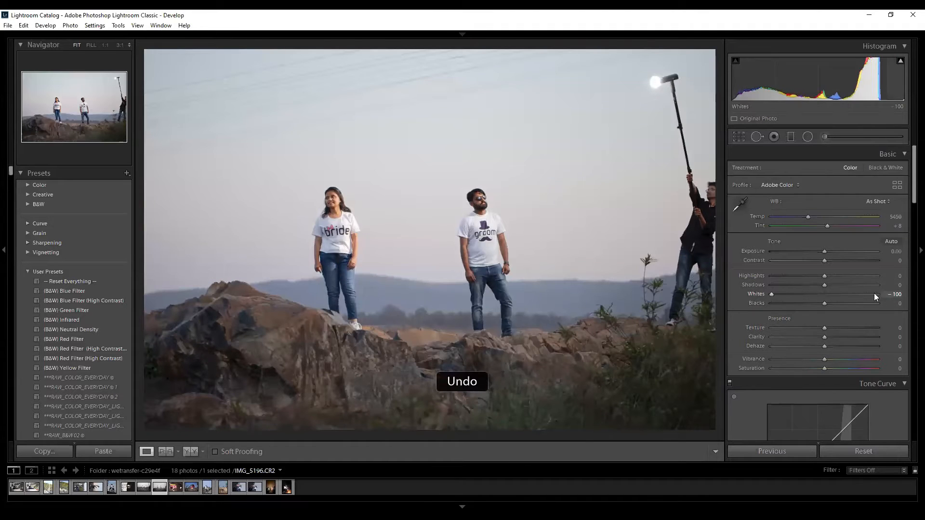
pyautogui.moveTo(825, 275)
pyautogui.mouseDown()
pyautogui.moveTo(884, 273)
pyautogui.moveTo(730, 284)
pyautogui.moveTo(862, 282)
pyautogui.moveTo(808, 282)
pyautogui.mouseUp()
pyautogui.hotkey('ctrl', 'z')
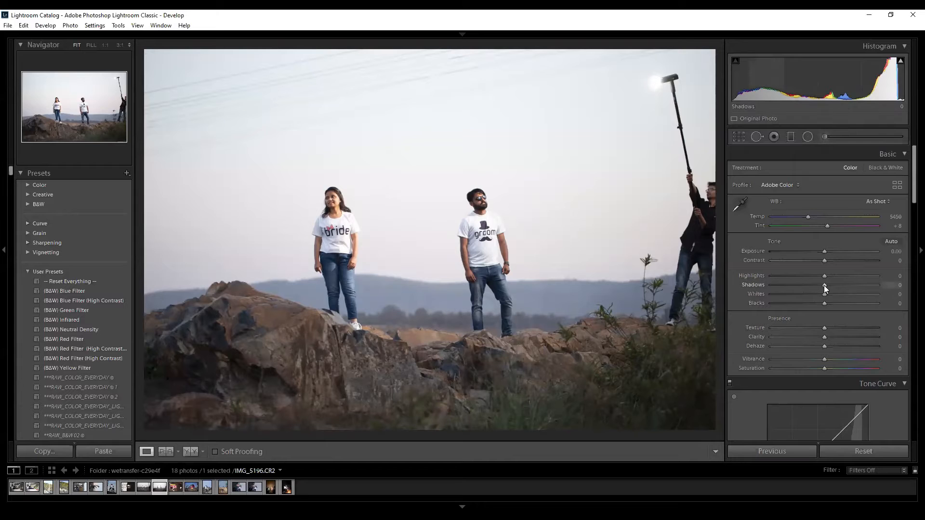
# Combine Whites at -100 with Highlights at +65, and undo both adjustments.
pyautogui.moveTo(824, 294); pyautogui.dragTo(756, 299)
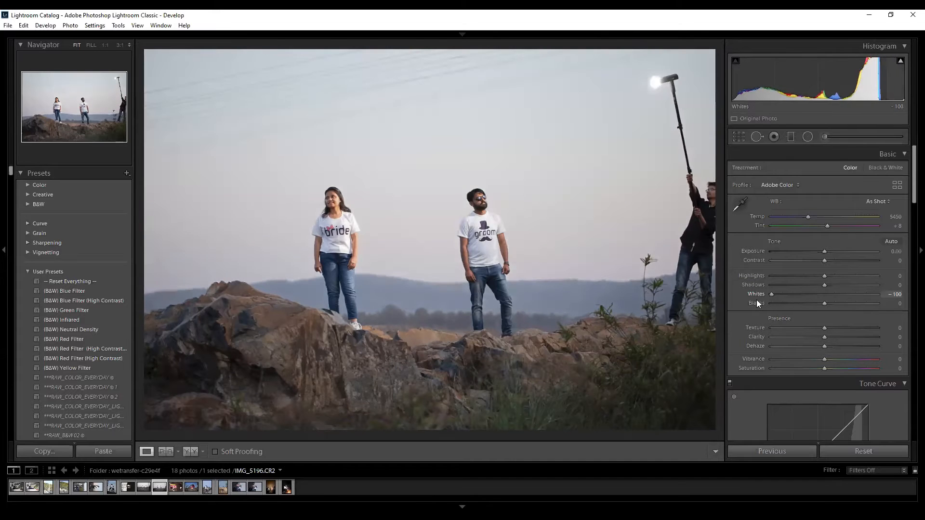
pyautogui.moveTo(824, 251); pyautogui.dragTo(859, 274)
pyautogui.hotkey('ctrl', 'z')
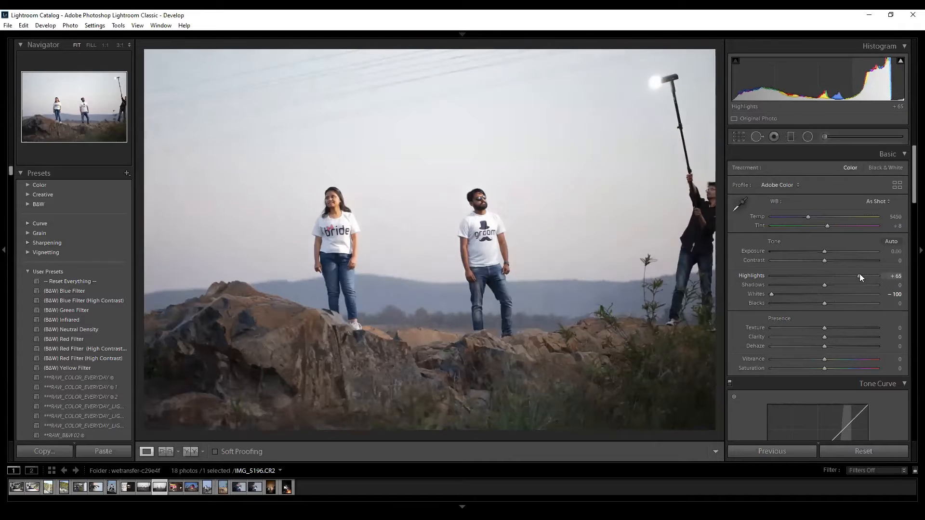
pyautogui.hotkey('ctrl', 'z')
pyautogui.hotkey('ctrl', 'z')
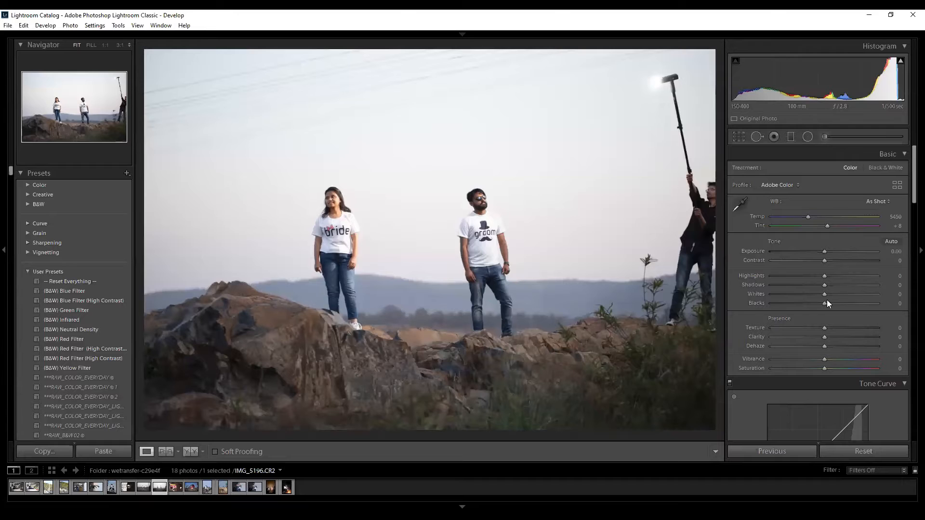
# Try Blacks at +100 alone, and Blacks at -100 combined with Shadows at +100, undoing all of it.
pyautogui.moveTo(824, 303); pyautogui.dragTo(904, 302)
pyautogui.hotkey('ctrl', 'z')
pyautogui.moveTo(825, 303); pyautogui.dragTo(745, 307)
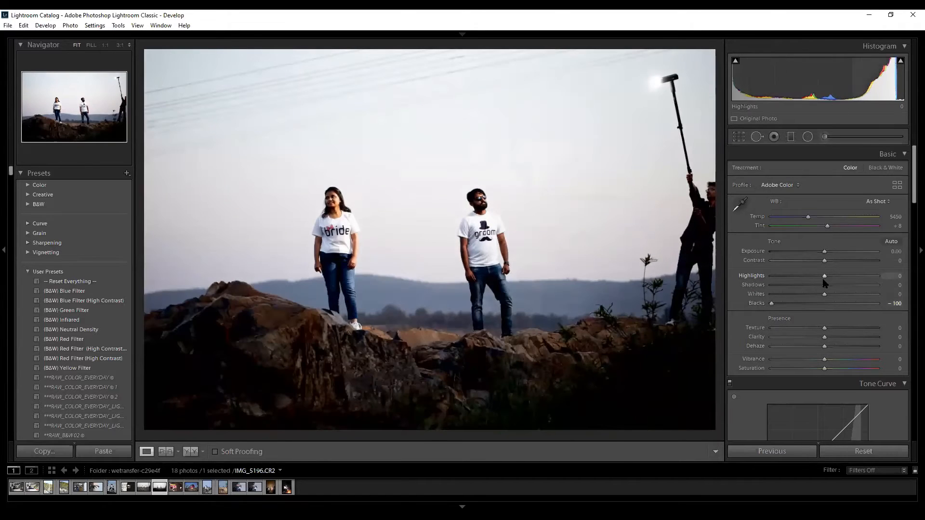
pyautogui.moveTo(831, 285); pyautogui.dragTo(883, 283)
pyautogui.hotkey('ctrl', 'z')
pyautogui.hotkey('ctrl', 'z')
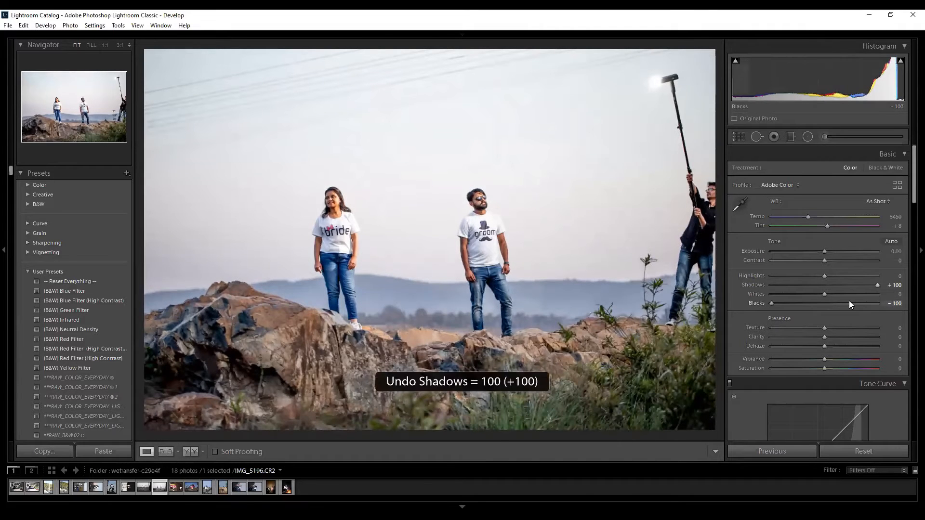
# Set Shadows to -100 and Blacks to +100, and examine the man and the woman up close.
pyautogui.moveTo(833, 288); pyautogui.dragTo(722, 286)
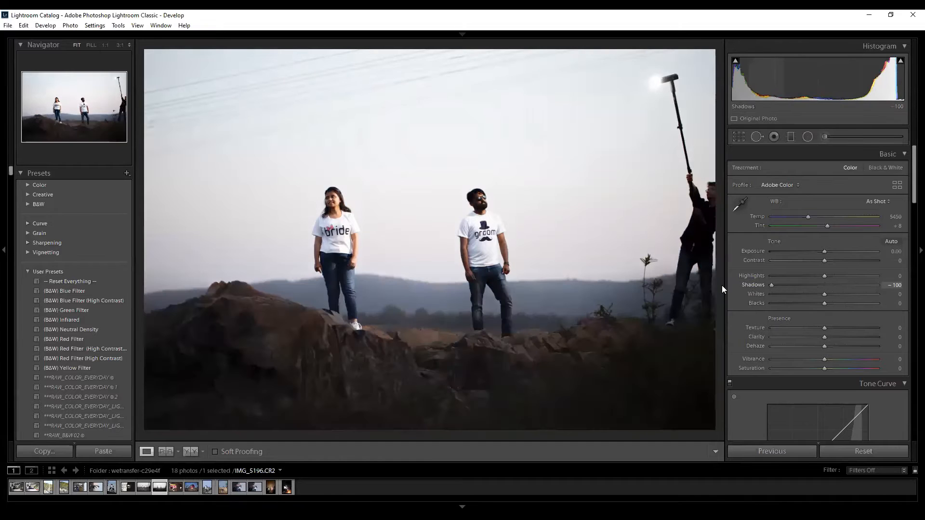
pyautogui.moveTo(835, 304); pyautogui.dragTo(898, 295)
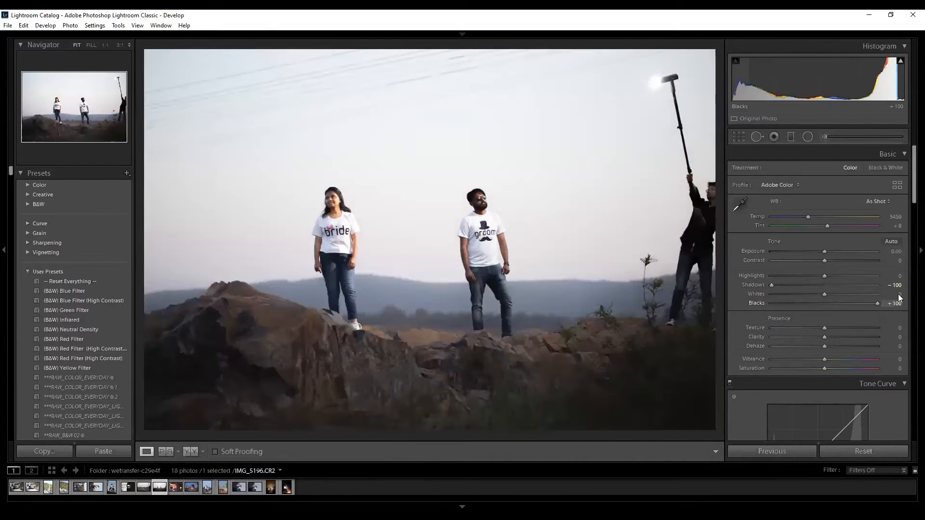
pyautogui.click(465, 197)
pyautogui.click(526, 223)
pyautogui.click(526, 223)
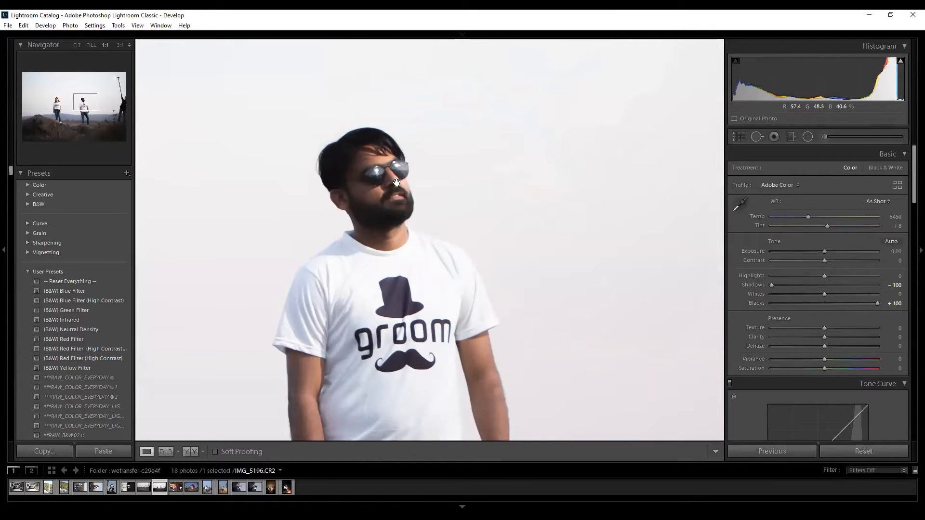
pyautogui.moveTo(397, 183); pyautogui.dragTo(424, 189)
pyautogui.moveTo(742, 206); pyautogui.dragTo(756, 208)
pyautogui.moveTo(383, 216); pyautogui.dragTo(745, 215)
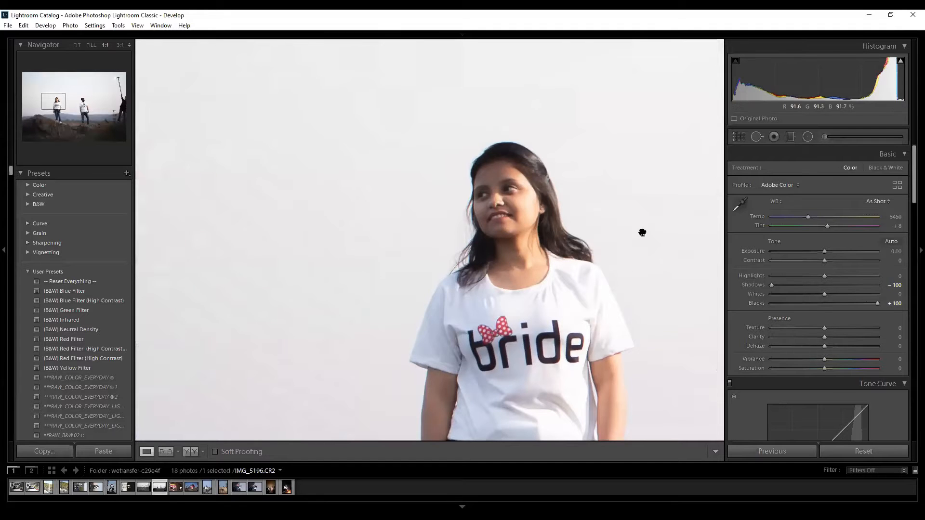
pyautogui.moveTo(642, 231); pyautogui.dragTo(314, 241)
pyautogui.click(474, 206)
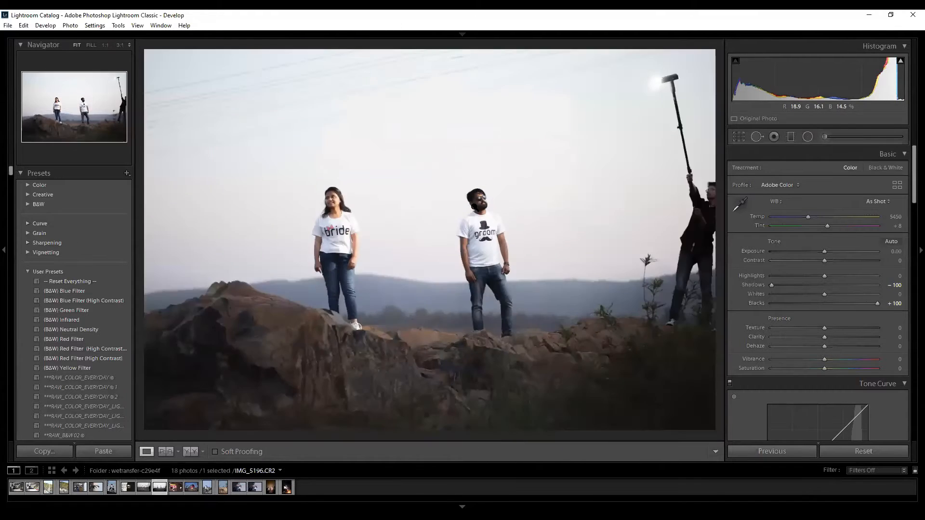
pyautogui.click(473, 206)
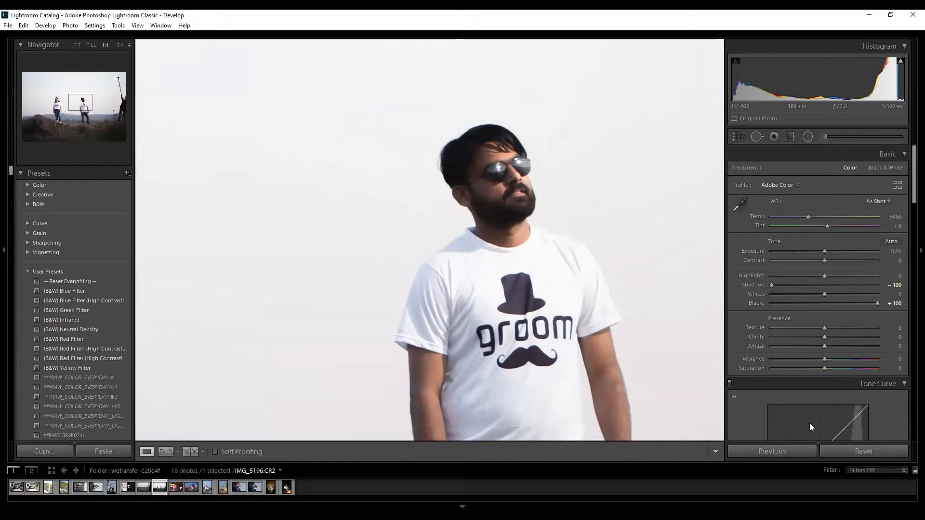
# Reset the photo's adjustments and open the campfire couple photo IMG_5890.CR2.
pyautogui.hotkey('ctrl', 'shift', 'r')
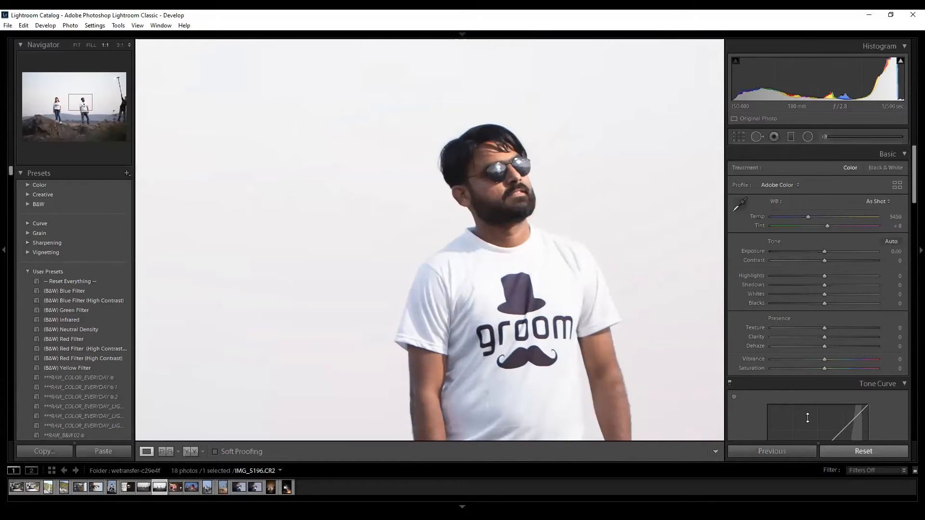
pyautogui.press('z')
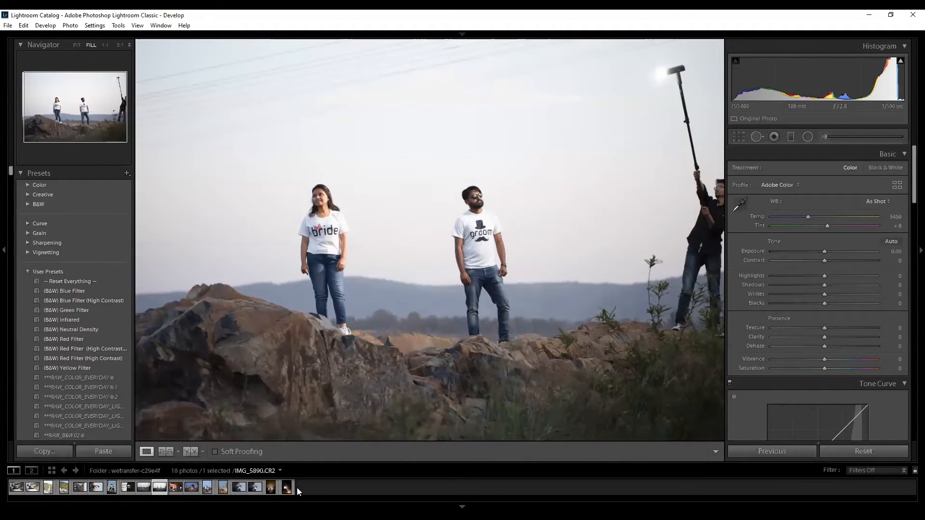
pyautogui.click(297, 487)
pyautogui.click(287, 487)
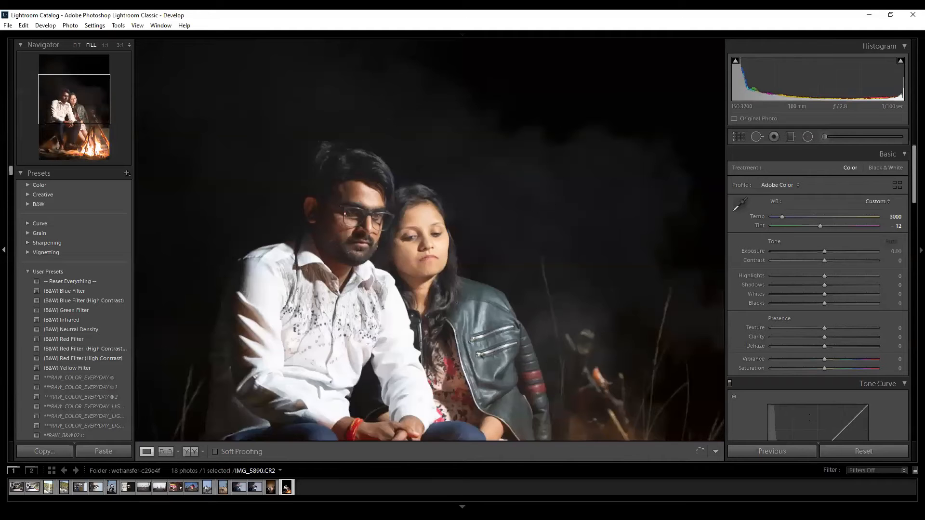
# Combine Blacks at -100 with Shadows at +100 on the campfire photo, and raise Blacks to +100 as well.
pyautogui.hotkey('ctrl', '-')
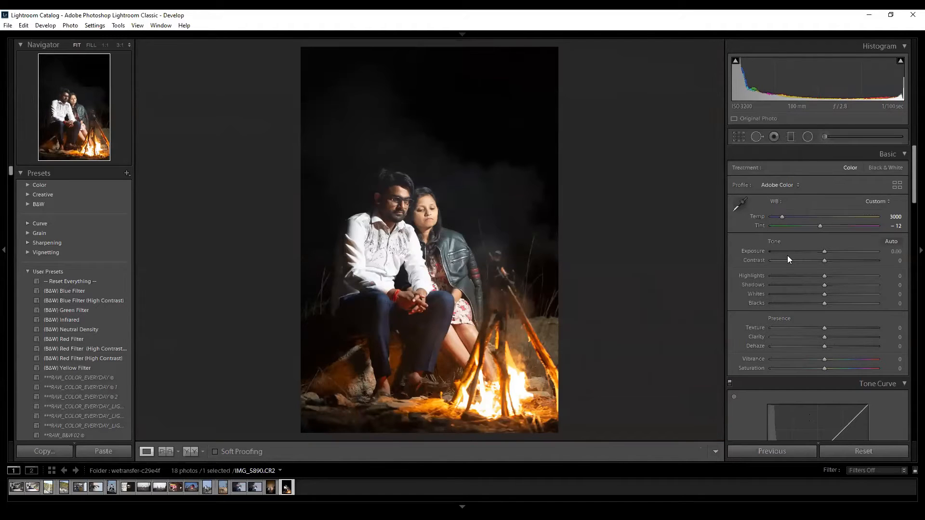
pyautogui.moveTo(820, 302); pyautogui.dragTo(751, 311)
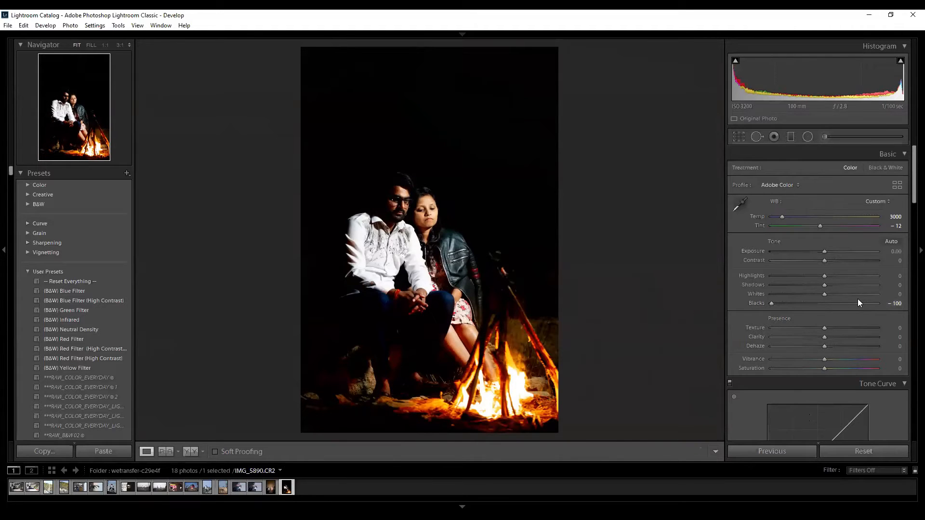
pyautogui.moveTo(822, 284); pyautogui.dragTo(893, 288)
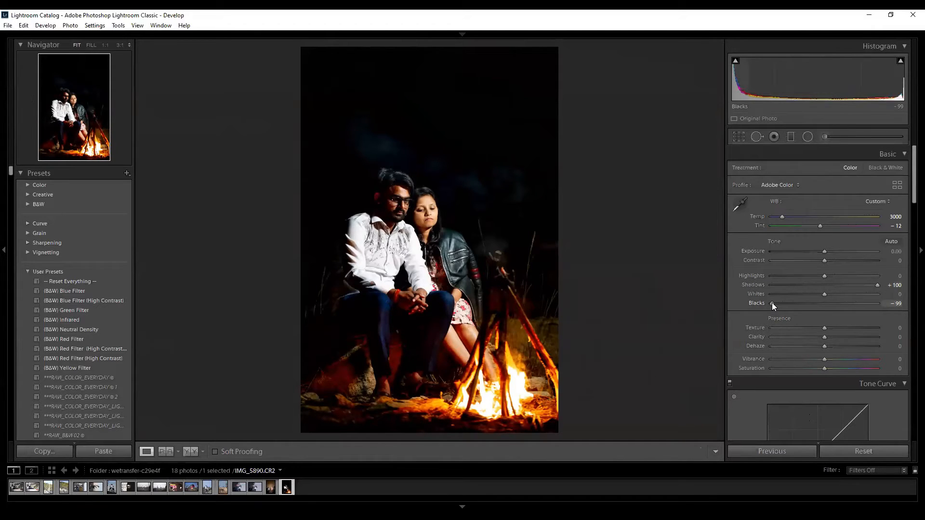
pyautogui.moveTo(772, 304); pyautogui.dragTo(881, 308)
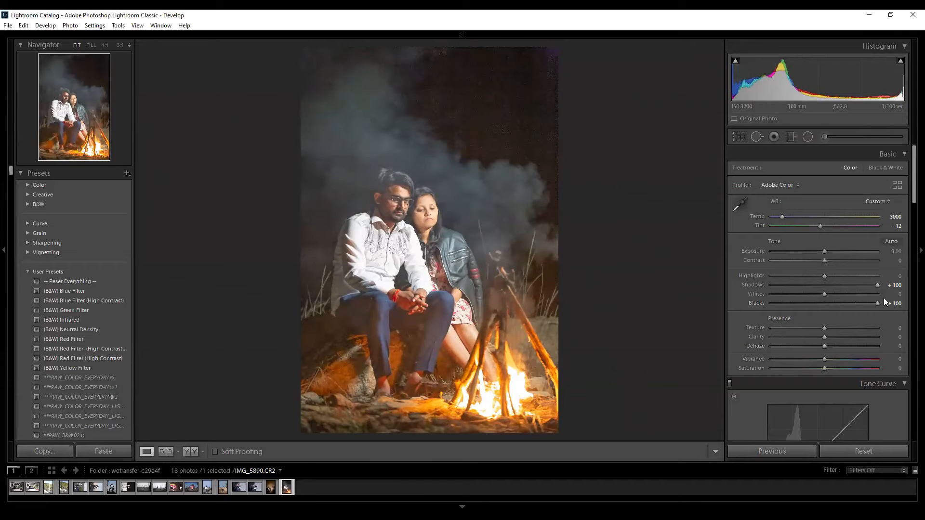
# Try Shadows at -100 against the raised Blacks, and reset all of the photo's adjustments.
pyautogui.moveTo(877, 286); pyautogui.dragTo(751, 296)
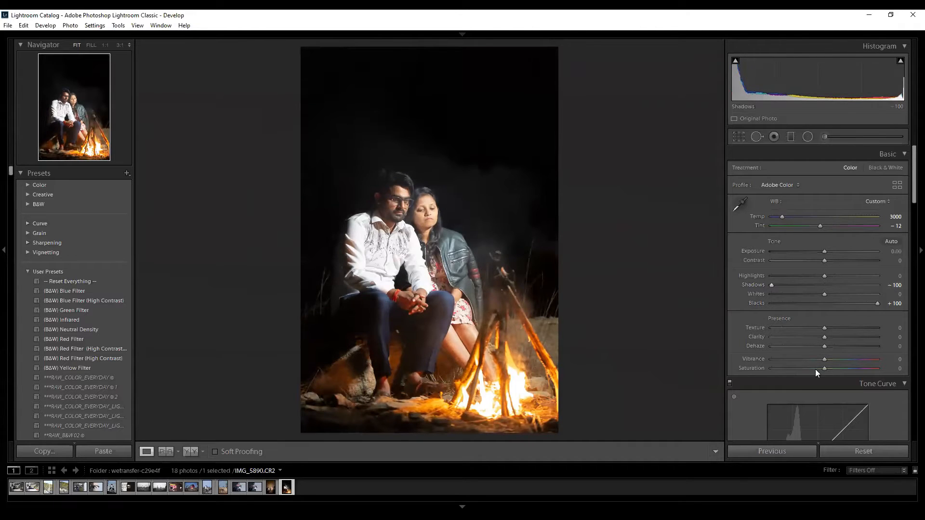
pyautogui.click(863, 450)
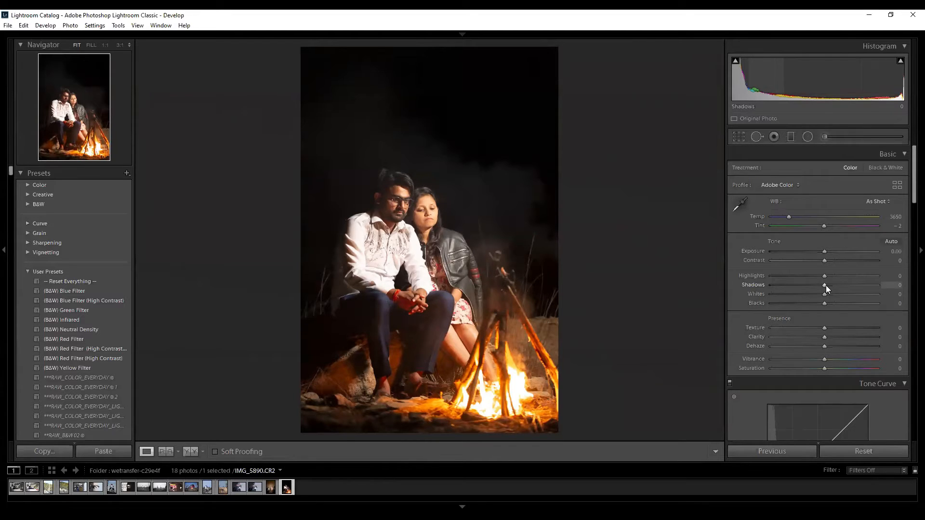
# Try Shadows at +100 alone and Blacks at +100 alone on the whole photo, undoing each adjustment.
pyautogui.moveTo(826, 285); pyautogui.dragTo(880, 285)
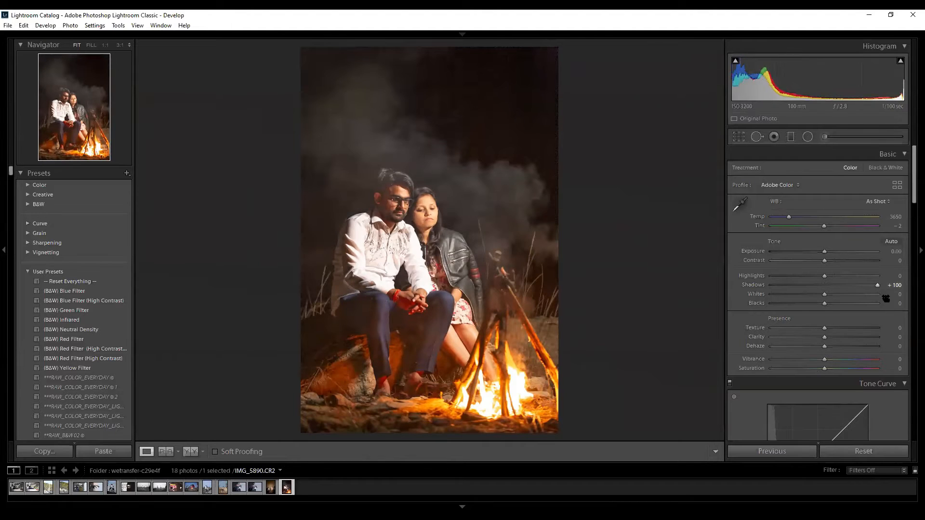
pyautogui.hotkey('ctrl', 'z')
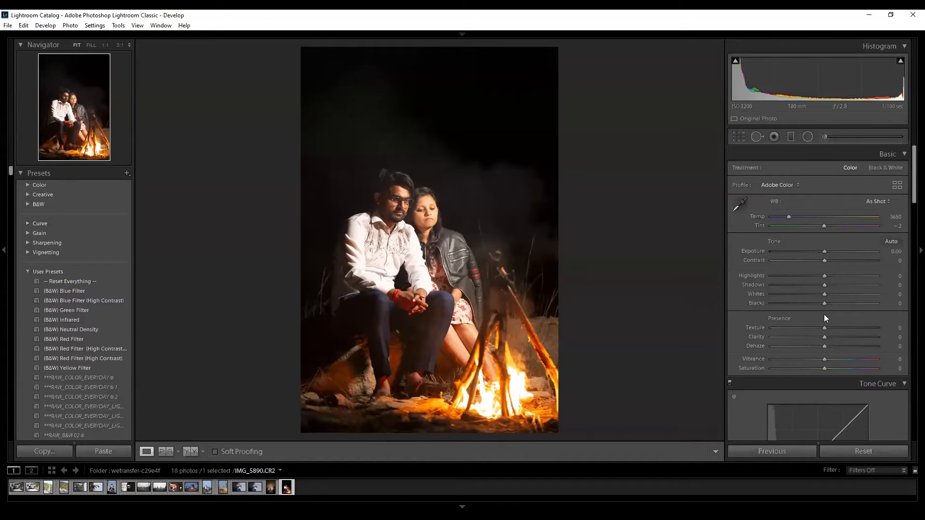
pyautogui.moveTo(825, 303); pyautogui.dragTo(874, 303)
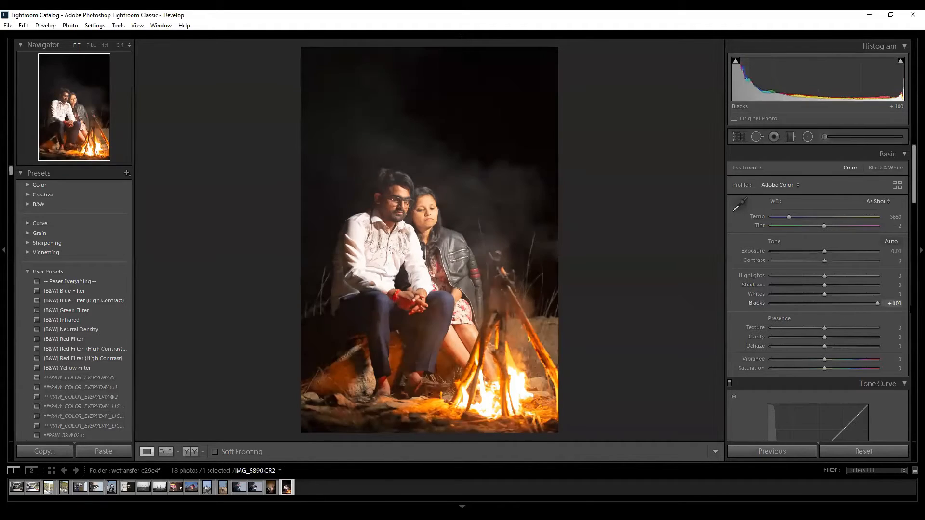
pyautogui.hotkey('ctrl', 'z')
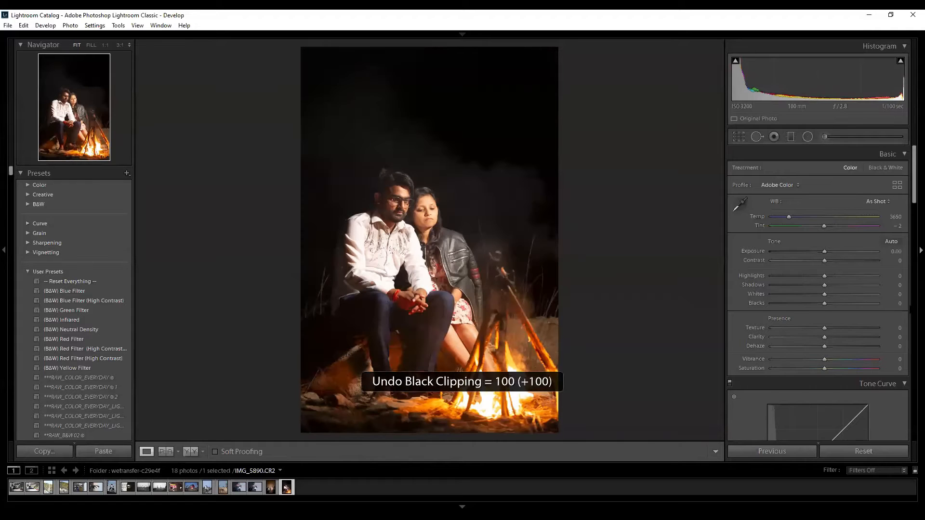
pyautogui.moveTo(824, 304); pyautogui.dragTo(882, 303)
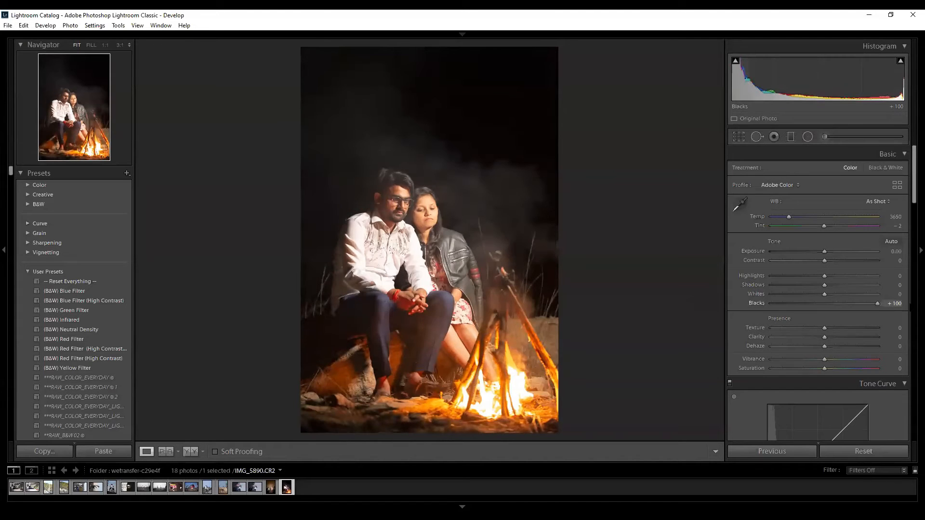
pyautogui.hotkey('ctrl', 'z')
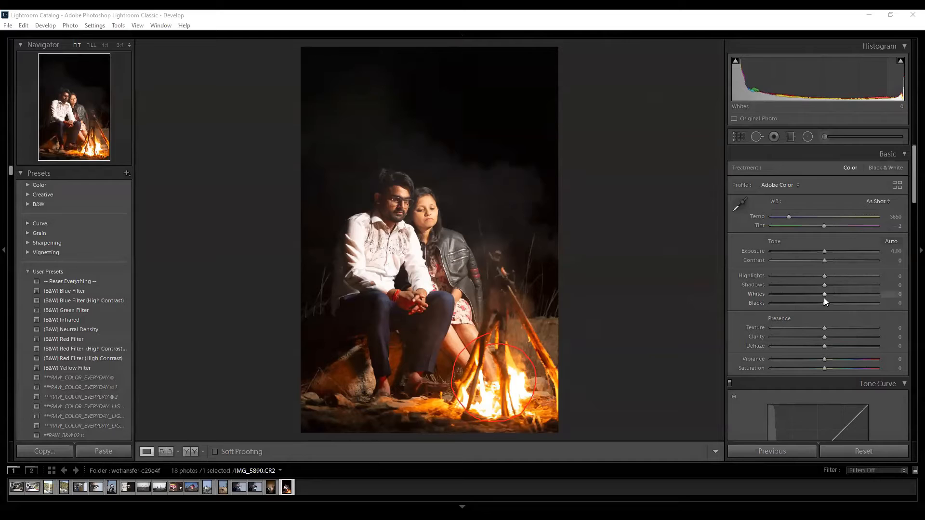
# Compare Blacks at +100 with Shadows at +85 around the campfire, undoing each adjustment.
pyautogui.moveTo(825, 303); pyautogui.dragTo(879, 303)
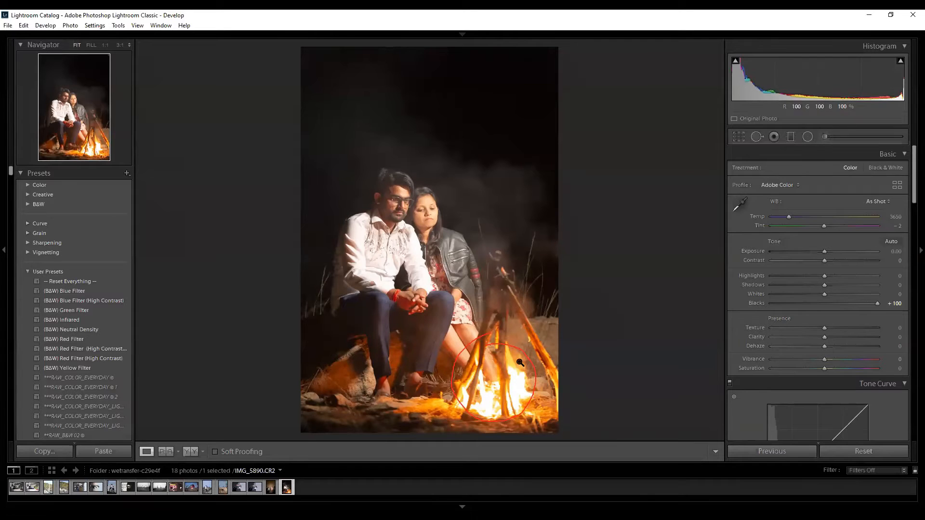
pyautogui.hotkey('ctrl', 'z')
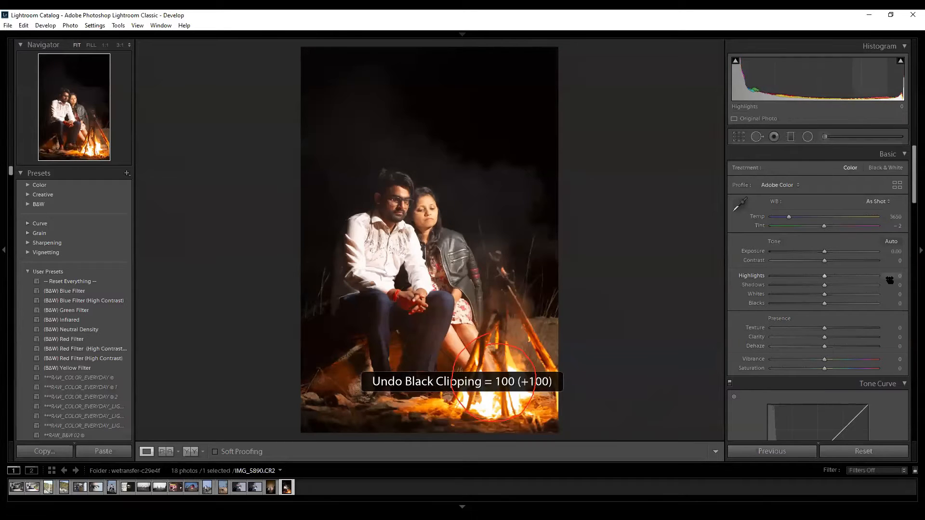
pyautogui.moveTo(826, 285); pyautogui.dragTo(870, 285)
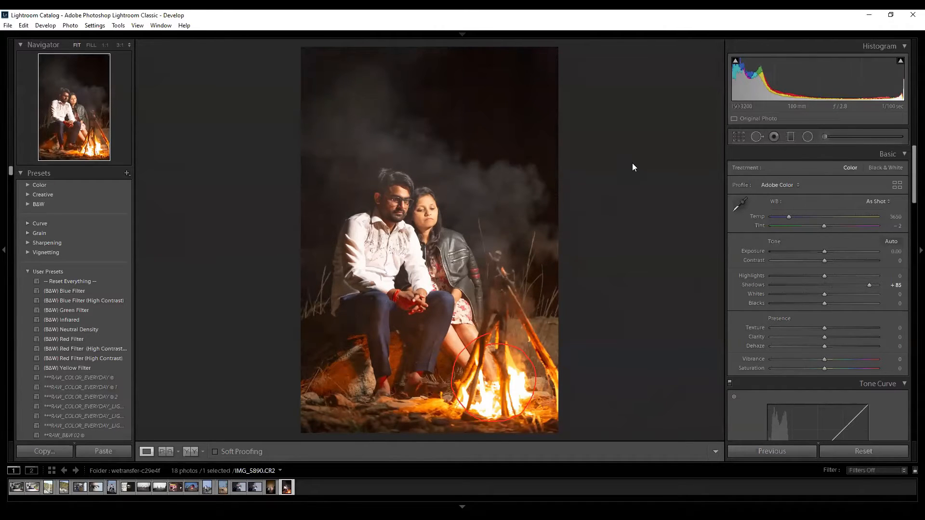
pyautogui.hotkey('ctrl', 'z')
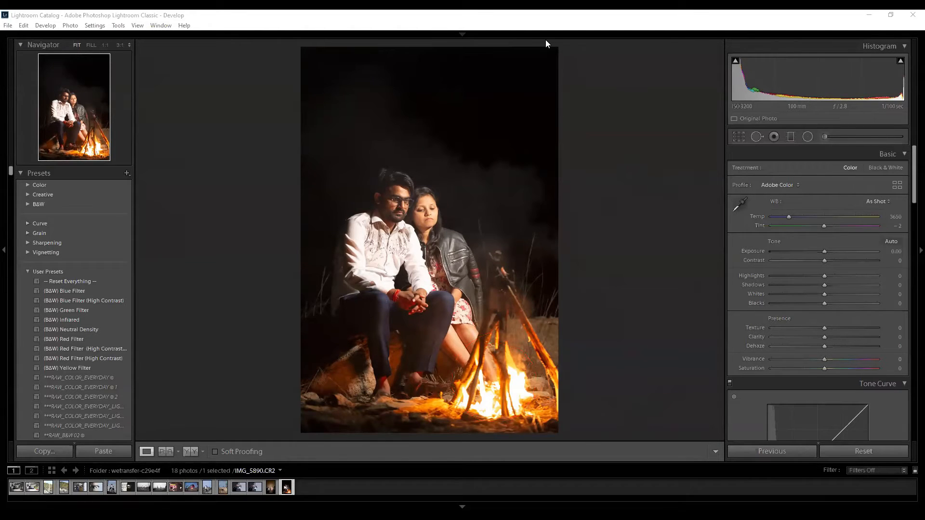
# Examine the dark area around the man's legs and hands up close.
pyautogui.scroll(-3, 844, 211)
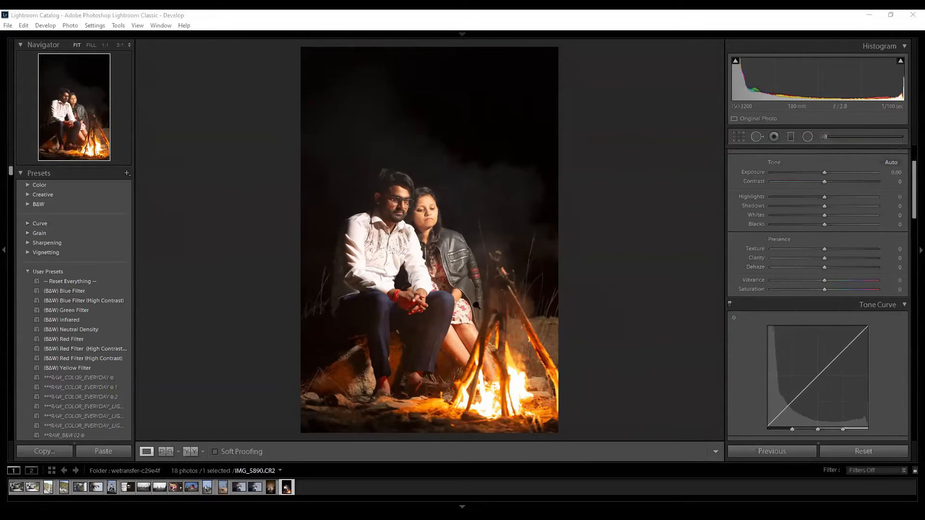
pyautogui.click(402, 337)
pyautogui.click(411, 328)
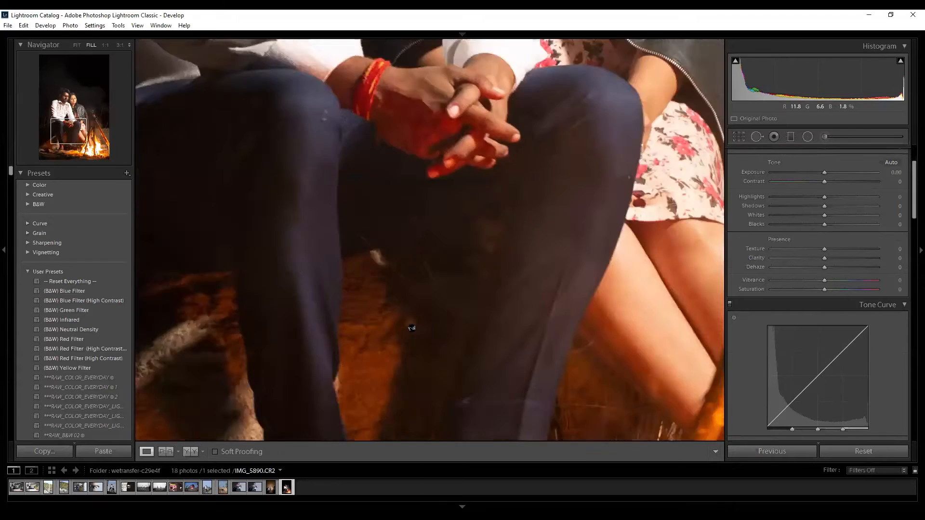
pyautogui.click(483, 218)
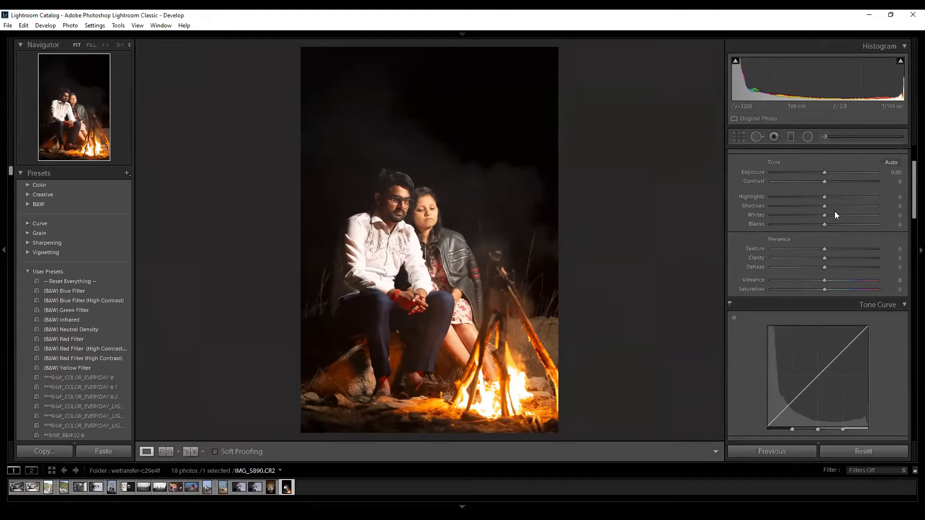
# Try Texture at +100 while viewing the woman's and the man's faces up close, and undo it.
pyautogui.hotkey('ctrl', '=')
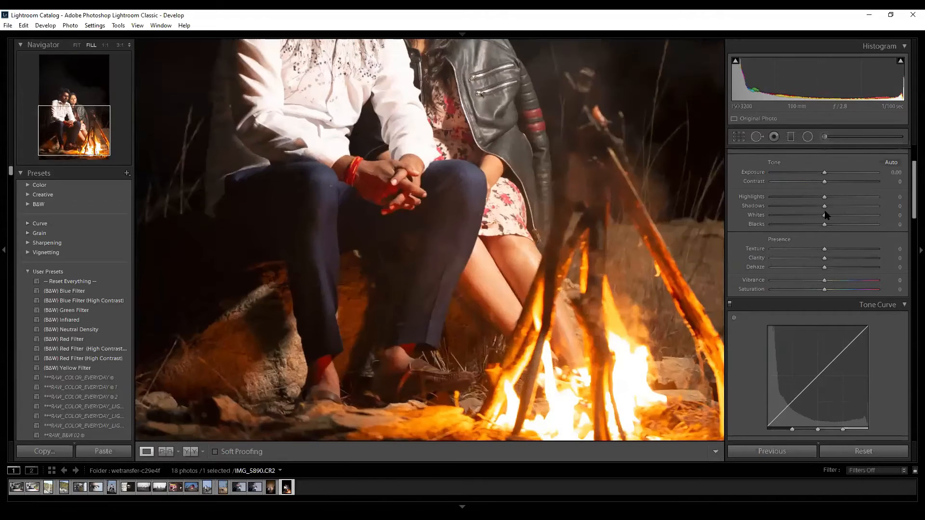
pyautogui.moveTo(361, 123); pyautogui.dragTo(463, 374)
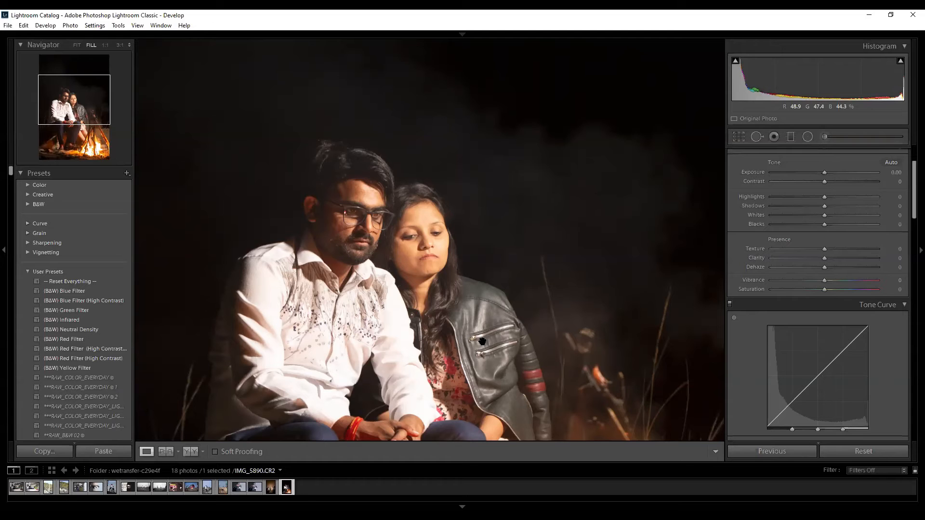
pyautogui.moveTo(824, 248); pyautogui.dragTo(876, 252)
pyautogui.press('z')
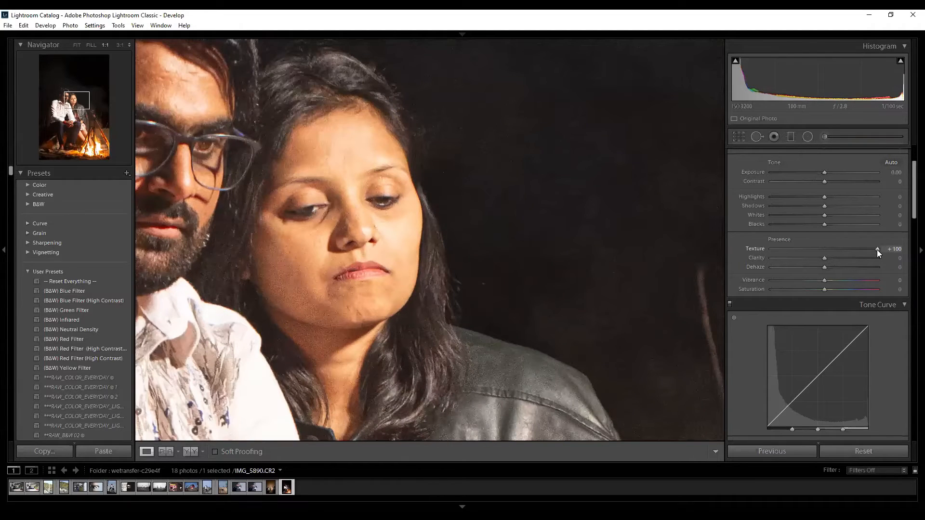
pyautogui.hotkey('ctrl', 'z')
pyautogui.moveTo(877, 250)
pyautogui.mouseDown()
pyautogui.moveTo(828, 250)
pyautogui.moveTo(888, 252)
pyautogui.mouseUp()
pyautogui.moveTo(423, 258); pyautogui.dragTo(721, 308)
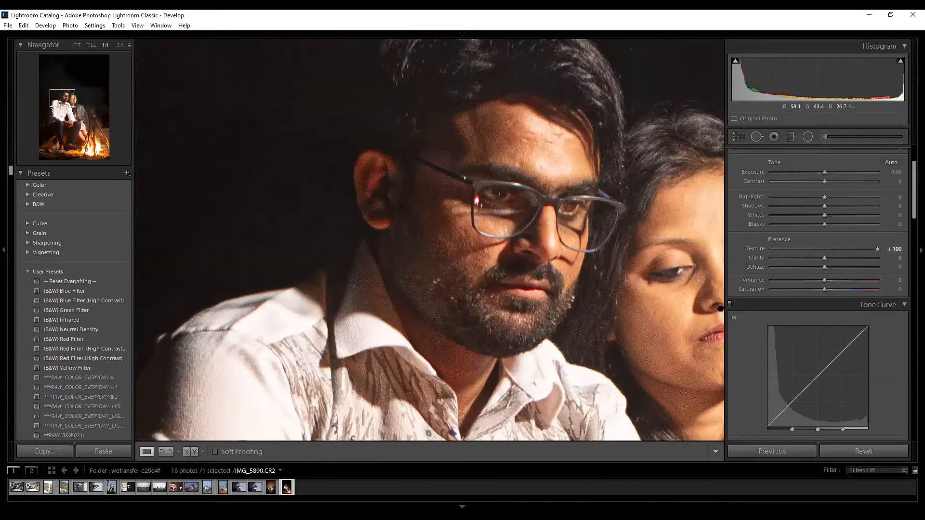
pyautogui.hotkey('ctrl', 'z')
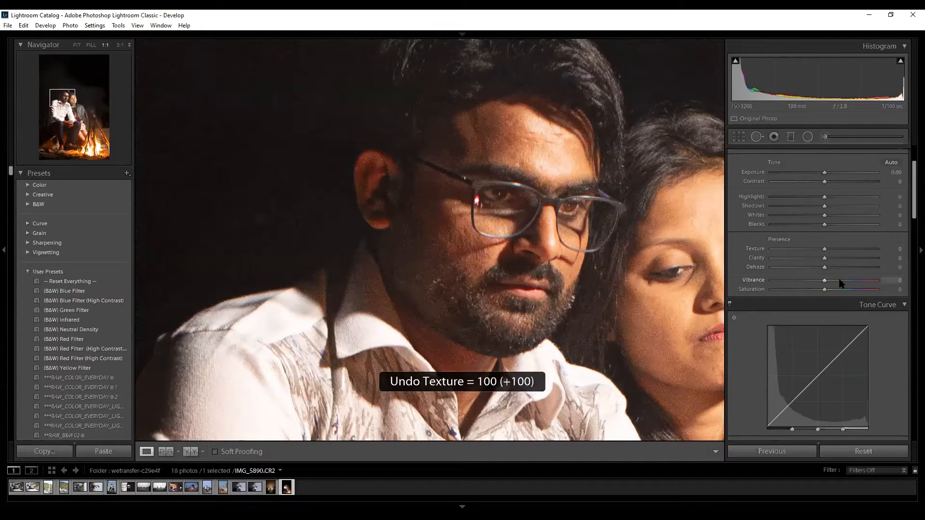
# Try Clarity at +100 on the couple and on the whole photo, undoing it each time.
pyautogui.press('z')
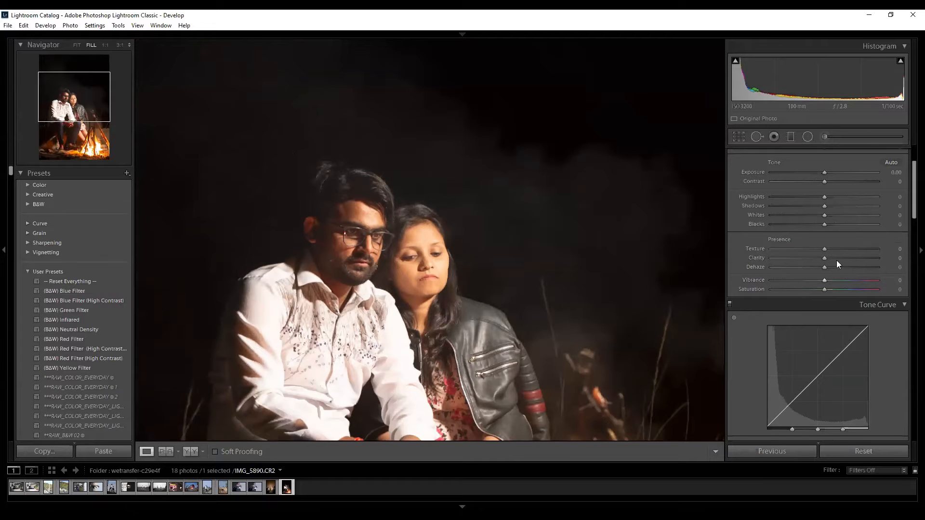
pyautogui.moveTo(833, 258); pyautogui.dragTo(877, 259)
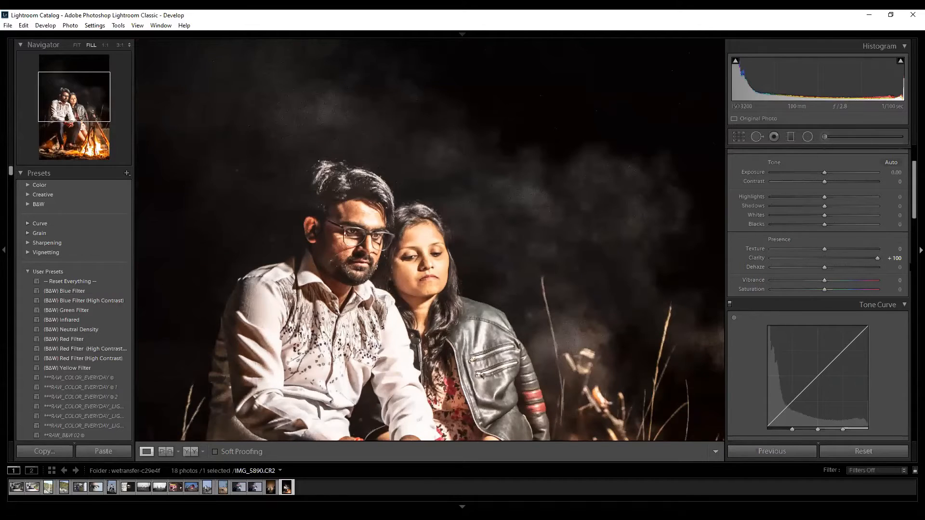
pyautogui.hotkey('ctrl', 'z')
pyautogui.press('z')
pyautogui.moveTo(834, 257); pyautogui.dragTo(882, 260)
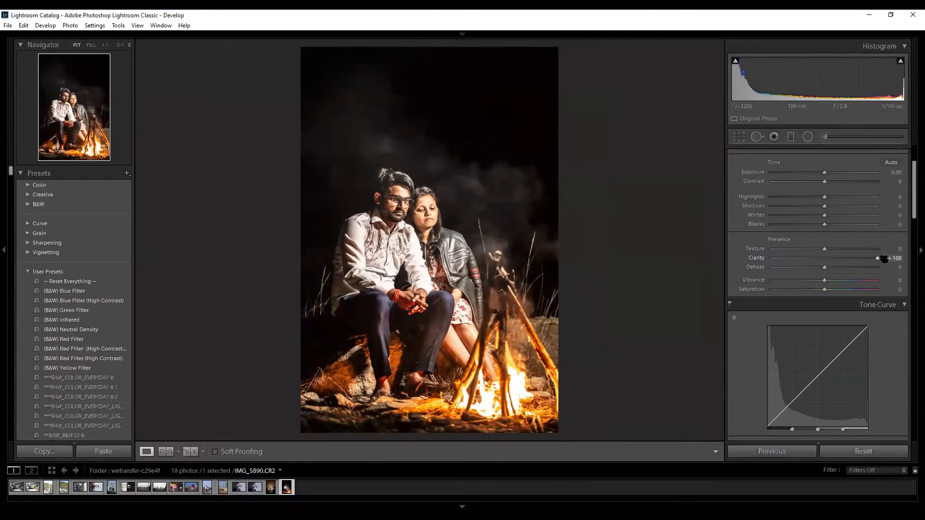
pyautogui.hotkey('ctrl', 'z')
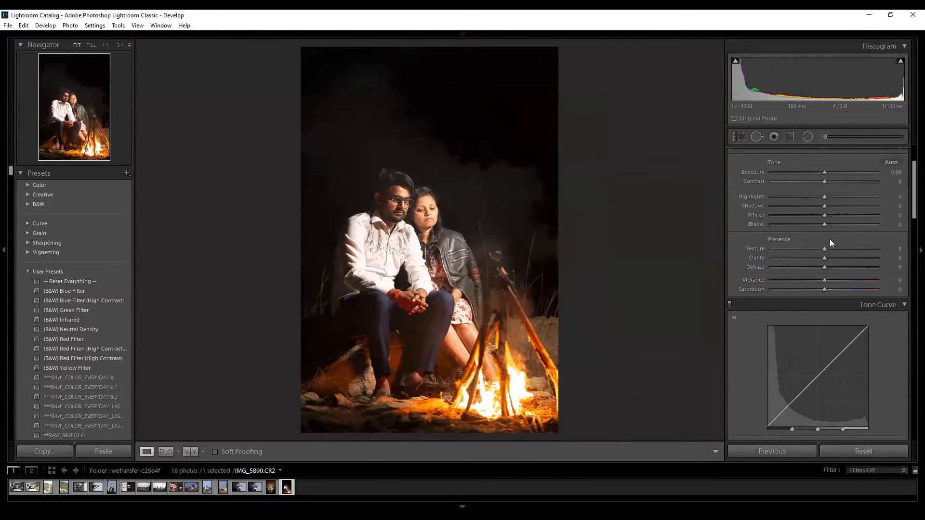
pyautogui.moveTo(828, 258); pyautogui.dragTo(891, 262)
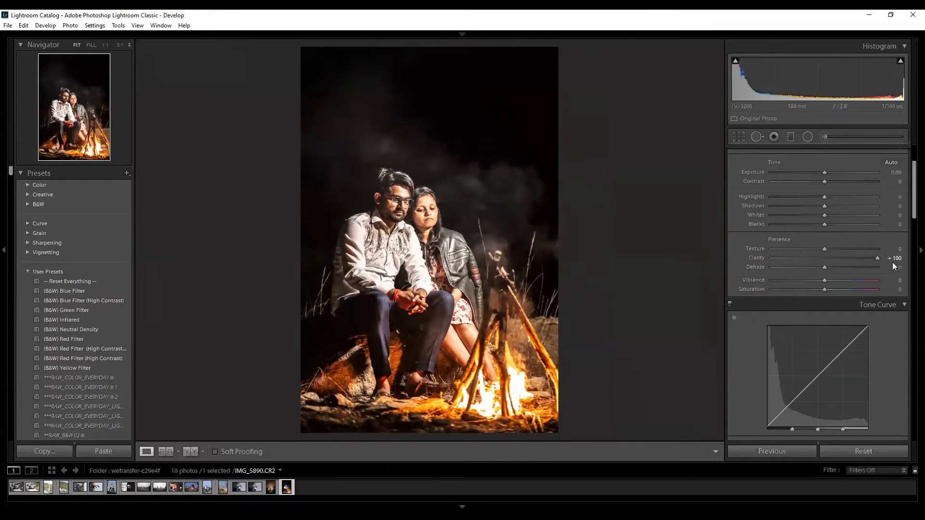
pyautogui.hotkey('ctrl', 'z')
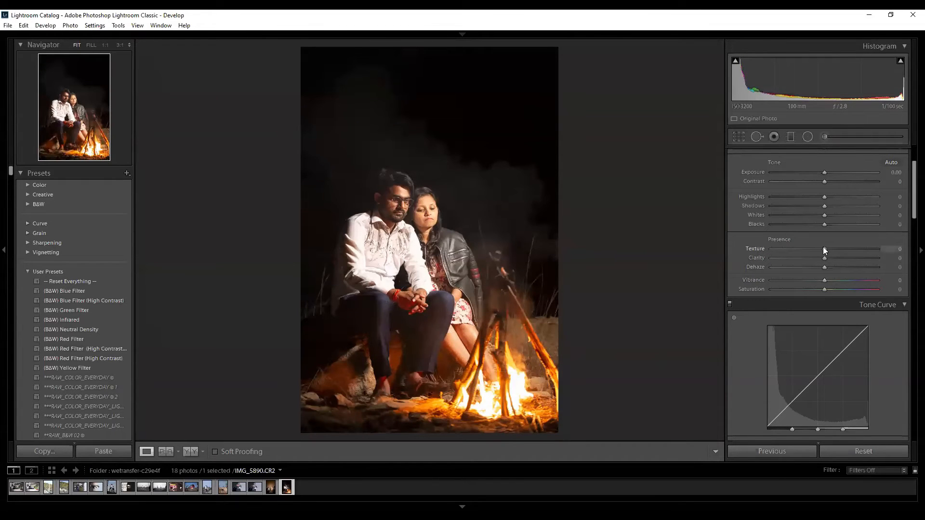
# Set Texture to +100 and compare the couple with and without it at several zoom levels, leaving it undone.
pyautogui.moveTo(825, 249); pyautogui.dragTo(852, 250)
pyautogui.hotkey('ctrl', '=')
pyautogui.hotkey('ctrl', '=')
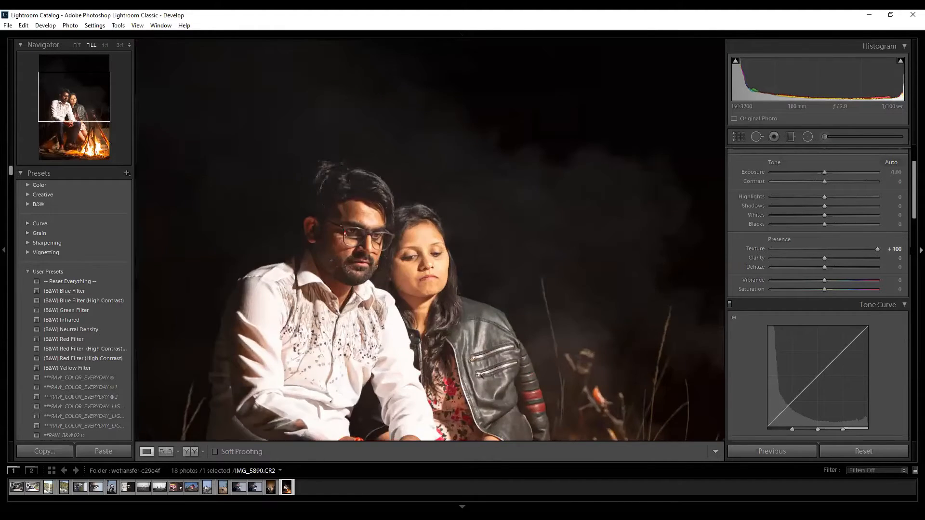
pyautogui.hotkey('ctrl', 'z')
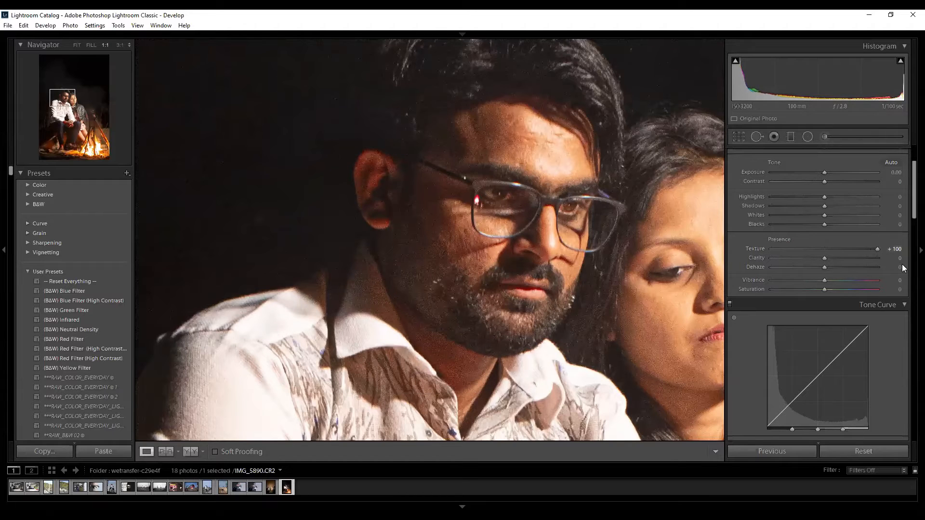
pyautogui.hotkey('ctrl', 'z')
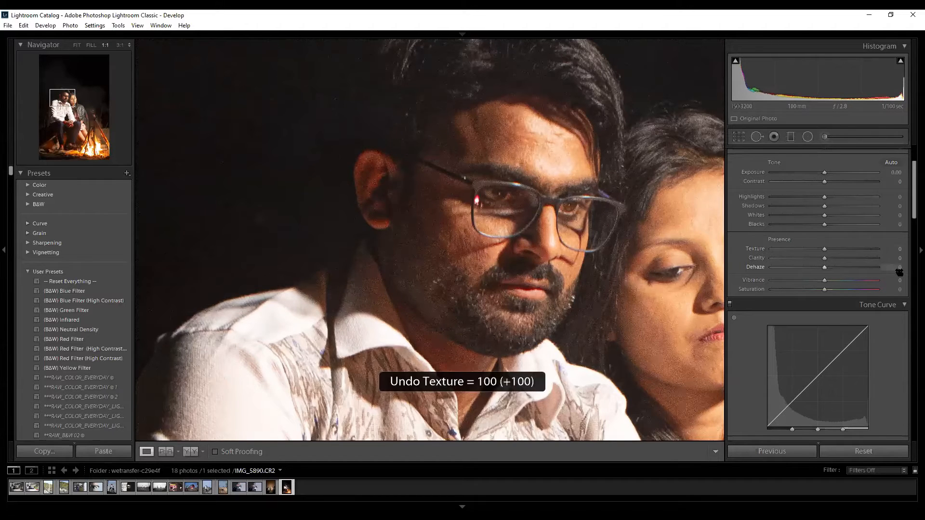
pyautogui.hotkey('ctrl', 'y')
pyautogui.press('z')
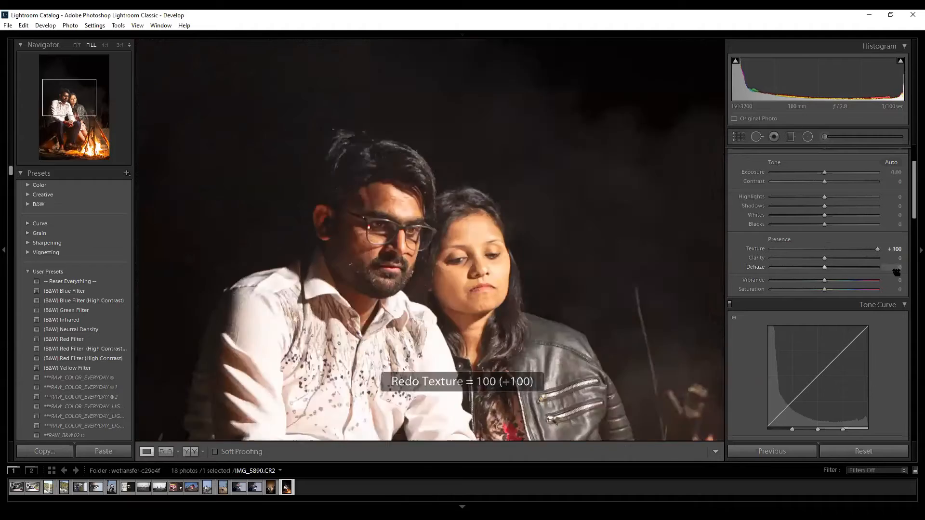
pyautogui.hotkey('ctrl', 'z')
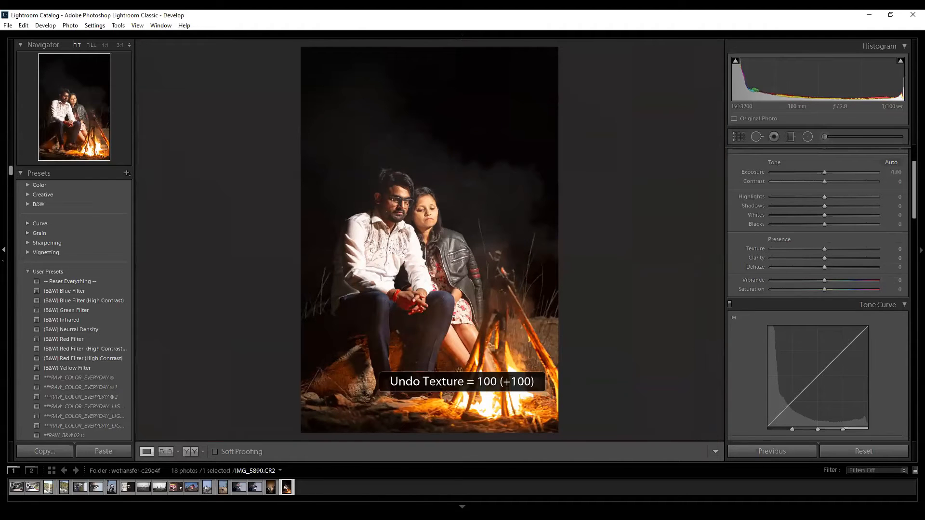
# Try Clarity at +75 with Whites at -100 on the campfire photo, and reset all its adjustments.
pyautogui.hotkey('ctrl', 'z')
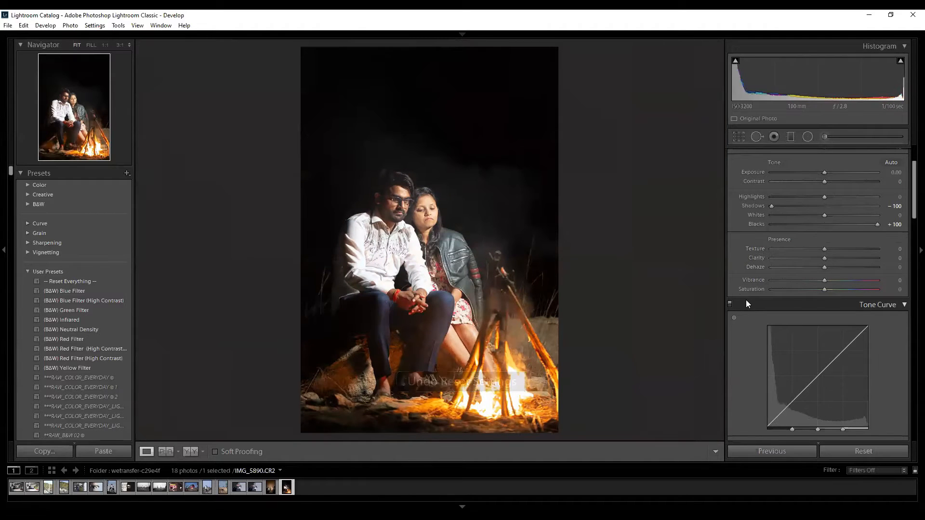
pyautogui.click(863, 450)
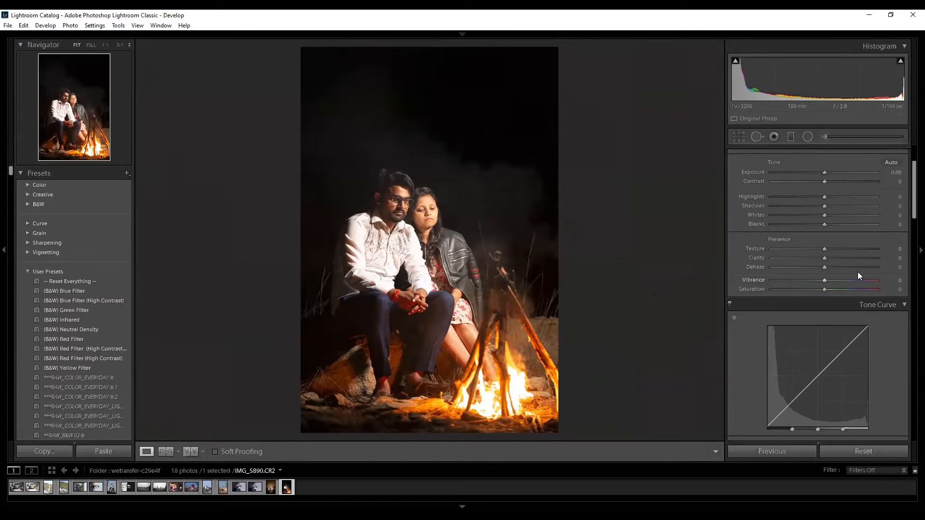
pyautogui.moveTo(824, 259); pyautogui.dragTo(865, 265)
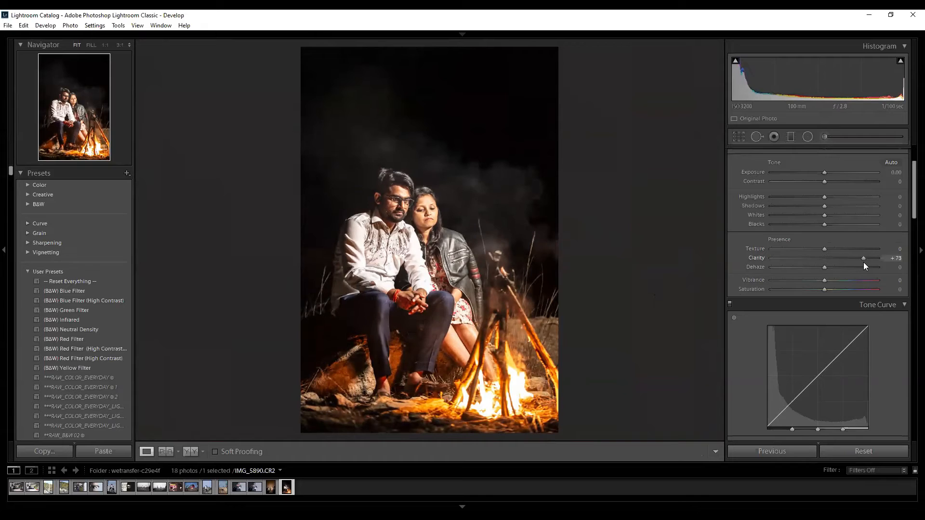
pyautogui.moveTo(824, 216); pyautogui.dragTo(763, 216)
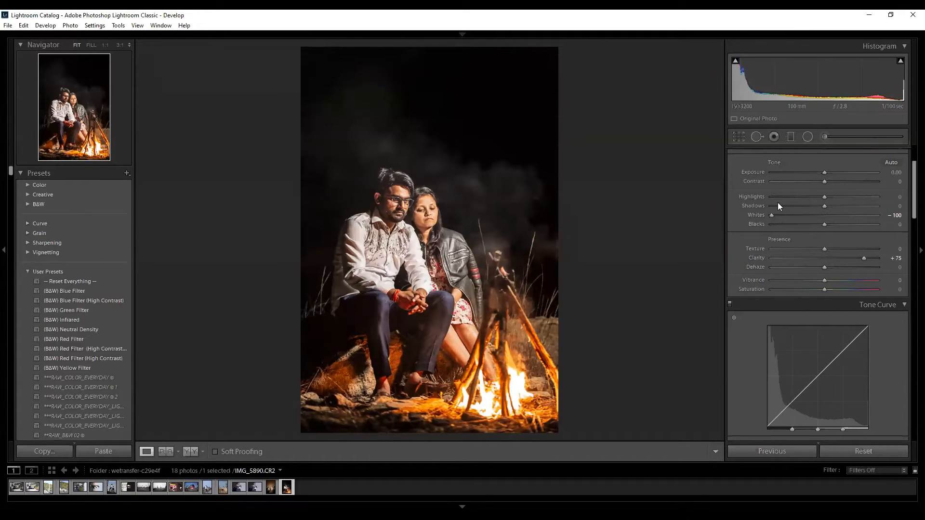
pyautogui.moveTo(820, 205); pyautogui.dragTo(851, 225)
pyautogui.click(875, 450)
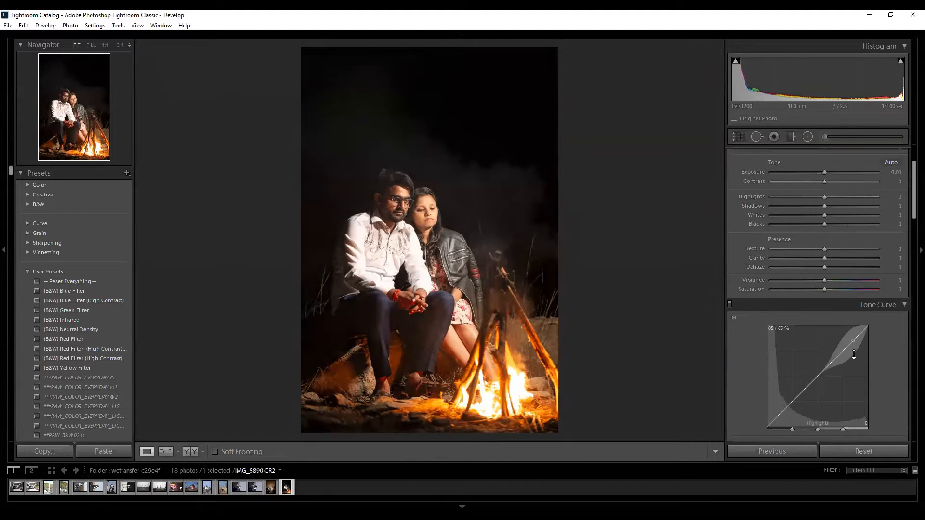
# Try Texture at +100 on the whole campfire photo, and undo it.
pyautogui.moveTo(824, 247); pyautogui.dragTo(881, 251)
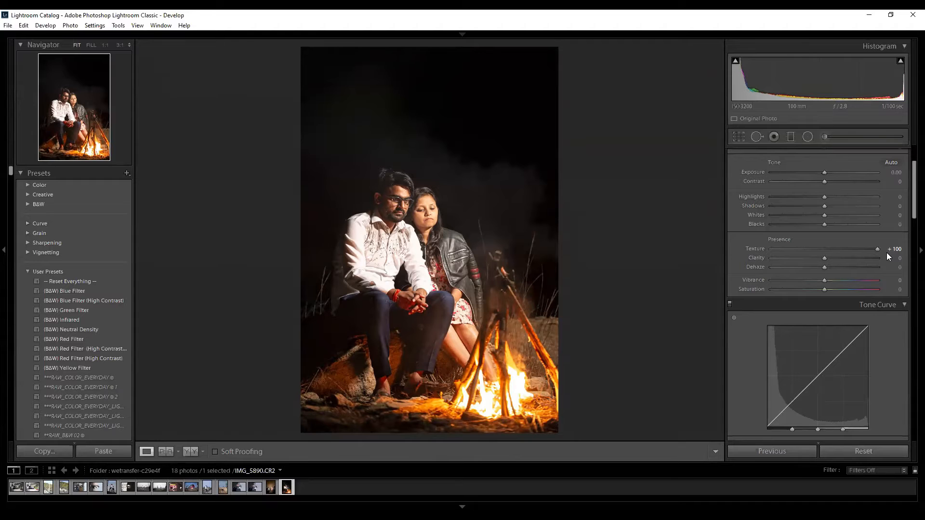
pyautogui.hotkey('ctrl', 'z')
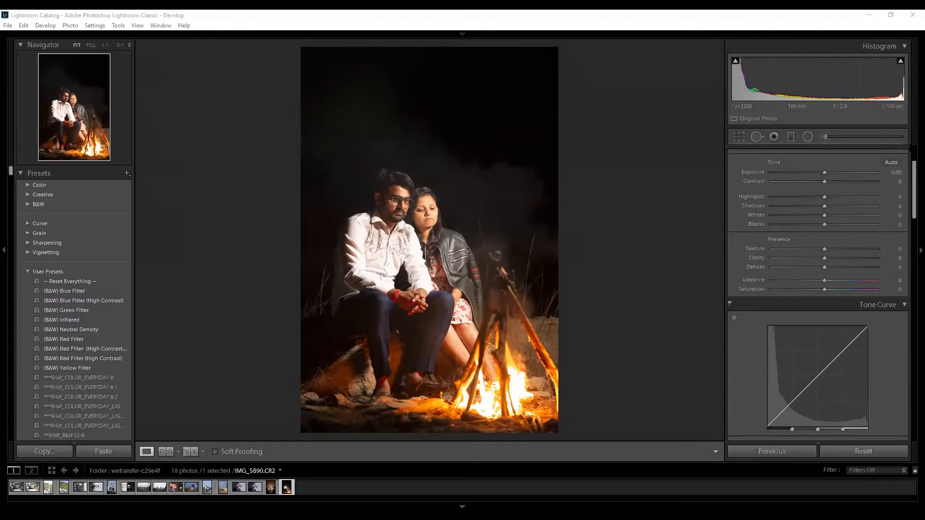
pyautogui.scroll(-2, 797, 241)
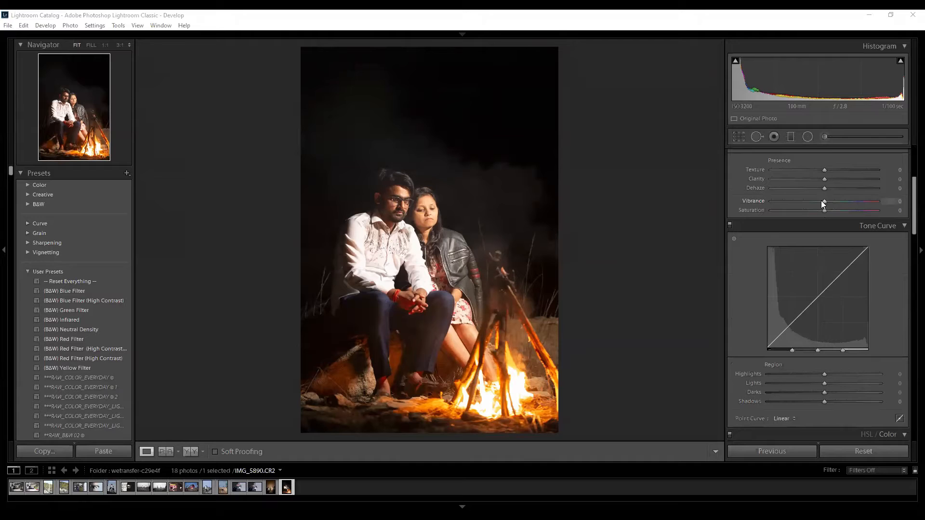
pyautogui.scroll(2, 829, 194)
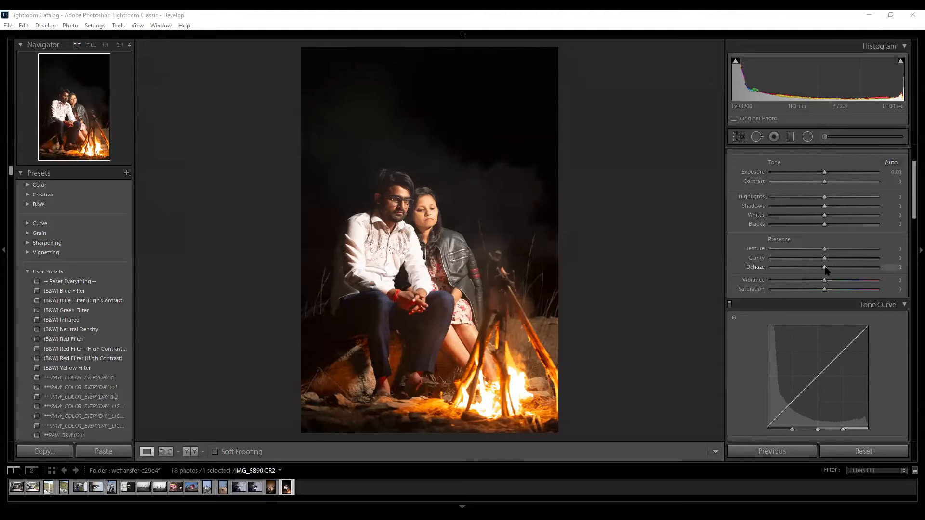
# Try Dehaze at -100 and at +100 on the campfire photo, undoing each change.
pyautogui.moveTo(825, 268); pyautogui.dragTo(719, 277)
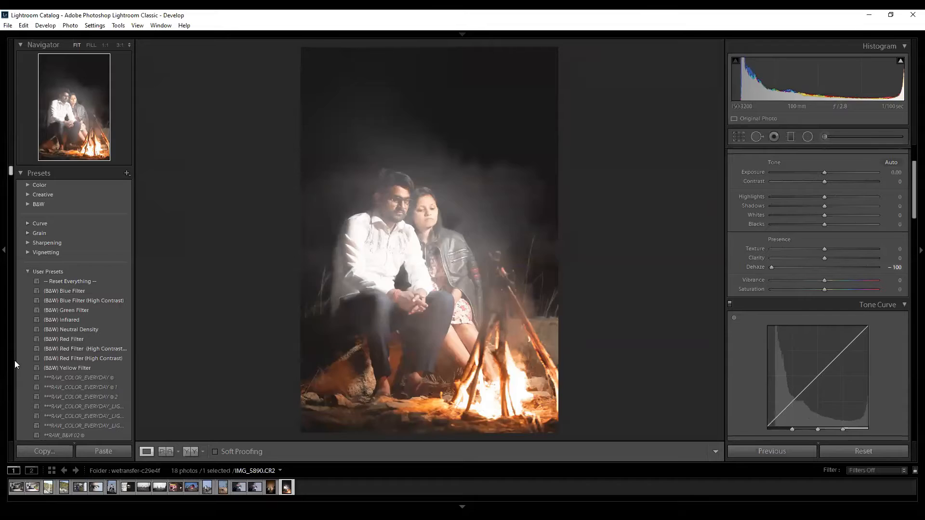
pyautogui.hotkey('ctrl', 'z')
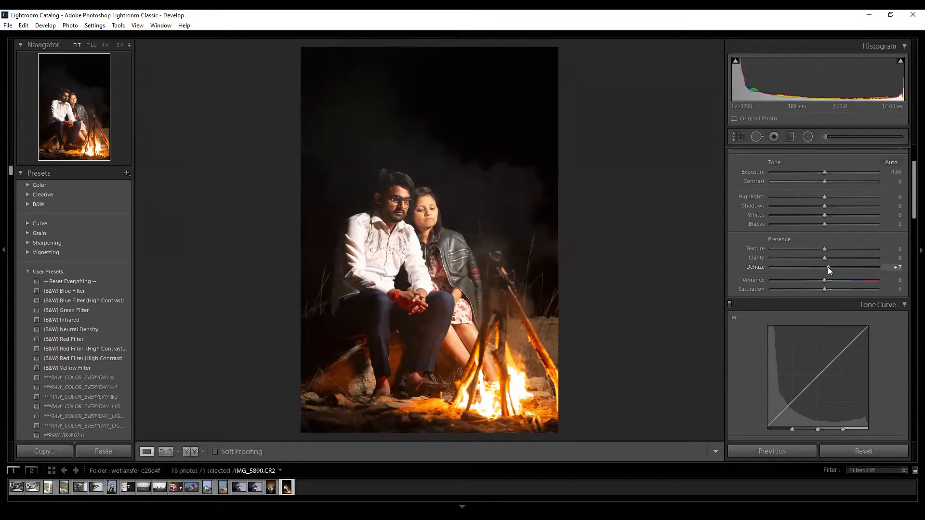
pyautogui.moveTo(831, 267); pyautogui.dragTo(877, 267)
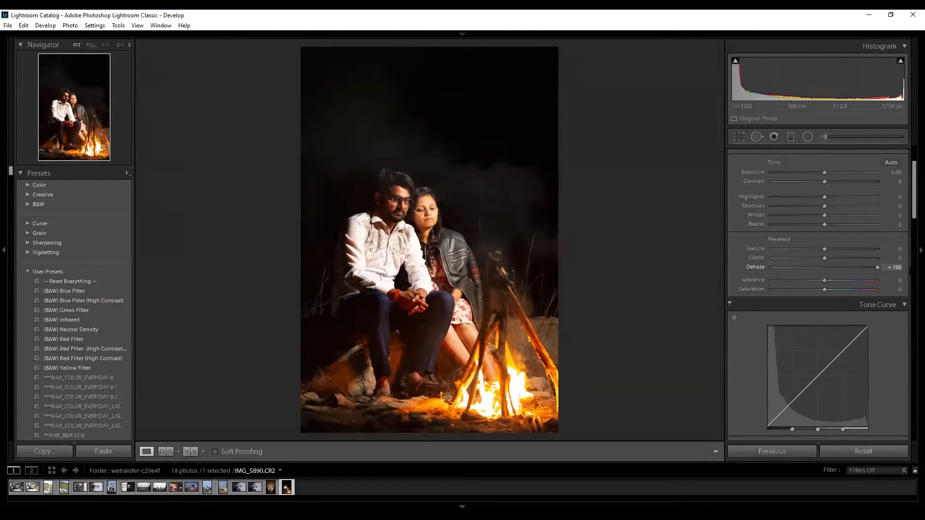
pyautogui.hotkey('ctrl', 'z')
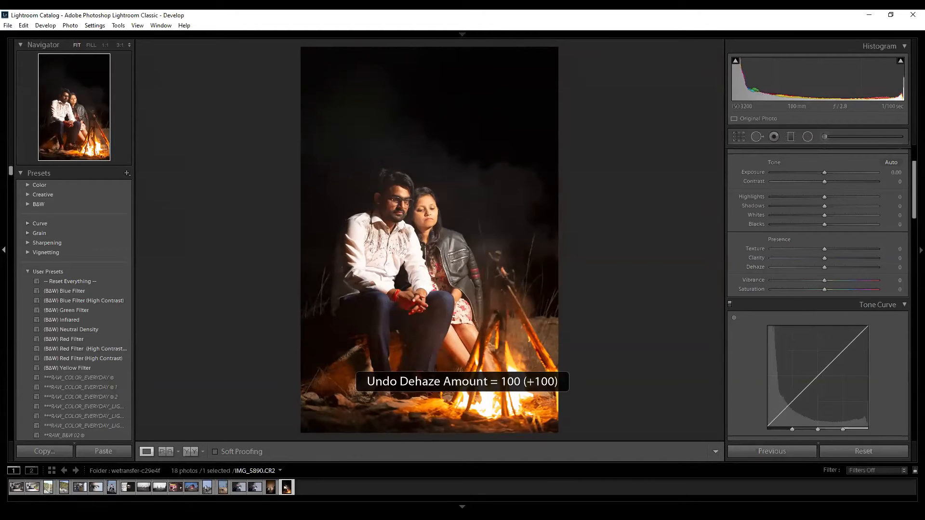
# Open the daylight photo IMG_5756.CR2 and try Dehaze at +100 and at -100, undoing it each time.
pyautogui.click(207, 487)
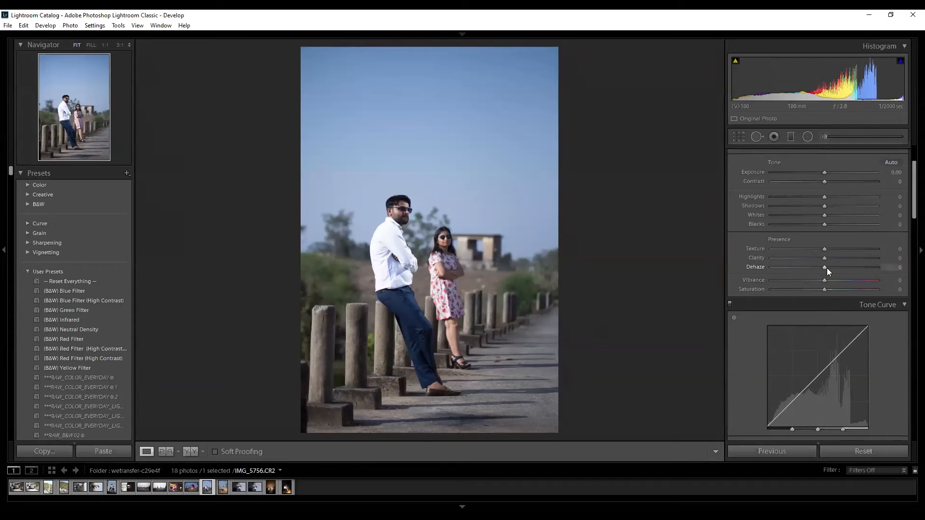
pyautogui.moveTo(826, 268); pyautogui.dragTo(895, 267)
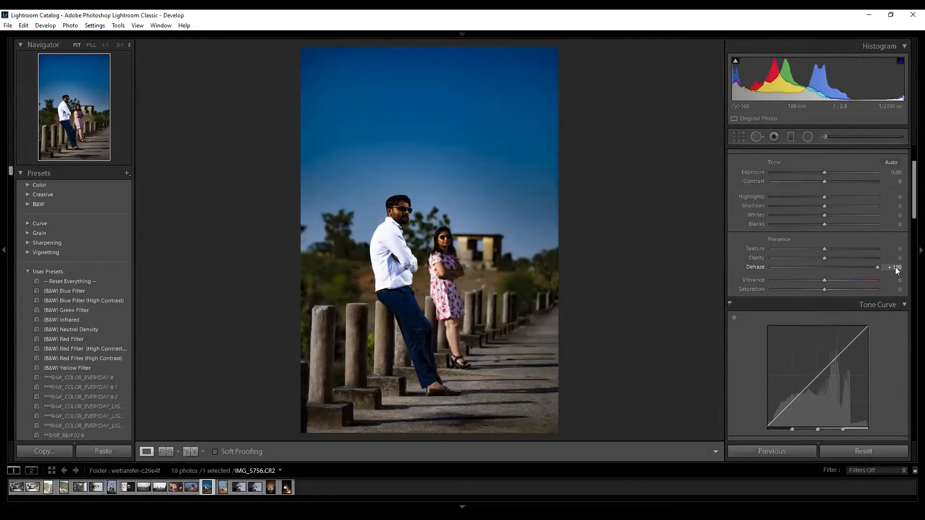
pyautogui.hotkey('ctrl', 'z')
pyautogui.moveTo(825, 267); pyautogui.dragTo(756, 268)
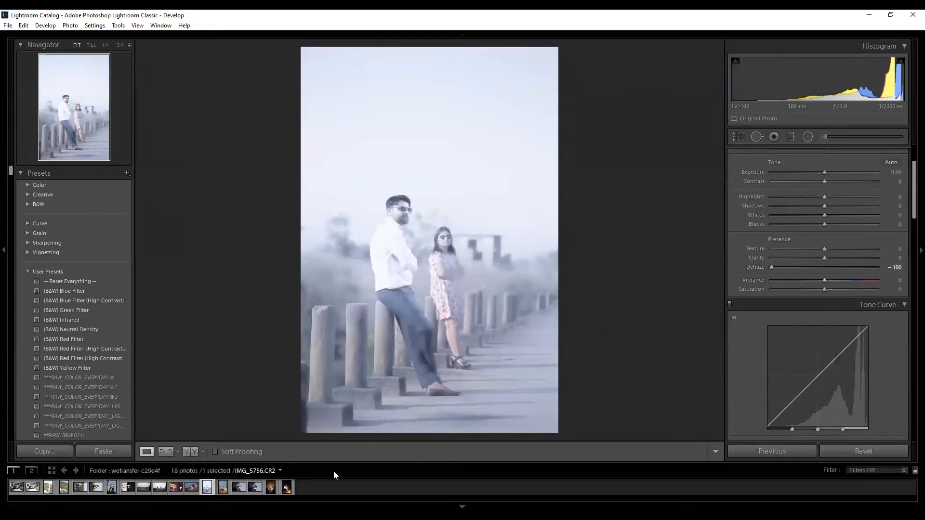
pyautogui.hotkey('ctrl', 'z')
pyautogui.moveTo(824, 268); pyautogui.dragTo(738, 278)
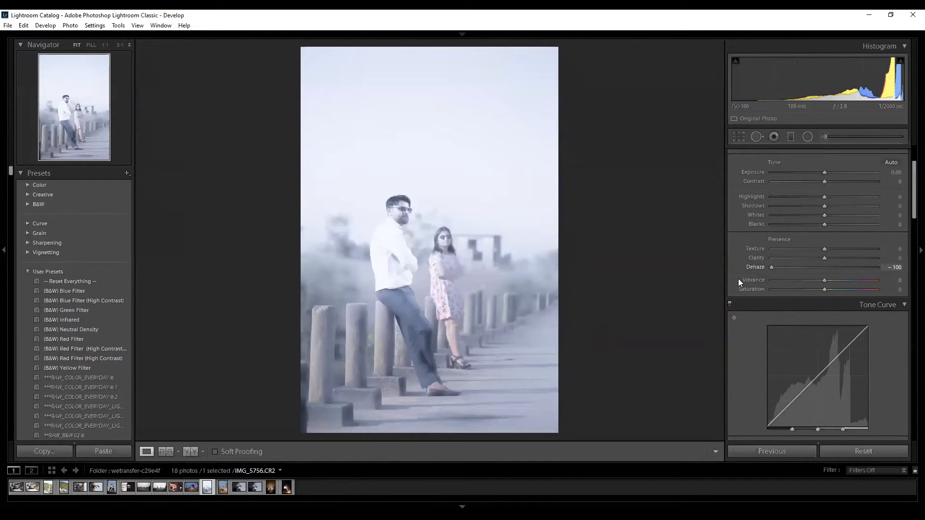
pyautogui.hotkey('ctrl', 'z')
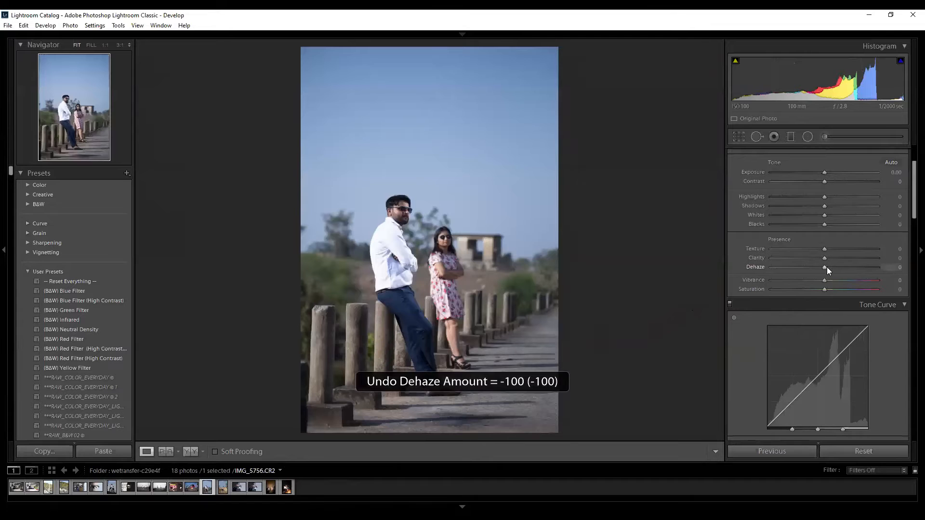
# Try Dehaze at -50 and +100 on the daylight photo, sweep it between both extremes again, and clear the adjustment.
pyautogui.moveTo(826, 267); pyautogui.dragTo(800, 271)
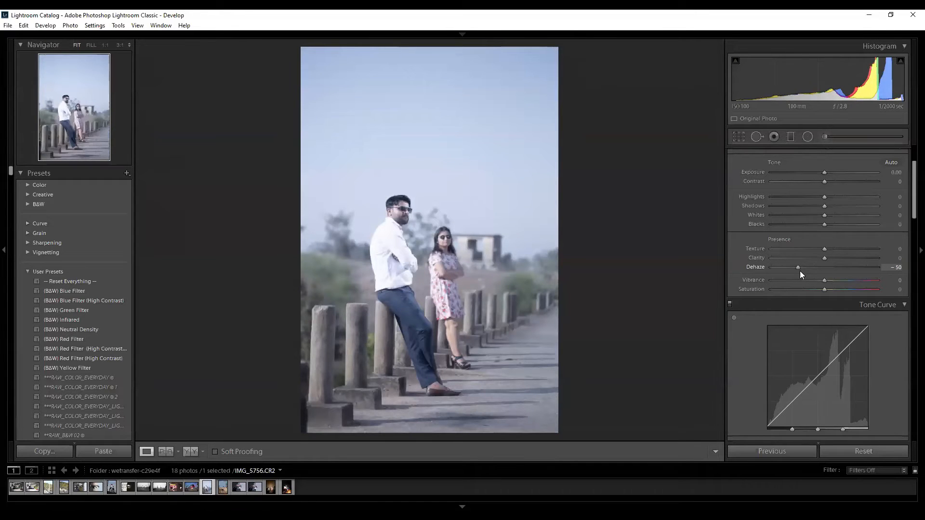
pyautogui.moveTo(800, 270); pyautogui.dragTo(910, 273)
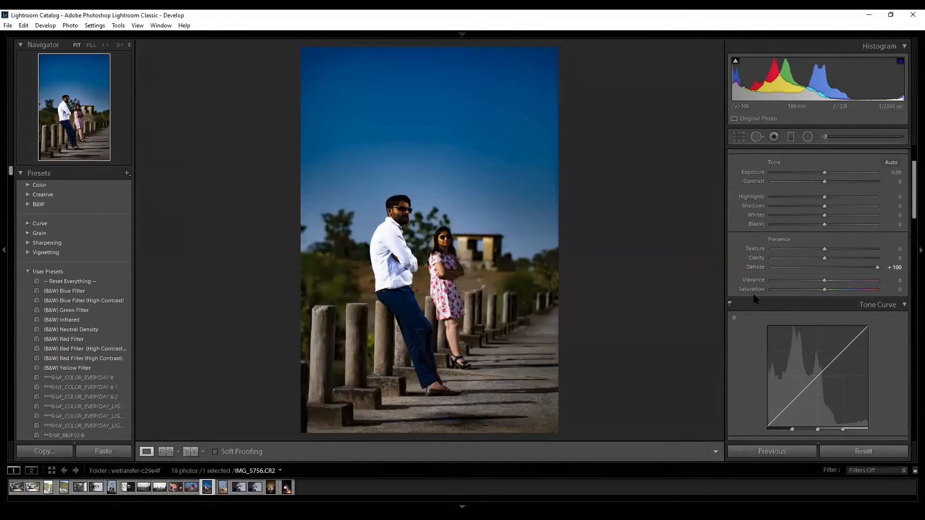
pyautogui.hotkey('ctrl', 'z')
pyautogui.hotkey('ctrl', 'z')
pyautogui.moveTo(824, 268); pyautogui.dragTo(756, 269)
pyautogui.moveTo(822, 267); pyautogui.dragTo(891, 267)
pyautogui.hotkey('ctrl', 'z')
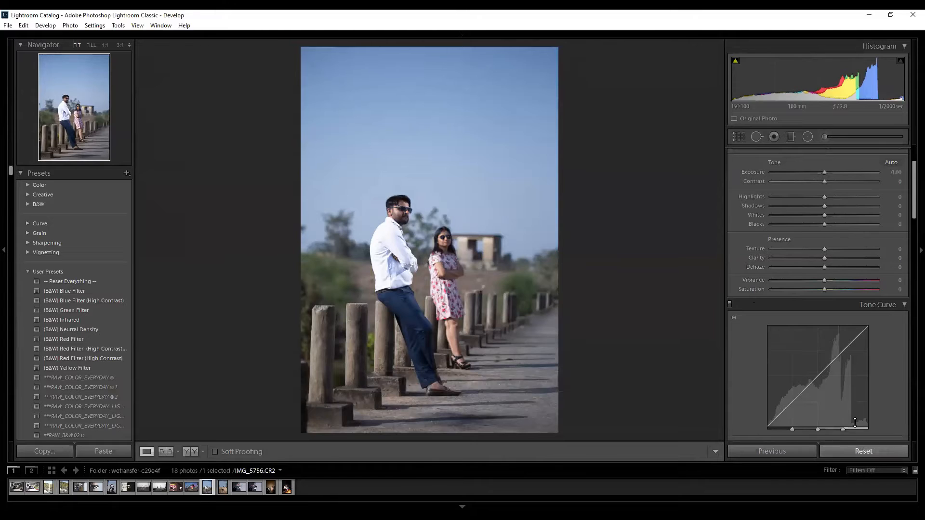
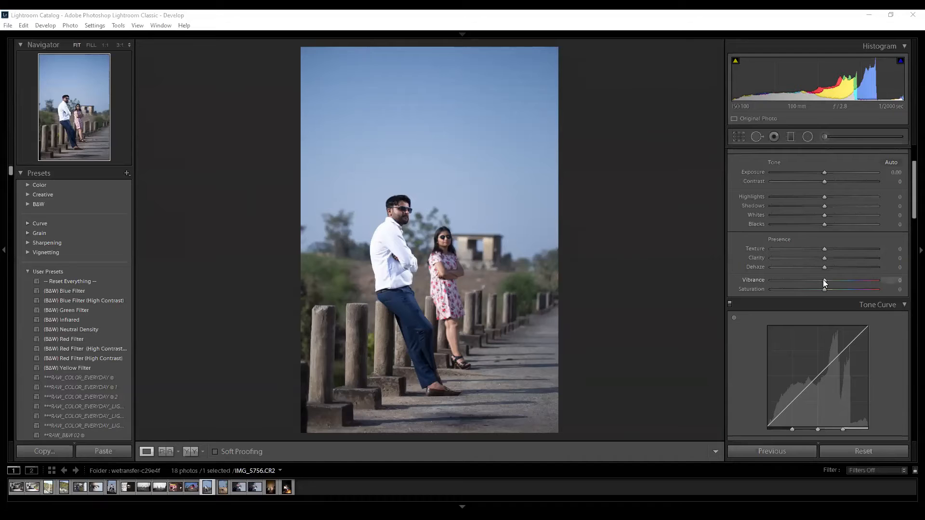
# Try Vibrance at +100 and at -100 on the daylight couple photo, and undo it.
pyautogui.moveTo(823, 280); pyautogui.dragTo(910, 285)
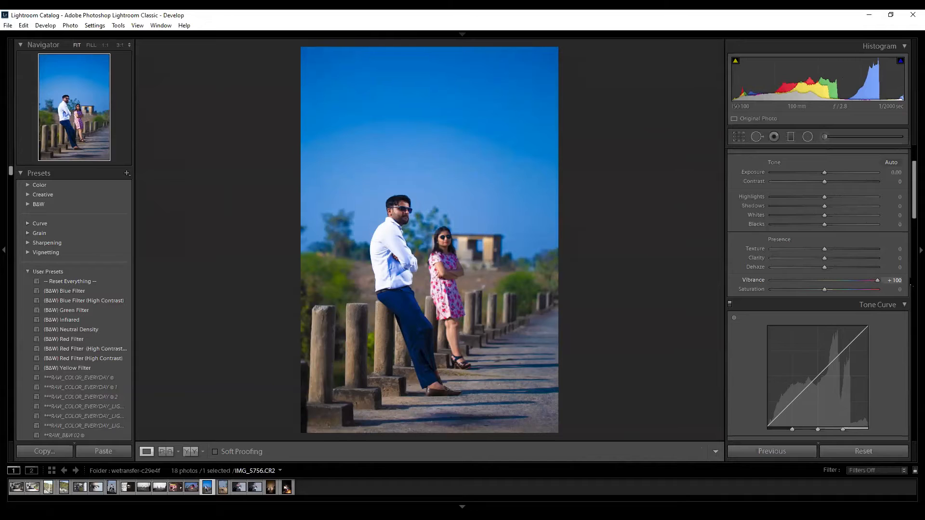
pyautogui.moveTo(909, 284); pyautogui.dragTo(763, 298)
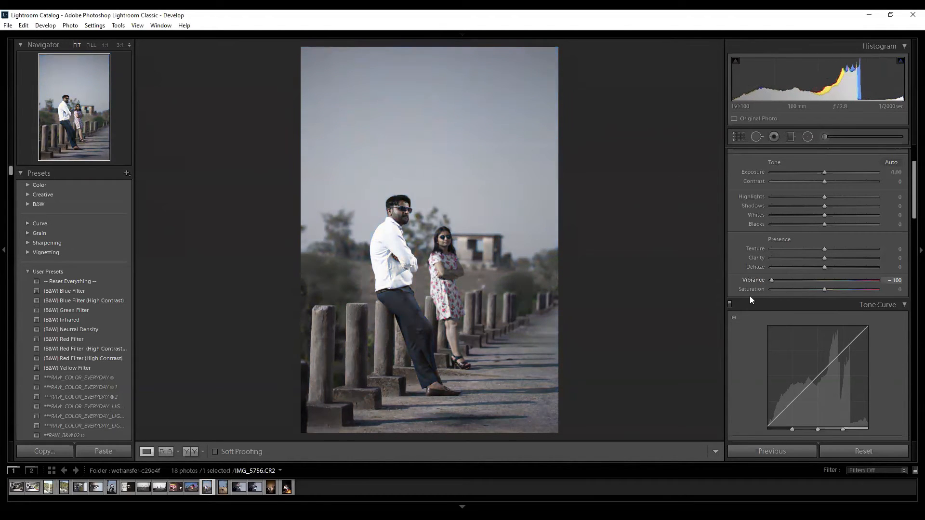
pyautogui.hotkey('ctrl', 'z')
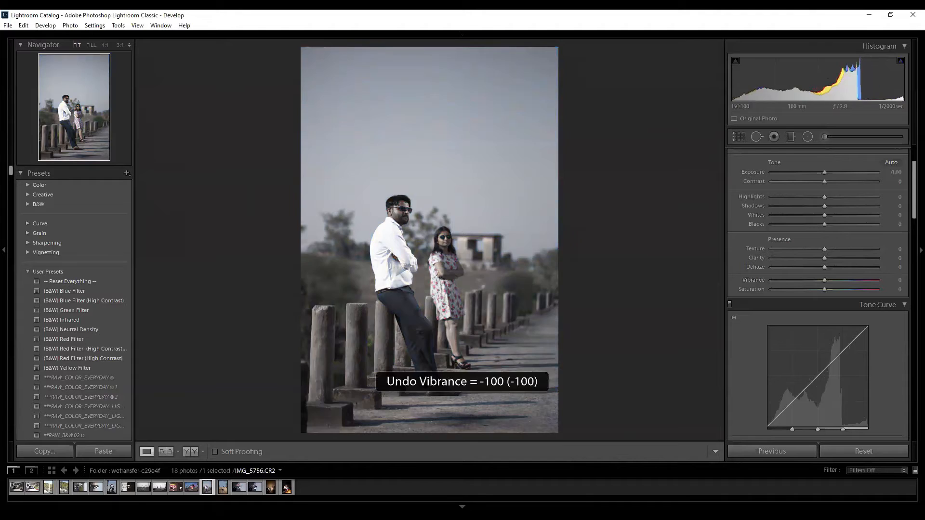
# Switch to the campfire photo IMG_5890.CR2, try Vibrance at -100, and undo it.
pyautogui.click(287, 491)
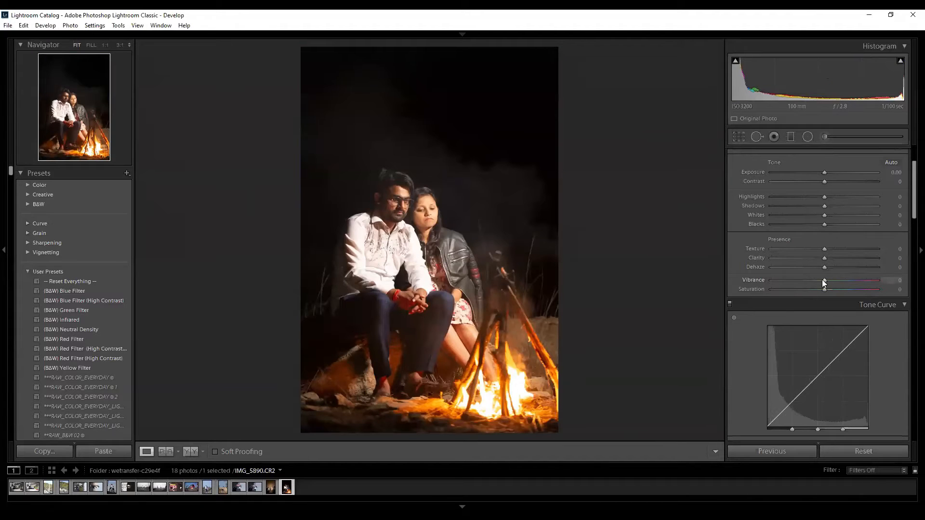
pyautogui.moveTo(823, 282); pyautogui.dragTo(733, 286)
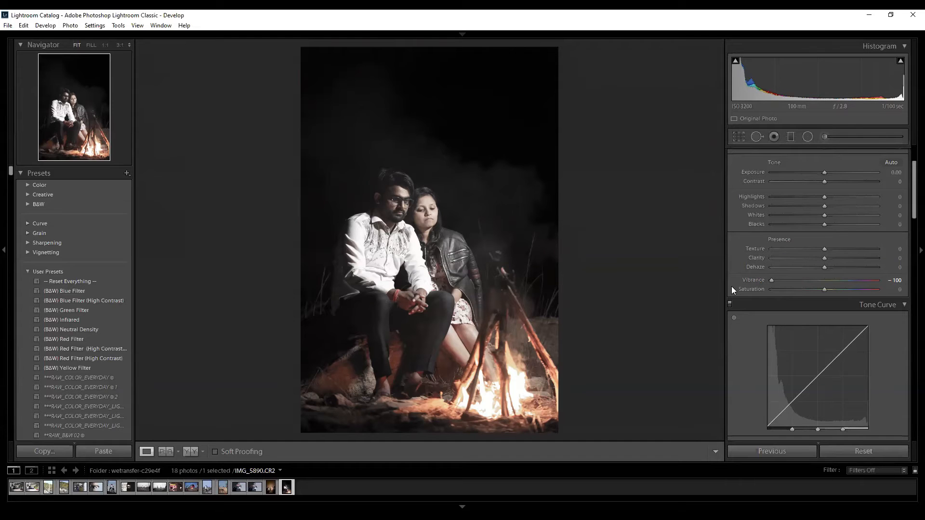
pyautogui.hotkey('ctrl', 'z')
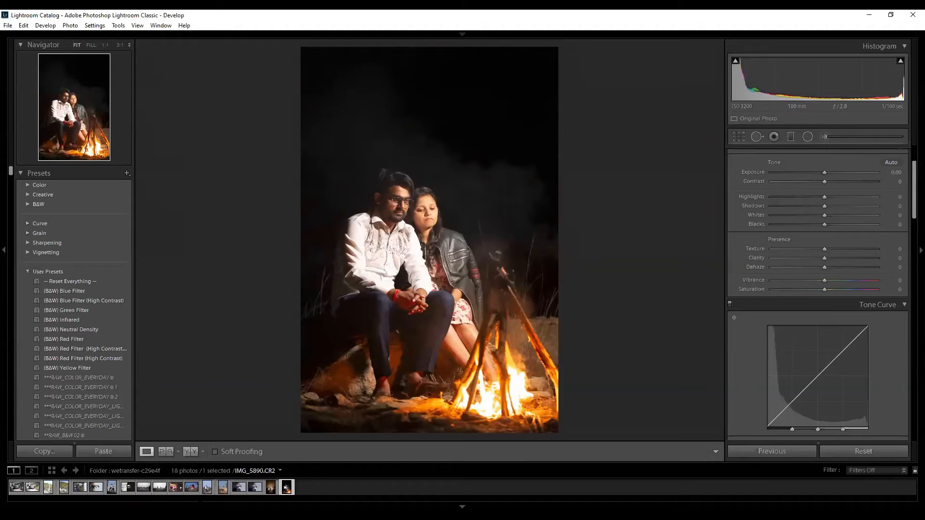
# Return to the daylight photo and try Saturation at +100 and -100, viewing the couple up close and undoing each change.
pyautogui.click(207, 487)
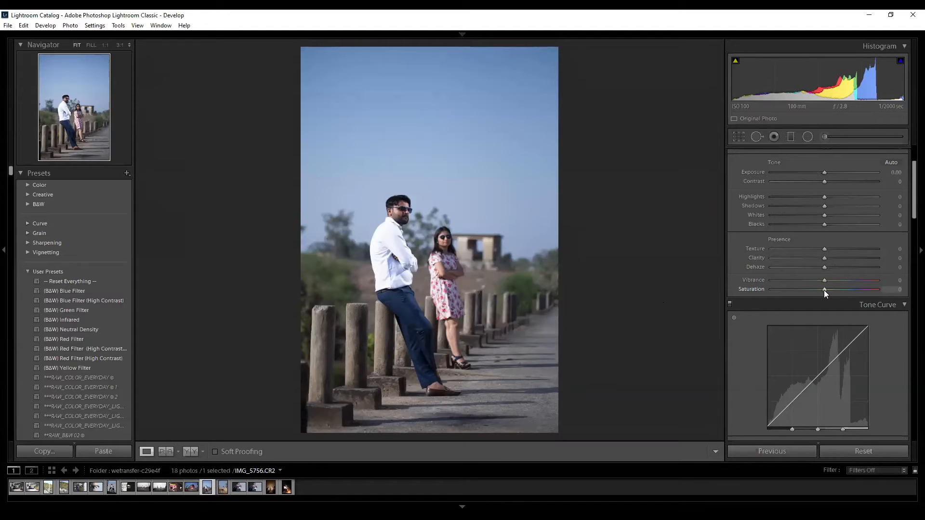
pyautogui.moveTo(824, 291); pyautogui.dragTo(910, 292)
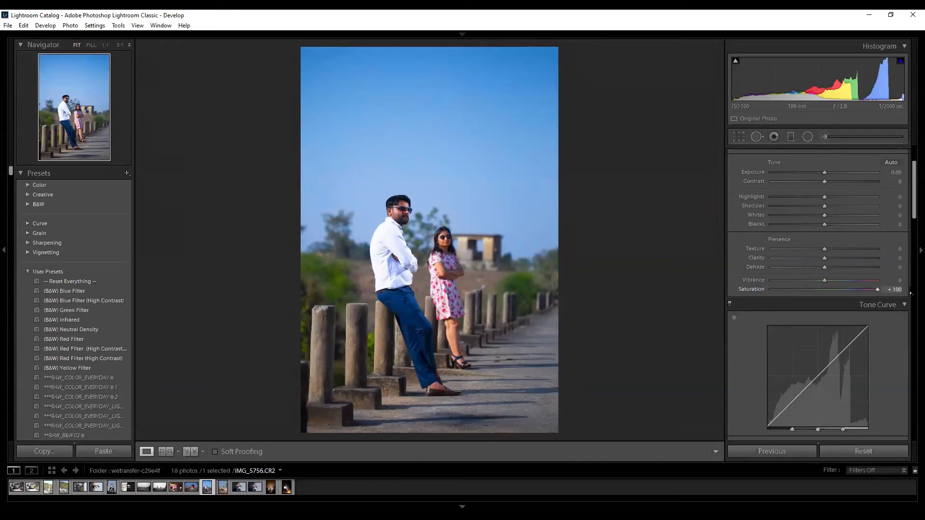
pyautogui.hotkey('ctrl', '=')
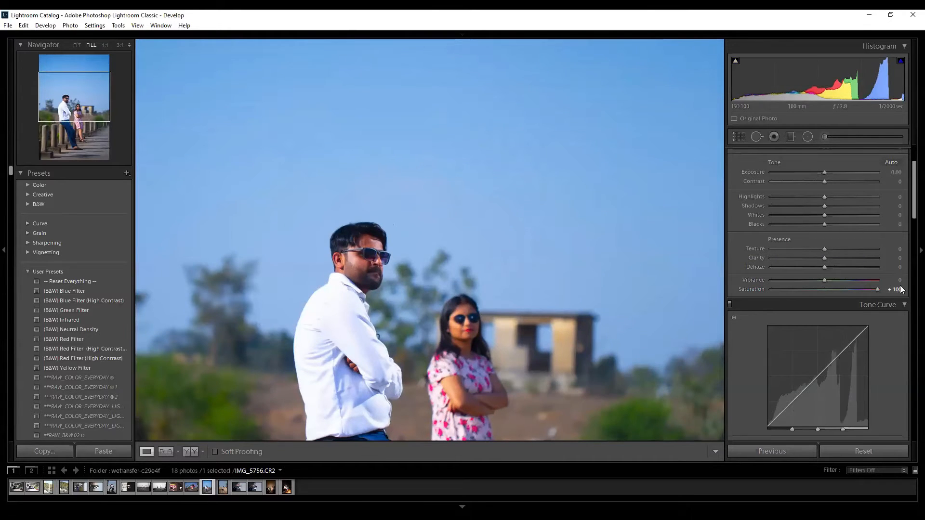
pyautogui.hotkey('ctrl', 'z')
pyautogui.moveTo(823, 291); pyautogui.dragTo(707, 297)
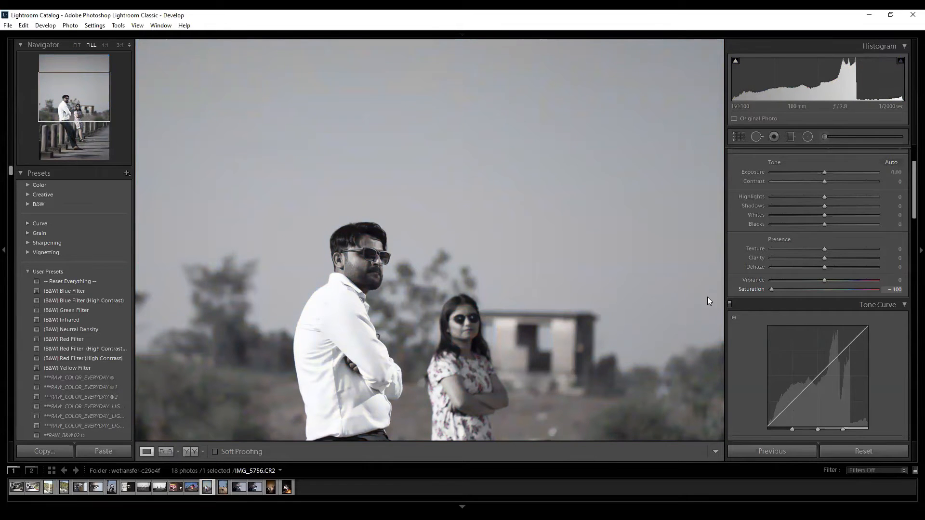
pyautogui.click(685, 299)
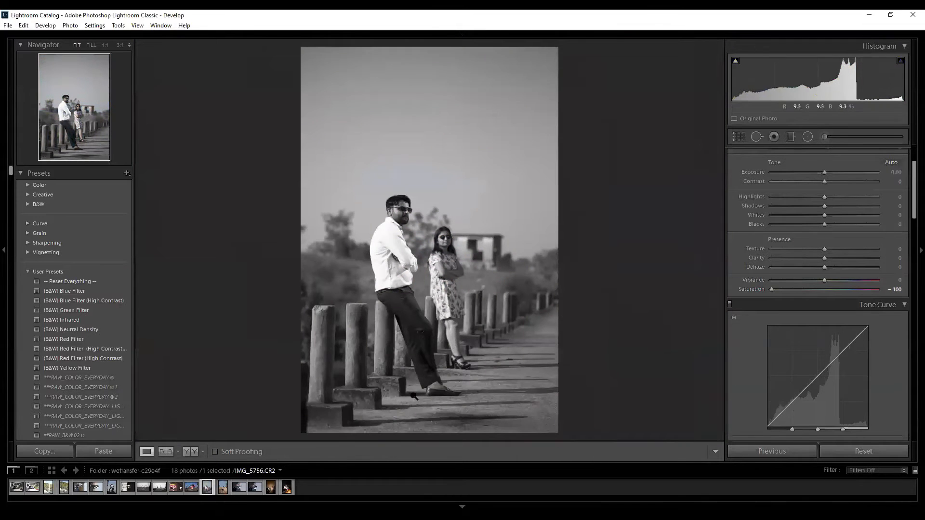
pyautogui.hotkey('ctrl', 'z')
# Switch to the campfire photo IMG_5890.CR2 and set Saturation to -100.
pyautogui.click(288, 488)
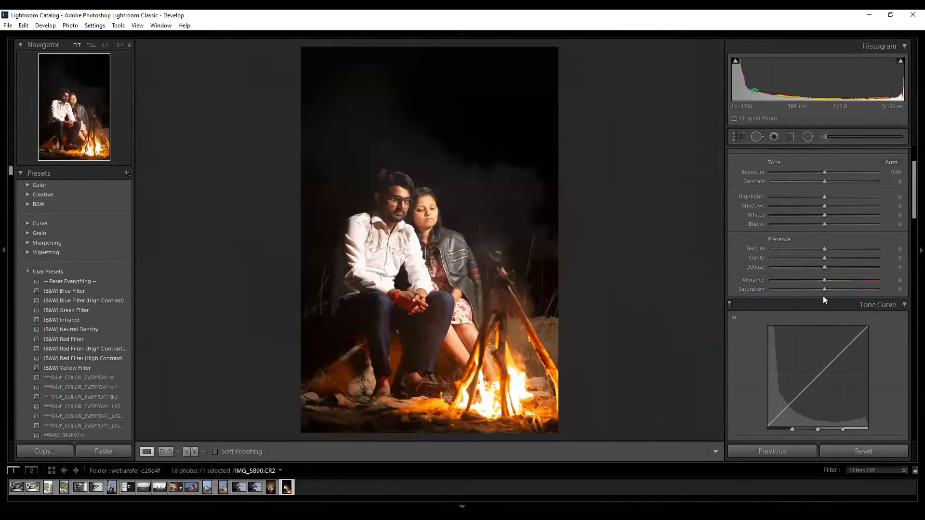
pyautogui.moveTo(828, 292); pyautogui.dragTo(722, 294)
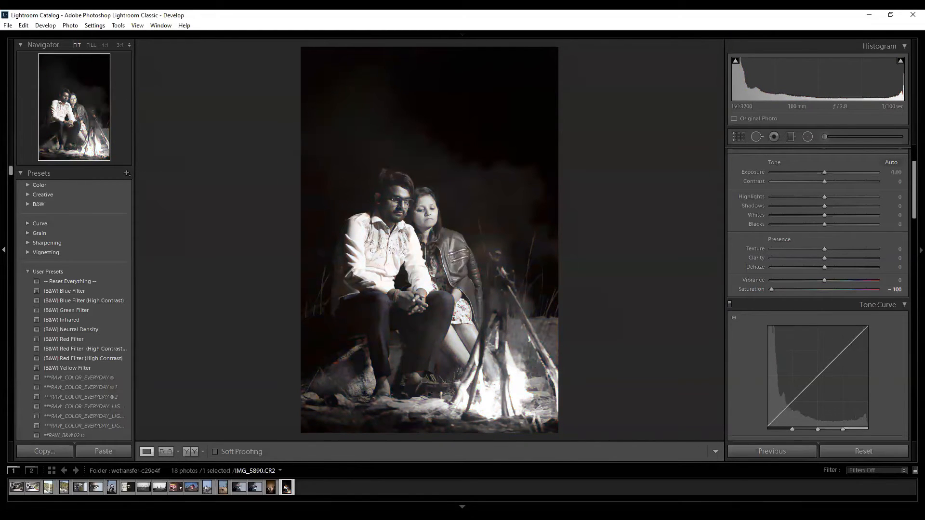
# Undo the Saturation change on the campfire photo, try Vibrance at +100, and undo it.
pyautogui.hotkey('ctrl', 'z')
pyautogui.hotkey('ctrl', 'z')
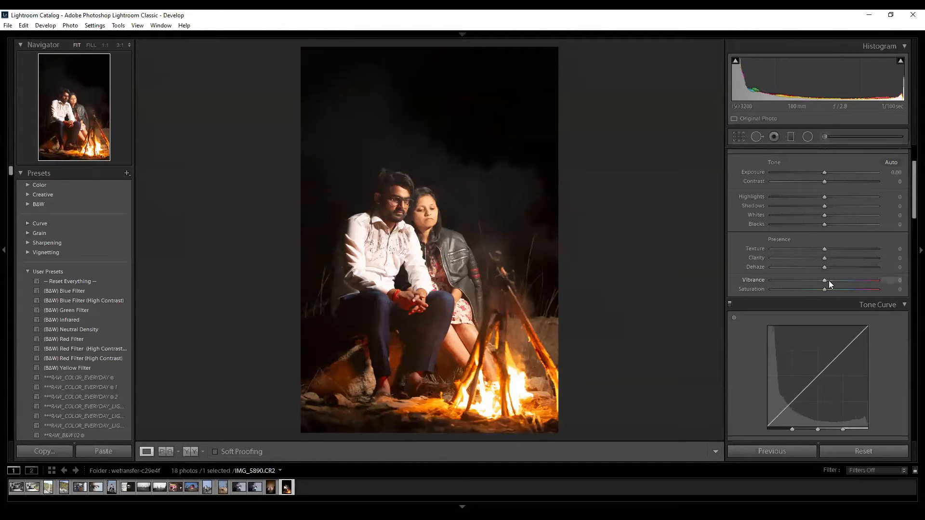
pyautogui.moveTo(825, 281); pyautogui.dragTo(877, 281)
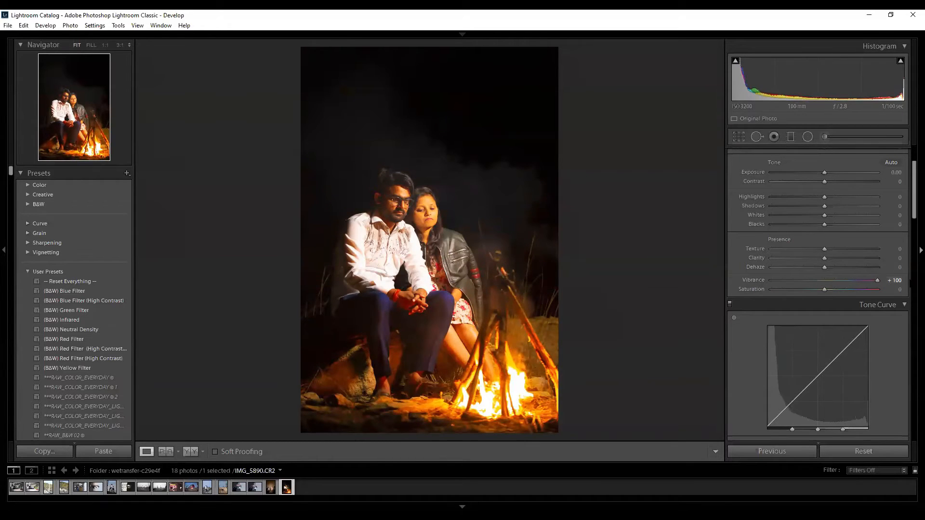
pyautogui.hotkey('ctrl', 'z')
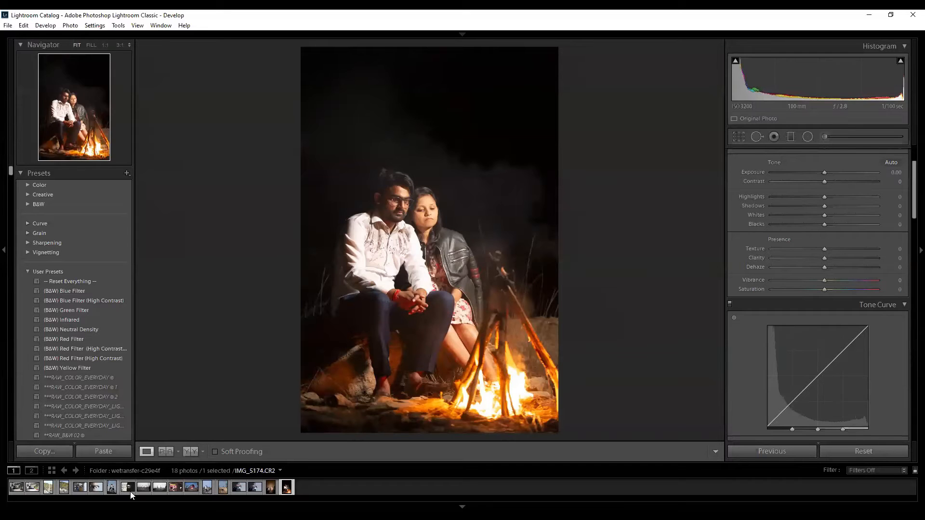
# Switch to the photo IMG_5693.CR2, try Vibrance at -100, and undo it.
pyautogui.click(189, 489)
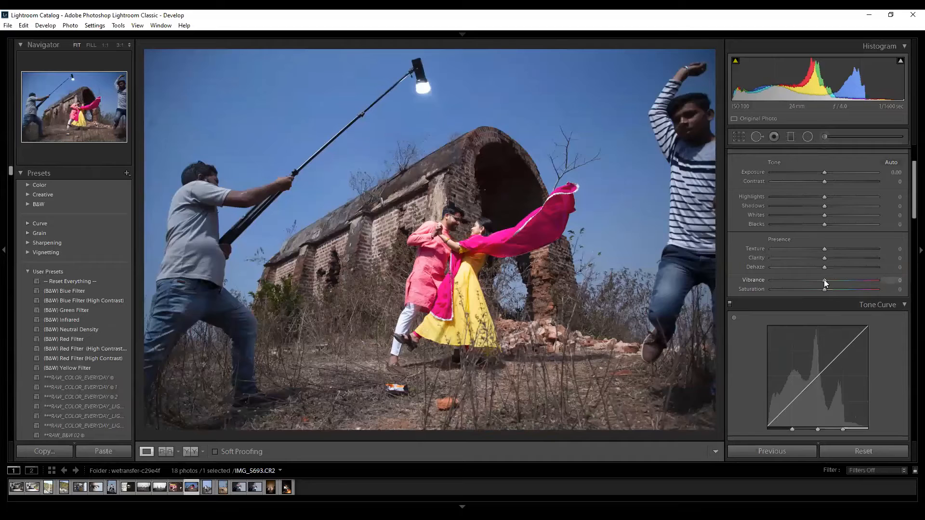
pyautogui.moveTo(825, 282); pyautogui.dragTo(745, 291)
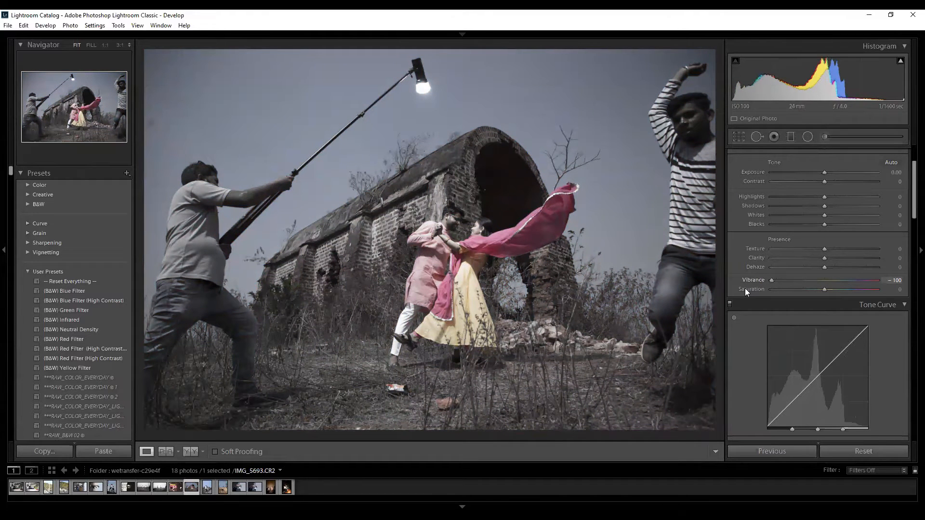
pyautogui.hotkey('ctrl', 'z')
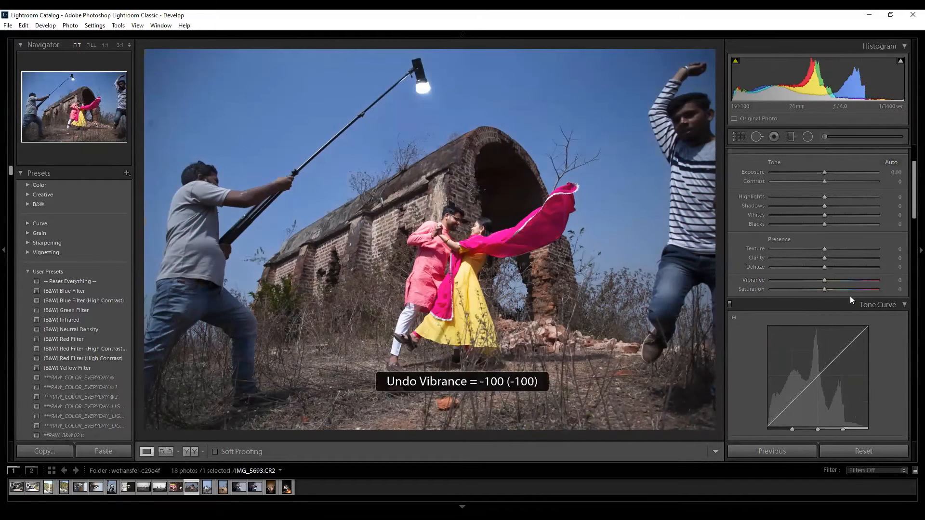
# Try Saturation at +100 and at -100 on IMG_5693.CR2, and undo the changes.
pyautogui.moveTo(823, 289); pyautogui.dragTo(895, 296)
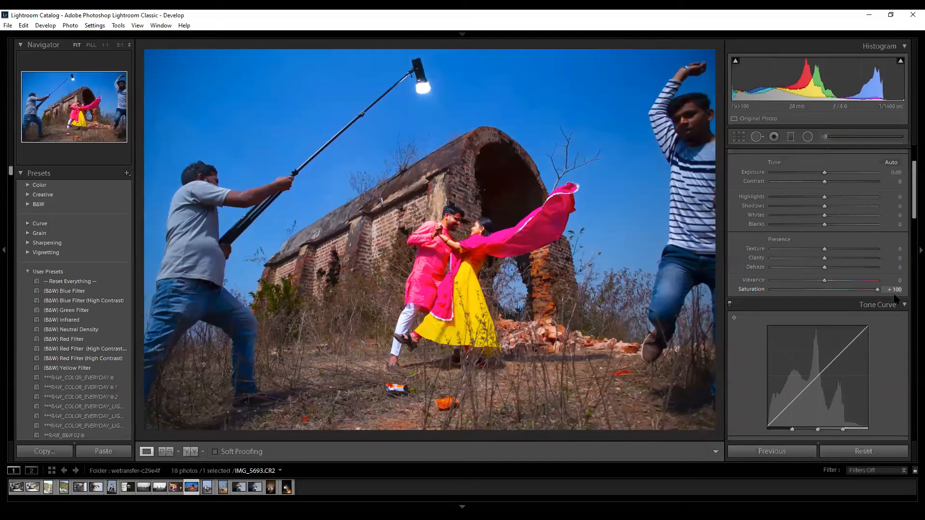
pyautogui.moveTo(874, 297); pyautogui.dragTo(682, 305)
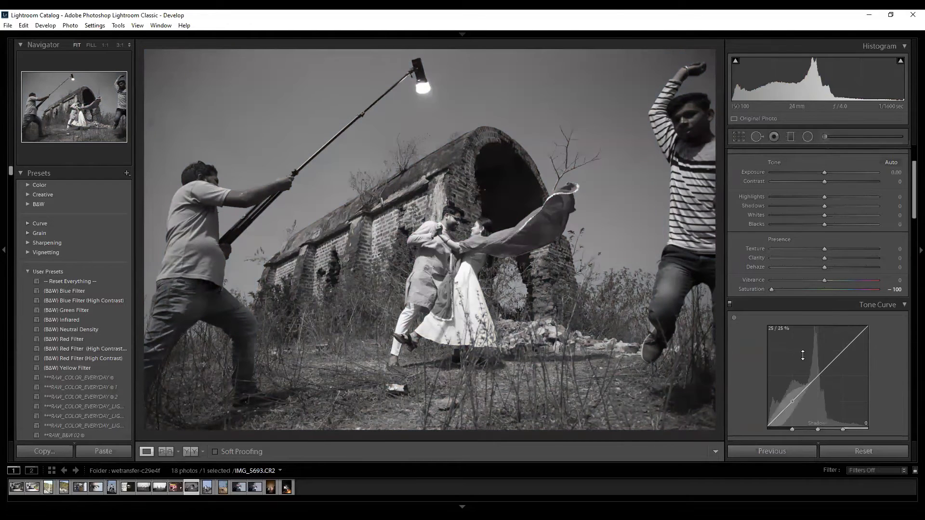
pyautogui.hotkey('ctrl', 'z')
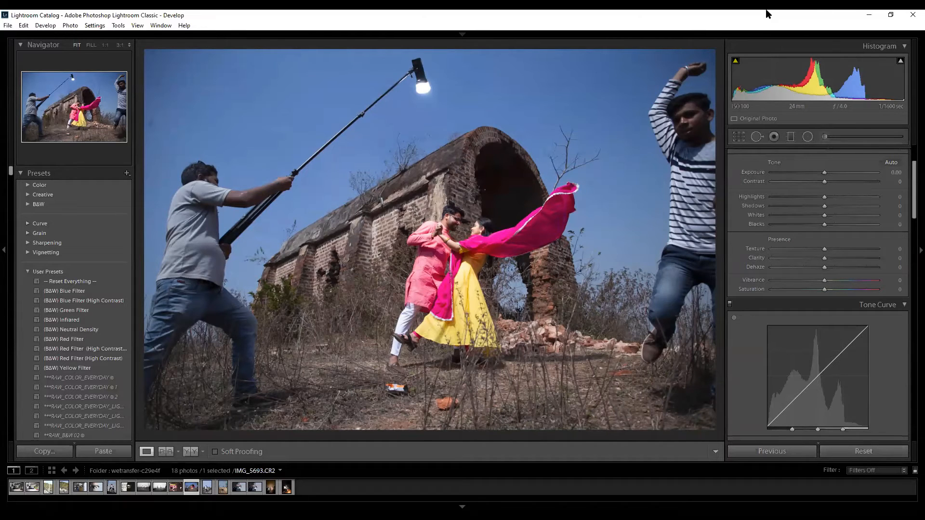
pyautogui.hotkey('alt', 'Tab')
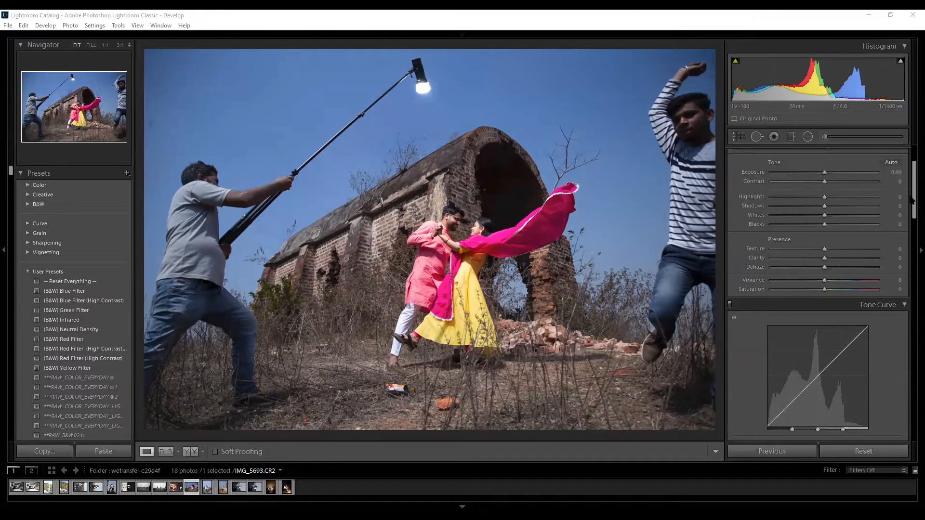
# Try the Tone Curve's Highlights region at -100, examining the couple up close, and reset the photo's adjustments.
pyautogui.moveTo(910, 188); pyautogui.dragTo(910, 217)
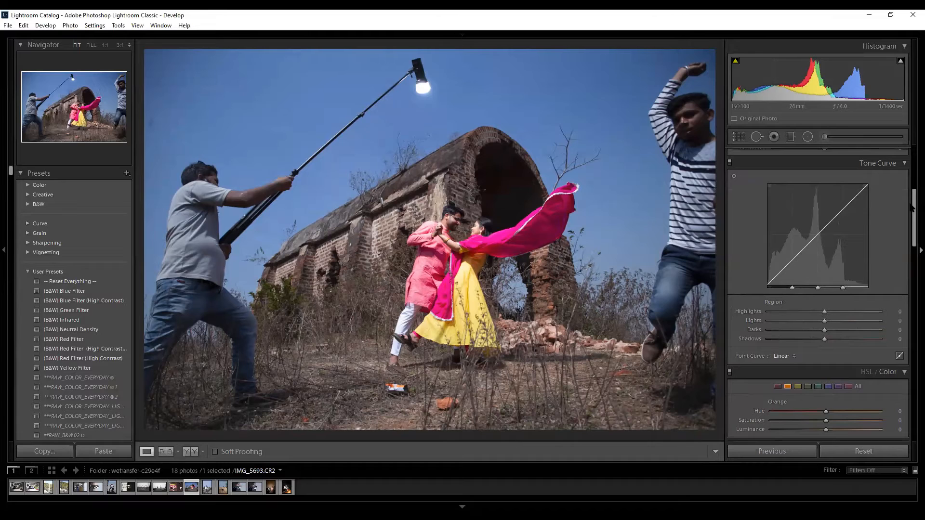
pyautogui.press('z')
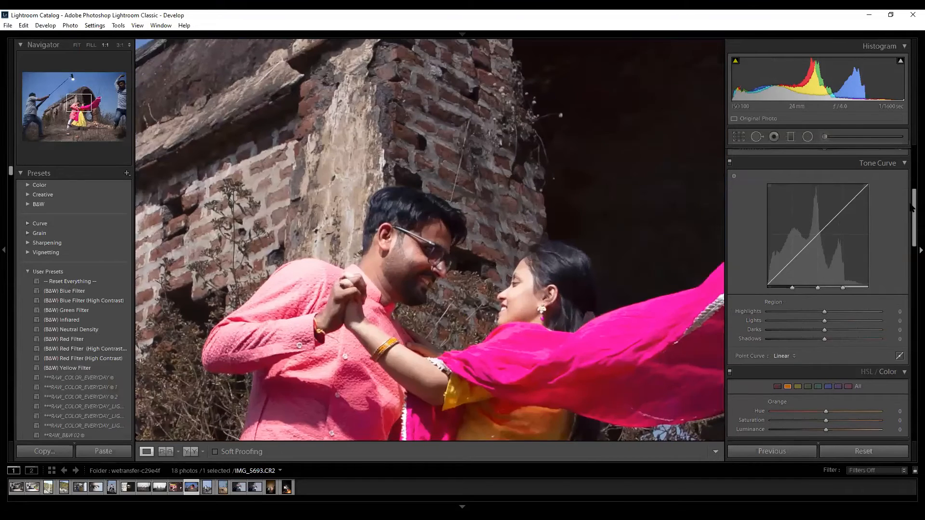
pyautogui.moveTo(539, 275); pyautogui.dragTo(438, 115)
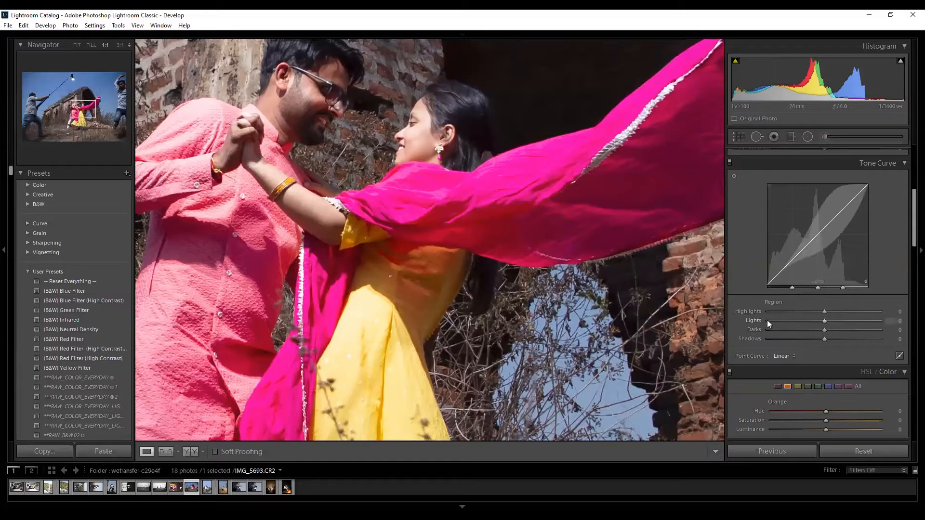
pyautogui.moveTo(489, 239); pyautogui.dragTo(703, 341)
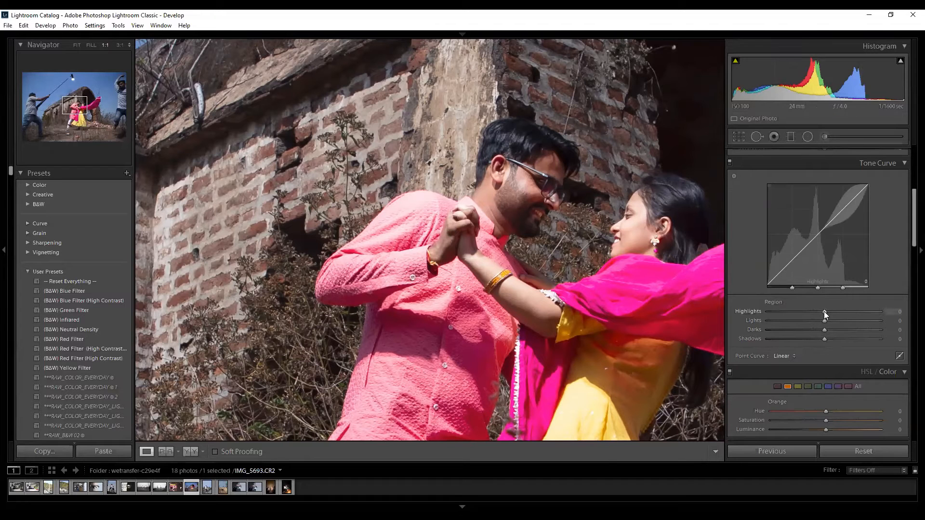
pyautogui.moveTo(824, 312); pyautogui.dragTo(754, 313)
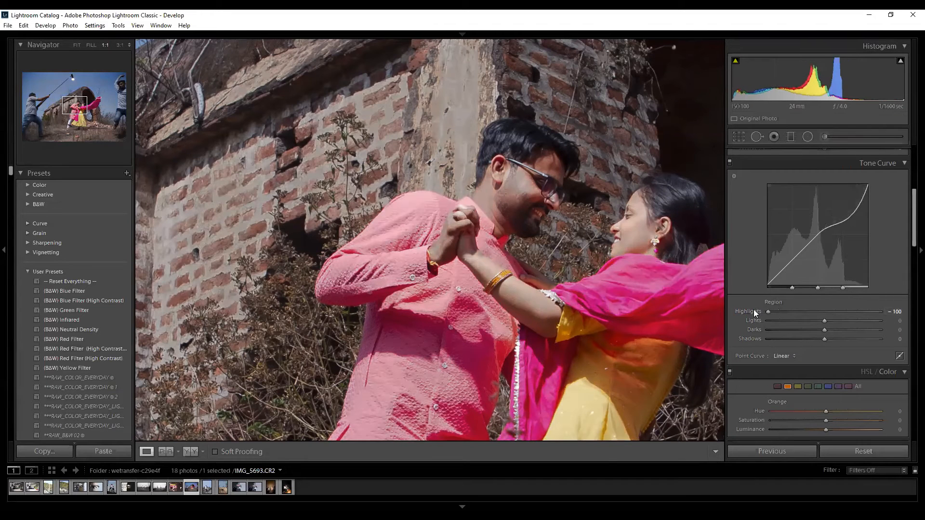
pyautogui.hotkey('ctrl', '=')
pyautogui.moveTo(605, 171); pyautogui.dragTo(410, 325)
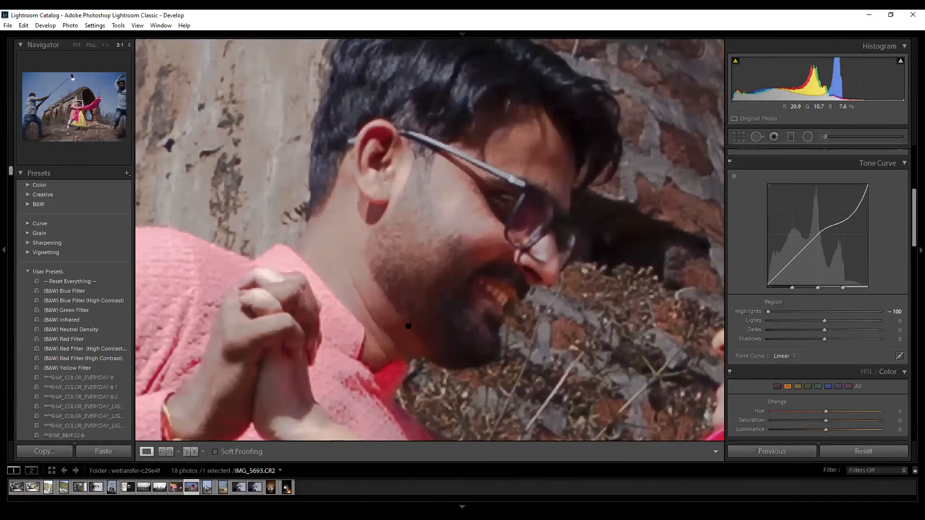
pyautogui.click(410, 334)
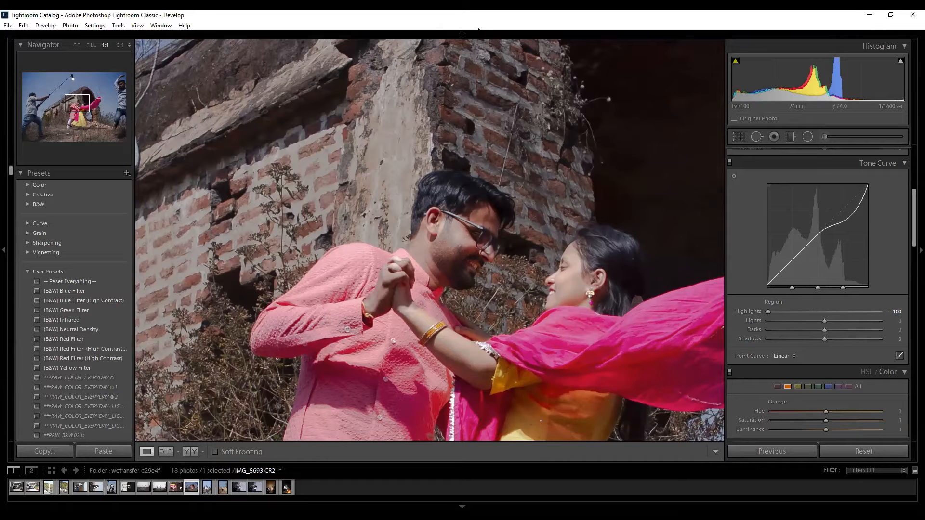
pyautogui.moveTo(426, 191); pyautogui.dragTo(415, 207)
pyautogui.press('Escape')
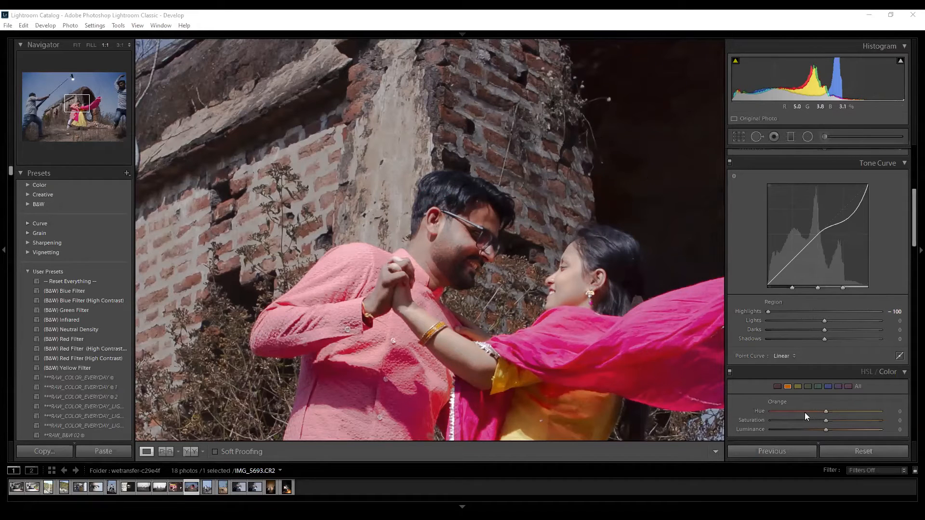
pyautogui.click(863, 451)
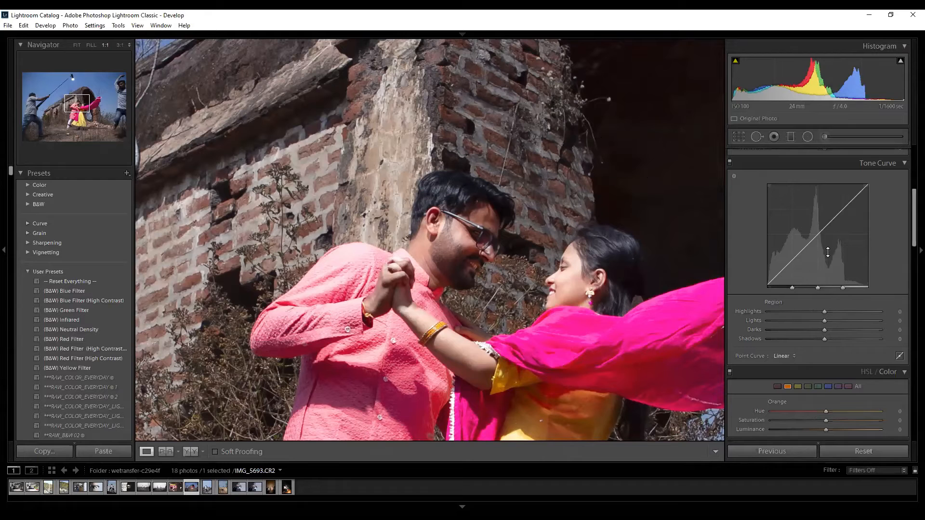
# Try the Tone Curve's Lights at -100, Highlights at +100 and Lights at +100, undoing each change.
pyautogui.moveTo(825, 321); pyautogui.dragTo(756, 319)
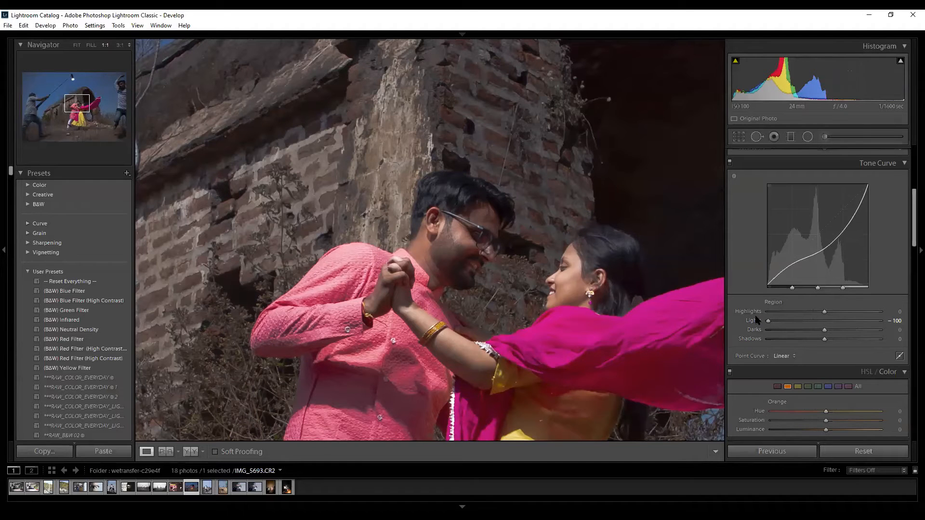
pyautogui.hotkey('ctrl', 'z')
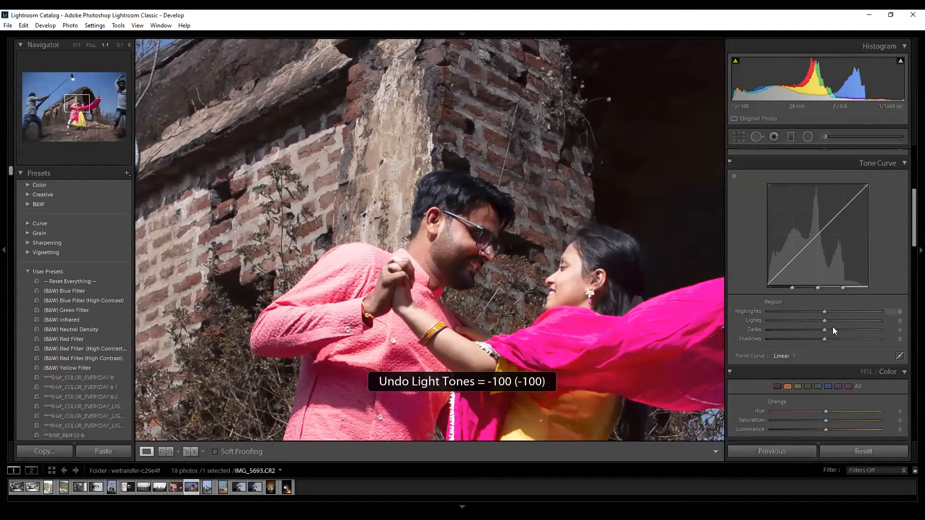
pyautogui.moveTo(824, 311); pyautogui.dragTo(894, 313)
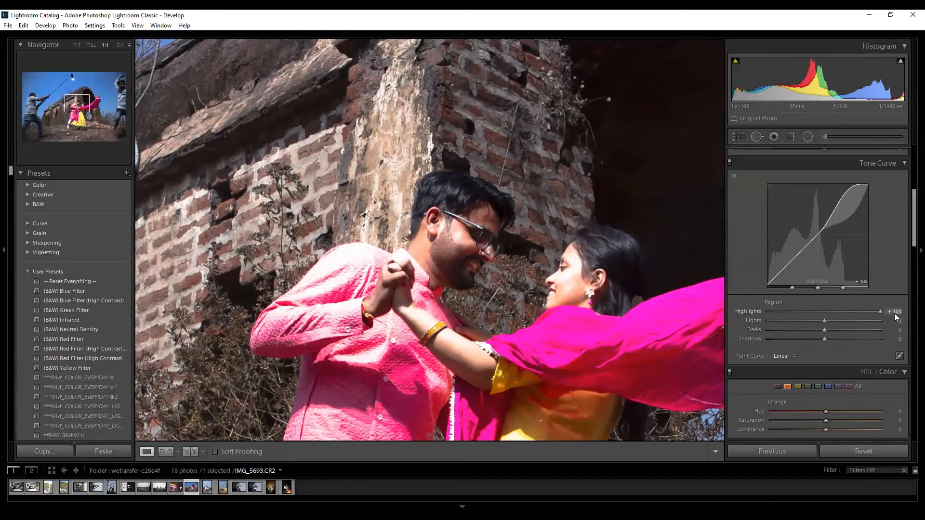
pyautogui.hotkey('ctrl', 'z')
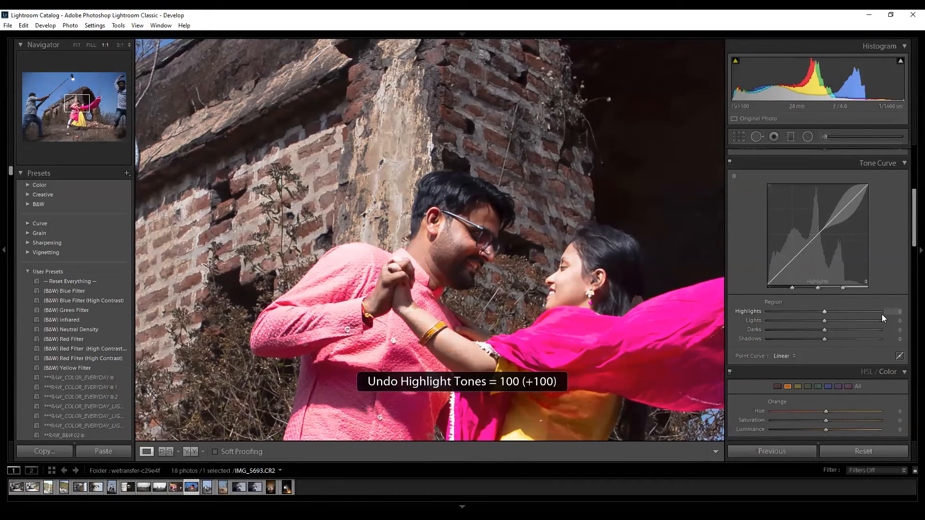
pyautogui.moveTo(825, 324); pyautogui.dragTo(905, 327)
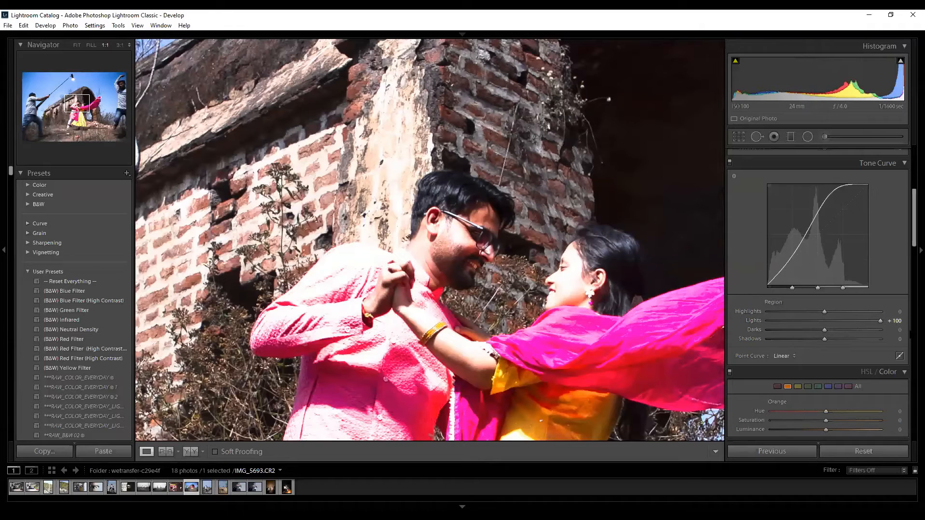
pyautogui.hotkey('ctrl', 'z')
# Try the Tone Curve's Darks region at -98, view the couple up close, and undo it.
pyautogui.press('z')
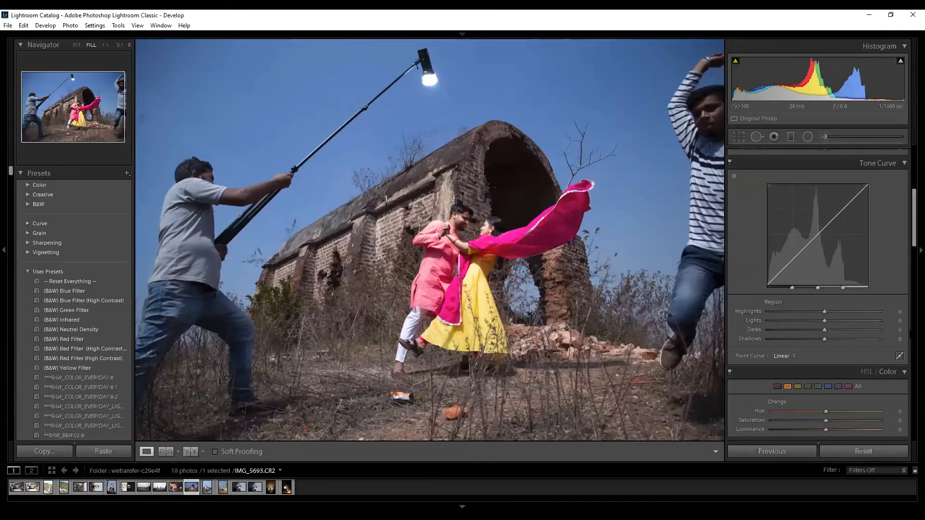
pyautogui.moveTo(824, 328); pyautogui.dragTo(766, 323)
pyautogui.press('z')
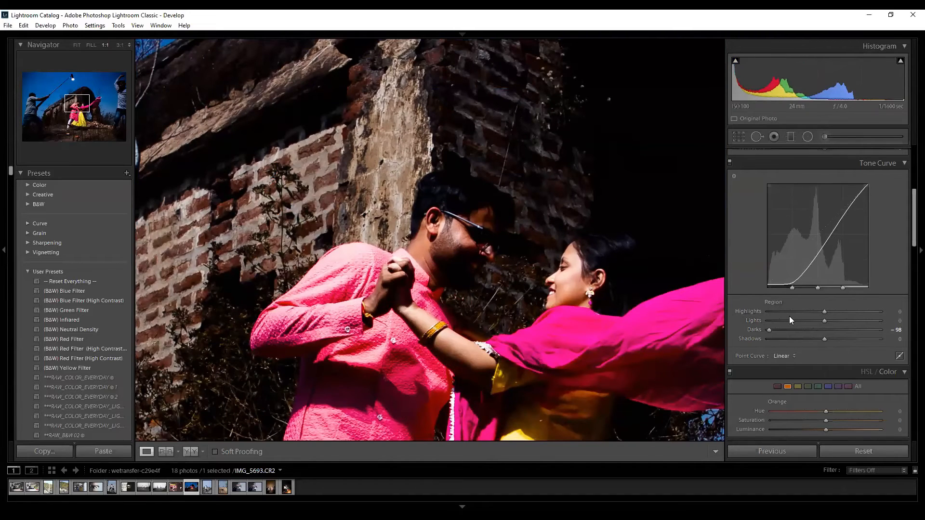
pyautogui.hotkey('ctrl', 'z')
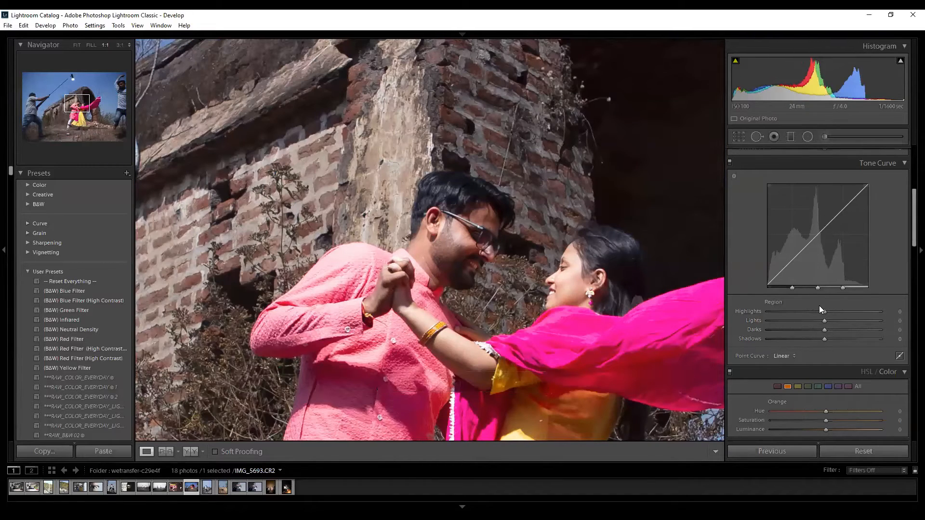
# Try the Tone Curve's Shadows region at -100 on the whole photo, and undo it.
pyautogui.press('z')
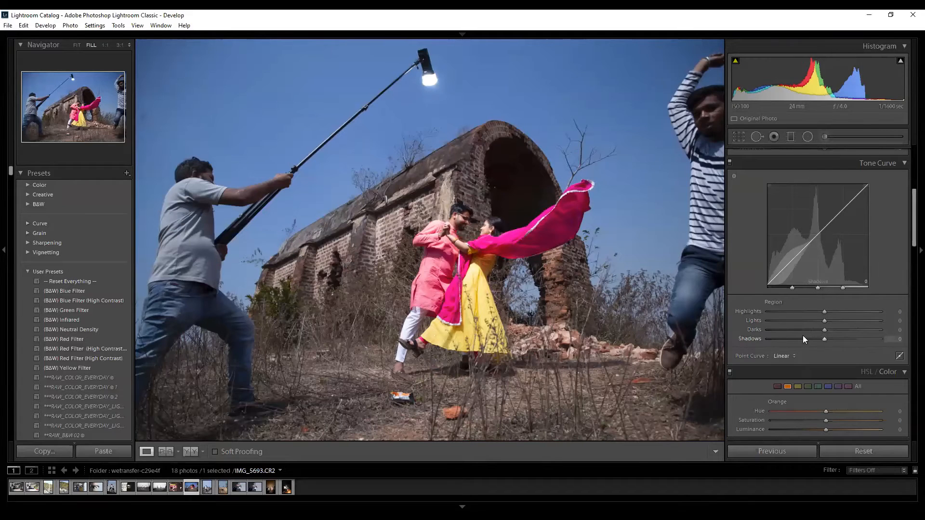
pyautogui.moveTo(802, 339); pyautogui.dragTo(738, 330)
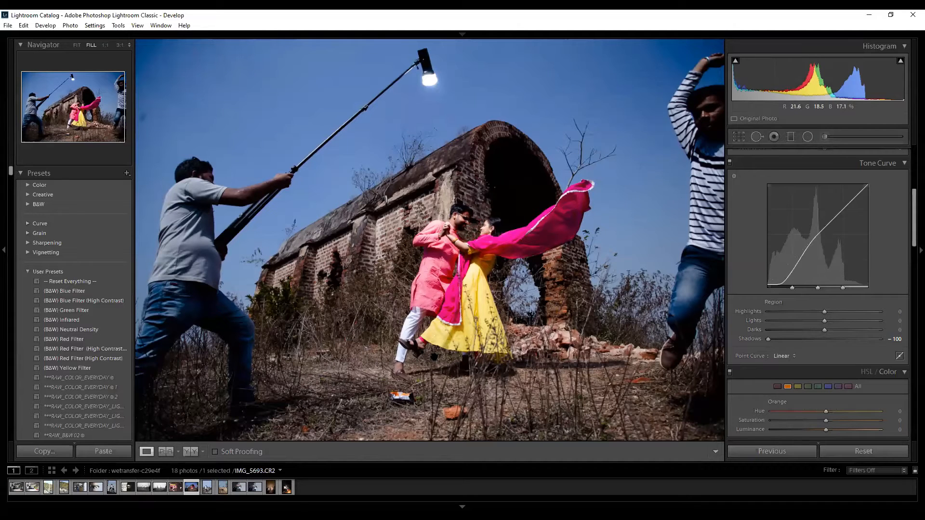
pyautogui.hotkey('ctrl', 'z')
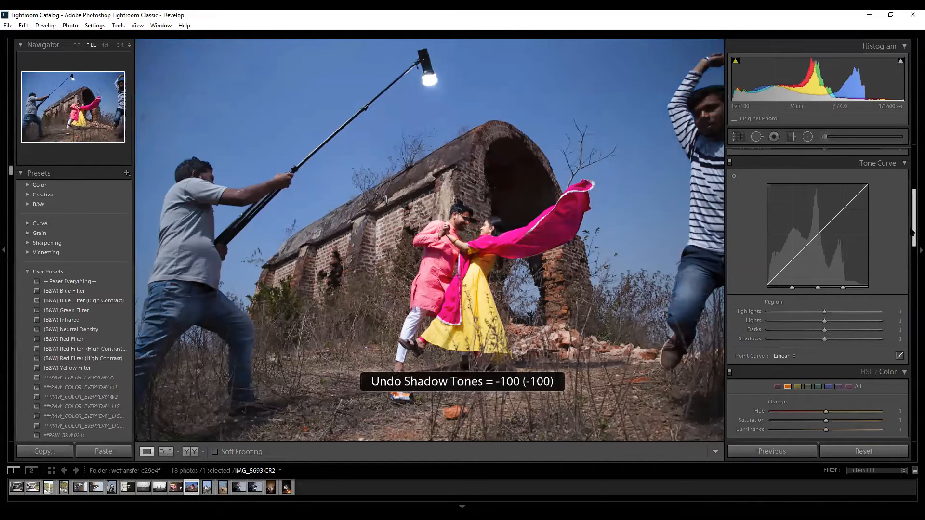
# Try the Basic Shadows adjustment at -100, compare the photo with and without it, undo it, and return to the Tone Curve.
pyautogui.moveTo(910, 222); pyautogui.dragTo(910, 173)
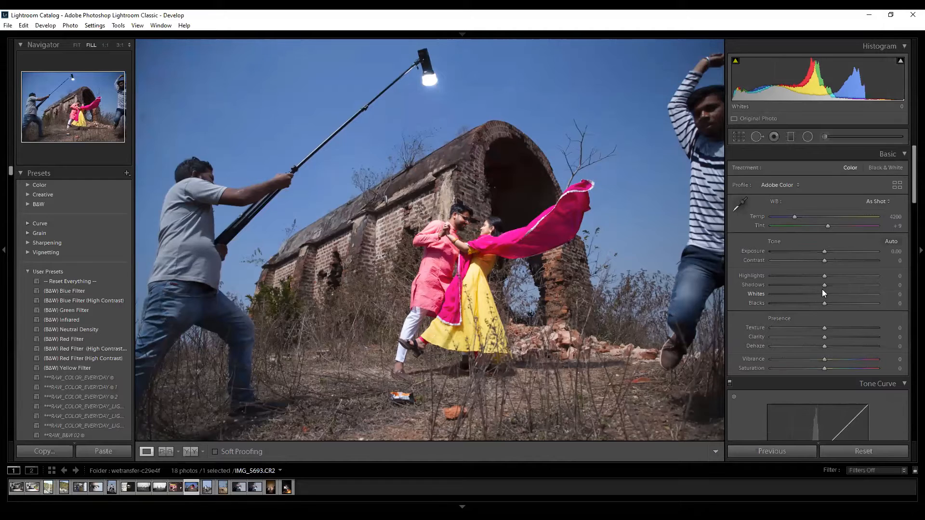
pyautogui.moveTo(824, 287); pyautogui.dragTo(768, 282)
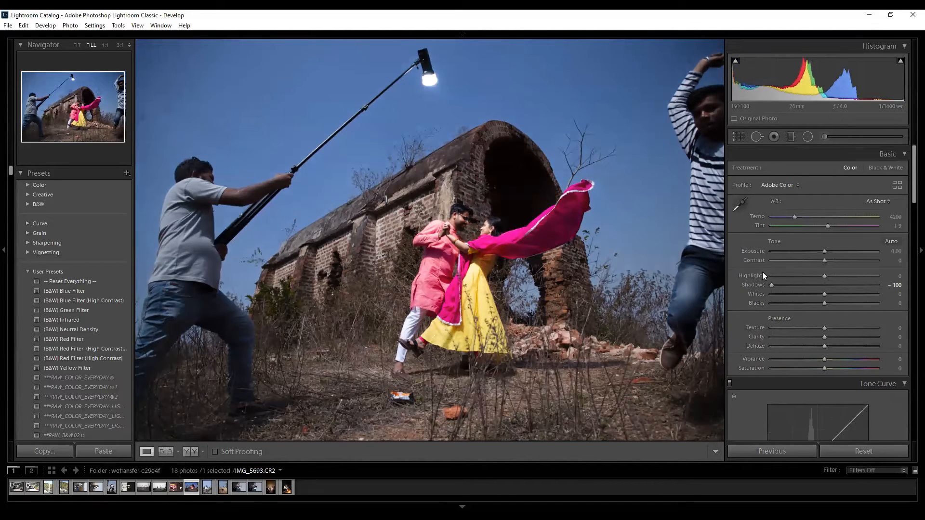
pyautogui.hotkey('ctrl', 'z')
pyautogui.hotkey('ctrl', 'y')
pyautogui.hotkey('ctrl', 'z')
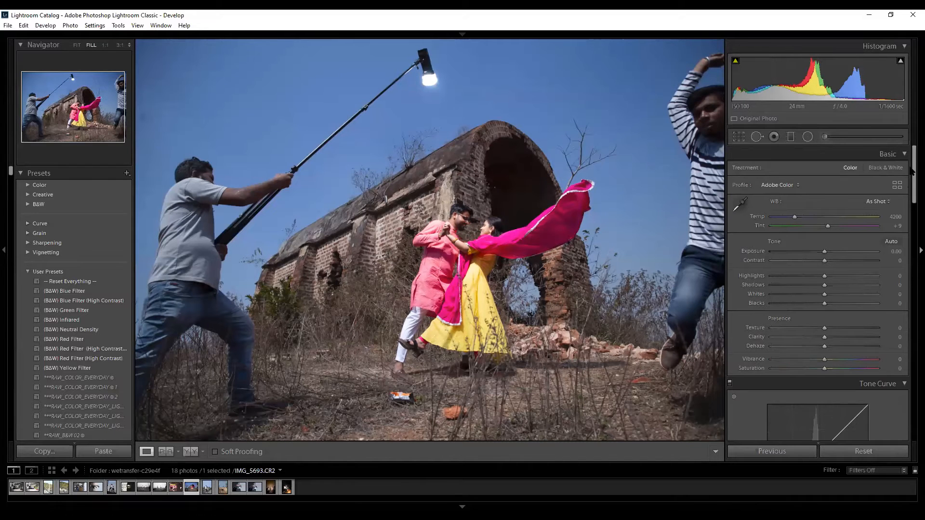
pyautogui.moveTo(911, 171); pyautogui.dragTo(907, 223)
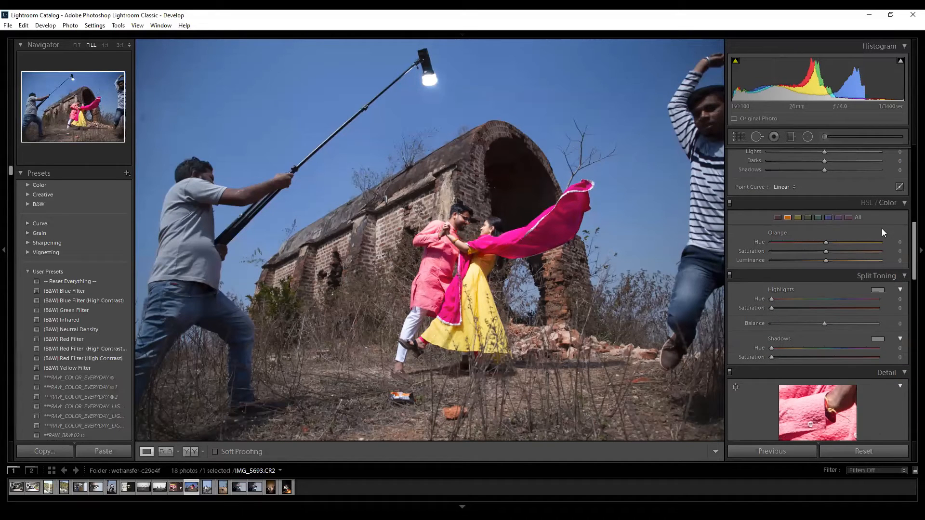
pyautogui.scroll(3, 819, 222)
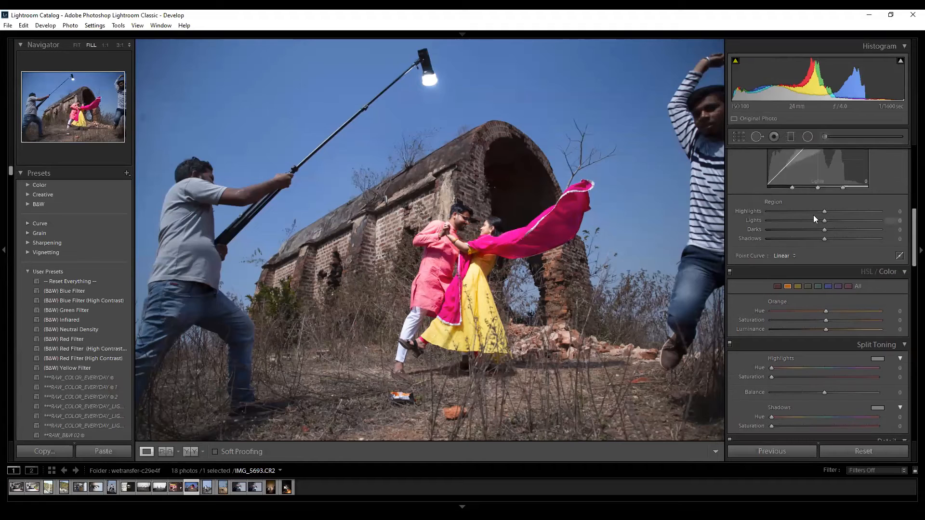
# Try the Tone Curve's Darks region at -100 and the Basic Blacks adjustment at -100 for comparison, undoing each change.
pyautogui.moveTo(822, 228); pyautogui.dragTo(762, 224)
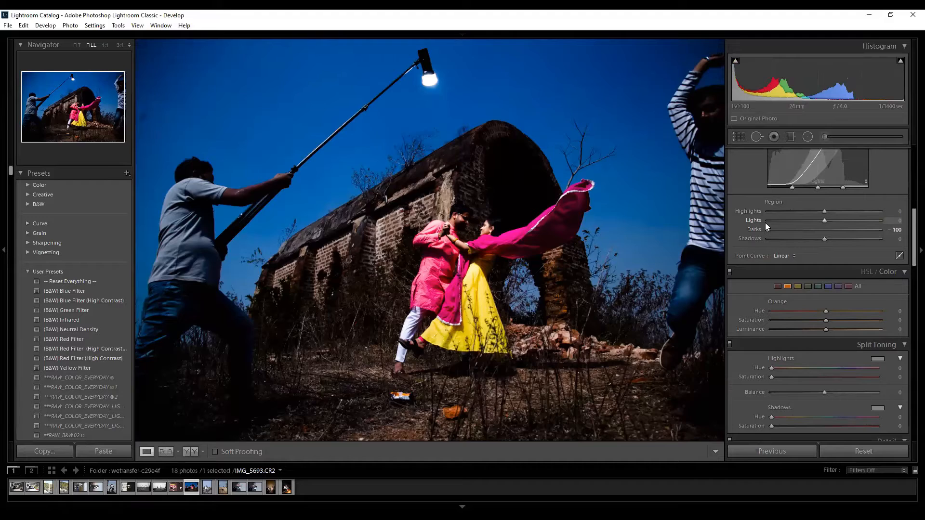
pyautogui.hotkey('ctrl', 'z')
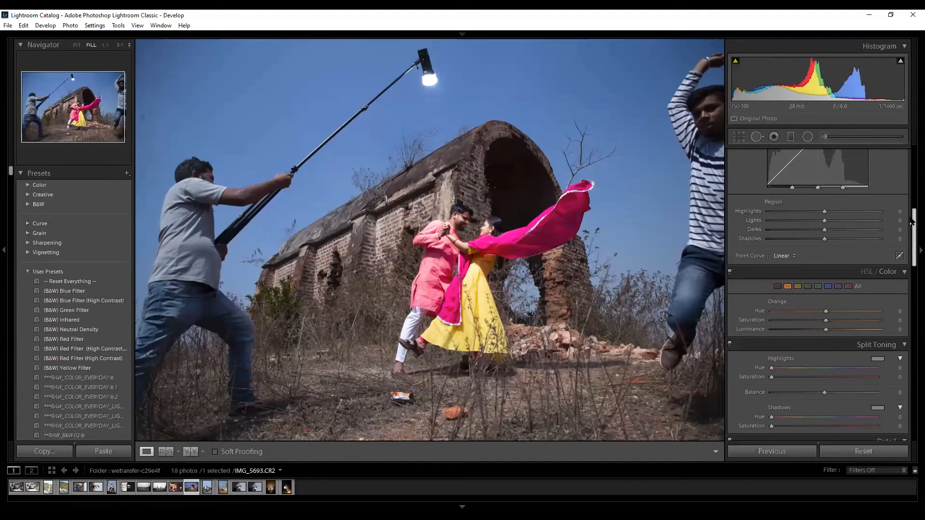
pyautogui.scroll(8, 819, 207)
pyautogui.moveTo(822, 173); pyautogui.dragTo(756, 167)
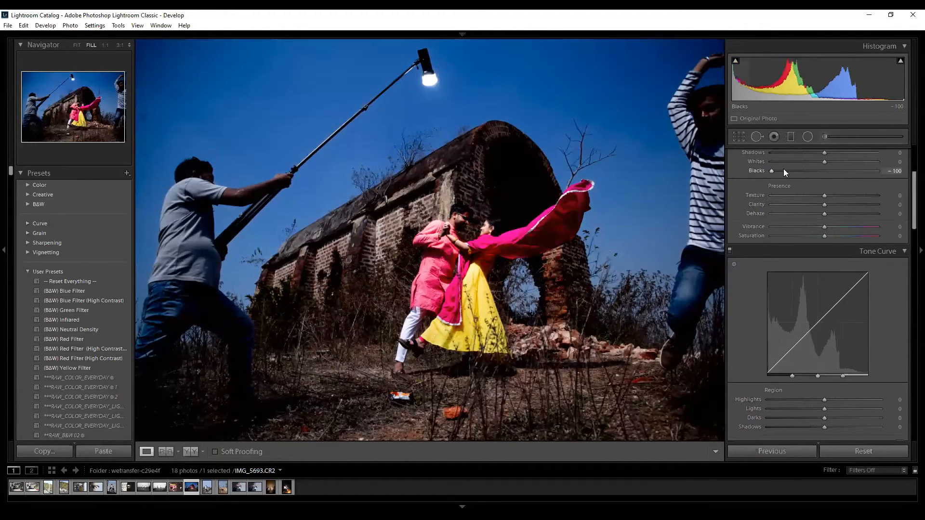
pyautogui.hotkey('ctrl', 'z')
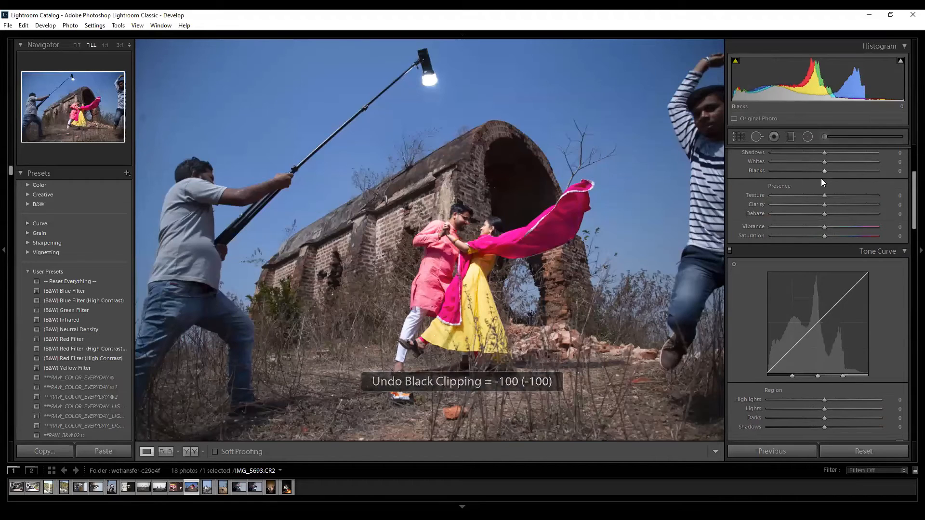
pyautogui.moveTo(822, 173); pyautogui.dragTo(752, 170)
pyautogui.hotkey('ctrl', 'z')
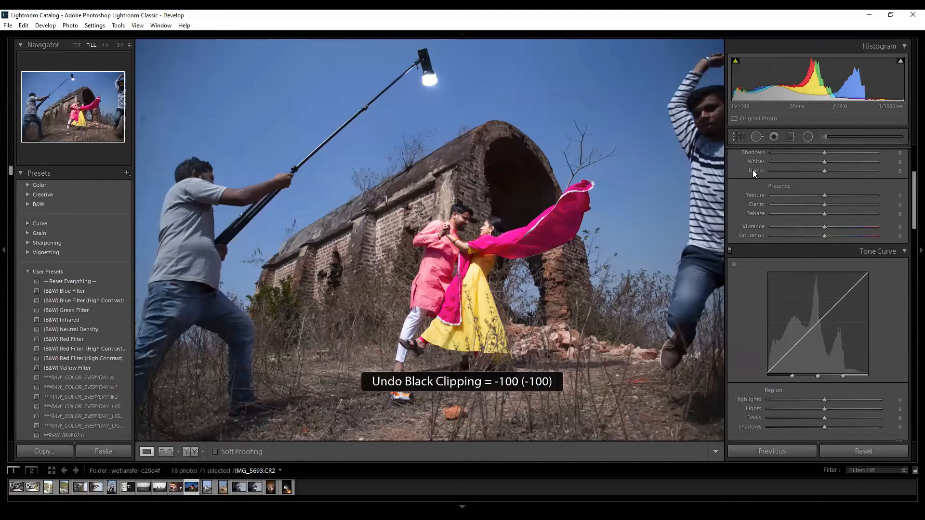
# Compare the Tone Curve's Shadows region at -100 with its Darks region at -100, undoing each change.
pyautogui.moveTo(913, 185); pyautogui.dragTo(910, 216)
pyautogui.moveTo(824, 265); pyautogui.dragTo(757, 269)
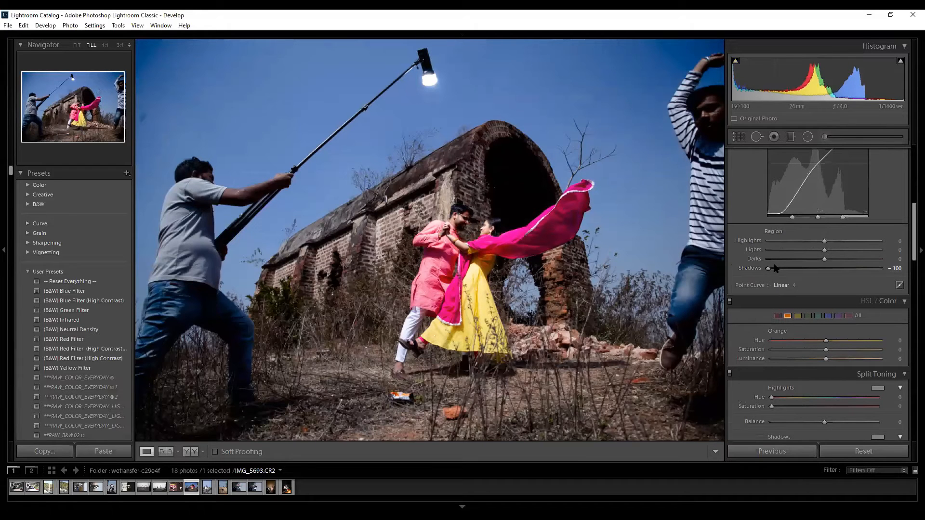
pyautogui.hotkey('ctrl', 'z')
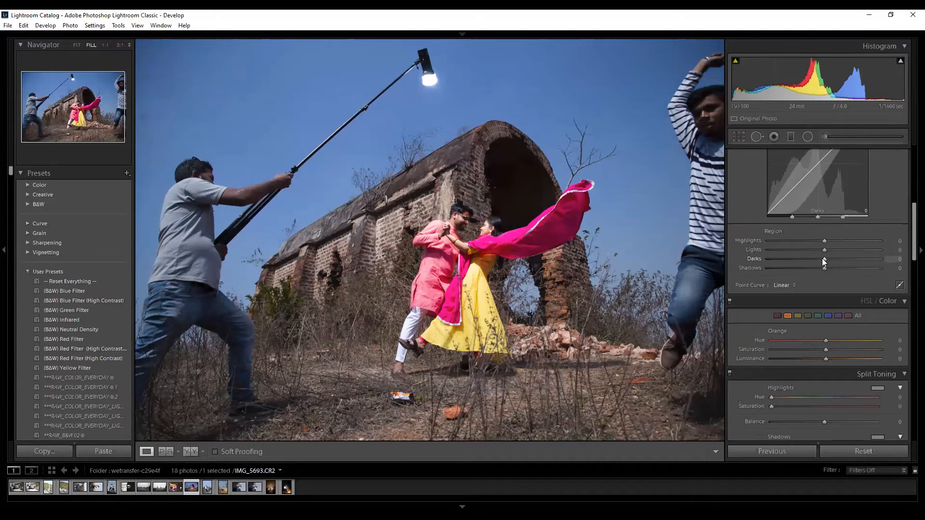
pyautogui.moveTo(822, 258); pyautogui.dragTo(757, 258)
pyautogui.hotkey('ctrl', 'z')
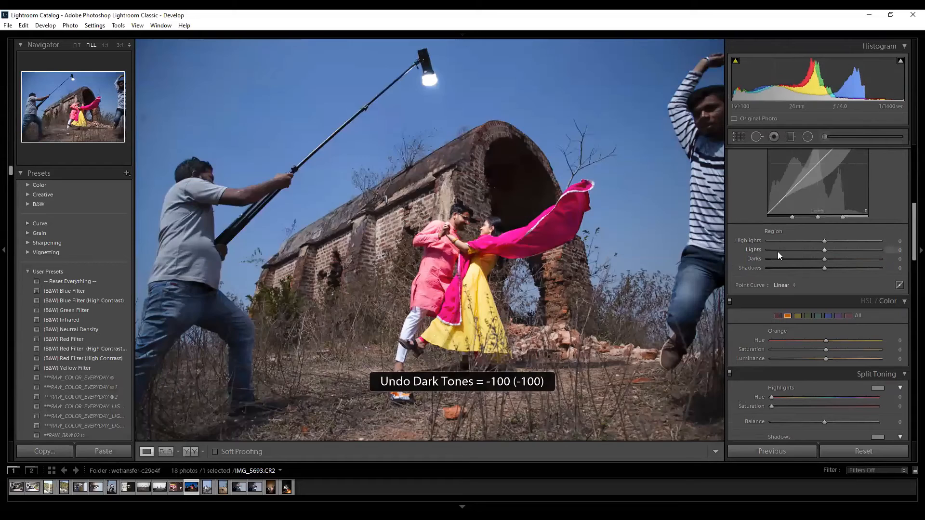
pyautogui.moveTo(824, 268); pyautogui.dragTo(756, 269)
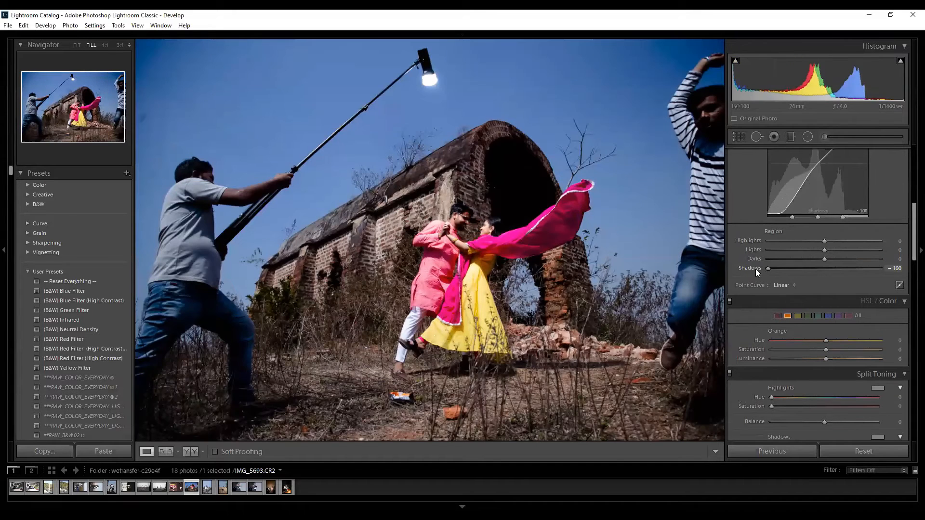
pyautogui.hotkey('ctrl', 'z')
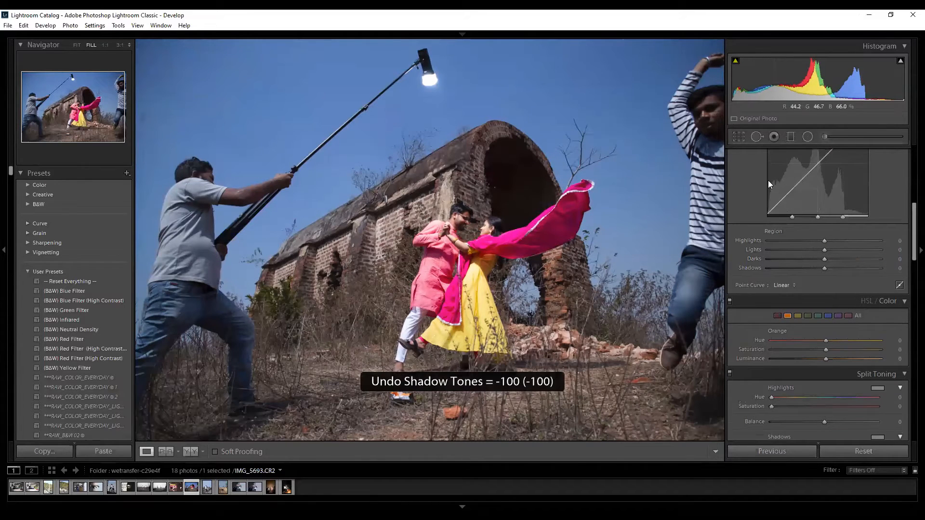
# Try shaping the tone curve directly on the graph, lowering Lights to -99 and raising Darks to about +33, undoing each change.
pyautogui.moveTo(911, 225); pyautogui.dragTo(911, 204)
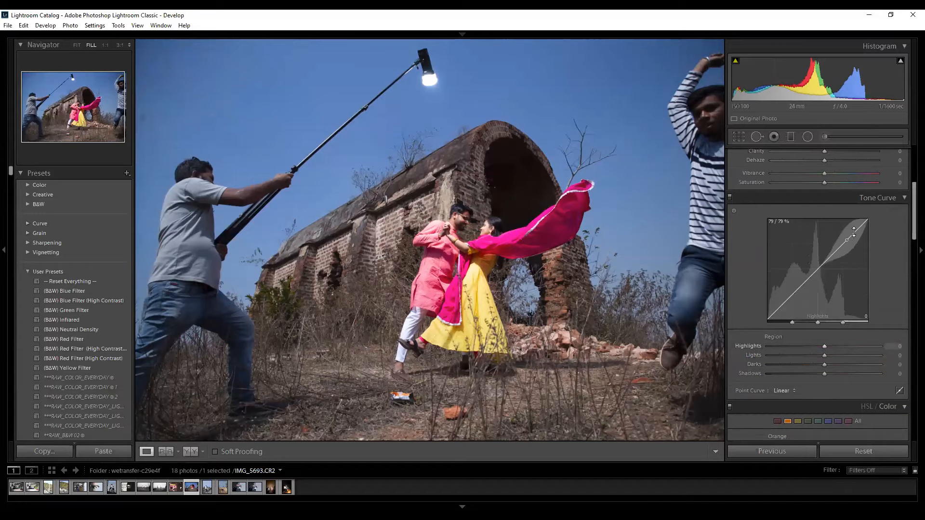
pyautogui.moveTo(842, 236); pyautogui.dragTo(841, 287)
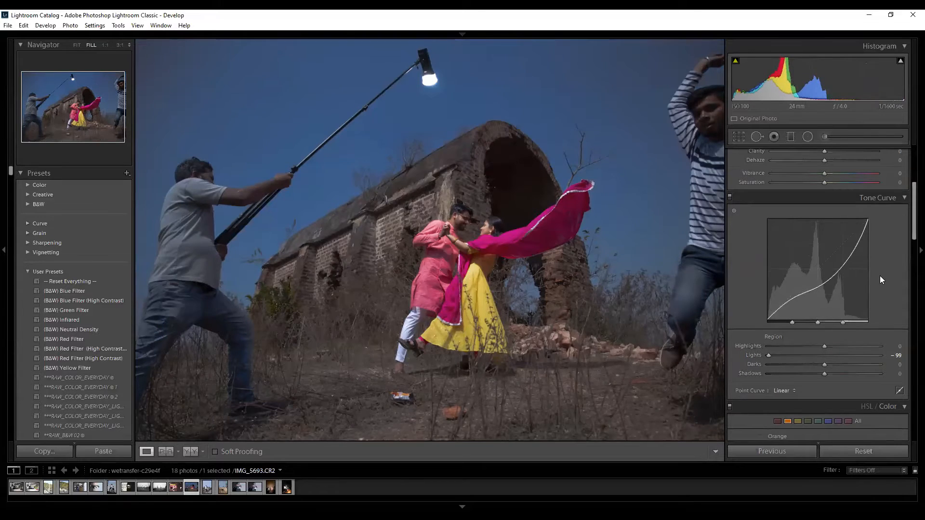
pyautogui.hotkey('ctrl', 'z')
pyautogui.moveTo(803, 282)
pyautogui.mouseDown()
pyautogui.moveTo(804, 292)
pyautogui.moveTo(803, 264)
pyautogui.mouseUp()
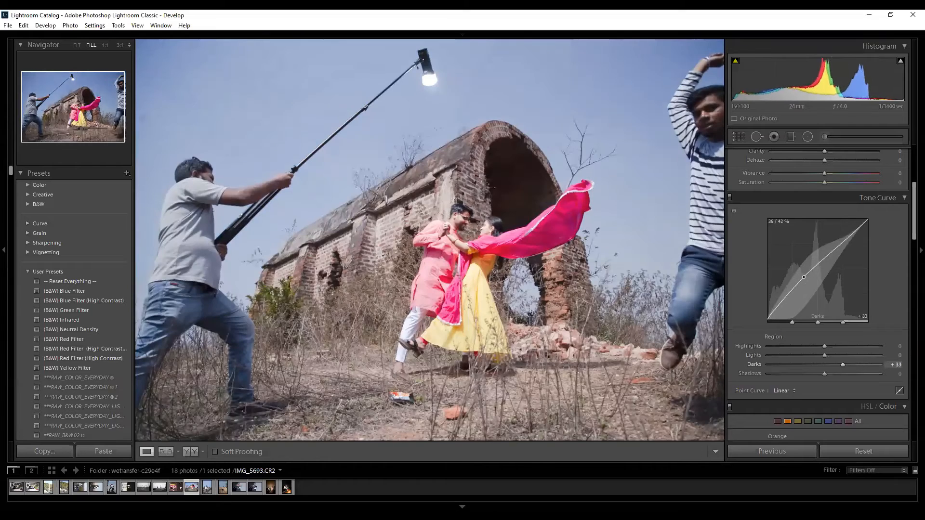
pyautogui.hotkey('ctrl', 'z')
pyautogui.hotkey('ctrl', 'z')
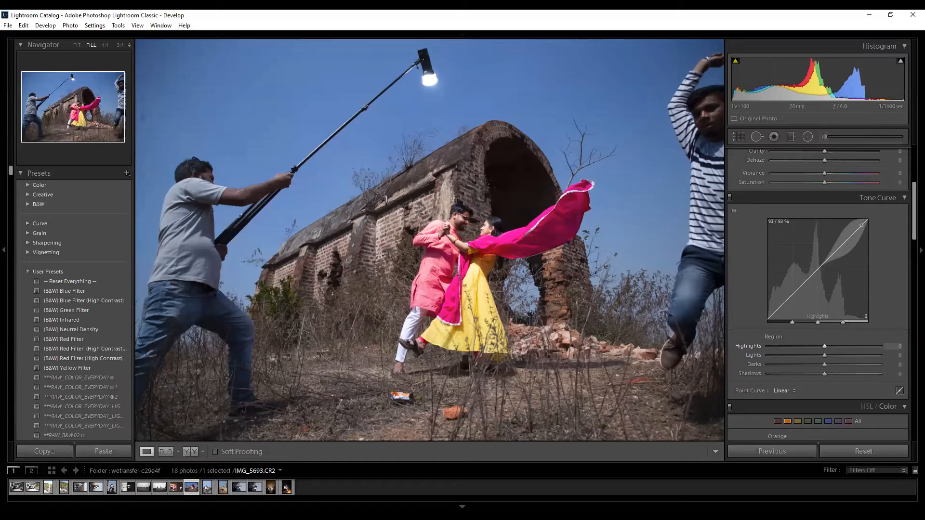
# Try raising the tone curve on its graph with Highlights at +57, Shadows at +42 and Lights at +16, clearing each change.
pyautogui.moveTo(861, 226)
pyautogui.mouseDown()
pyautogui.moveTo(862, 235)
pyautogui.moveTo(875, 219)
pyautogui.mouseUp()
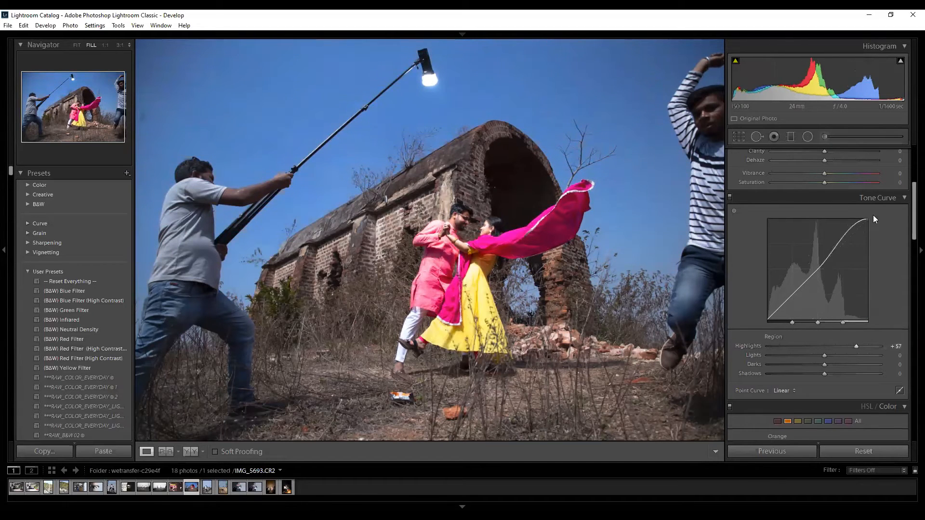
pyautogui.click(863, 451)
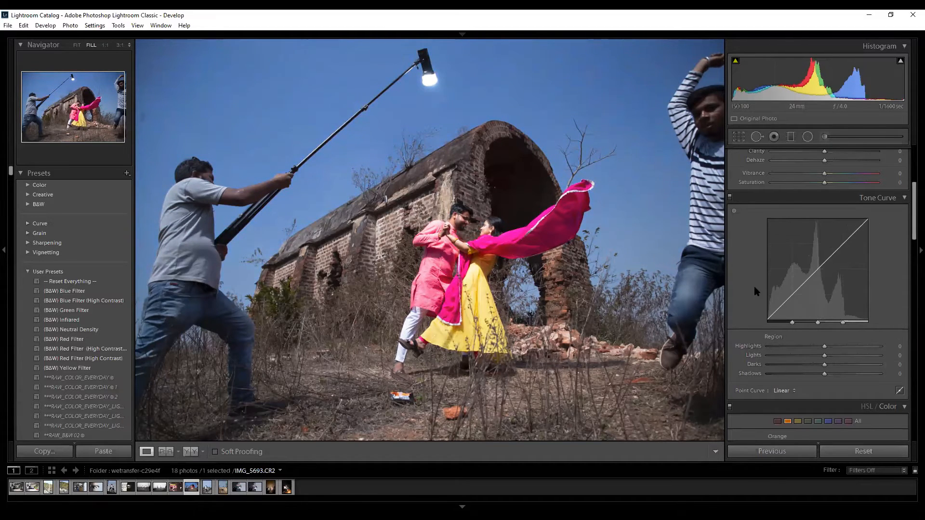
pyautogui.moveTo(772, 315)
pyautogui.mouseDown()
pyautogui.moveTo(771, 306)
pyautogui.moveTo(771, 315)
pyautogui.mouseUp()
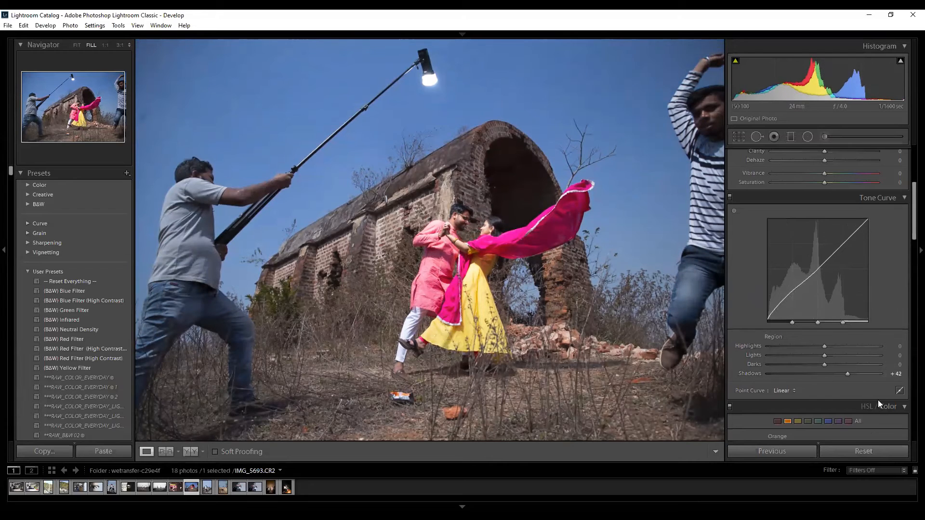
pyautogui.hotkey('ctrl', 'z')
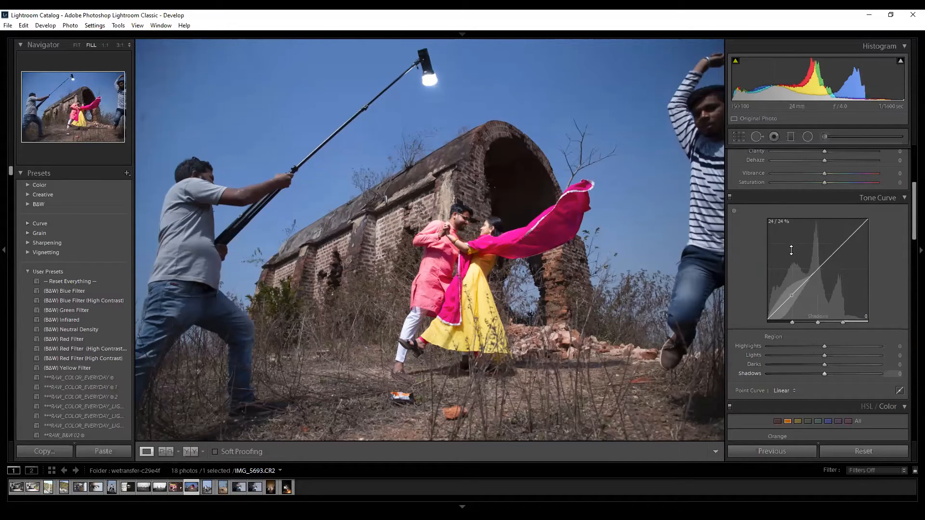
pyautogui.moveTo(819, 261)
pyautogui.mouseDown()
pyautogui.moveTo(819, 278)
pyautogui.moveTo(819, 265)
pyautogui.mouseUp()
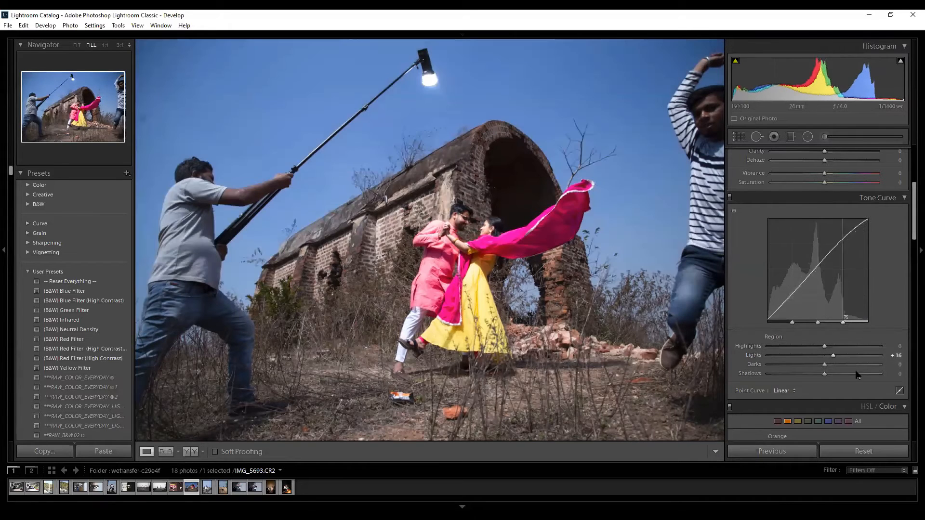
pyautogui.click(867, 451)
# Pull the tone curve down on its graph to Highlights -52, Shadows -21 and Darks -77.
pyautogui.moveTo(864, 220); pyautogui.dragTo(864, 243)
pyautogui.moveTo(778, 306); pyautogui.dragTo(777, 318)
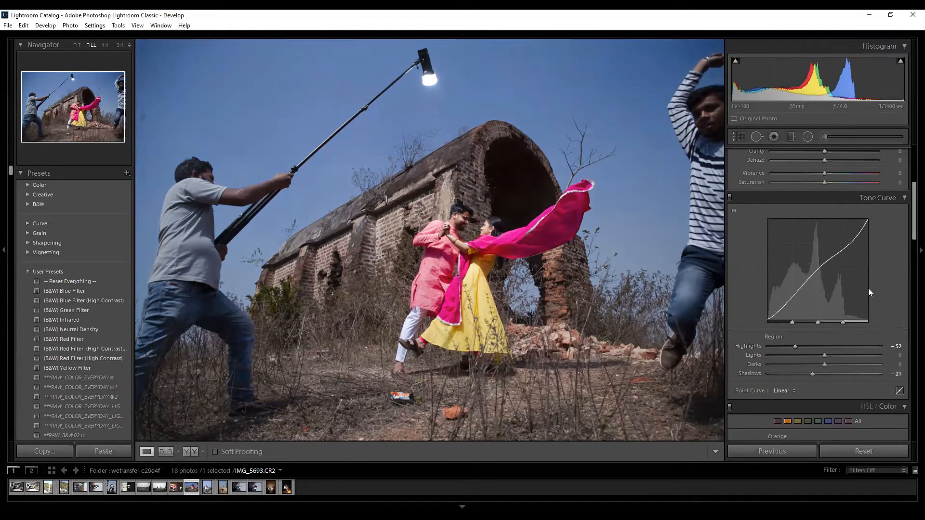
pyautogui.moveTo(808, 280); pyautogui.dragTo(808, 295)
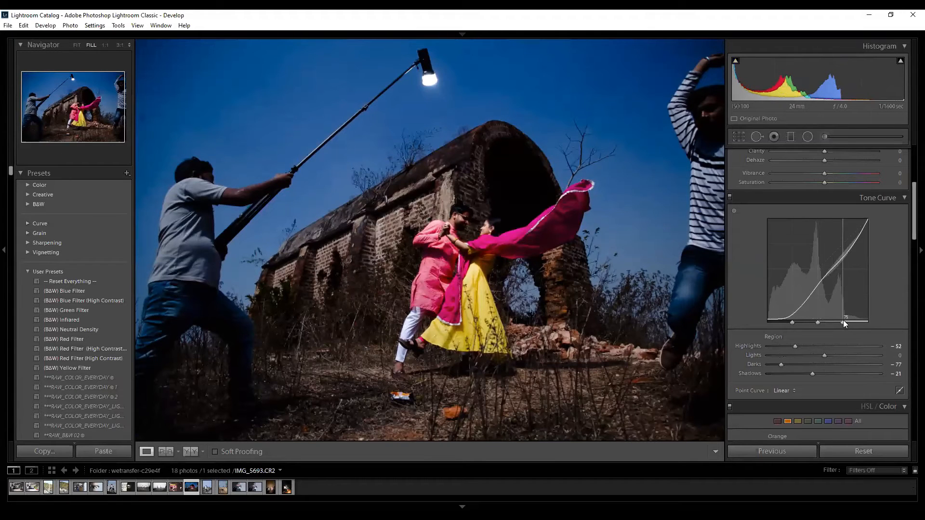
# Try shifting the Tone Curve's region split points back and forth along the graph, and reset the photo's adjustments.
pyautogui.moveTo(843, 321); pyautogui.dragTo(761, 312)
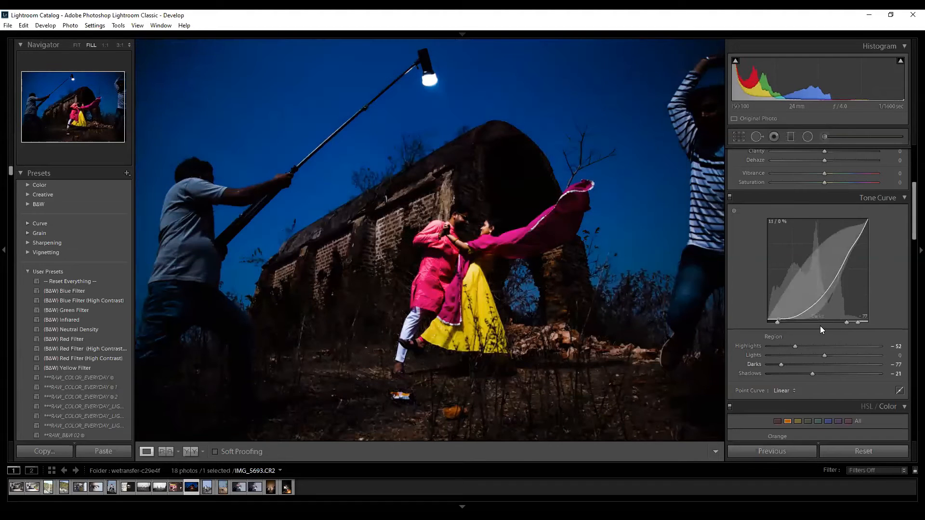
pyautogui.moveTo(845, 322); pyautogui.dragTo(790, 321)
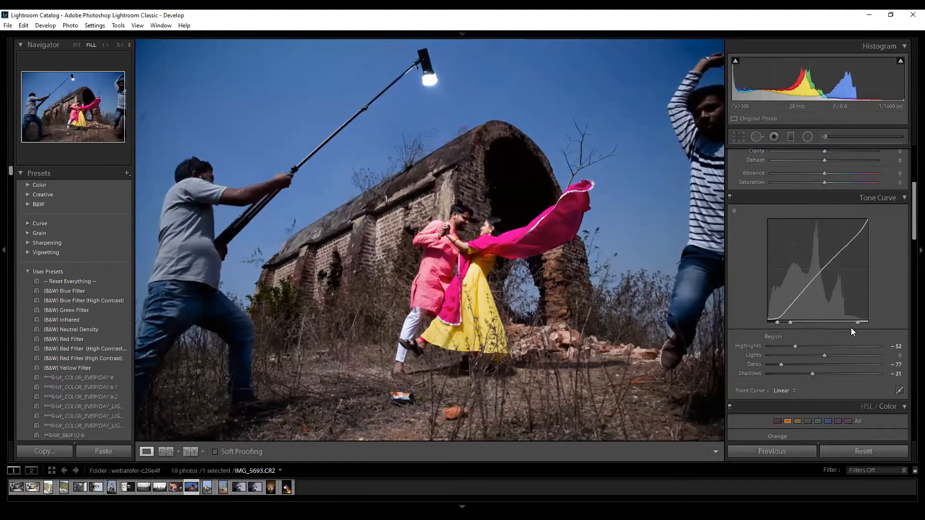
pyautogui.moveTo(857, 321); pyautogui.dragTo(779, 322)
pyautogui.moveTo(809, 321); pyautogui.dragTo(886, 330)
pyautogui.moveTo(778, 323); pyautogui.dragTo(812, 330)
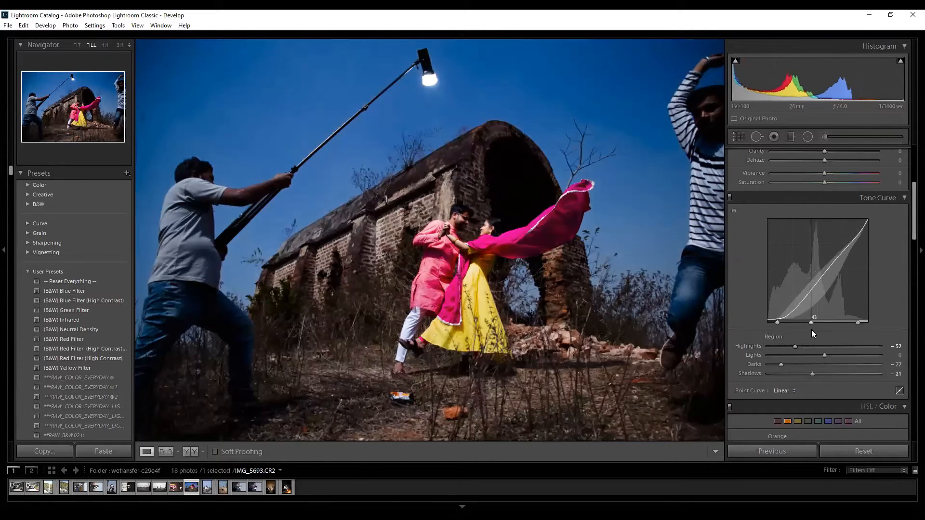
pyautogui.click(850, 450)
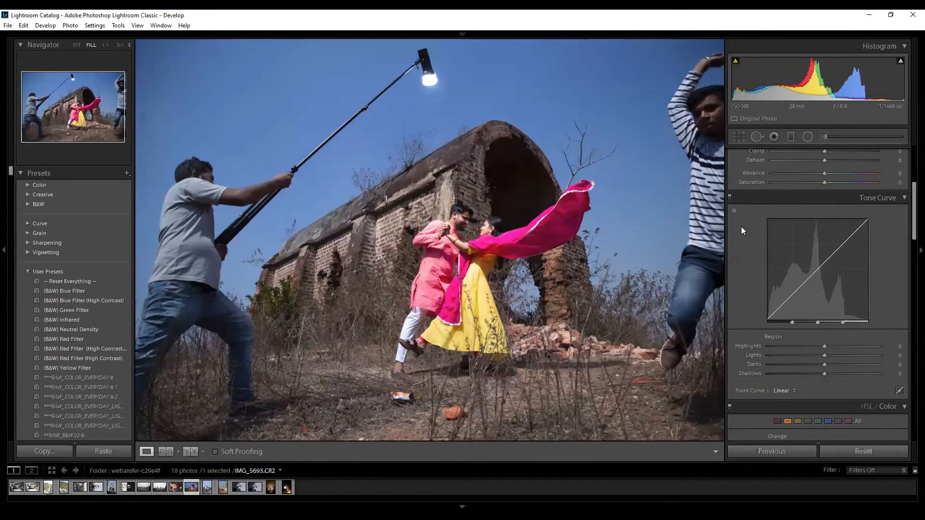
# Try the Tone Curve's targeted adjustment on the blue sky and on the dark arch interior, resetting the photo after each.
pyautogui.click(734, 210)
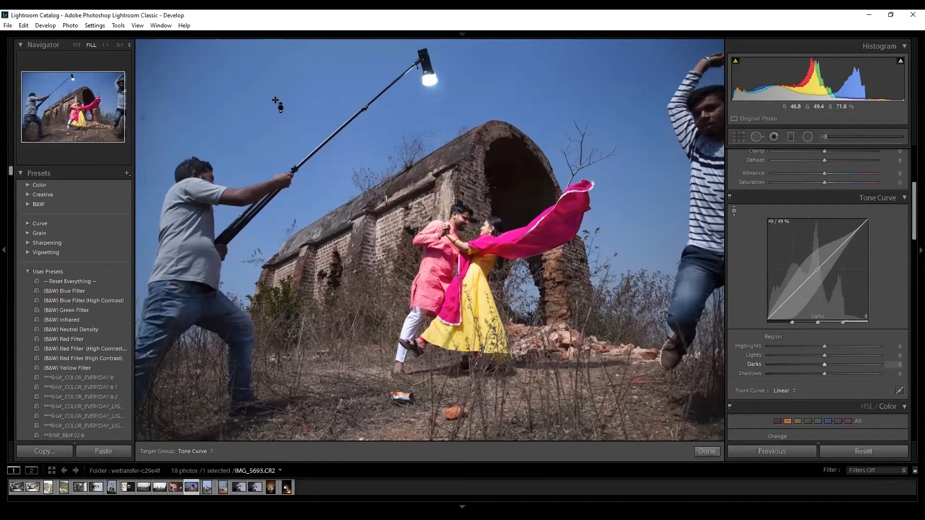
pyautogui.moveTo(276, 102); pyautogui.dragTo(310, 133)
pyautogui.click(863, 452)
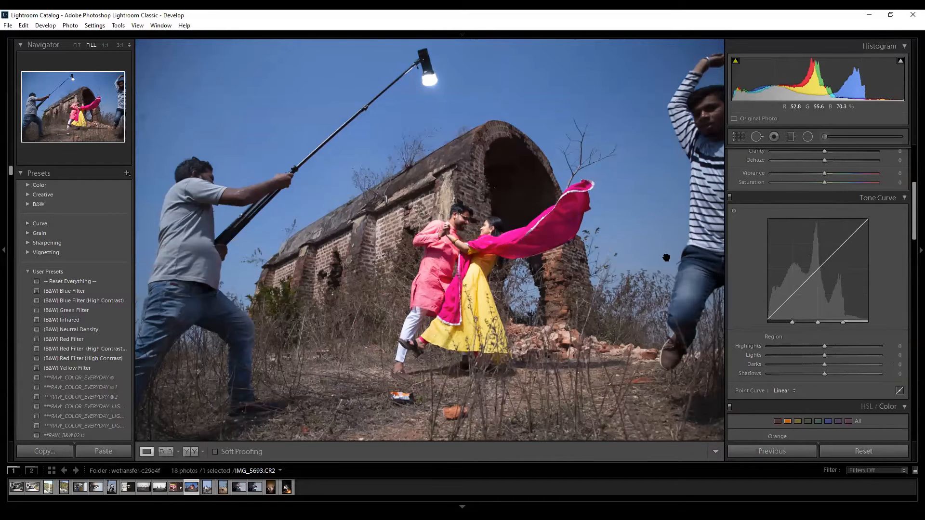
pyautogui.click(733, 212)
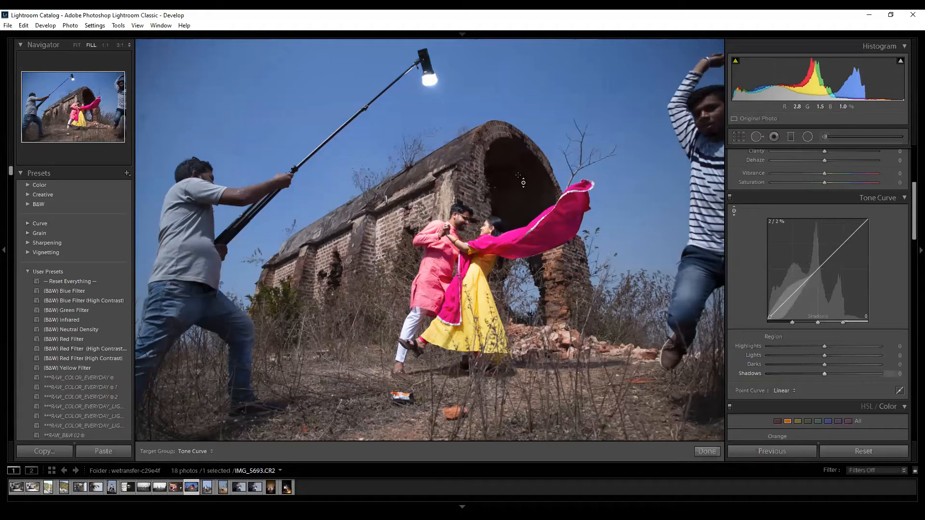
pyautogui.moveTo(514, 169); pyautogui.dragTo(467, 152)
pyautogui.click(845, 451)
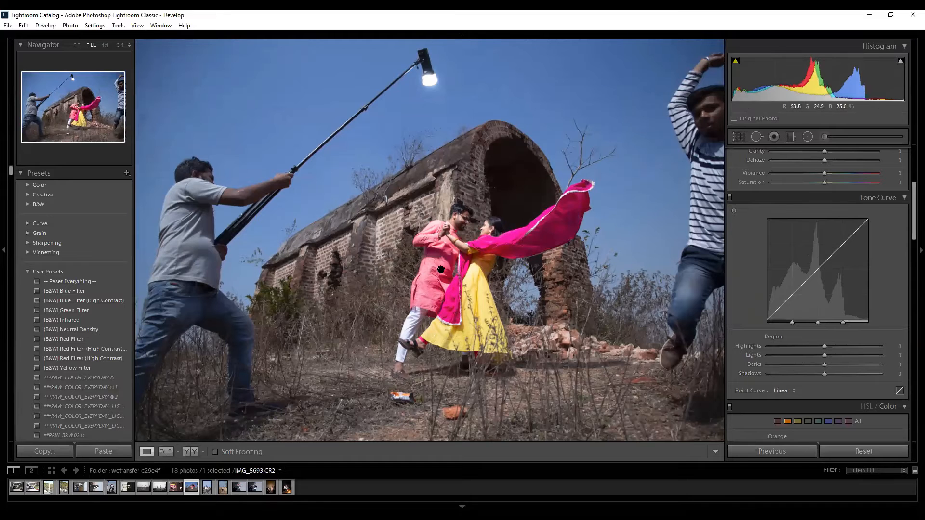
# Try the Tone Curve's targeted adjustment on the dry grass below the ruin, raising Shadows to +3, and reset the photo.
pyautogui.click(733, 211)
pyautogui.click(734, 212)
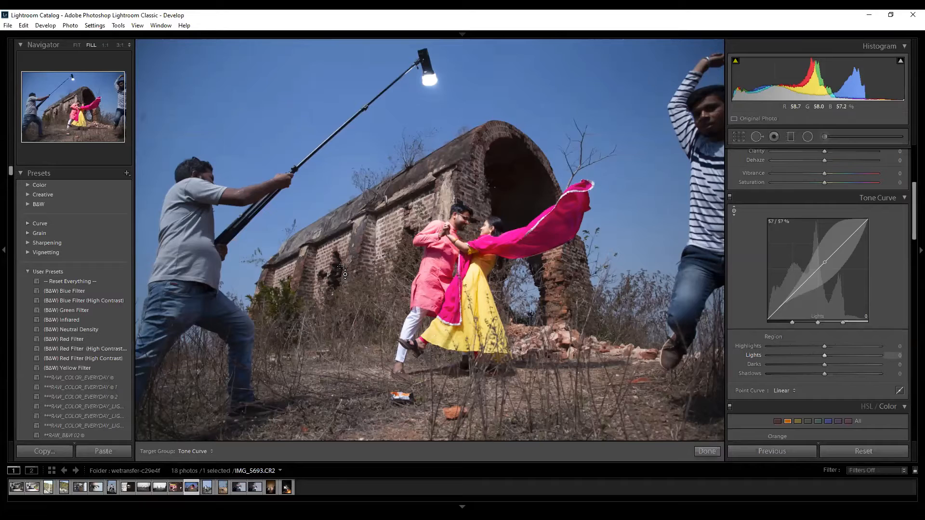
pyautogui.click(733, 211)
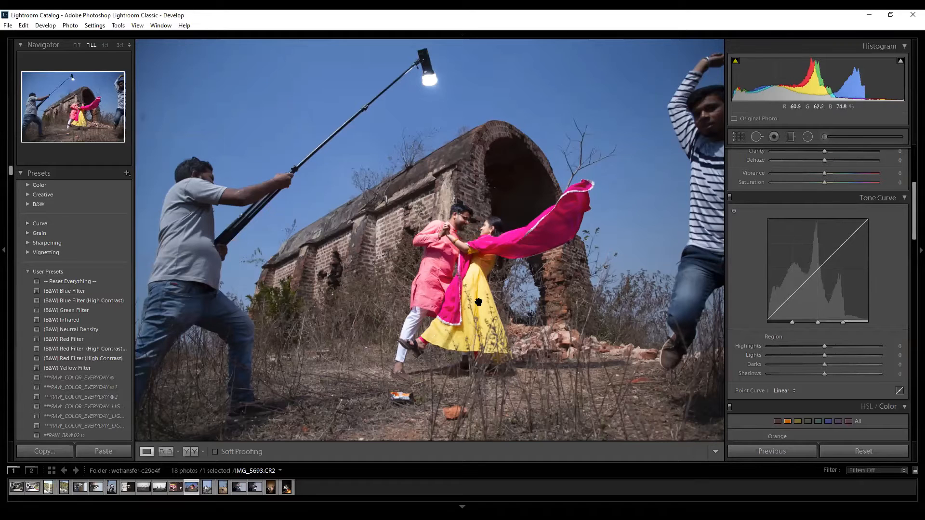
pyautogui.click(734, 211)
pyautogui.moveTo(337, 313)
pyautogui.mouseDown()
pyautogui.moveTo(337, 264)
pyautogui.moveTo(337, 327)
pyautogui.moveTo(337, 277)
pyautogui.moveTo(337, 311)
pyautogui.mouseUp()
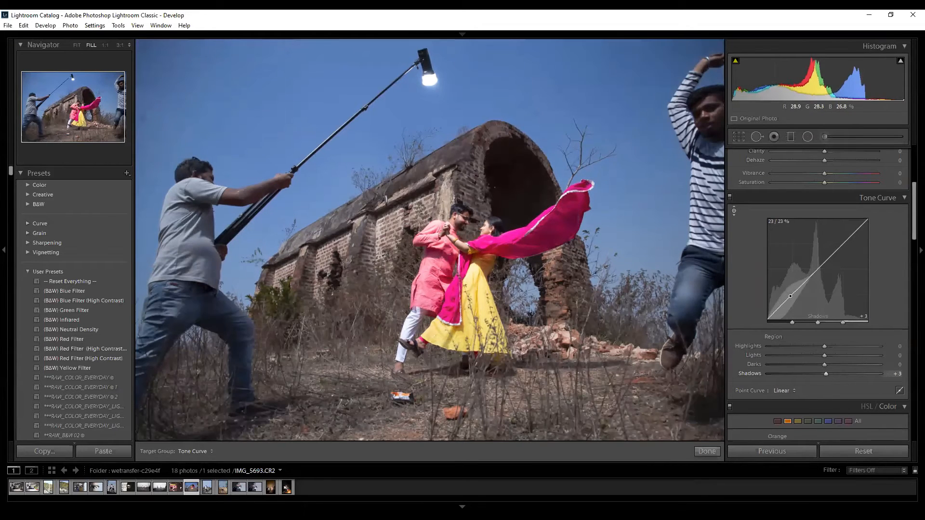
pyautogui.click(846, 451)
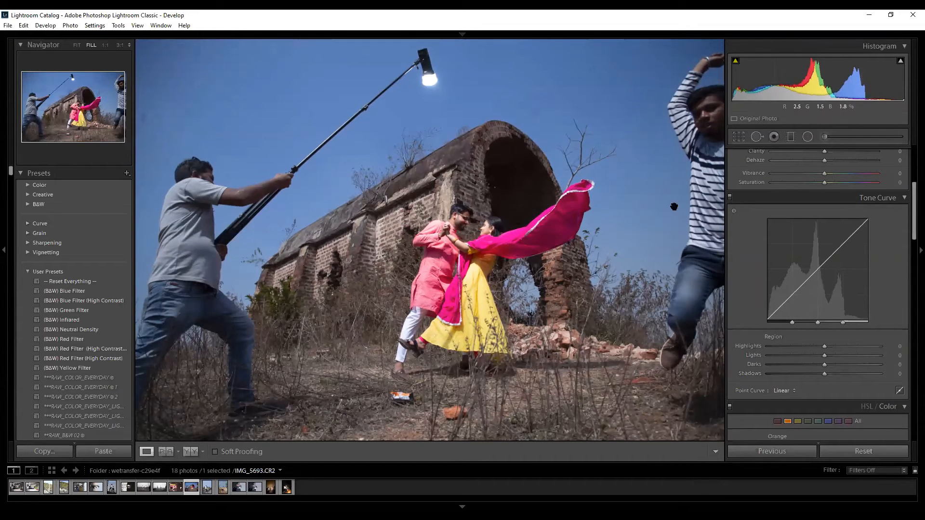
# Try darkening the sky with the Tone Curve's targeted adjustment to Darks -78, and reset the photo.
pyautogui.click(735, 211)
pyautogui.moveTo(475, 80); pyautogui.dragTo(475, 118)
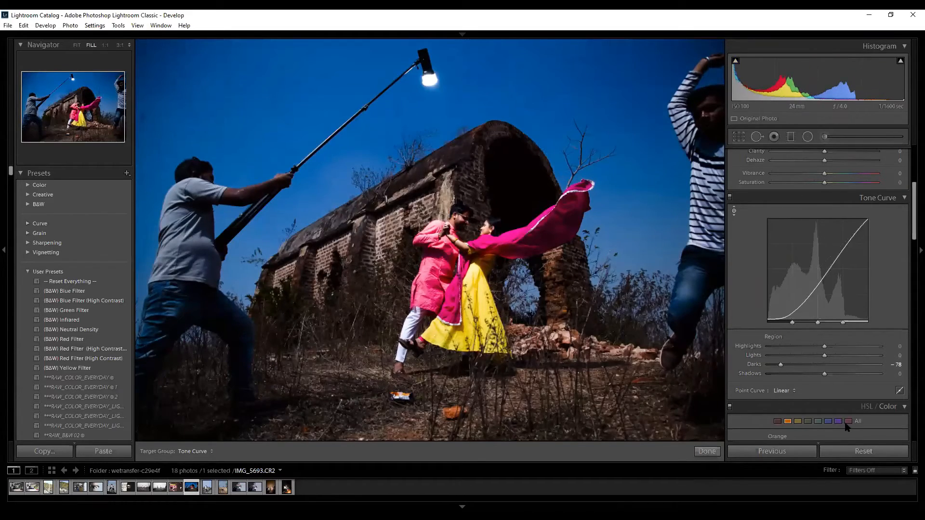
pyautogui.click(863, 451)
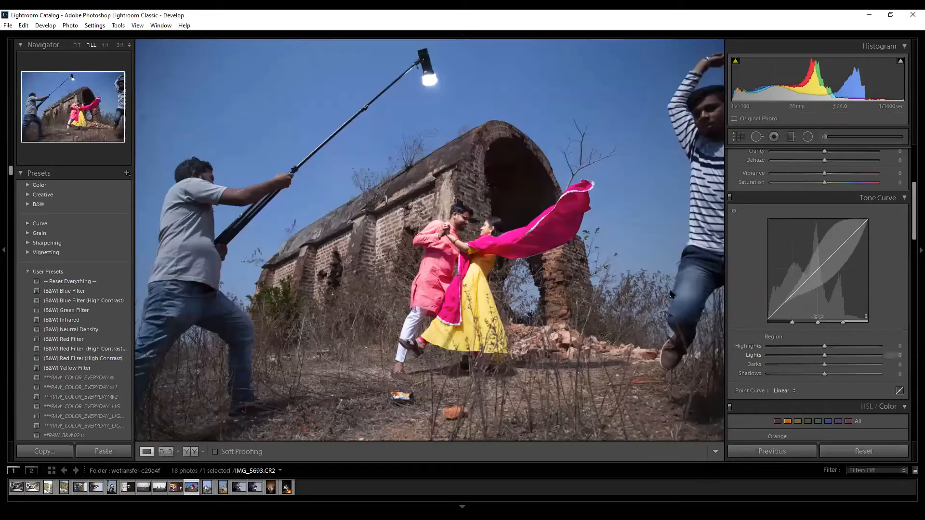
# Try the Tone Curve's targeted adjustment on the couple with Lights at -62 and on the lamp with Highlights at -100, resetting after each.
pyautogui.click(734, 210)
pyautogui.moveTo(447, 192); pyautogui.dragTo(446, 224)
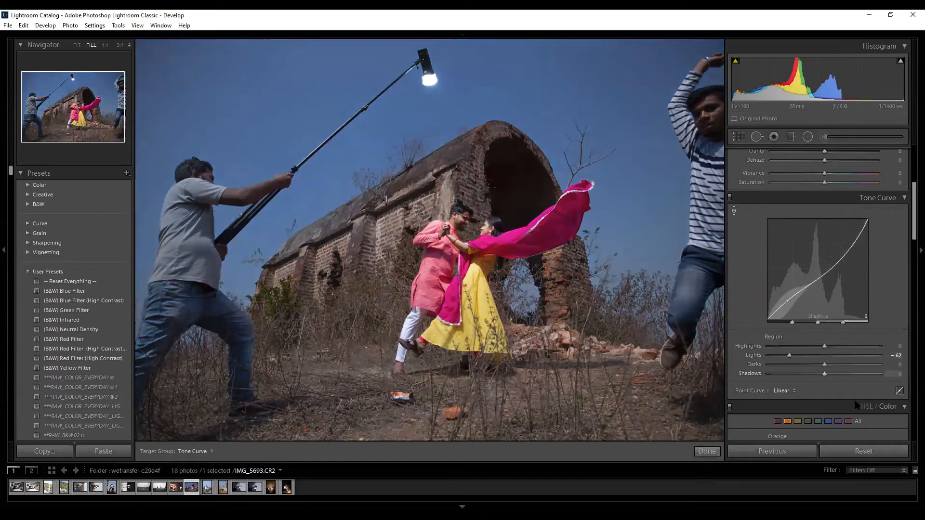
pyautogui.click(861, 451)
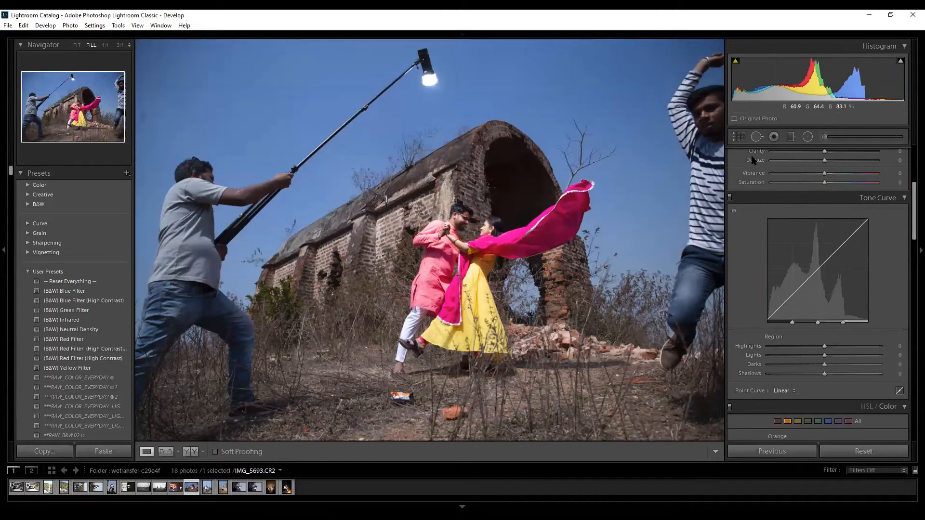
pyautogui.click(733, 211)
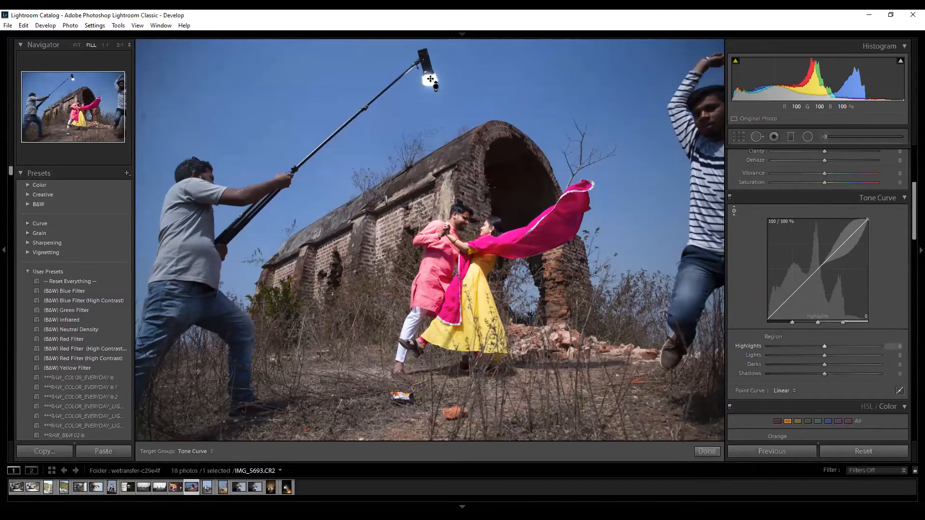
pyautogui.moveTo(429, 79)
pyautogui.mouseDown()
pyautogui.moveTo(429, 126)
pyautogui.moveTo(430, 53)
pyautogui.moveTo(429, 83)
pyautogui.mouseUp()
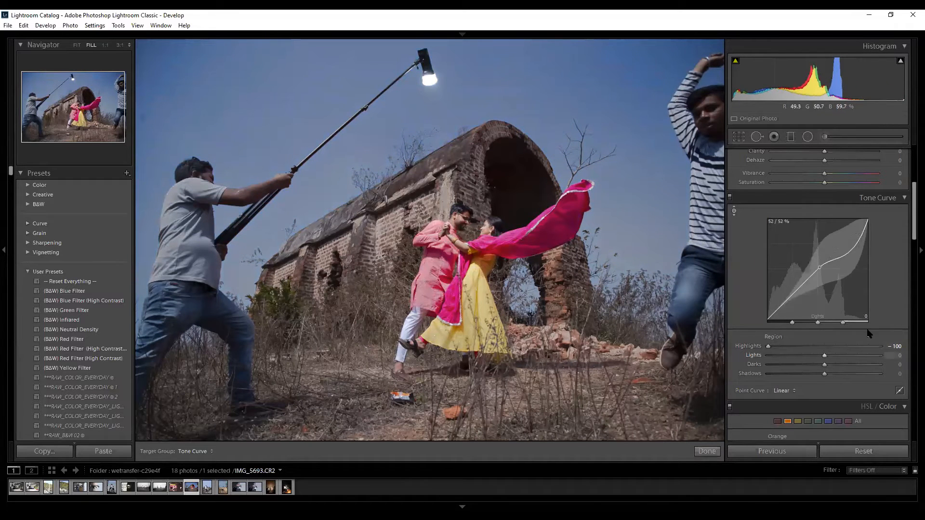
pyautogui.click(863, 451)
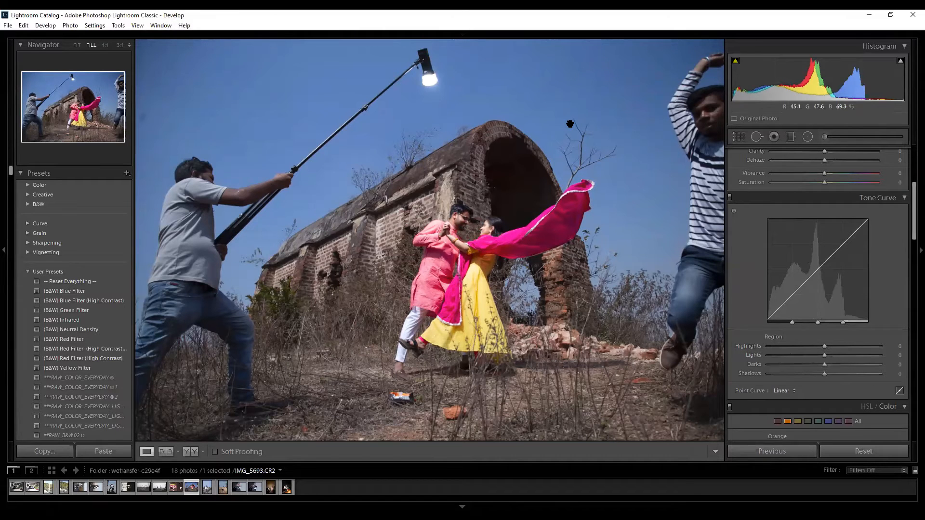
# Switch the Tone Curve to point editing, try lifting the highlights and shadows of the RGB curve with added points, and reset the photo.
pyautogui.click(899, 392)
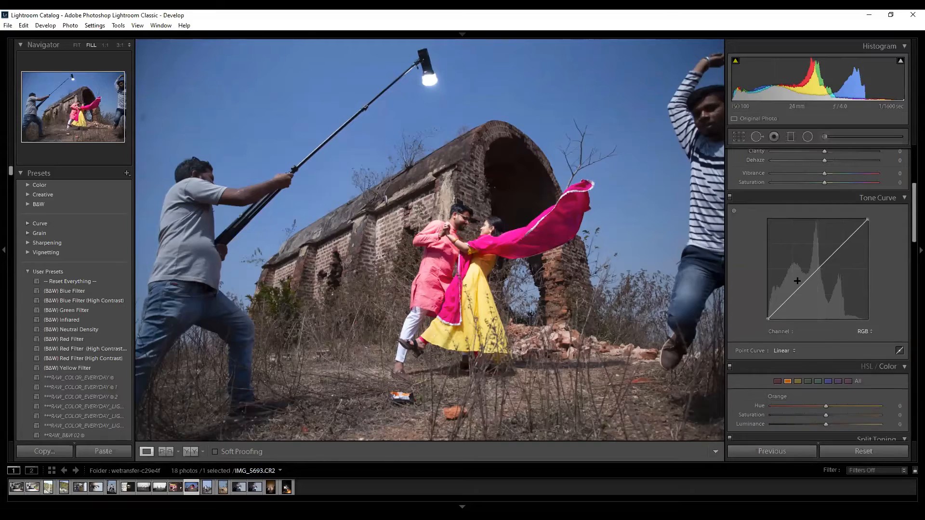
pyautogui.moveTo(815, 264); pyautogui.dragTo(839, 238)
pyautogui.moveTo(794, 287)
pyautogui.mouseDown()
pyautogui.moveTo(790, 303)
pyautogui.moveTo(786, 285)
pyautogui.mouseUp()
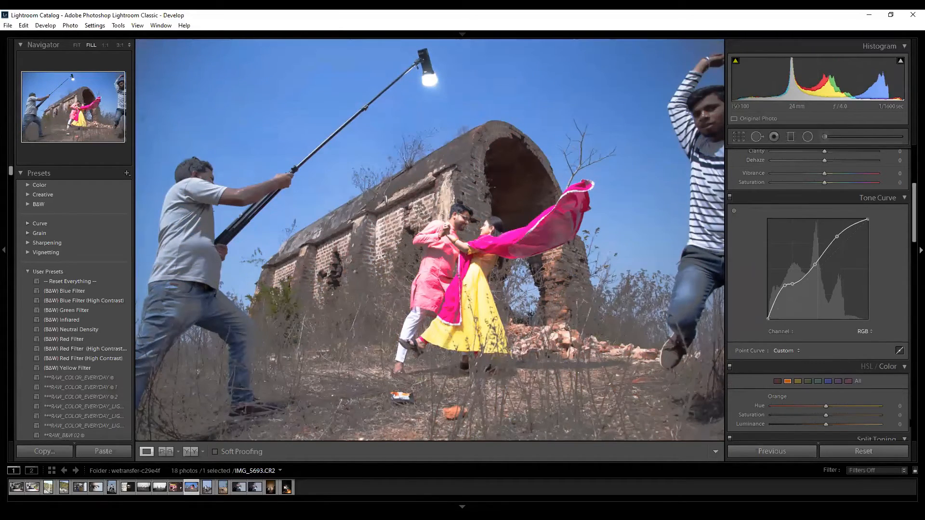
pyautogui.click(863, 451)
# Try raising the RGB curve's highlights, undo the distorted shadow bend, and shift the black point inward to about 10%.
pyautogui.moveTo(842, 245); pyautogui.dragTo(838, 239)
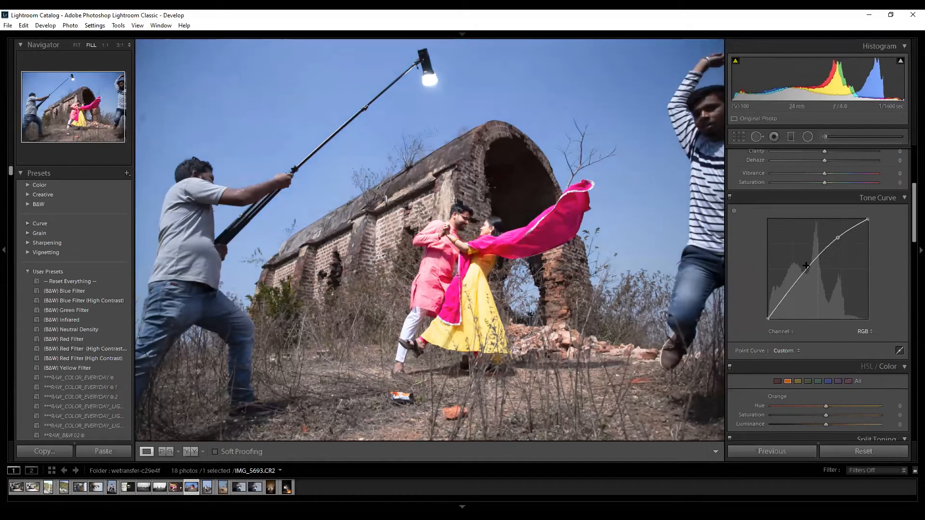
pyautogui.moveTo(808, 274); pyautogui.dragTo(811, 276)
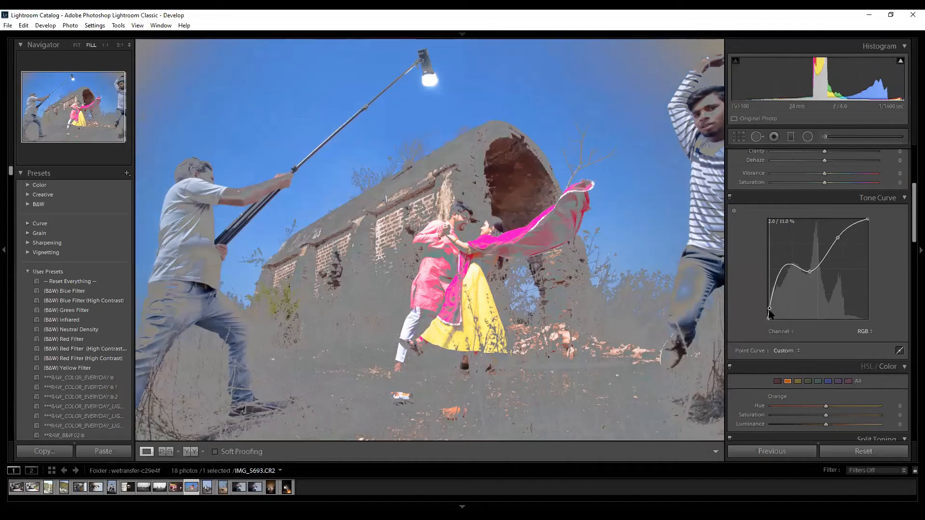
pyautogui.hotkey('ctrl', 'z')
pyautogui.moveTo(769, 321)
pyautogui.mouseDown()
pyautogui.moveTo(768, 304)
pyautogui.moveTo(778, 321)
pyautogui.mouseUp()
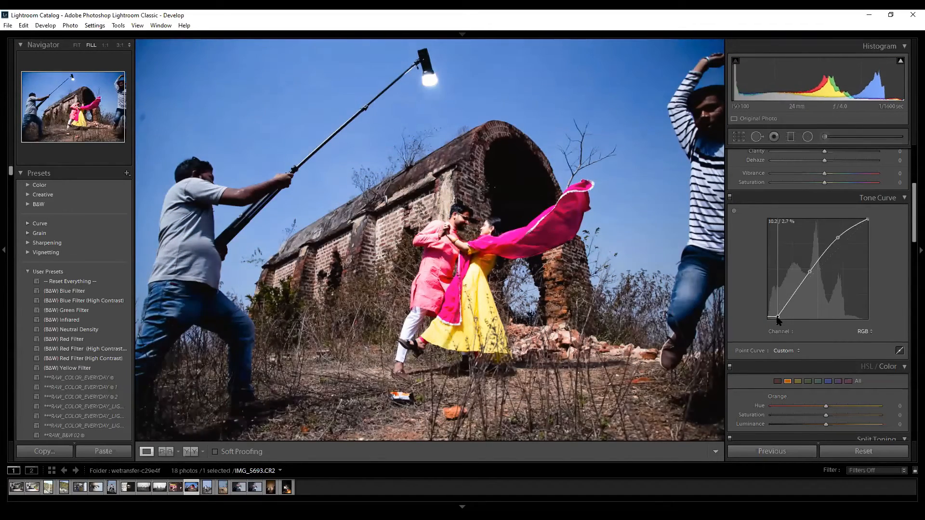
# Try bending the Red channel's point curve above and below the diagonal, and undo the red curve change.
pyautogui.click(864, 332)
pyautogui.click(841, 354)
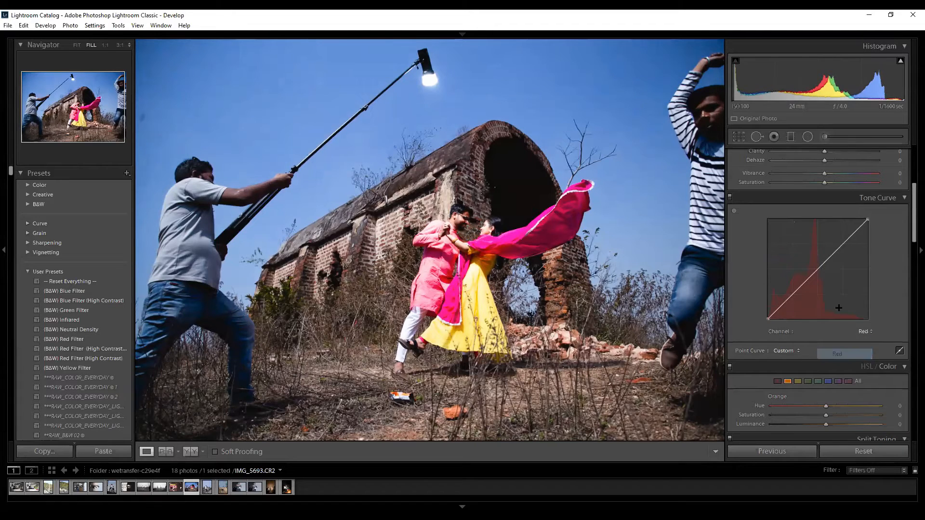
pyautogui.moveTo(818, 269); pyautogui.dragTo(804, 260)
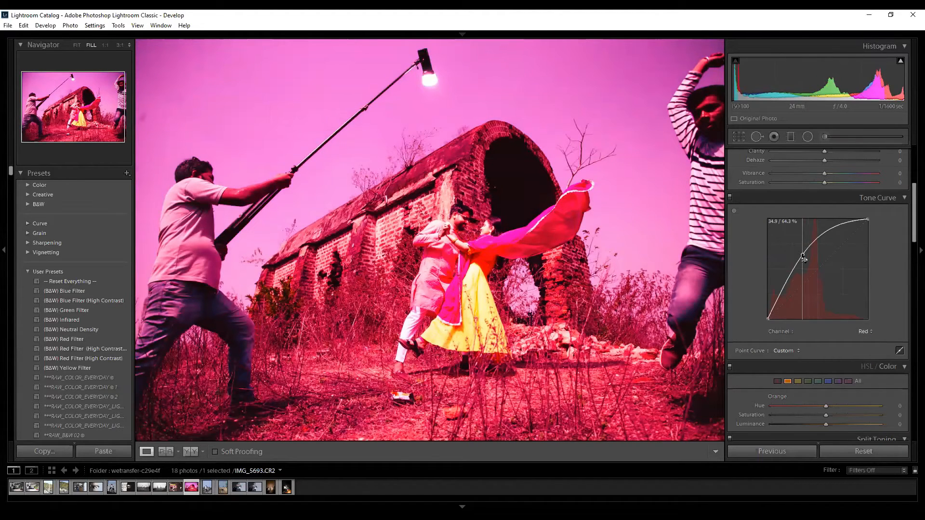
pyautogui.moveTo(804, 260); pyautogui.dragTo(833, 279)
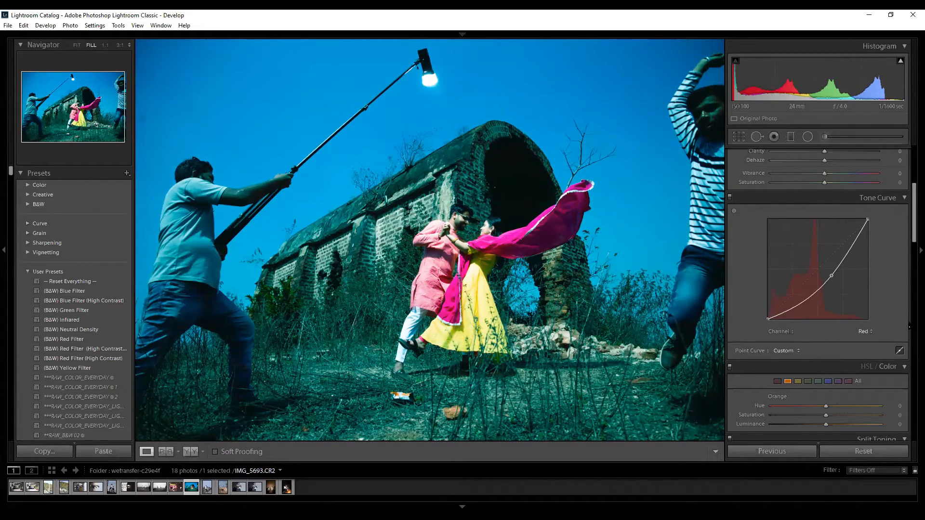
pyautogui.hotkey('ctrl', 'z')
# Try lowering the Green channel's point curve at its midtones to about 57.3 / 39.6 %.
pyautogui.click(864, 332)
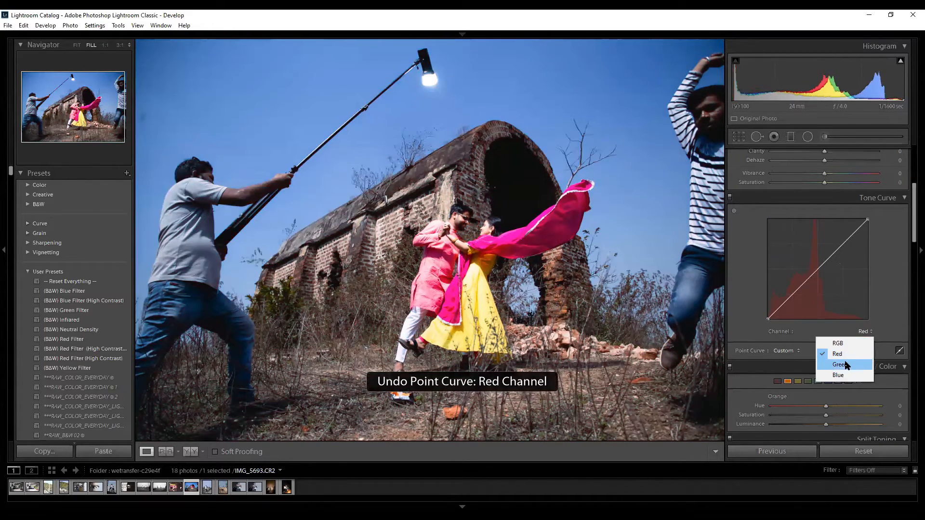
pyautogui.click(840, 364)
pyautogui.moveTo(815, 270)
pyautogui.mouseDown()
pyautogui.moveTo(805, 263)
pyautogui.moveTo(825, 282)
pyautogui.mouseUp()
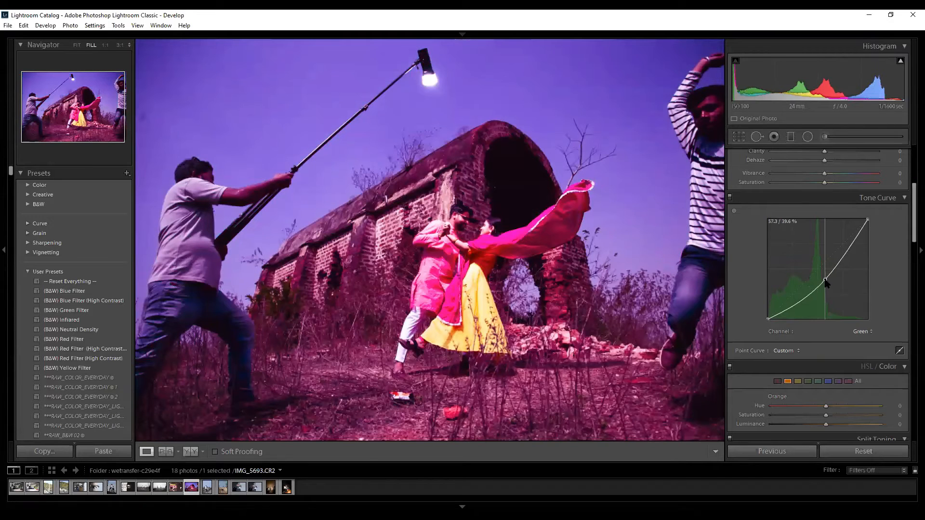
# Try raising the Blue channel's point curve and undo it, try pulling it strongly below the diagonal, and reset the photo.
pyautogui.click(862, 332)
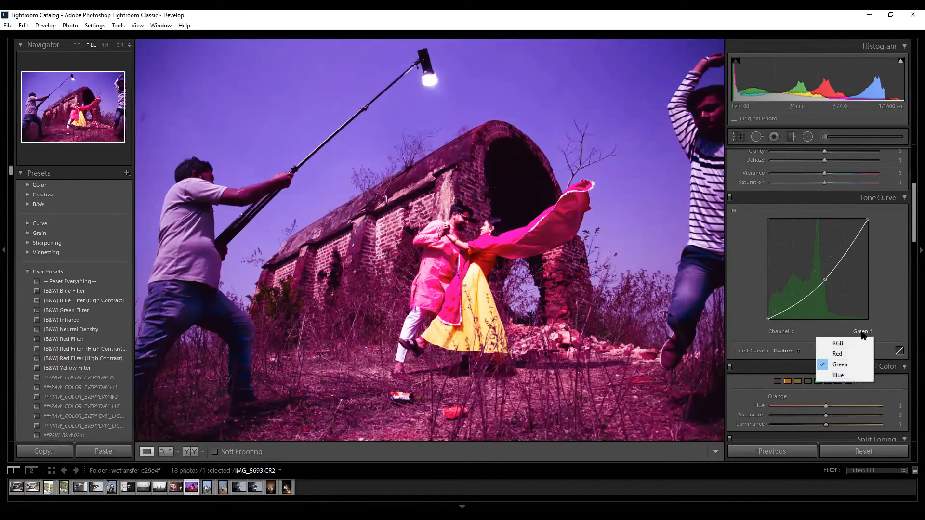
pyautogui.click(847, 376)
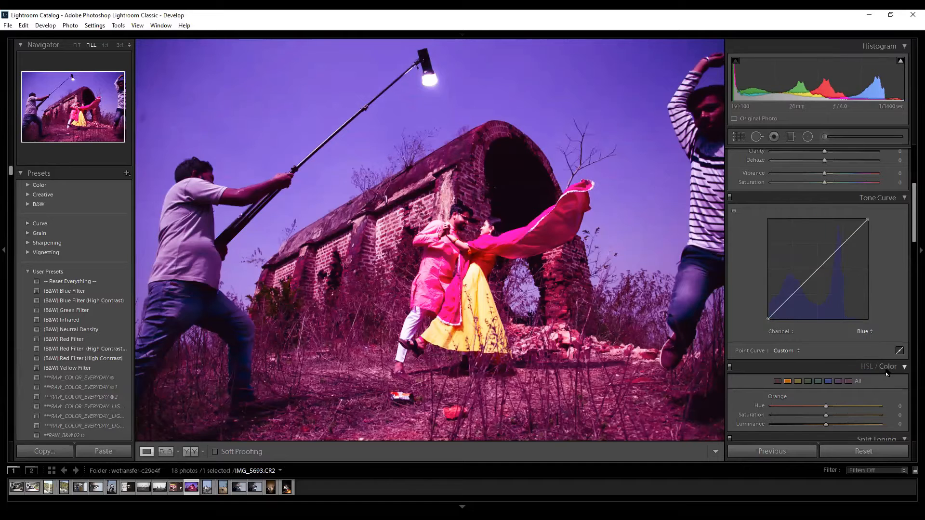
pyautogui.moveTo(816, 263); pyautogui.dragTo(808, 254)
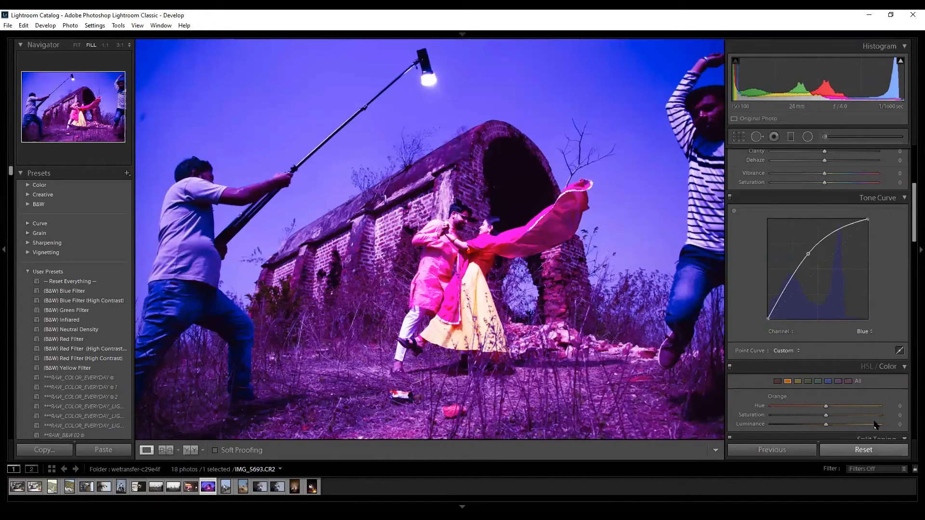
pyautogui.hotkey('ctrl', 'z')
pyautogui.moveTo(813, 276); pyautogui.dragTo(853, 278)
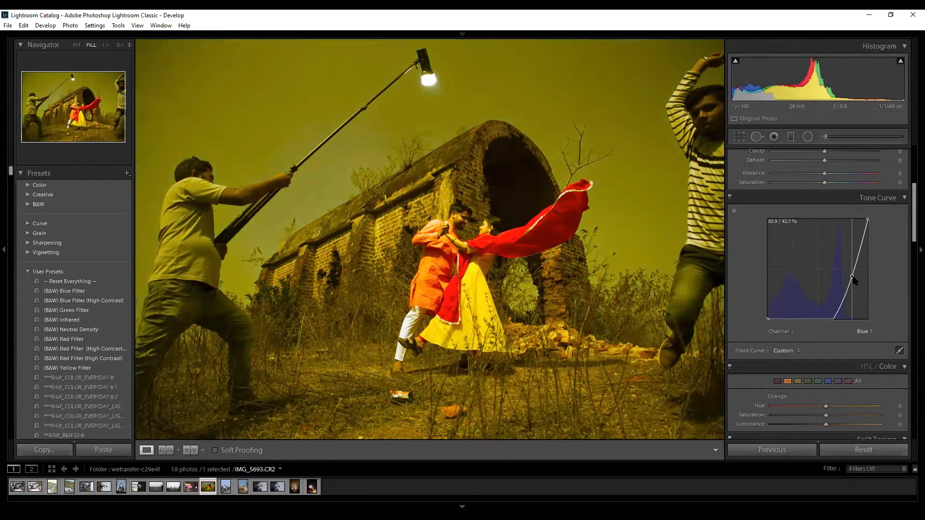
pyautogui.click(863, 449)
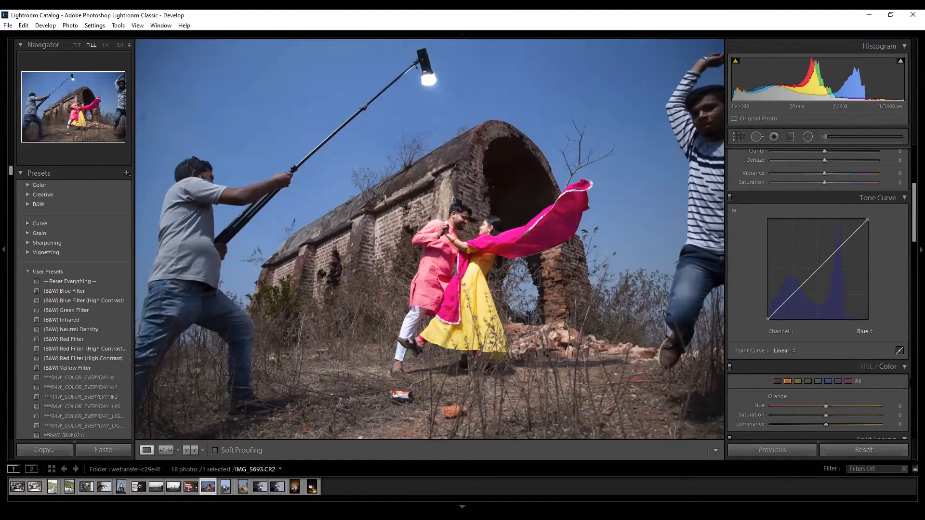
# Return to the region-based Tone Curve, try Shadows -94 with Lights at -80 and at -22 by reshaping the graph, and reset the photo.
pyautogui.click(899, 351)
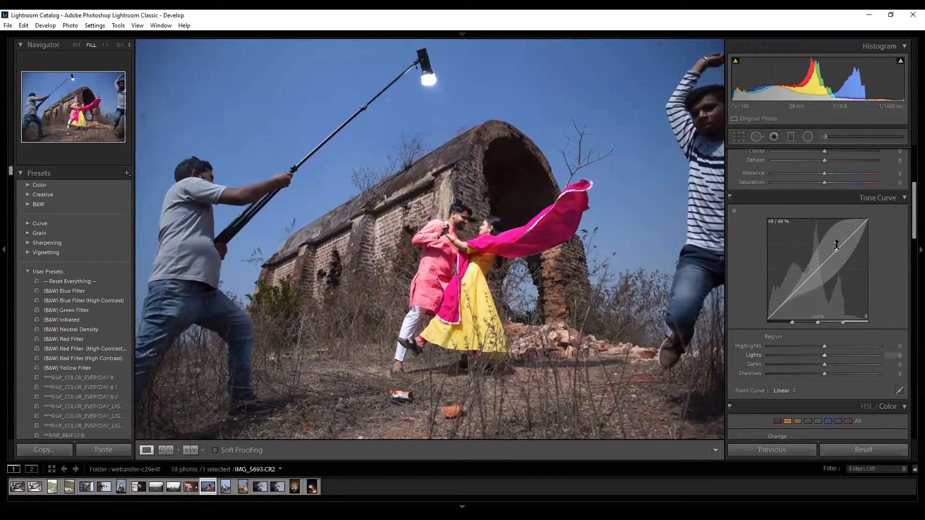
pyautogui.moveTo(836, 246); pyautogui.dragTo(836, 276)
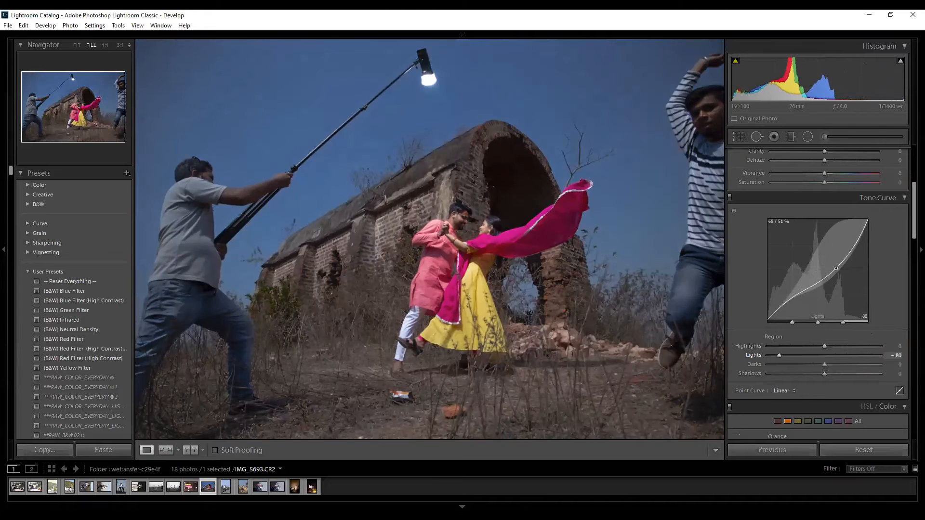
pyautogui.moveTo(786, 302); pyautogui.dragTo(786, 314)
pyautogui.moveTo(819, 281); pyautogui.dragTo(820, 270)
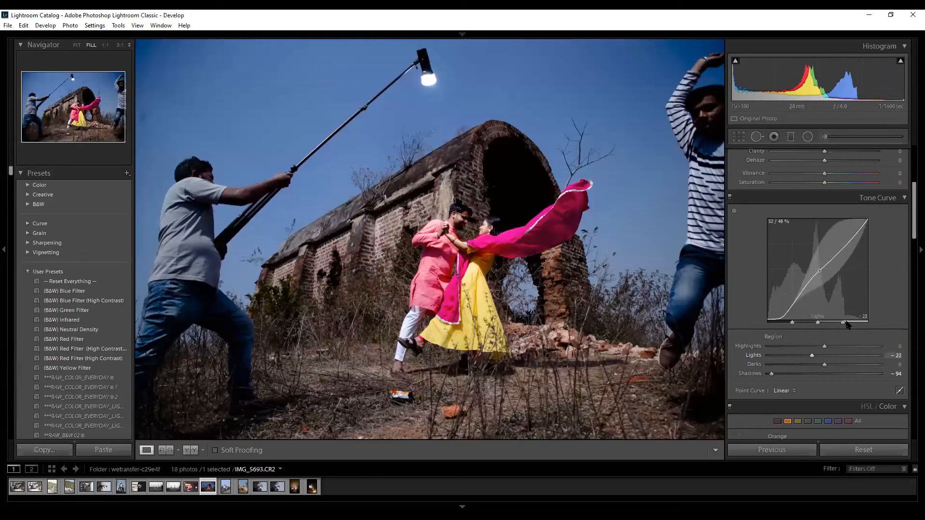
pyautogui.click(892, 450)
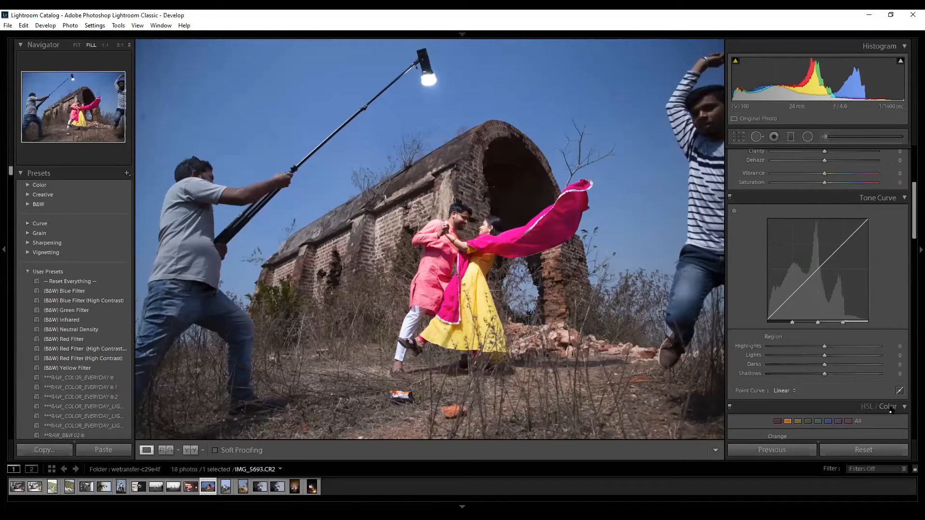
# Switch the Tone Curve back to point editing, try adding and bending several points on the RGB curve, and reset the photo.
pyautogui.click(900, 390)
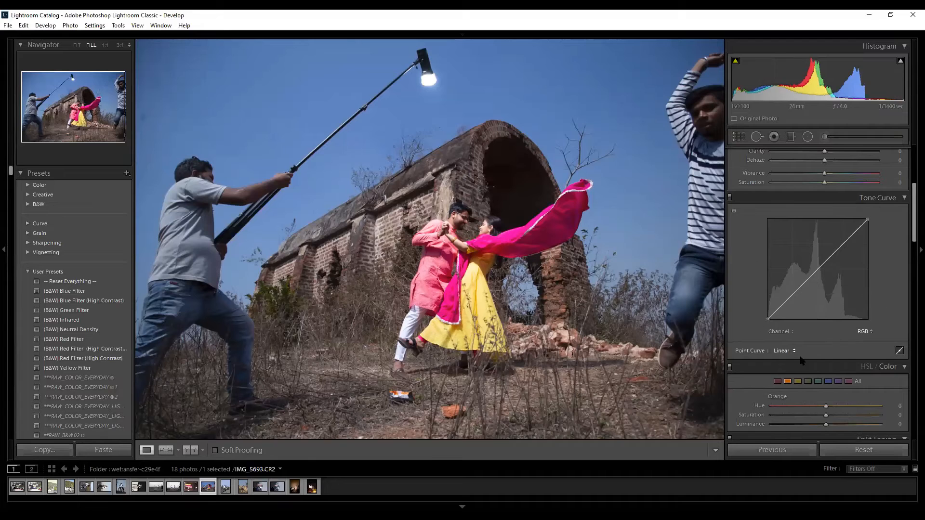
pyautogui.click(847, 239)
pyautogui.click(821, 264)
pyautogui.click(792, 293)
pyautogui.moveTo(821, 263); pyautogui.dragTo(812, 256)
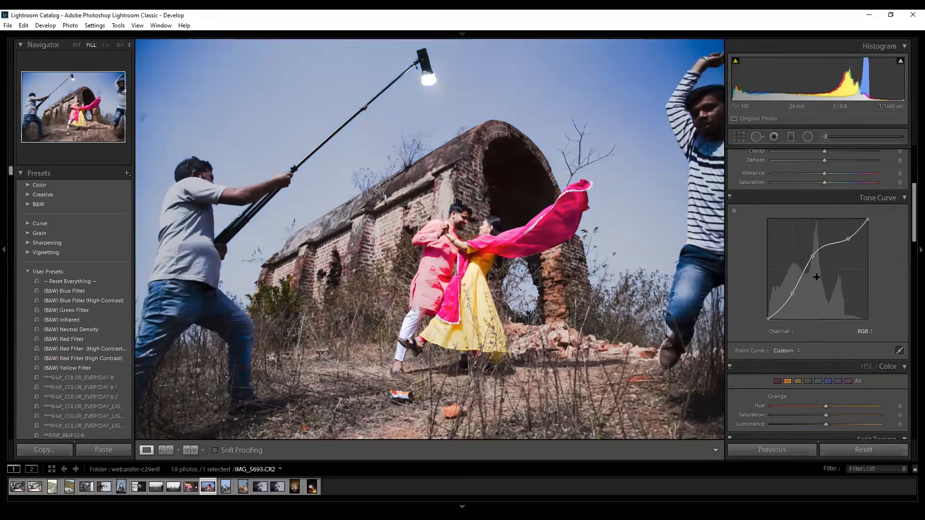
pyautogui.click(811, 264)
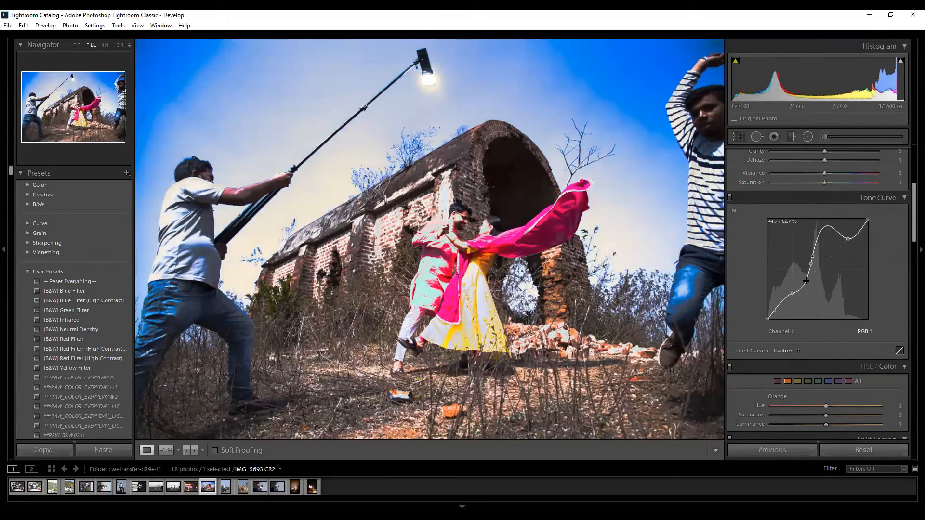
pyautogui.click(865, 332)
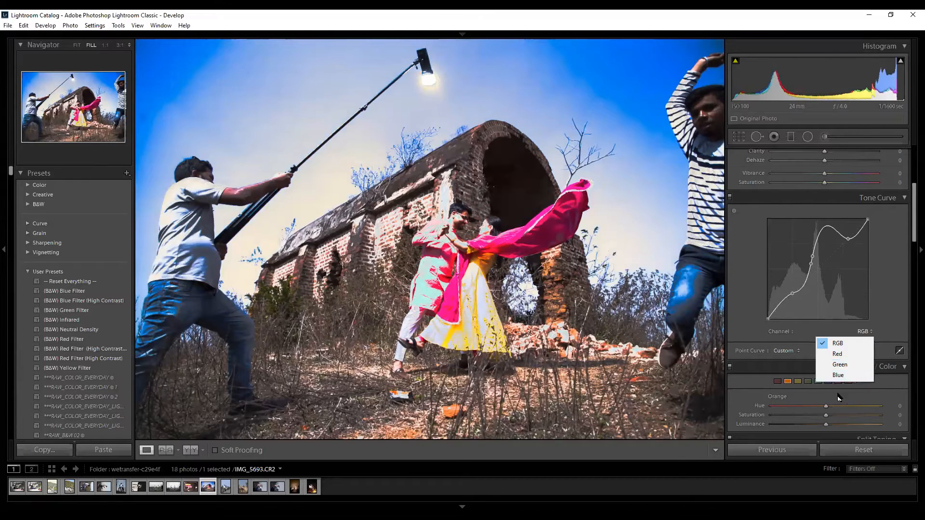
pyautogui.click(867, 428)
pyautogui.hotkey('ctrl', 'shift', 'r')
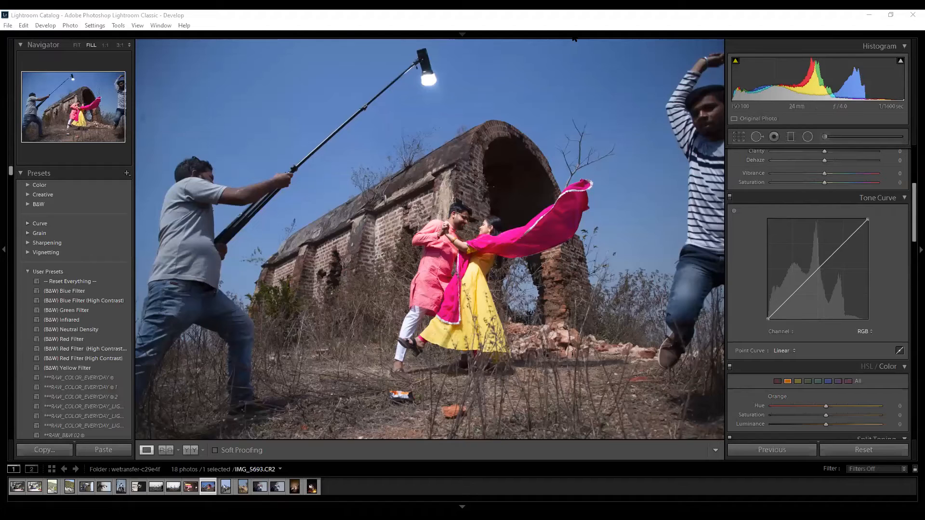
# Collapse the zoomed preview in the Detail section so its sharpening and noise reduction sliders come directly underneath.
pyautogui.scroll(-5, 850, 306)
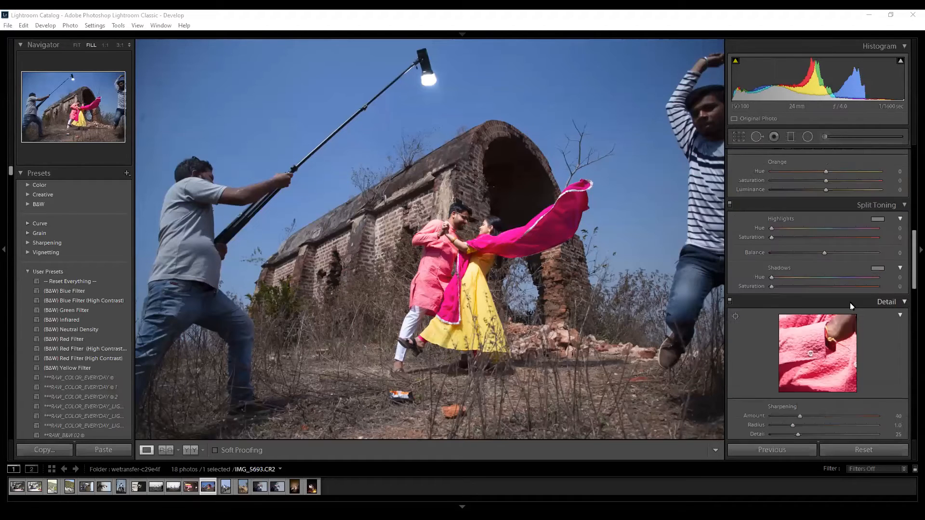
pyautogui.click(899, 316)
pyautogui.click(899, 317)
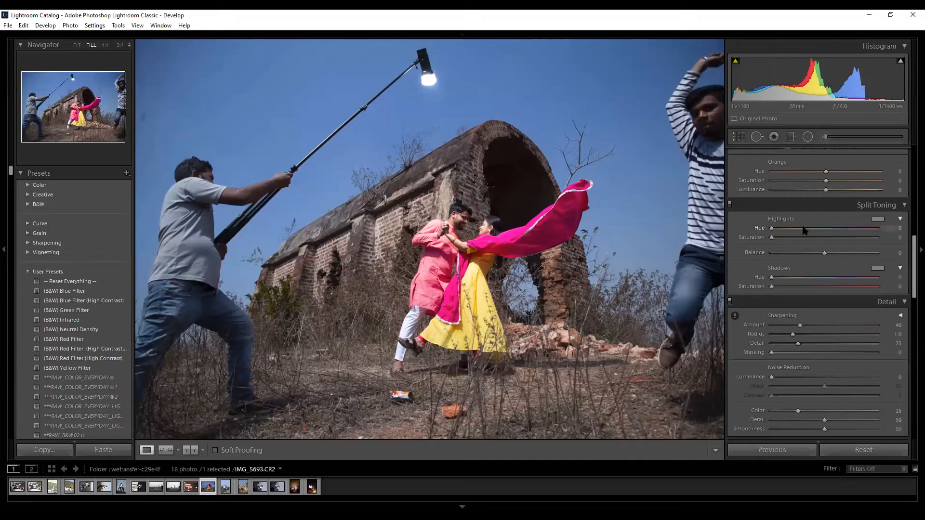
# Change the color adjustments from Color to HSL and show the Hue, Saturation and Luminance sliders all together.
pyautogui.scroll(3, 824, 228)
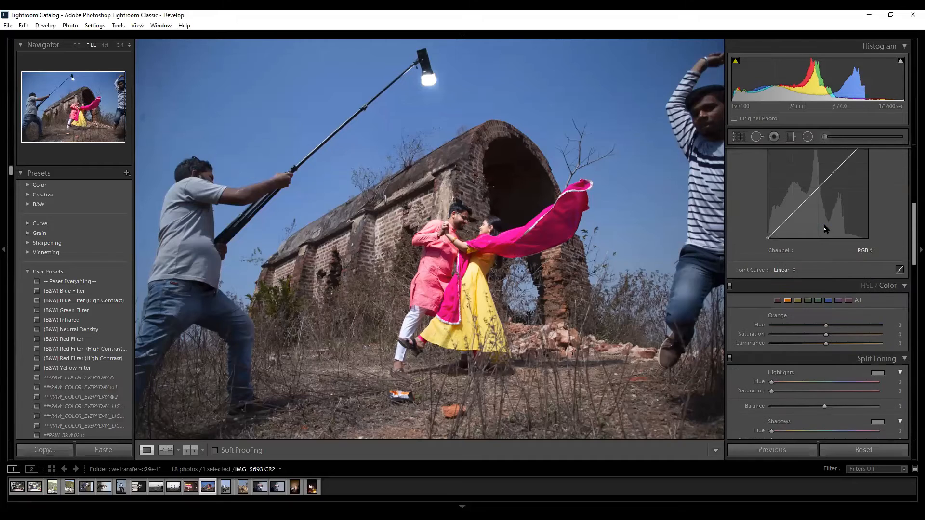
pyautogui.click(866, 286)
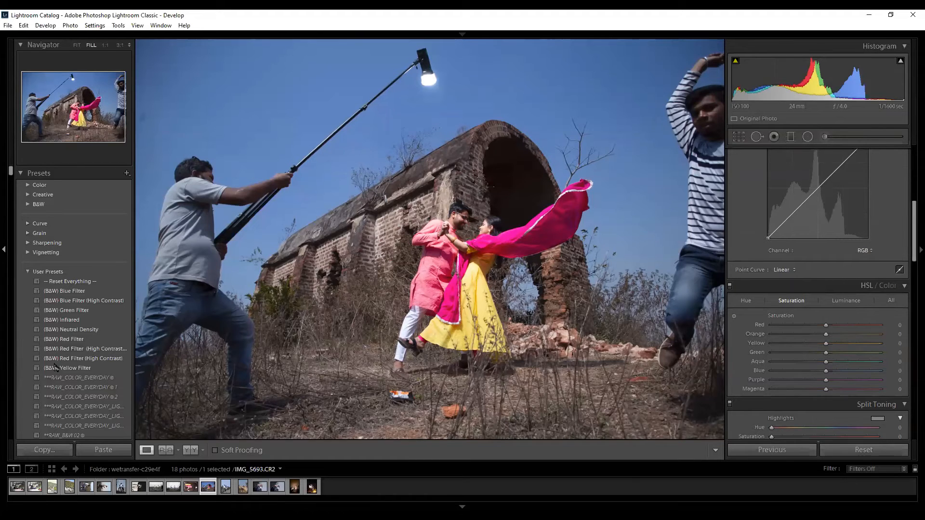
pyautogui.scroll(-2, 862, 355)
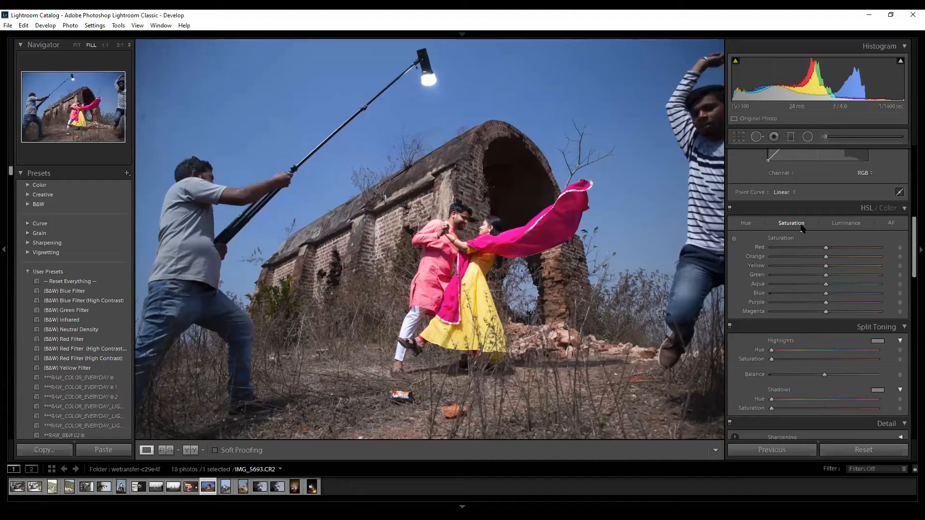
pyautogui.click(889, 225)
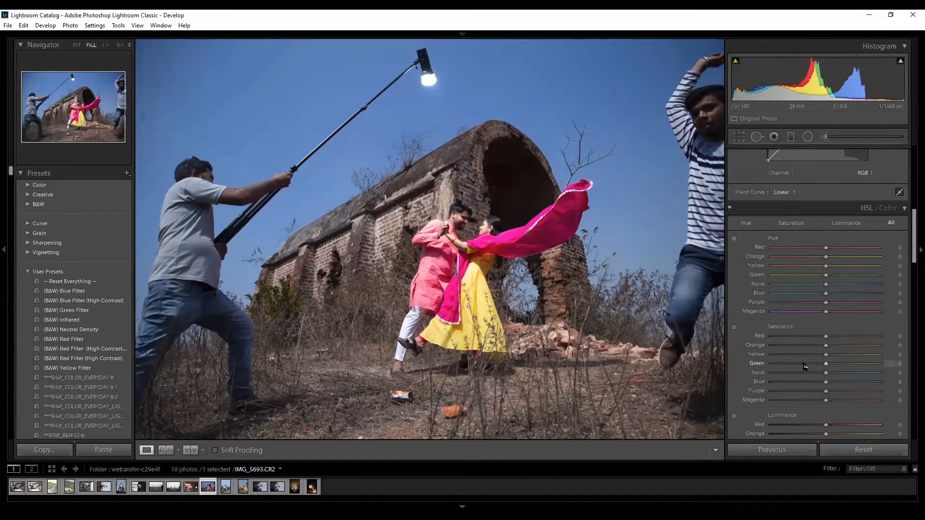
# Review the HSL adjustments, viewing the saturation, hue and luminance slider groups one at a time.
pyautogui.scroll(-3, 802, 363)
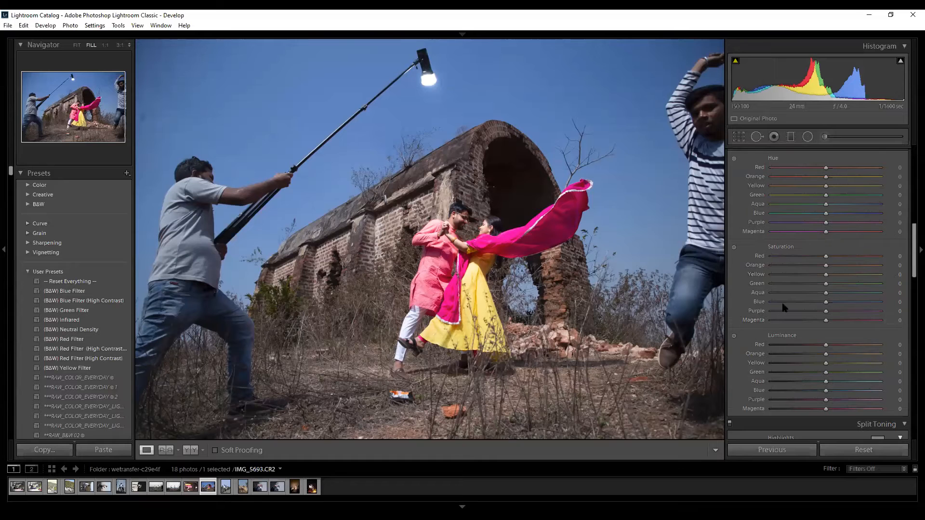
pyautogui.scroll(-3, 815, 349)
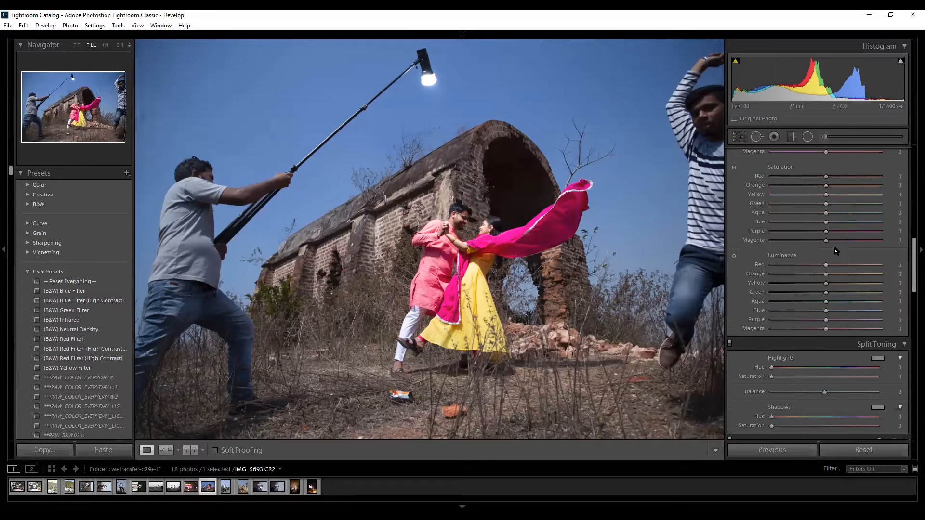
pyautogui.scroll(15, 846, 309)
pyautogui.scroll(2, 840, 265)
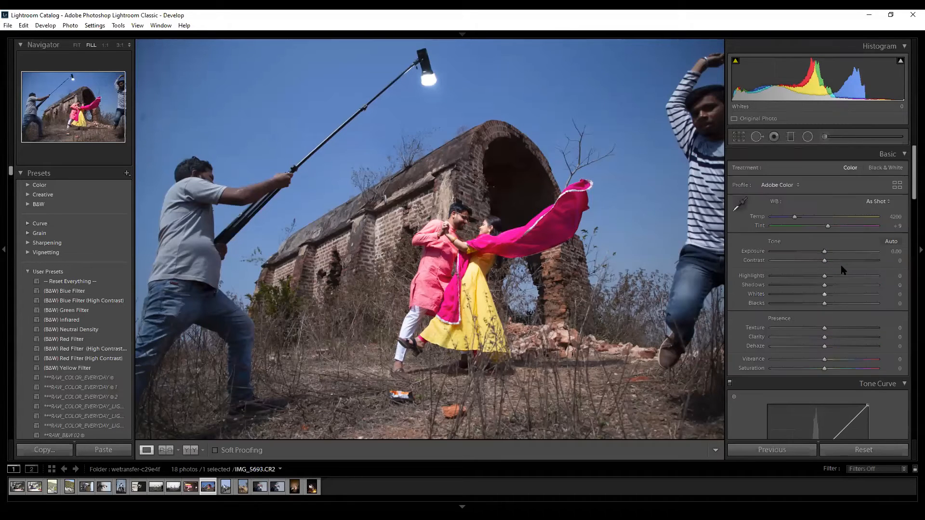
pyautogui.scroll(-7, 841, 289)
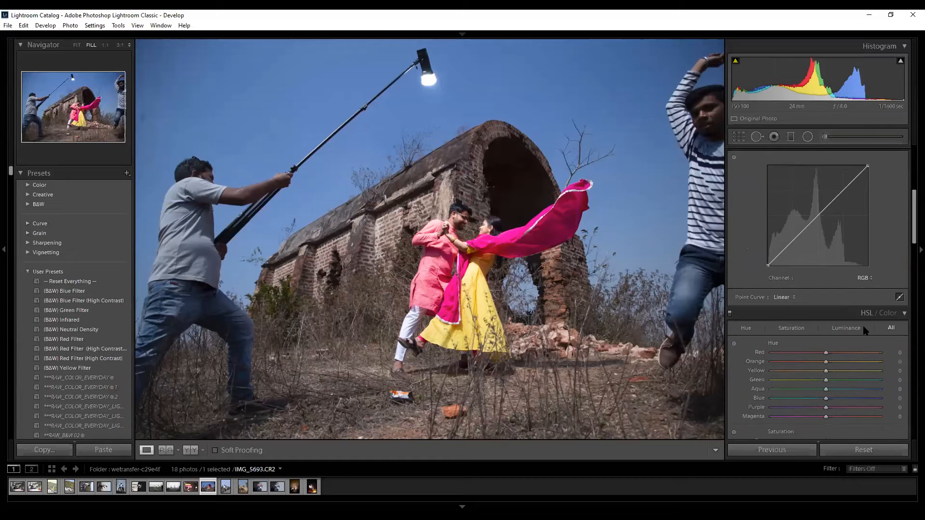
pyautogui.click(791, 331)
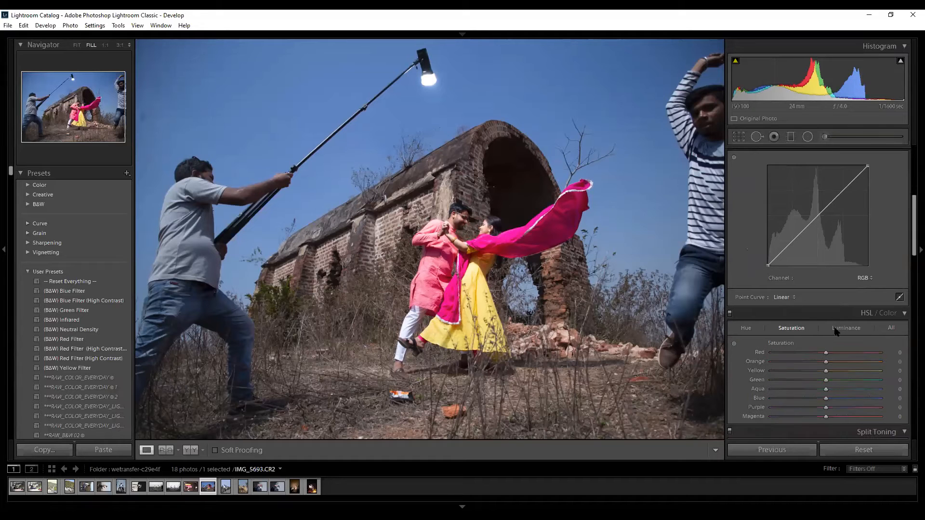
pyautogui.scroll(-2, 837, 331)
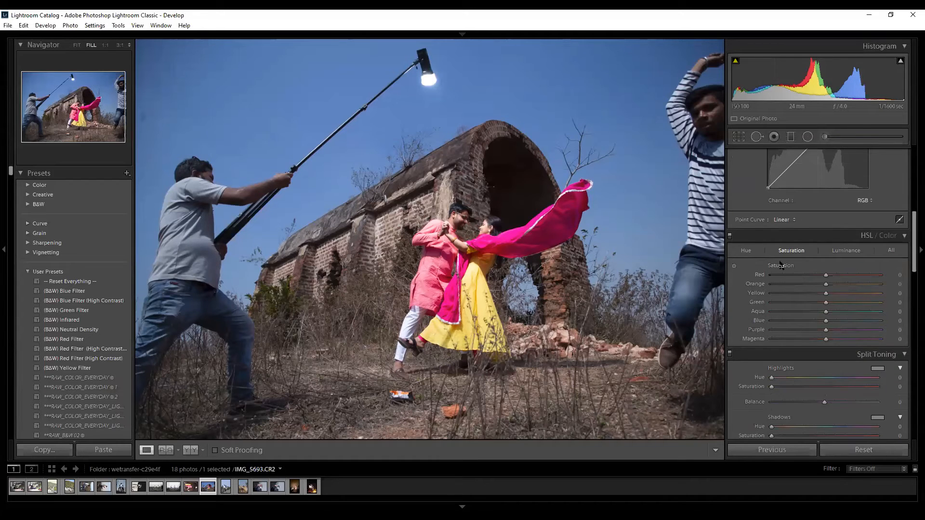
pyautogui.click(745, 251)
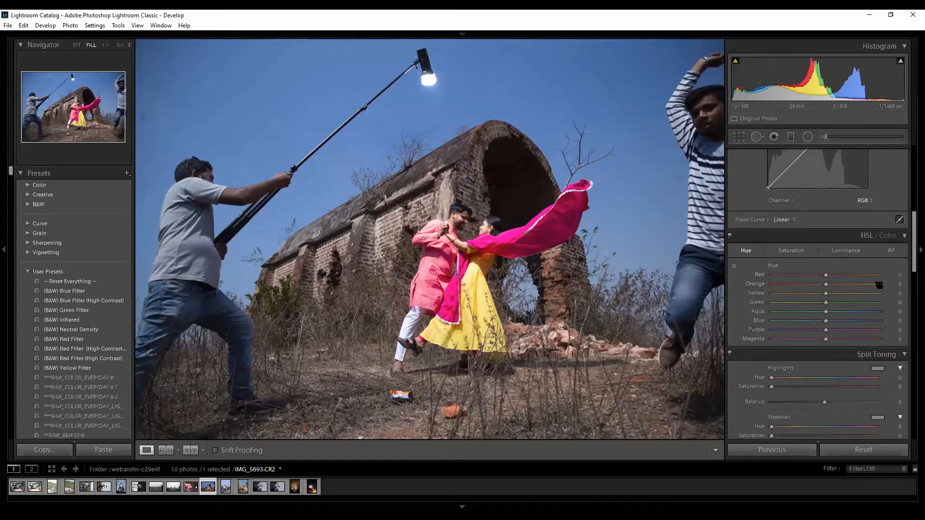
pyautogui.click(847, 251)
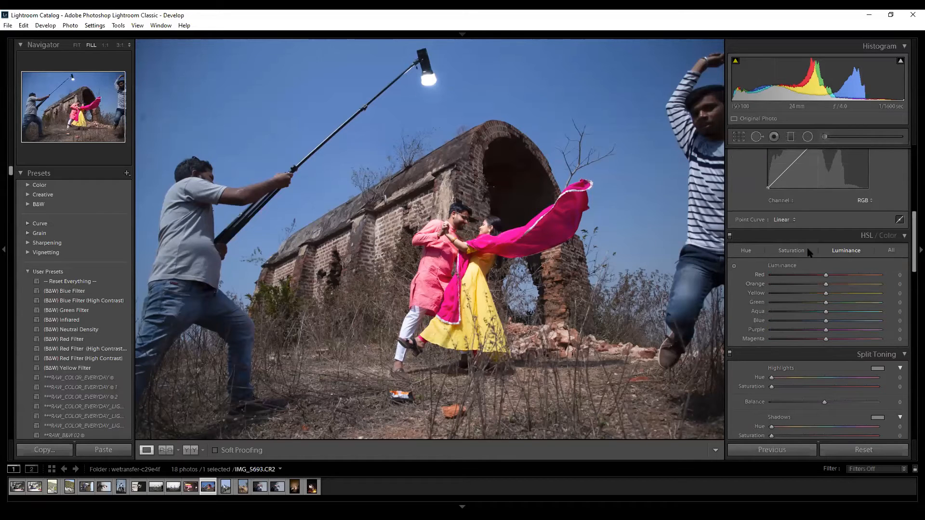
# Switch the HSL adjustments to the Color view and review the sliders of single colors and of all colors together.
pyautogui.click(890, 240)
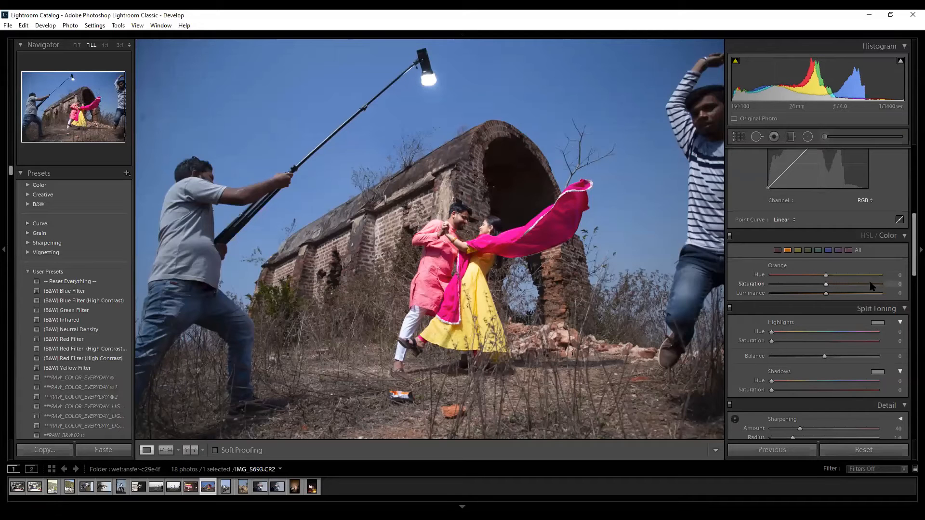
pyautogui.click(808, 251)
pyautogui.click(858, 250)
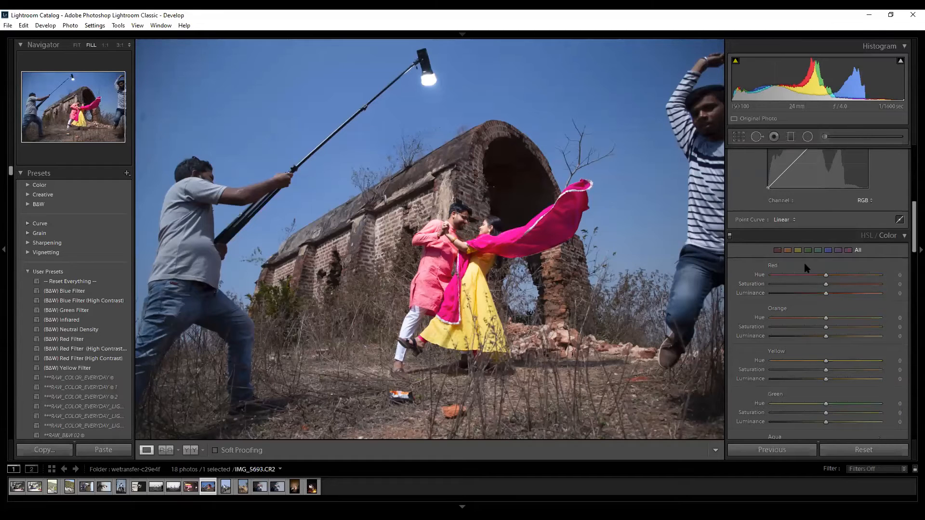
pyautogui.scroll(-3, 851, 304)
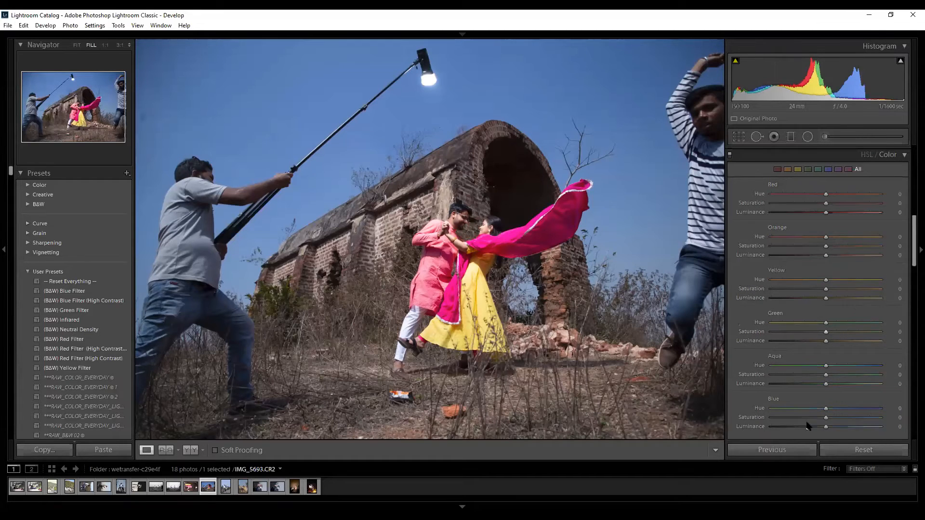
pyautogui.scroll(3, 866, 379)
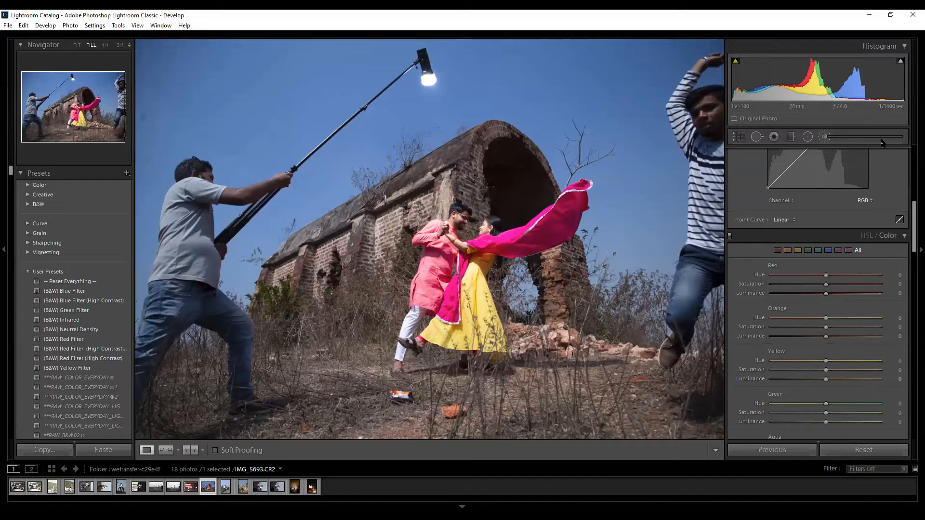
# Return to the HSL view and compare the luminance, saturation and combined slider groups.
pyautogui.click(865, 238)
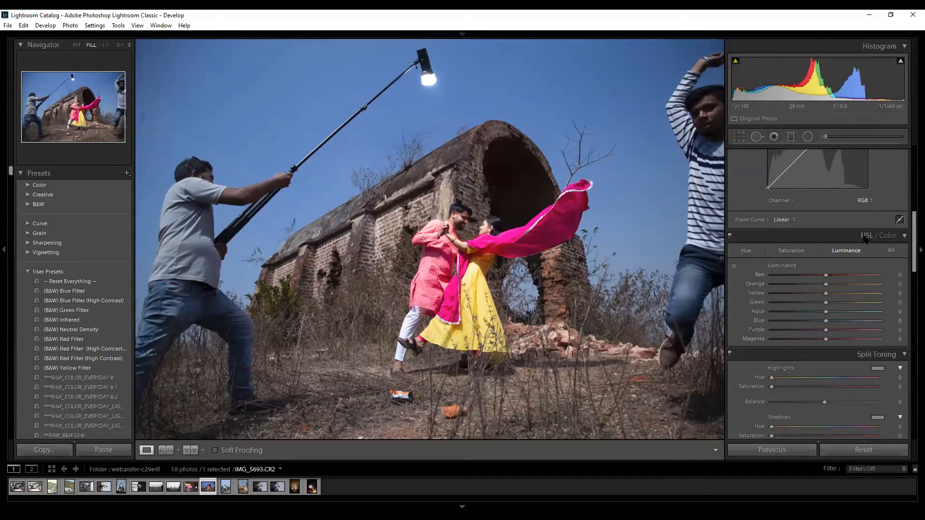
pyautogui.click(890, 251)
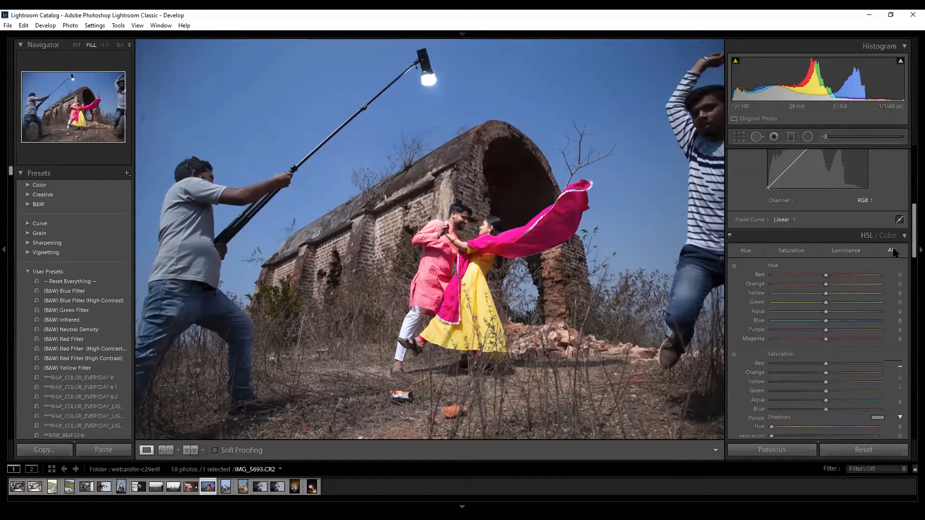
pyautogui.click(846, 250)
pyautogui.click(791, 251)
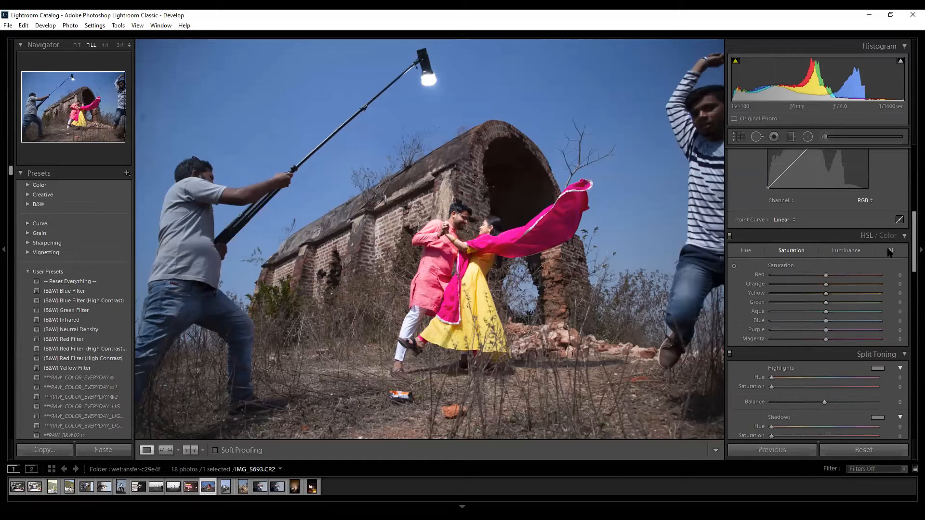
pyautogui.click(846, 252)
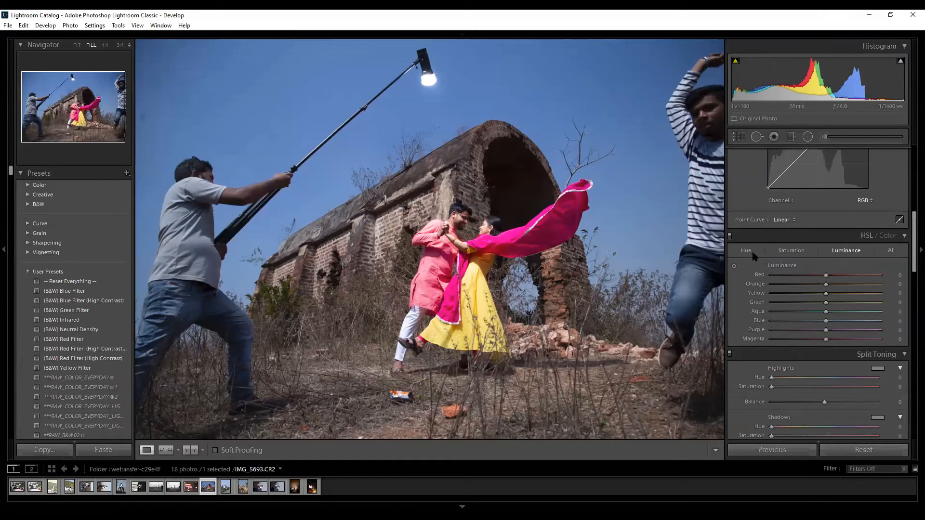
pyautogui.click(891, 250)
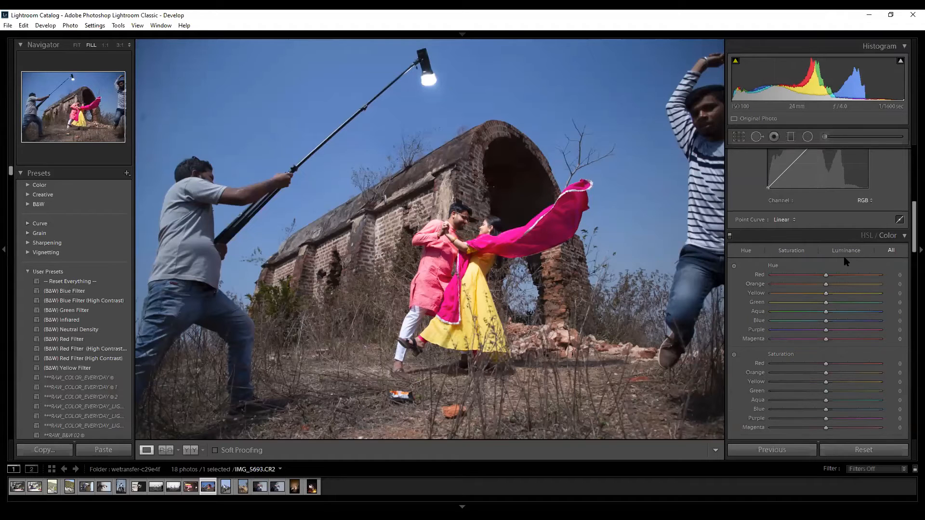
# View the photo IMG_5174.CR2 for comparison and return to IMG_5693.CR2.
pyautogui.click(121, 487)
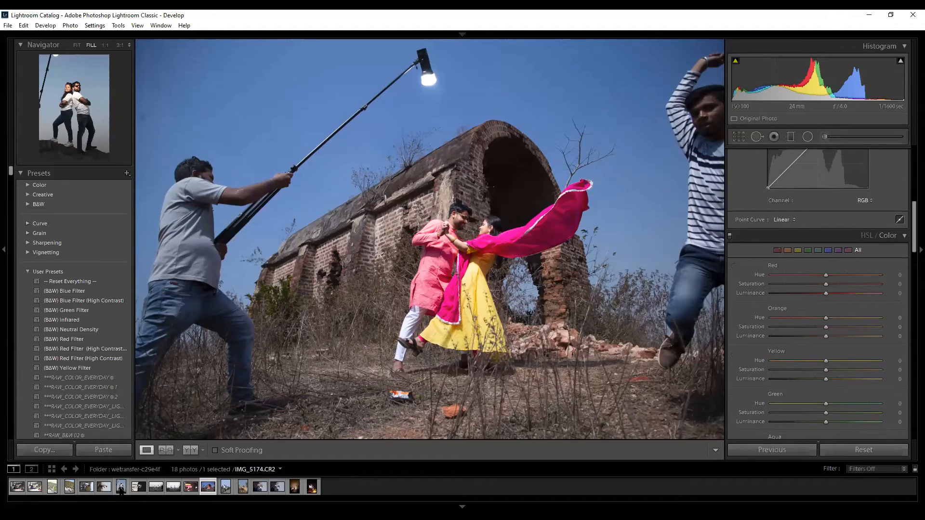
pyautogui.click(121, 488)
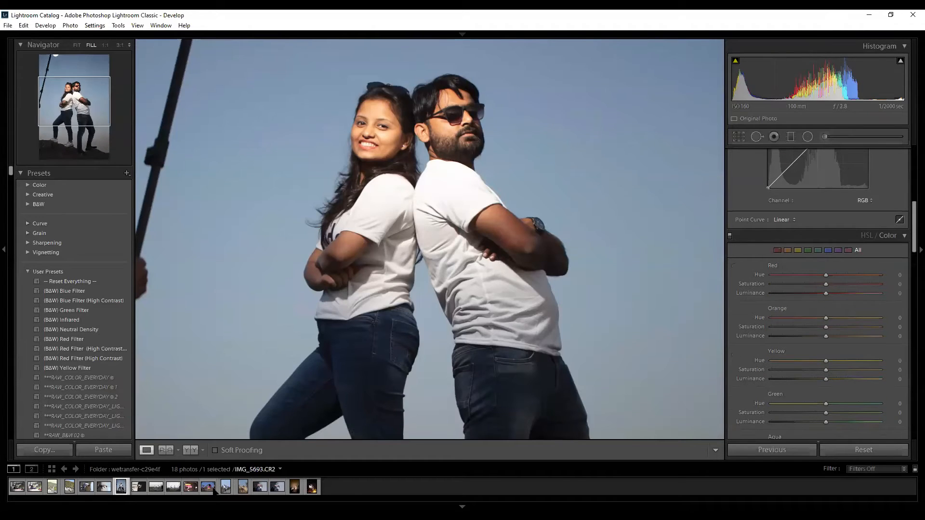
pyautogui.click(213, 487)
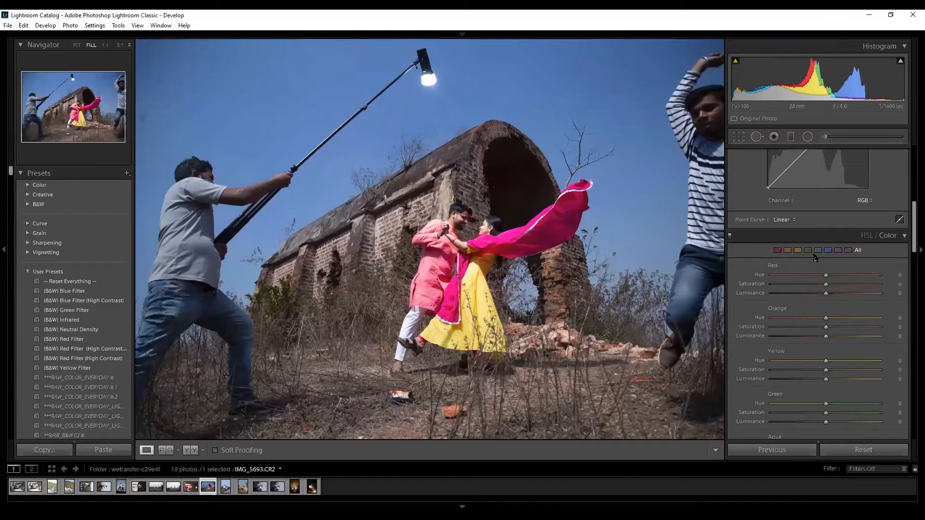
# Try a Blue hue shift of +100 and a Purple hue shift of −100, and reset the photo's adjustments.
pyautogui.click(827, 250)
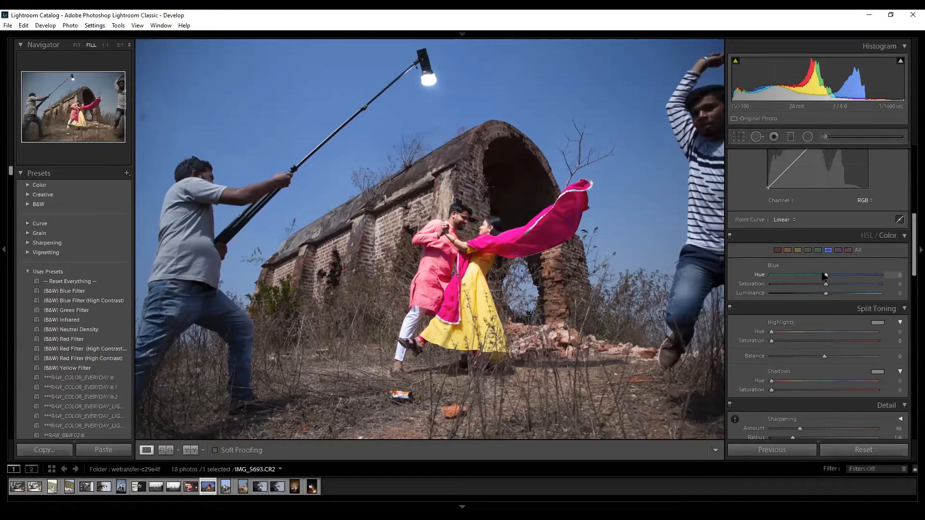
pyautogui.moveTo(826, 277); pyautogui.dragTo(890, 280)
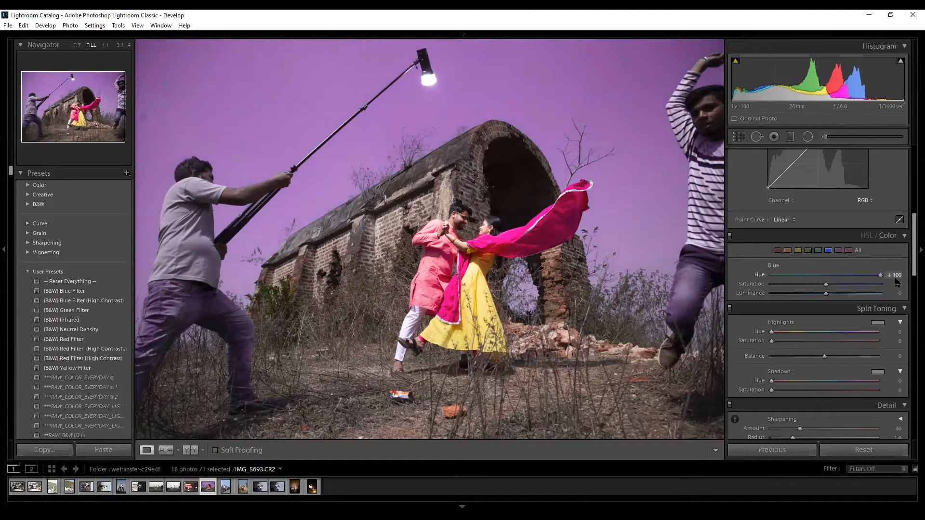
pyautogui.click(838, 250)
pyautogui.moveTo(826, 276); pyautogui.dragTo(723, 290)
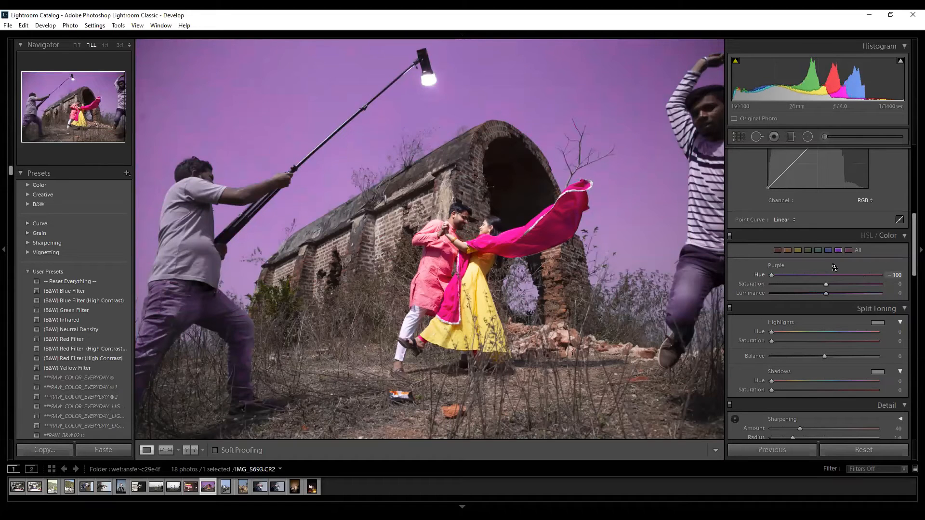
pyautogui.hotkey('ctrl', 'z')
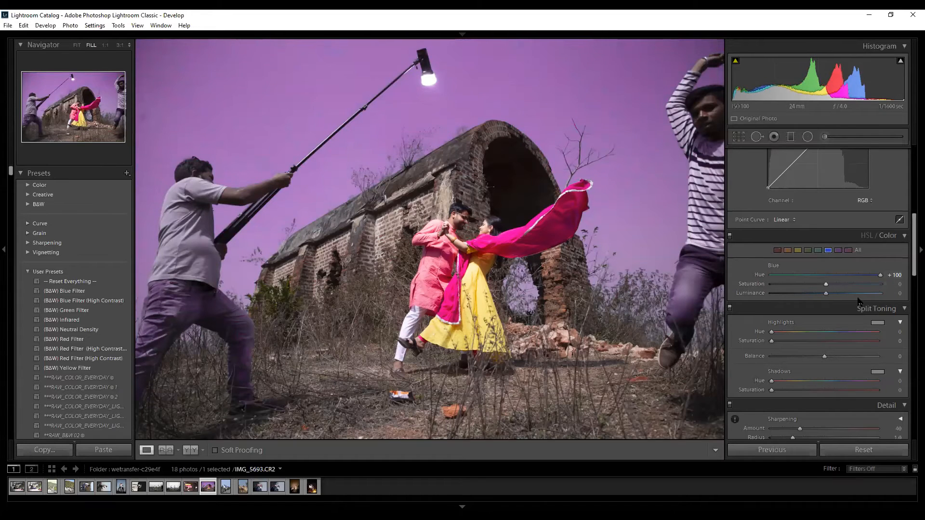
pyautogui.click(863, 449)
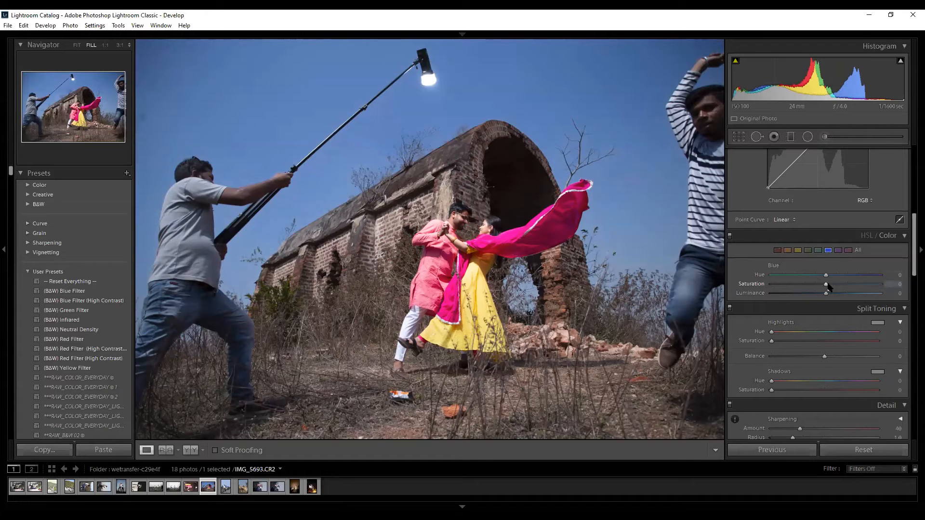
# Try fully reducing the Blue saturation and lowering the Blue luminance to −100, undoing the changes.
pyautogui.moveTo(825, 285); pyautogui.dragTo(628, 315)
pyautogui.hotkey('ctrl', 'z')
pyautogui.moveTo(826, 294)
pyautogui.mouseDown()
pyautogui.moveTo(880, 293)
pyautogui.moveTo(821, 293)
pyautogui.mouseUp()
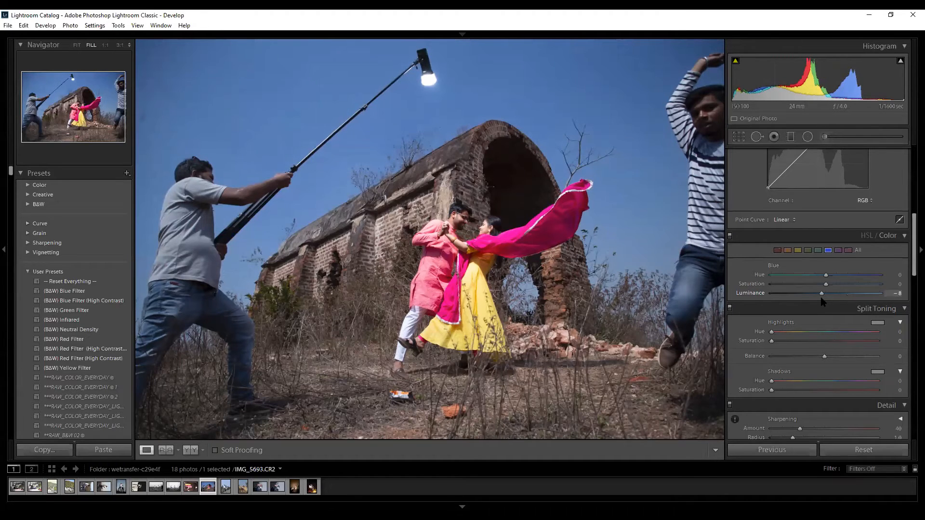
pyautogui.moveTo(821, 298); pyautogui.dragTo(714, 327)
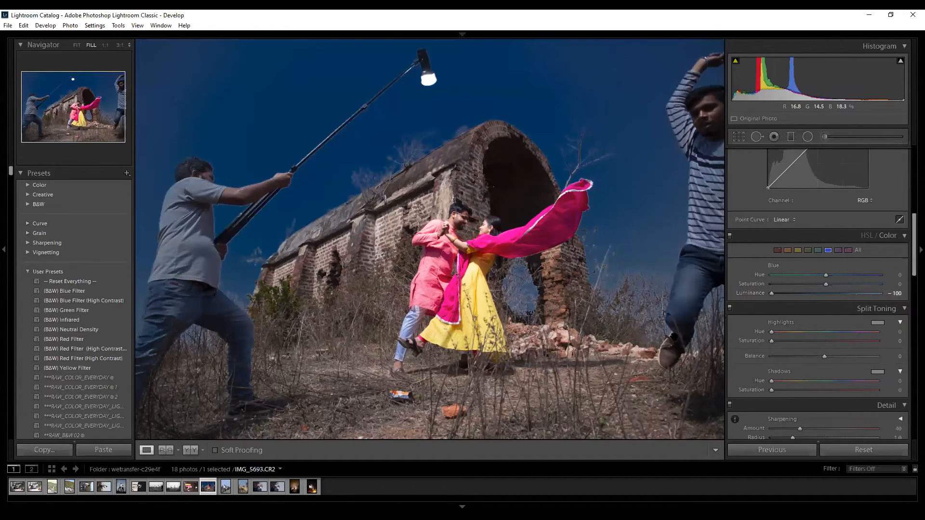
pyautogui.hotkey('ctrl', 'z')
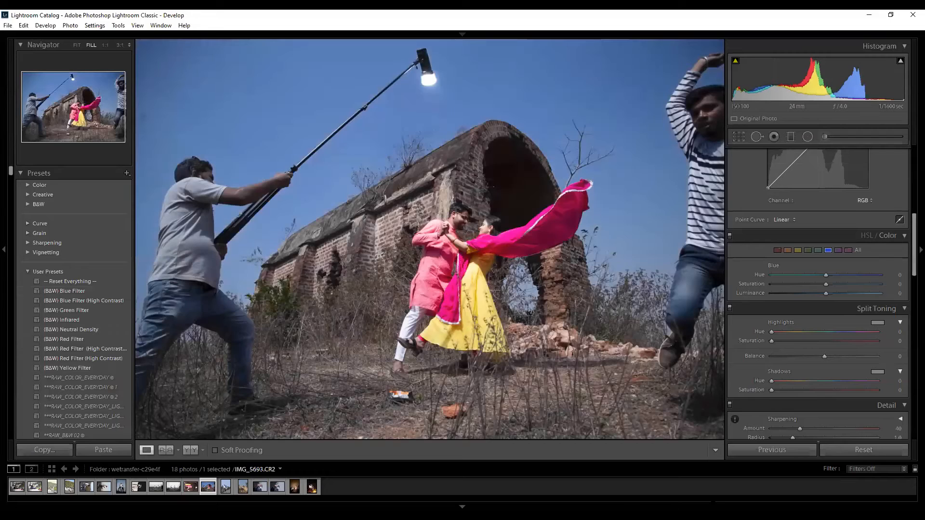
# Try an Orange hue shift of +100 with the couple shown at 1:1, and undo it.
pyautogui.click(788, 250)
pyautogui.press('z')
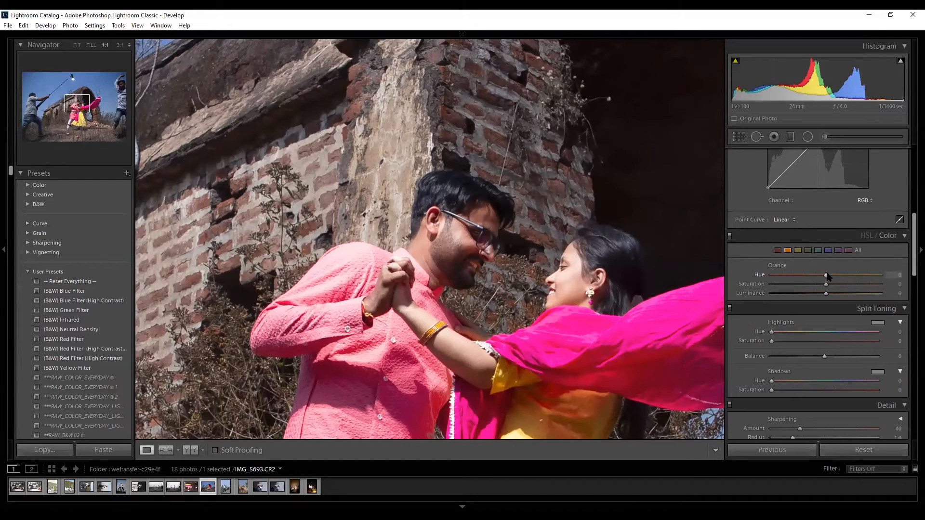
pyautogui.moveTo(828, 275); pyautogui.dragTo(883, 274)
pyautogui.hotkey('ctrl', 'z')
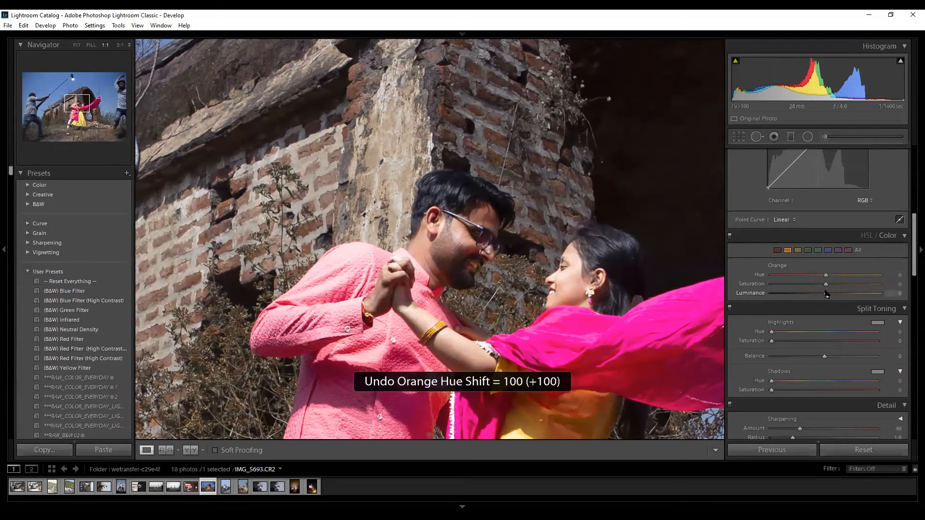
# Try Orange saturation at +96 and −100 and Orange luminance at −100, undo the changes and show the whole photo.
pyautogui.scroll(10, 828, 284)
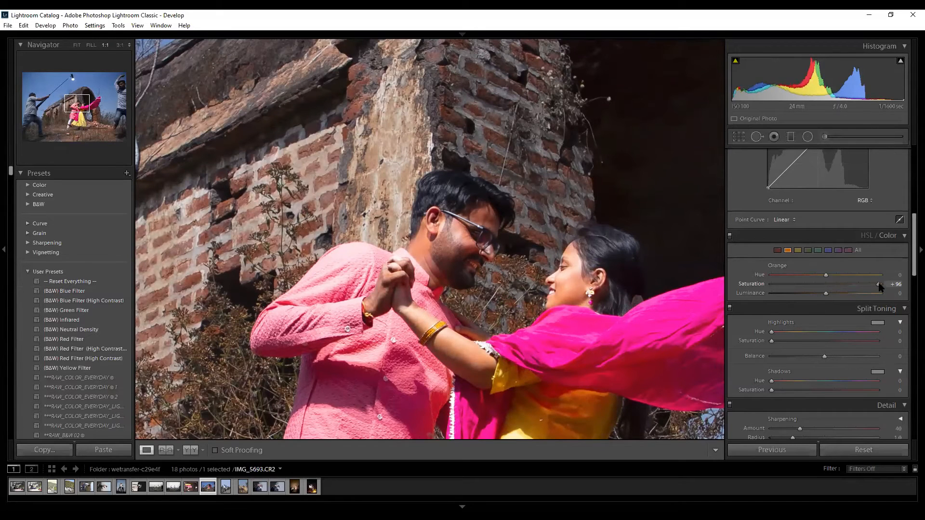
pyautogui.scroll(5, 828, 284)
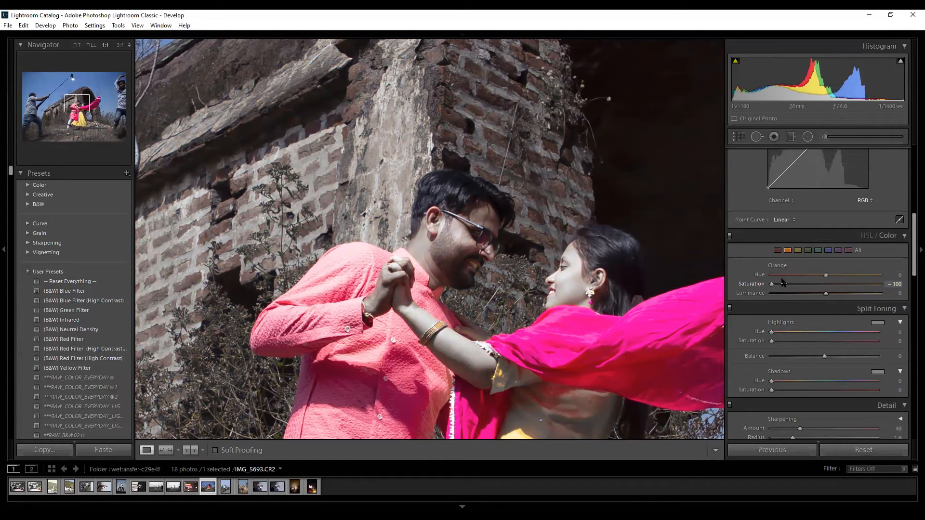
pyautogui.moveTo(893, 278); pyautogui.dragTo(754, 298)
pyautogui.hotkey('ctrl', 'z')
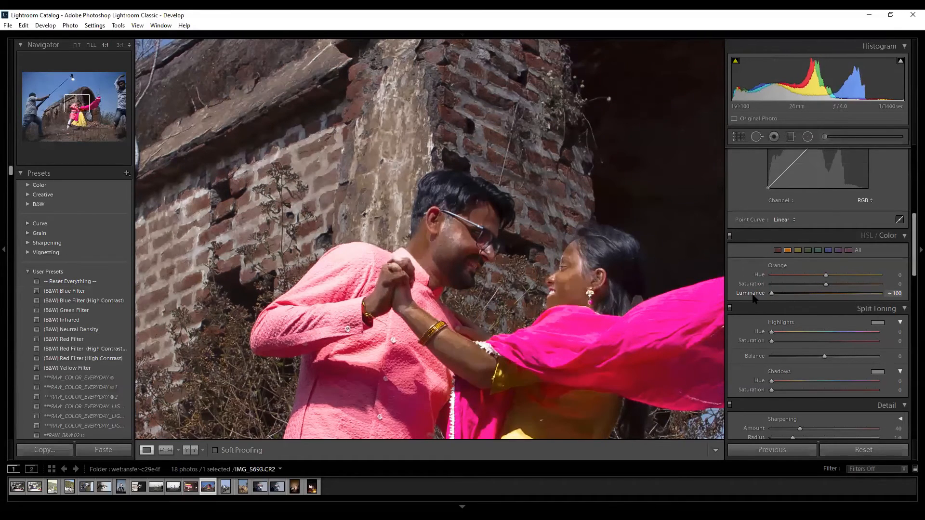
pyautogui.hotkey('ctrl', 'z')
pyautogui.click(647, 317)
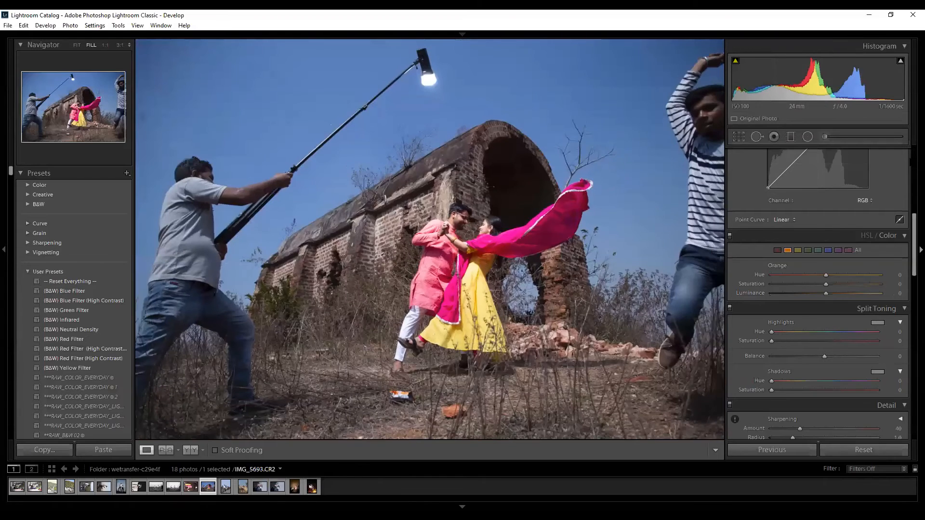
# Set the Yellow hue to −100, saturation to +100 and luminance to −38, checking the result at a closer zoom.
pyautogui.click(799, 251)
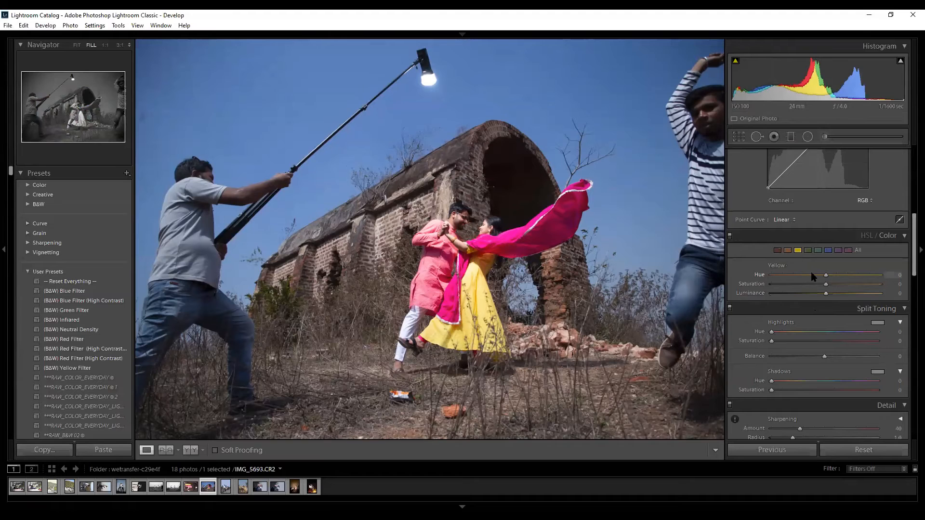
pyautogui.moveTo(813, 276); pyautogui.dragTo(764, 275)
pyautogui.moveTo(825, 284); pyautogui.dragTo(891, 285)
pyautogui.moveTo(824, 294); pyautogui.dragTo(803, 299)
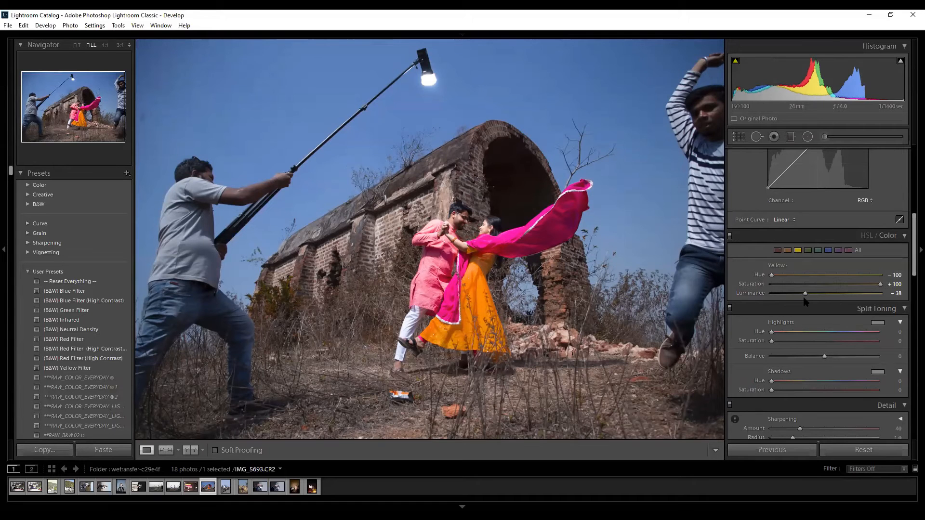
pyautogui.press('z')
pyautogui.press('z')
# Try a Purple hue shift of −100 and undo it.
pyautogui.click(842, 253)
pyautogui.moveTo(826, 274); pyautogui.dragTo(757, 283)
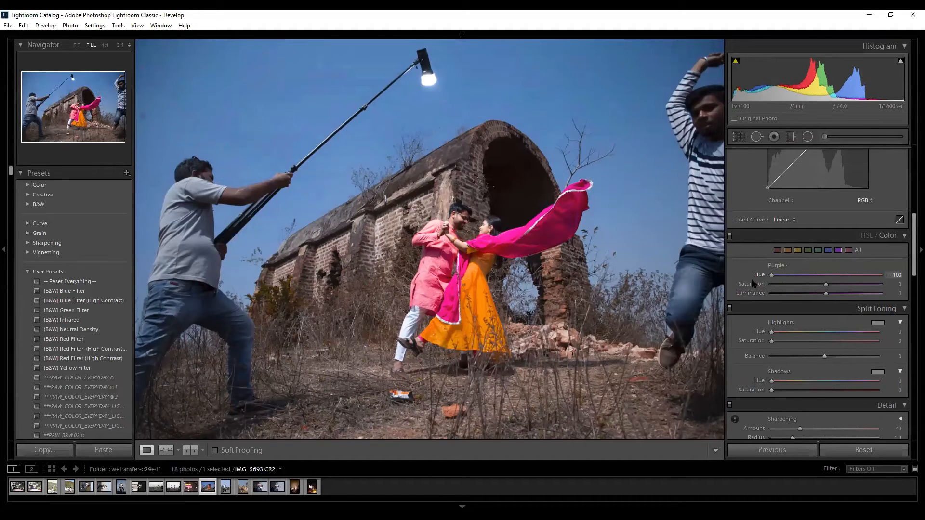
pyautogui.hotkey('ctrl', 'z')
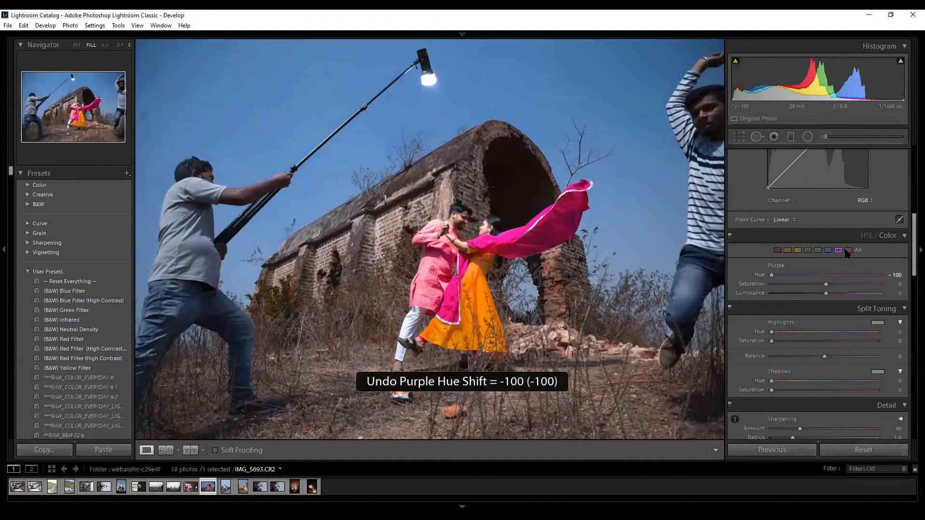
# Set Magenta to hue −100, saturation +25 and luminance −81, and try Purple saturation at +62, undoing only the Purple change.
pyautogui.click(848, 251)
pyautogui.moveTo(829, 281)
pyautogui.mouseDown()
pyautogui.moveTo(751, 285)
pyautogui.moveTo(862, 282)
pyautogui.moveTo(677, 282)
pyautogui.moveTo(869, 286)
pyautogui.moveTo(744, 291)
pyautogui.moveTo(814, 287)
pyautogui.moveTo(799, 285)
pyautogui.moveTo(872, 295)
pyautogui.moveTo(750, 302)
pyautogui.moveTo(866, 285)
pyautogui.moveTo(839, 286)
pyautogui.mouseUp()
pyautogui.click(839, 250)
pyautogui.moveTo(827, 288); pyautogui.dragTo(861, 288)
pyautogui.hotkey('ctrl', 'z')
# Set the Blue hue to −40, saturation to +76 and luminance to −58, and review the Magenta and Yellow adjustments.
pyautogui.click(828, 250)
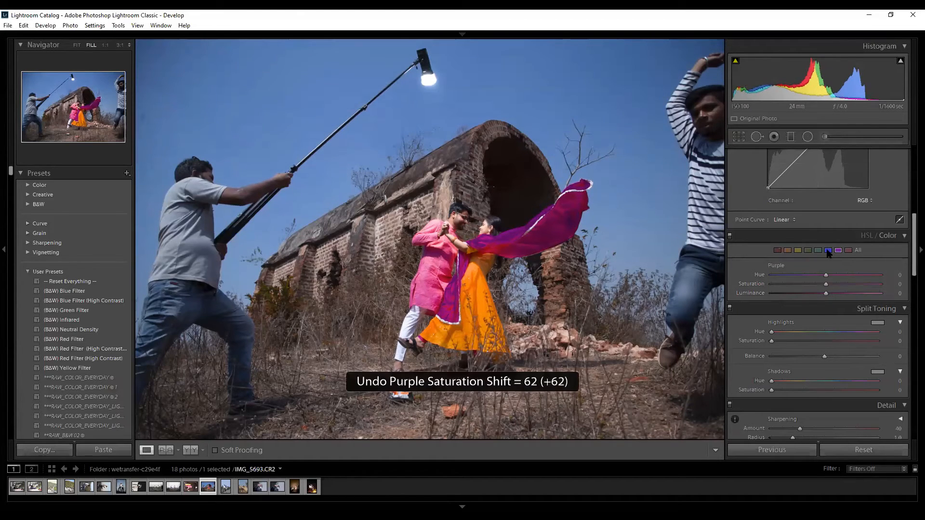
pyautogui.moveTo(827, 276); pyautogui.dragTo(792, 297)
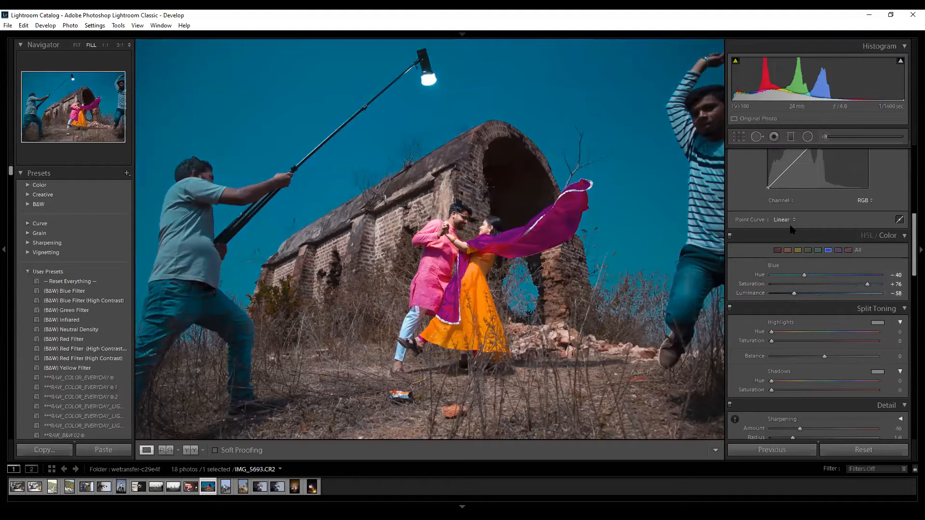
pyautogui.click(838, 251)
pyautogui.click(846, 250)
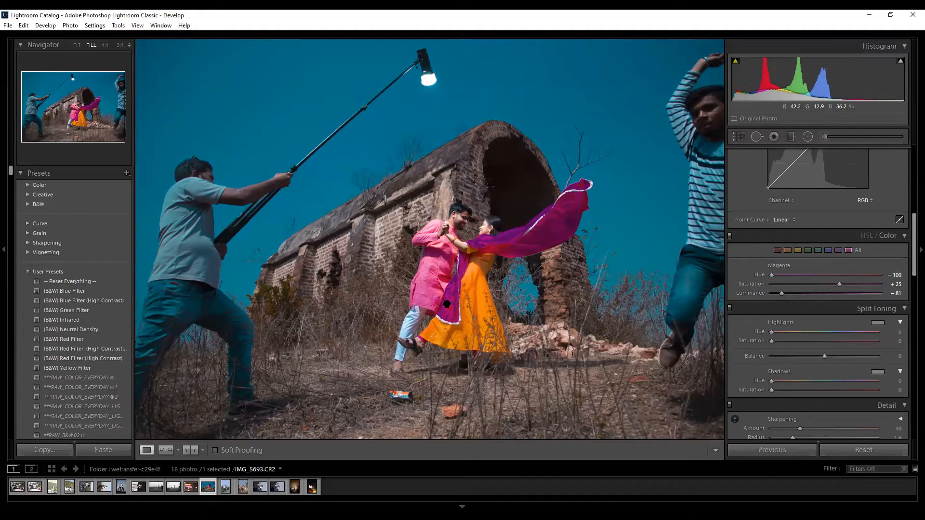
pyautogui.click(797, 251)
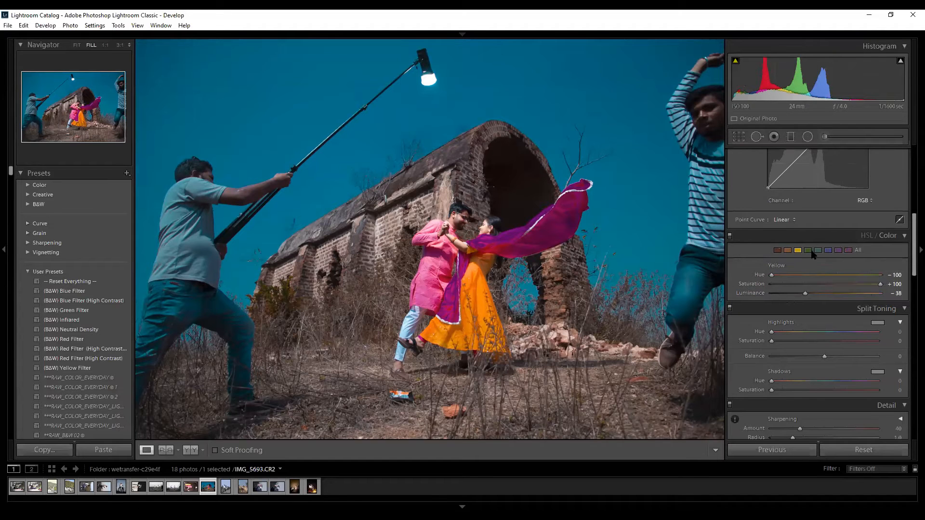
# Try a negative Green hue shift and undo the color changes on the photo.
pyautogui.click(809, 250)
pyautogui.moveTo(827, 278); pyautogui.dragTo(791, 275)
pyautogui.hotkey('ctrl', 'z')
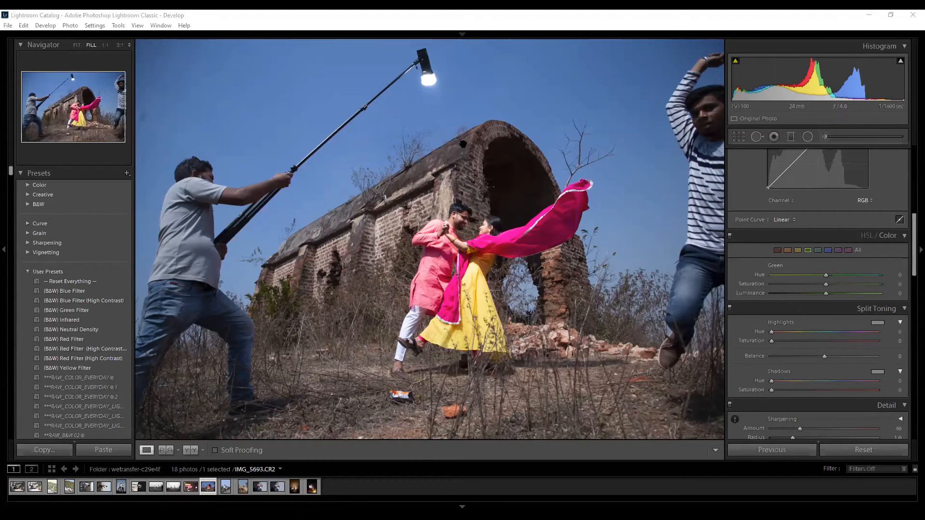
# Try a Split Toning balance of −100 without any tint and undo it.
pyautogui.scroll(-3, 817, 266)
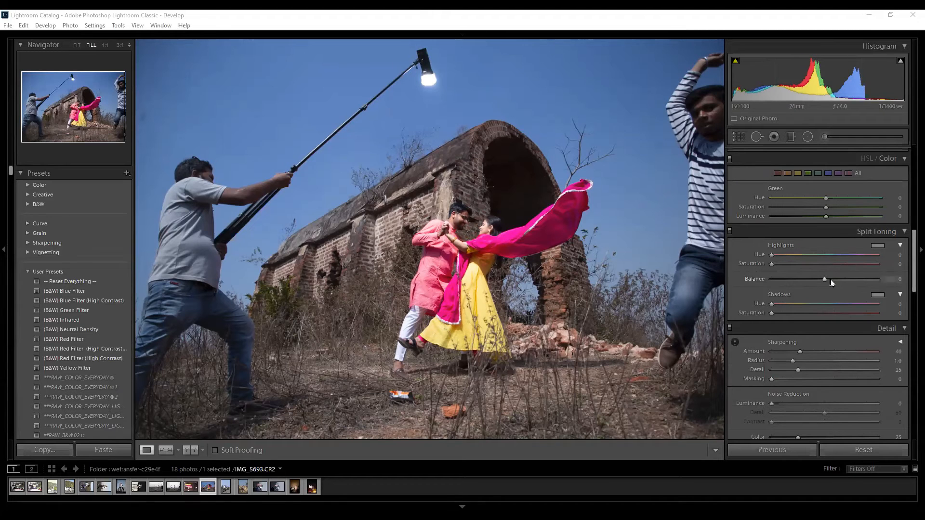
pyautogui.moveTo(830, 283); pyautogui.dragTo(673, 318)
pyautogui.hotkey('ctrl', 'z')
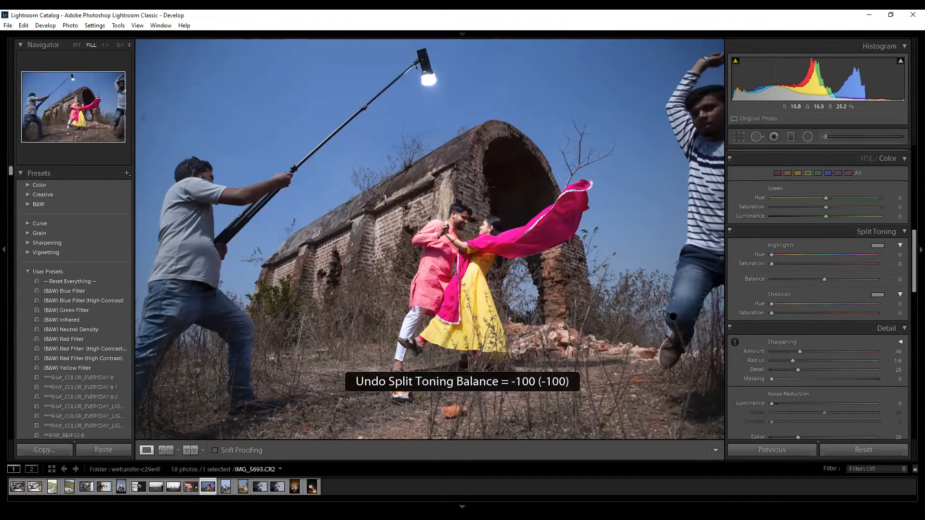
# Tint the Split Toning highlights green with hue 129 and saturation 58.
pyautogui.click(880, 244)
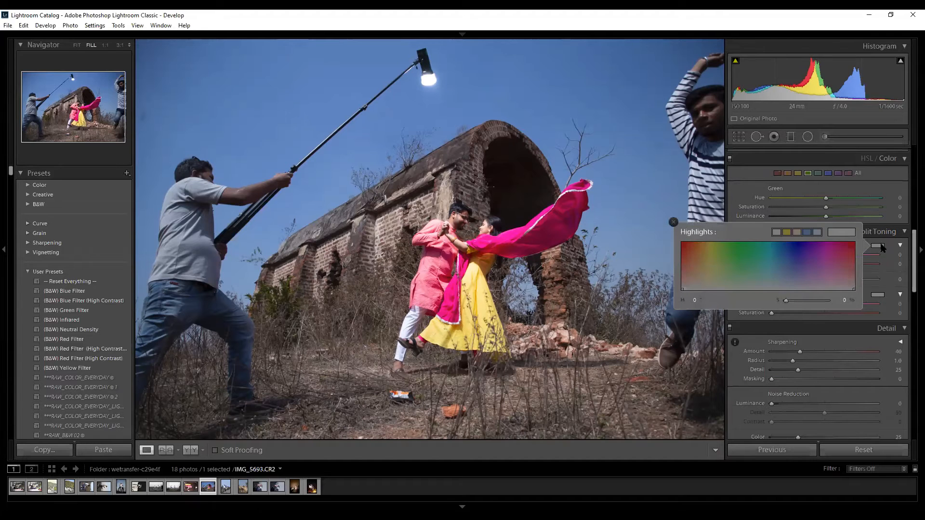
pyautogui.moveTo(717, 264)
pyautogui.mouseDown()
pyautogui.moveTo(698, 270)
pyautogui.moveTo(692, 259)
pyautogui.moveTo(692, 268)
pyautogui.moveTo(706, 262)
pyautogui.moveTo(774, 278)
pyautogui.moveTo(786, 270)
pyautogui.moveTo(781, 263)
pyautogui.moveTo(716, 279)
pyautogui.moveTo(712, 245)
pyautogui.moveTo(701, 267)
pyautogui.moveTo(744, 268)
pyautogui.mouseUp()
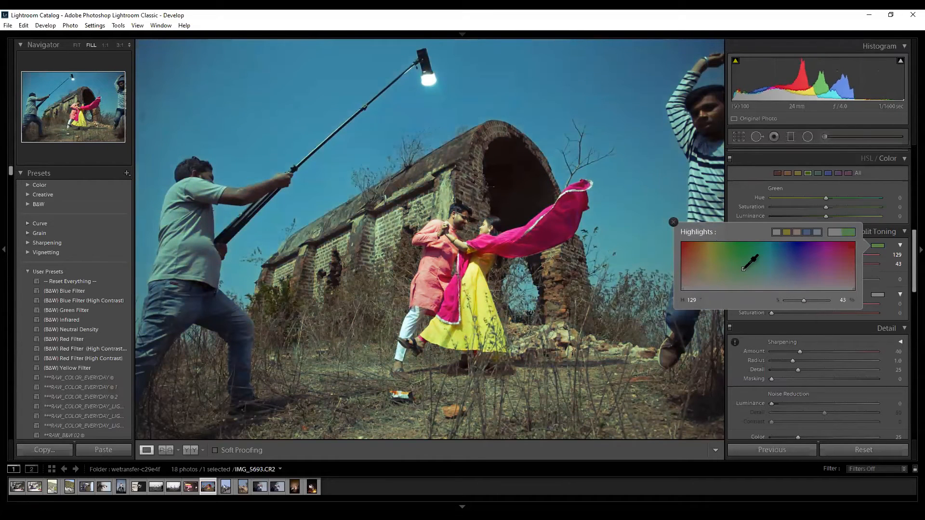
pyautogui.click(699, 13)
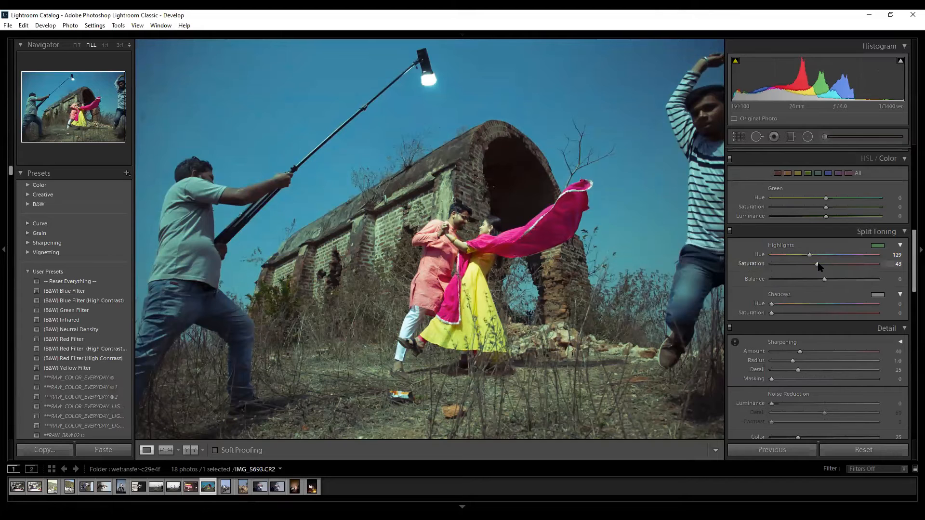
pyautogui.moveTo(818, 264)
pyautogui.mouseDown()
pyautogui.moveTo(856, 268)
pyautogui.moveTo(834, 269)
pyautogui.mouseUp()
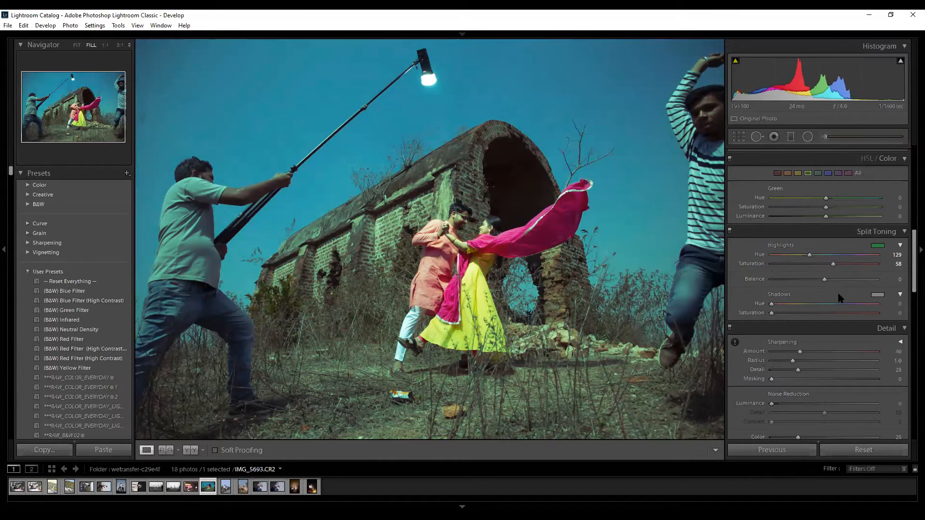
# Try a purple Split Toning shadow tint at hue 272, saturation 89, and change the shadows to hue 56, saturation 16.
pyautogui.click(878, 295)
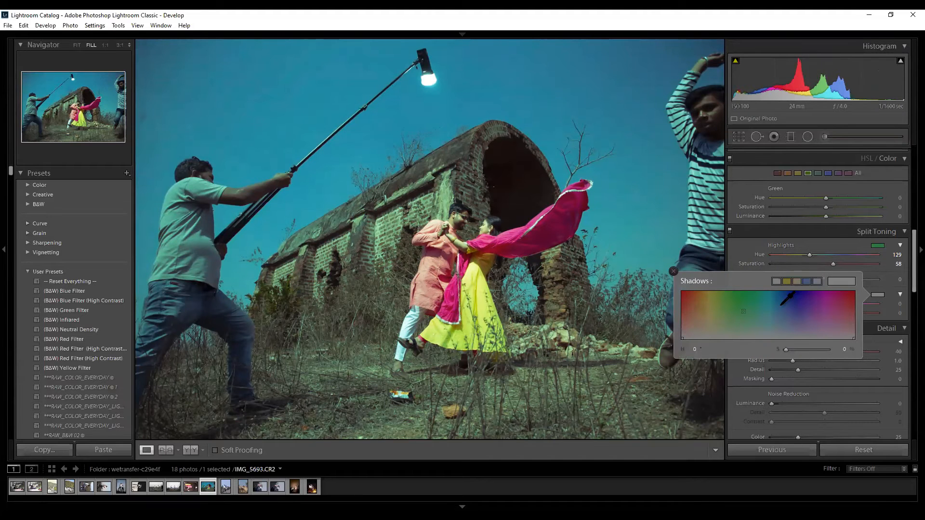
pyautogui.click(800, 315)
pyautogui.click(812, 296)
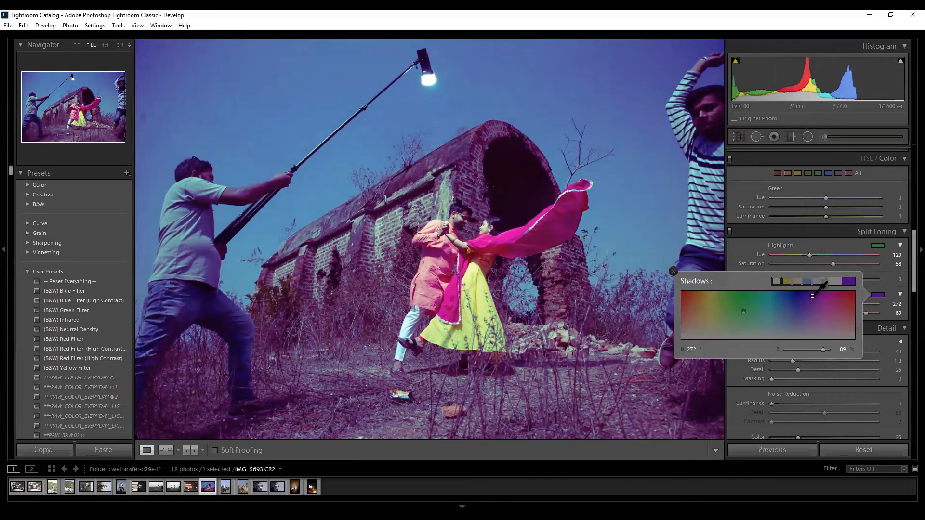
pyautogui.click(798, 307)
pyautogui.moveTo(798, 307); pyautogui.dragTo(708, 326)
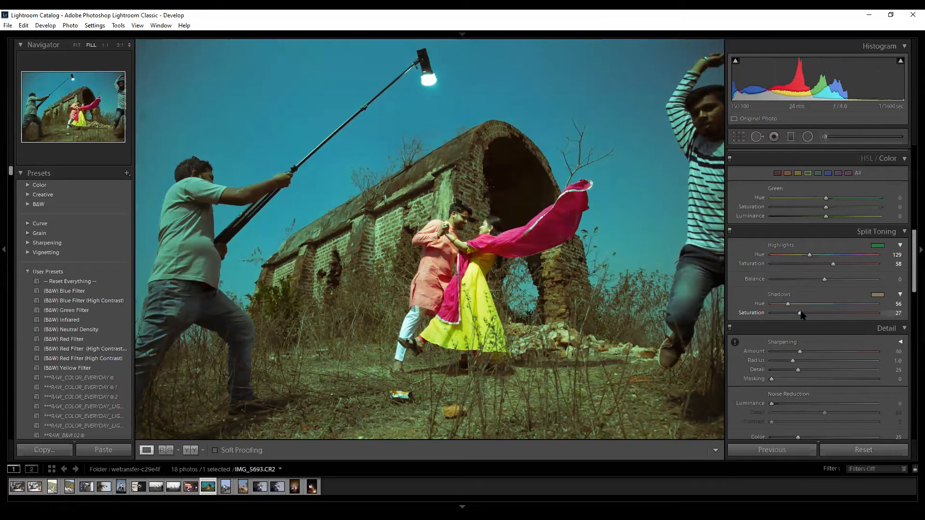
pyautogui.moveTo(801, 315); pyautogui.dragTo(790, 314)
# Try the Split Toning balance at +100, undo it, and reset all of the photo's adjustments.
pyautogui.moveTo(824, 279); pyautogui.dragTo(911, 288)
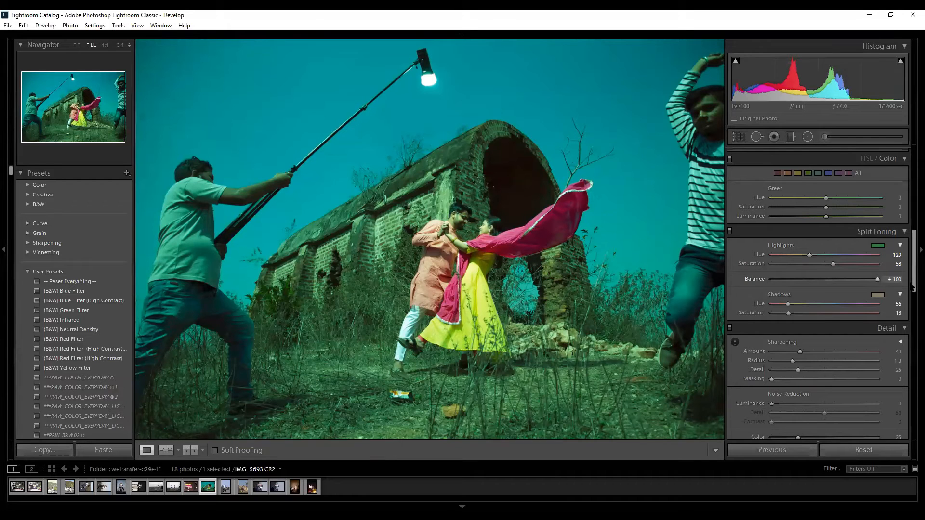
pyautogui.hotkey('ctrl', 'z')
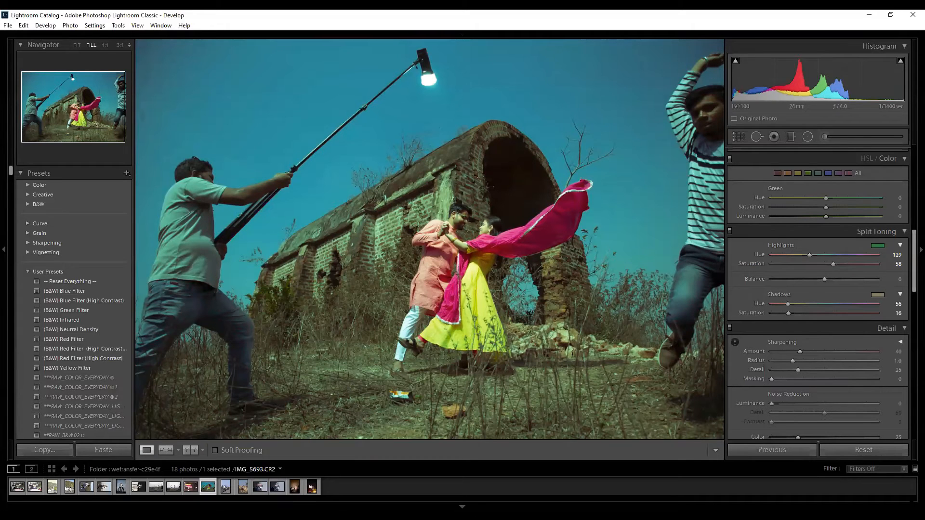
pyautogui.click(863, 449)
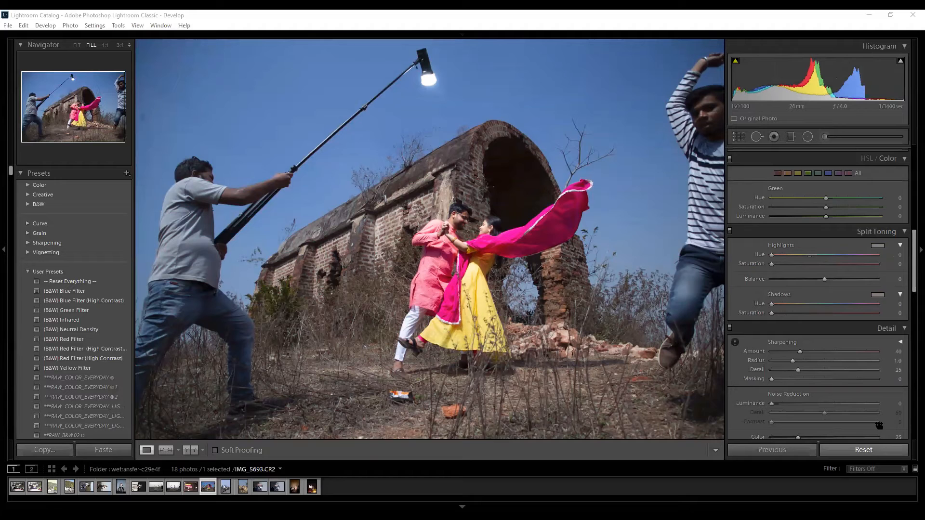
# Try a Sharpening amount of 110 while viewing the man's face at 3:1, and undo it.
pyautogui.scroll(-3, 841, 329)
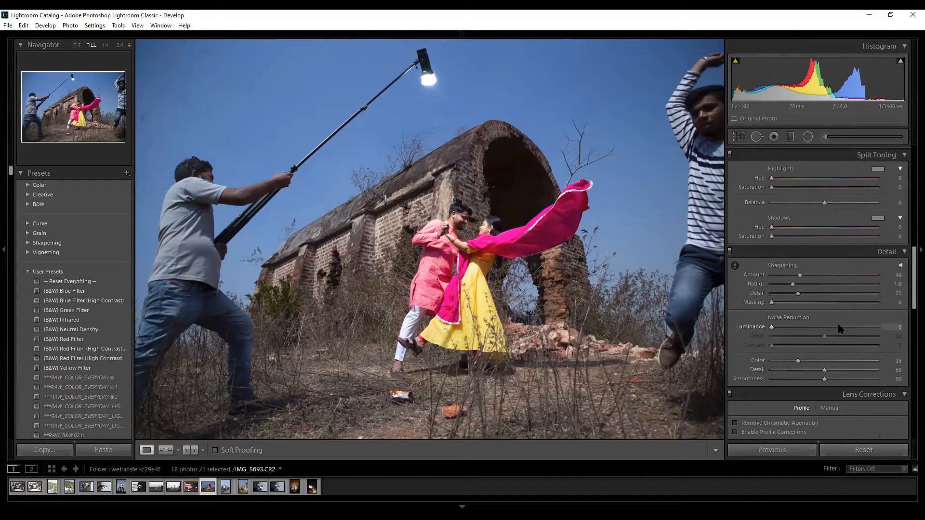
pyautogui.press('z')
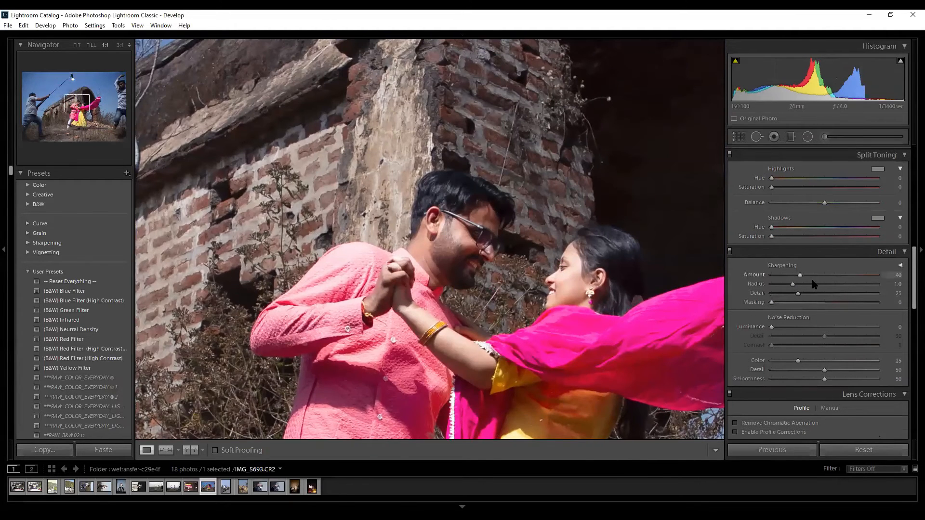
pyautogui.moveTo(799, 275); pyautogui.dragTo(848, 276)
pyautogui.hotkey('ctrl', '=')
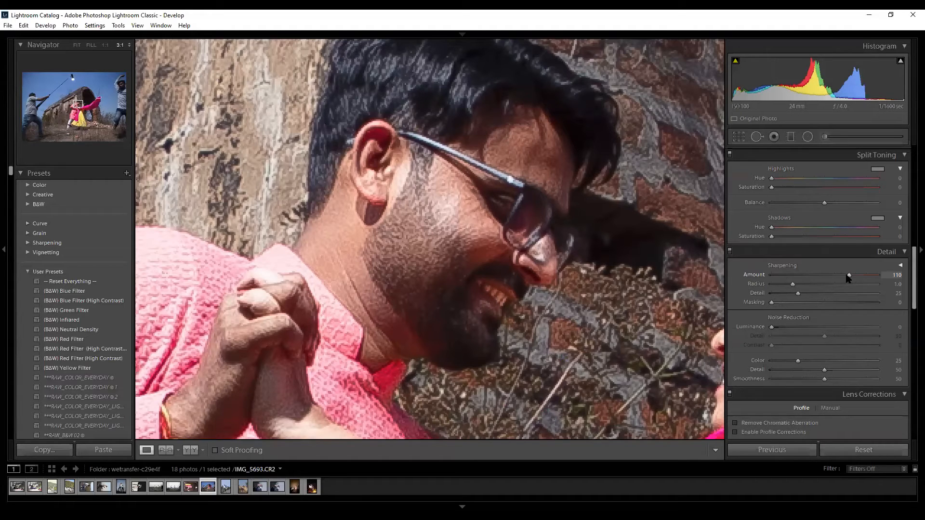
pyautogui.hotkey('ctrl', 'z')
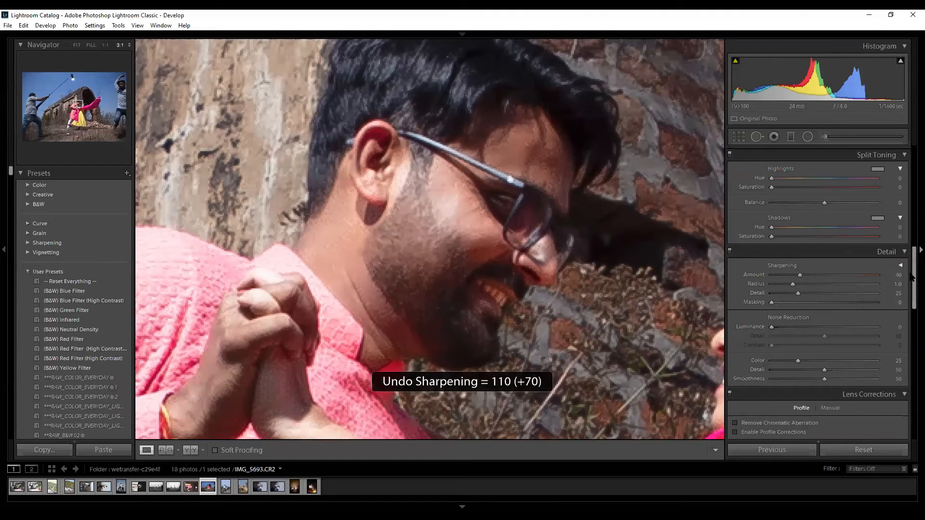
# Try a Texture value of +52 on the close-up of the man's face and undo it.
pyautogui.moveTo(911, 268); pyautogui.dragTo(911, 159)
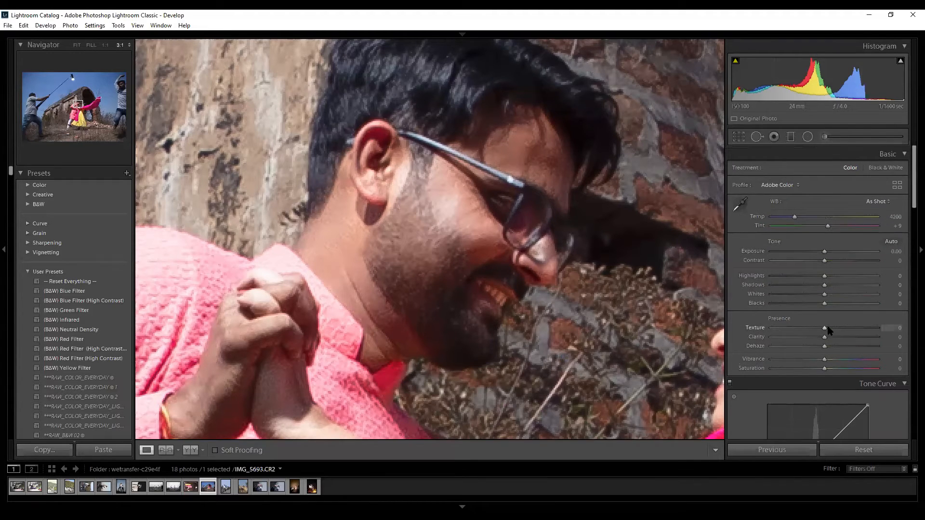
pyautogui.moveTo(825, 329); pyautogui.dragTo(853, 331)
pyautogui.hotkey('ctrl', 'z')
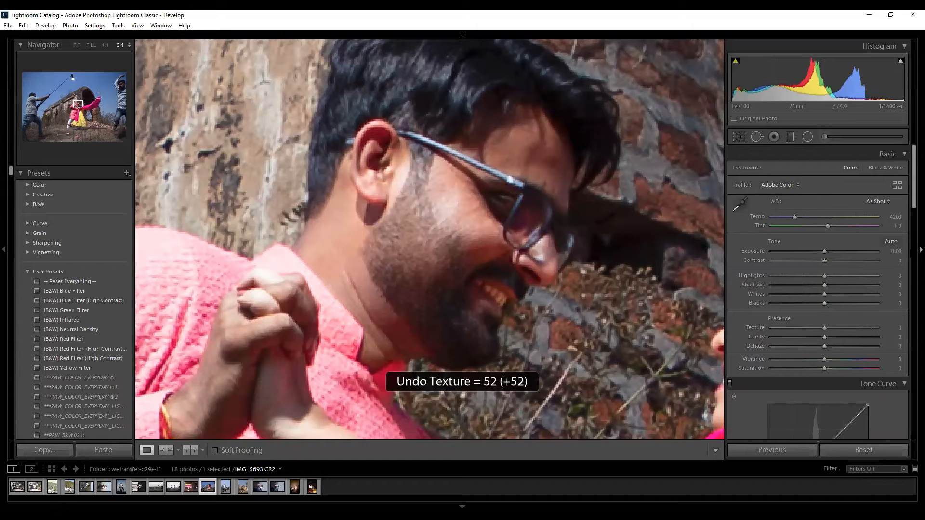
# Try raising the Sharpening amount to 145, inspect the faces and brick wall up close, and reset the photo's adjustments.
pyautogui.moveTo(911, 179); pyautogui.dragTo(911, 273)
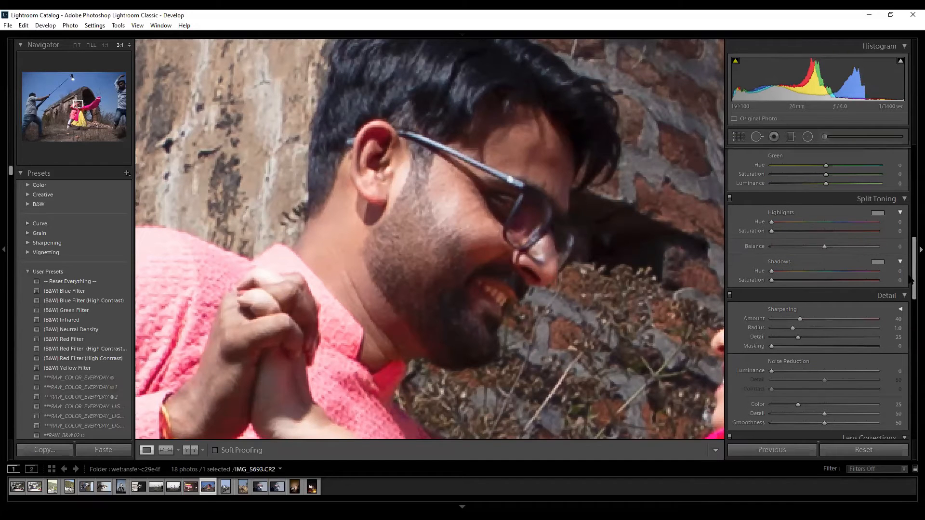
pyautogui.moveTo(801, 321); pyautogui.dragTo(876, 326)
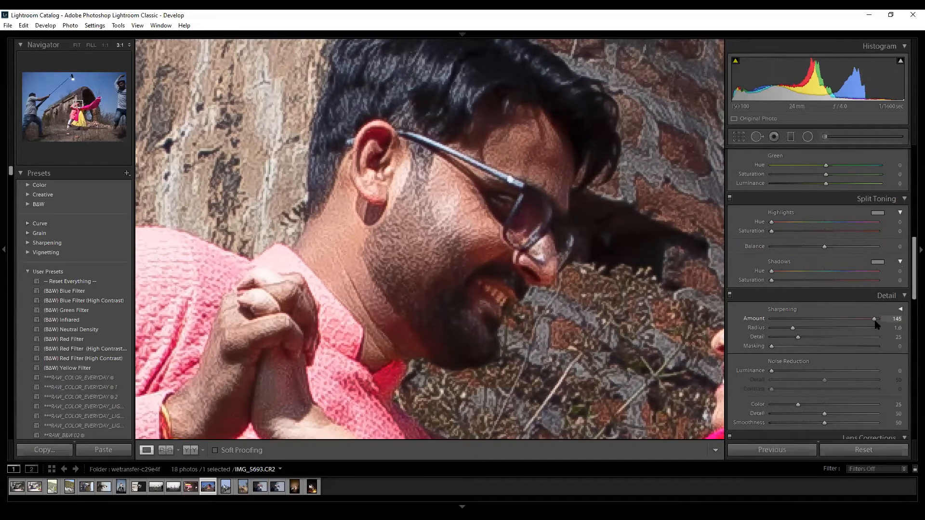
pyautogui.moveTo(634, 180); pyautogui.dragTo(473, 286)
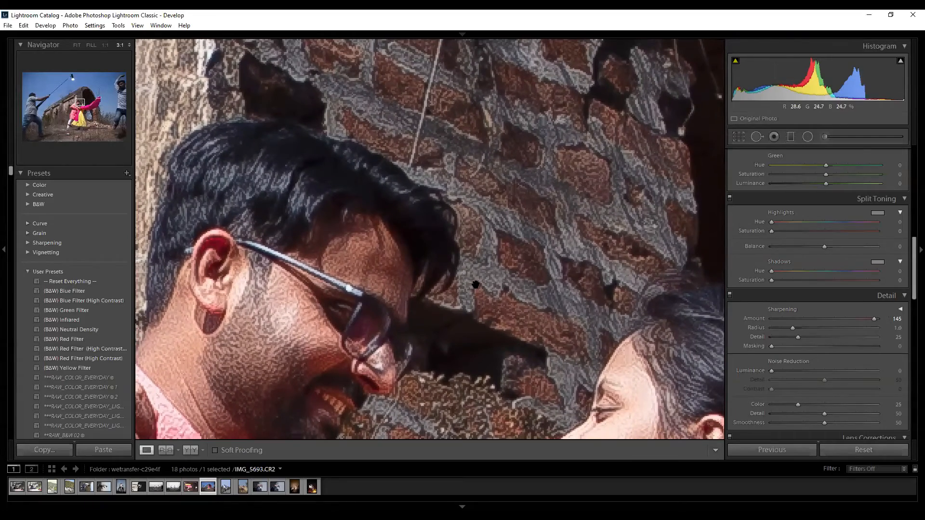
pyautogui.click(514, 238)
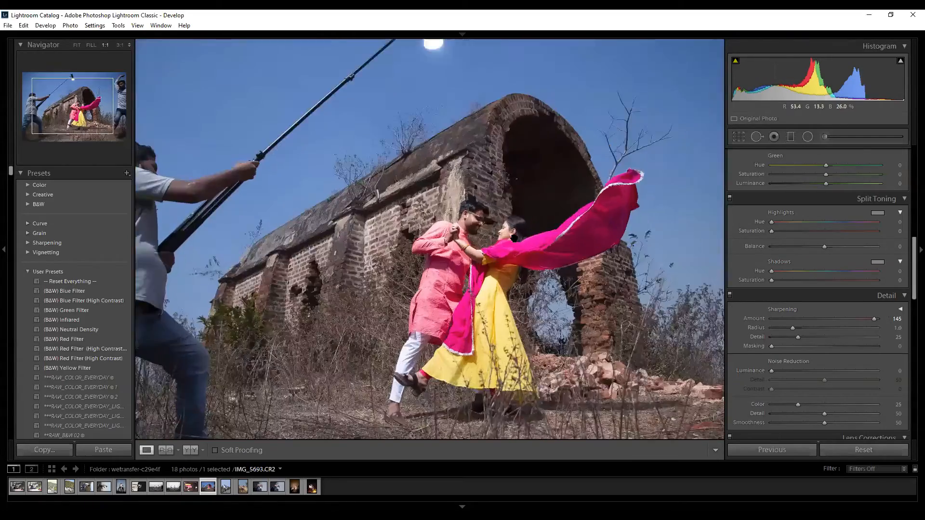
pyautogui.click(514, 238)
pyautogui.moveTo(498, 255); pyautogui.dragTo(285, 300)
pyautogui.moveTo(549, 261); pyautogui.dragTo(329, 241)
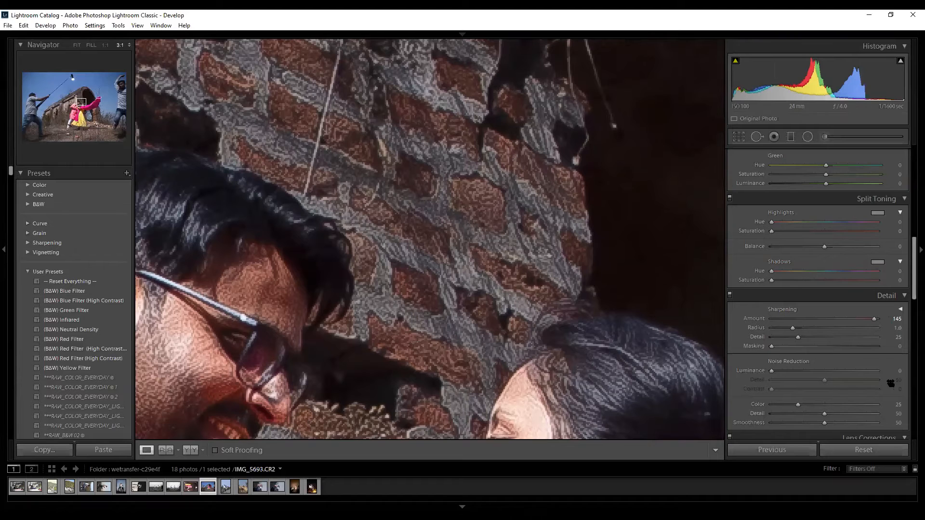
pyautogui.moveTo(876, 319); pyautogui.dragTo(880, 320)
pyautogui.click(863, 449)
# Set the Texture of the photo to +100.
pyautogui.click(916, 251)
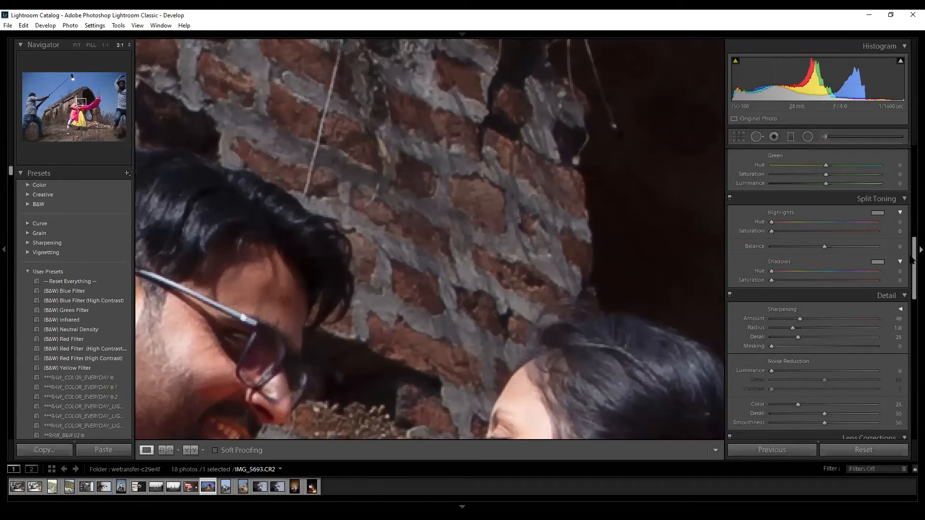
pyautogui.moveTo(911, 249); pyautogui.dragTo(904, 183)
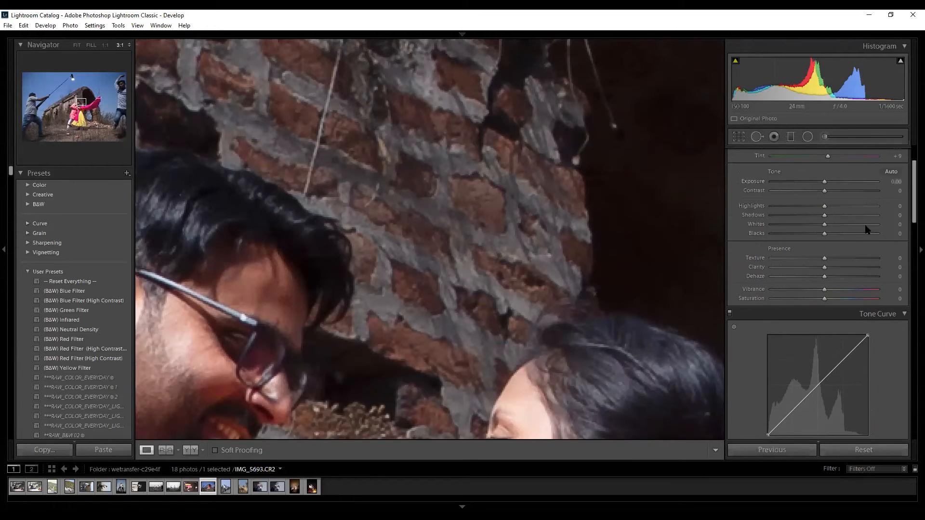
pyautogui.moveTo(826, 260); pyautogui.dragTo(910, 264)
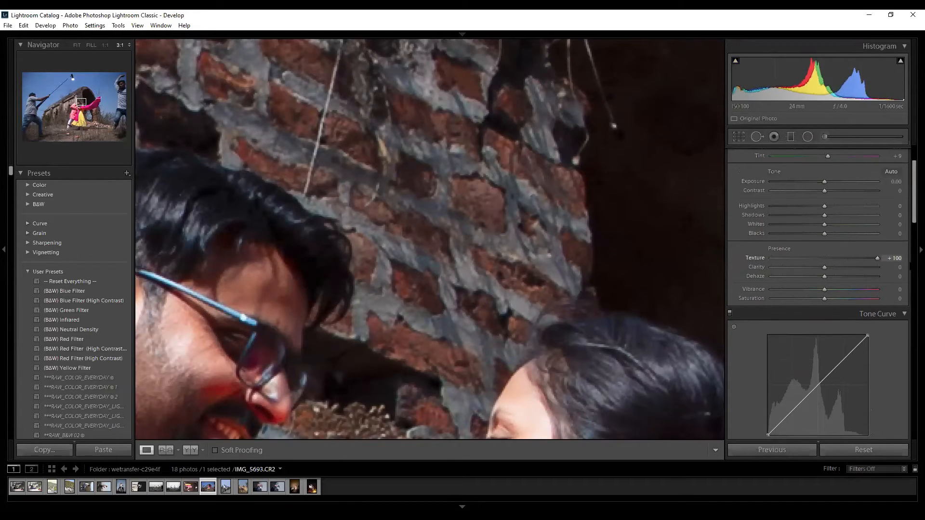
# Try lowering the Texture to +38 on the close-up of the brick wall and faces, and restore it to +100.
pyautogui.moveTo(889, 269); pyautogui.dragTo(844, 268)
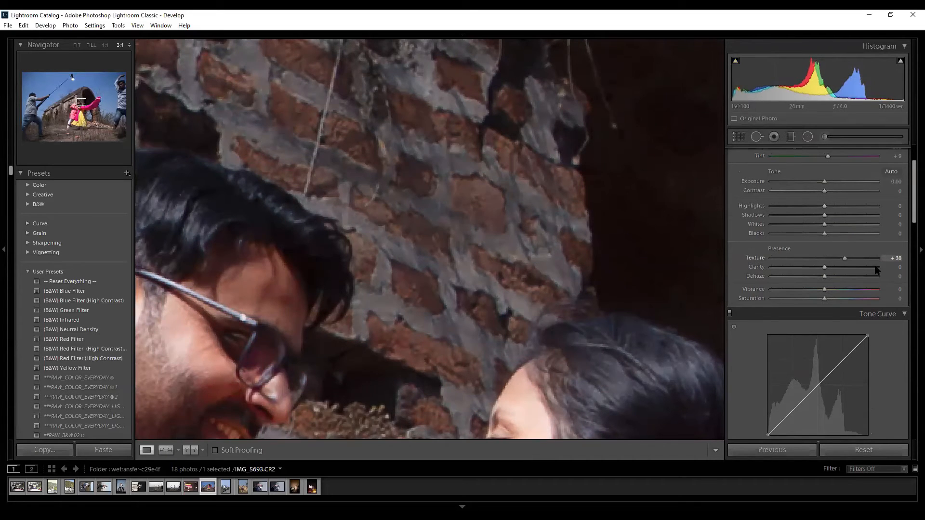
pyautogui.scroll(-5, 734, 306)
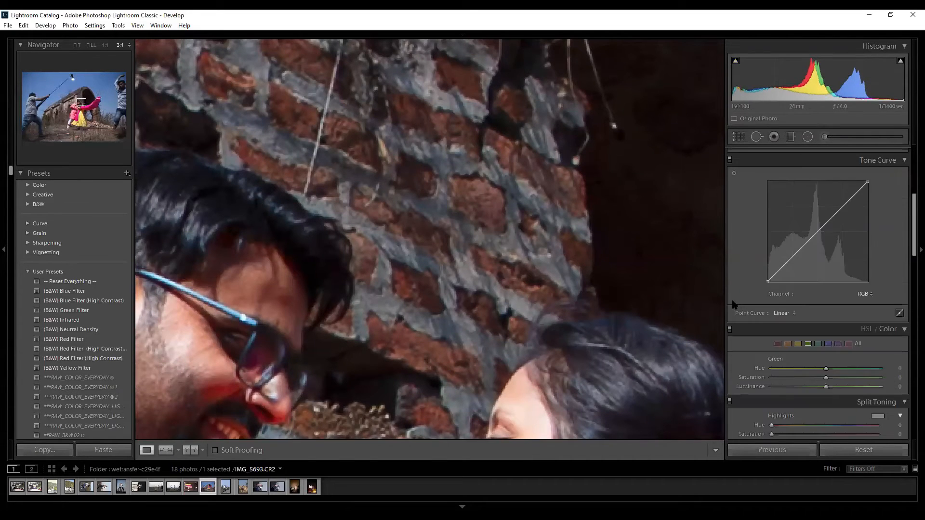
pyautogui.scroll(3, 880, 269)
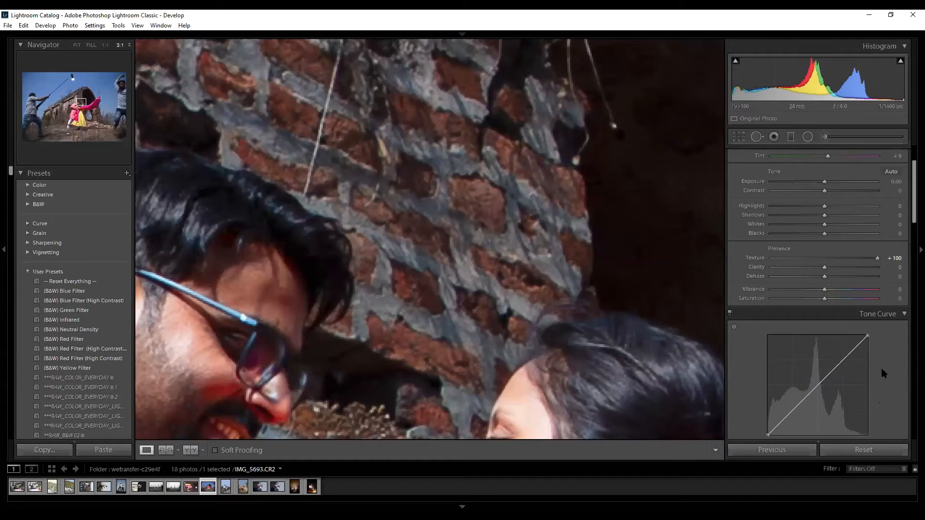
# View the previous photo, IMG_5675.CR2, in full and return to IMG_5693.CR2.
pyautogui.press('Left')
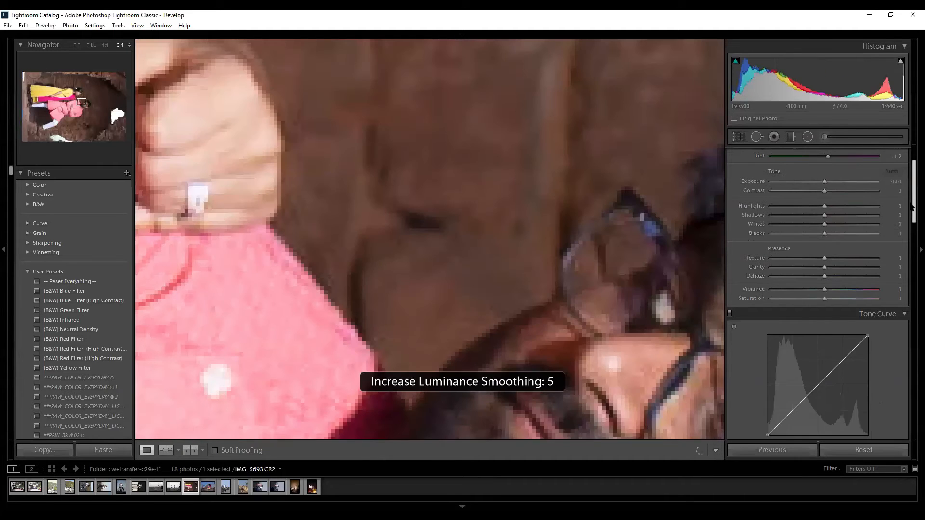
pyautogui.hotkey('ctrl', '-')
pyautogui.hotkey('ctrl', '-')
pyautogui.hotkey('ctrl', '-')
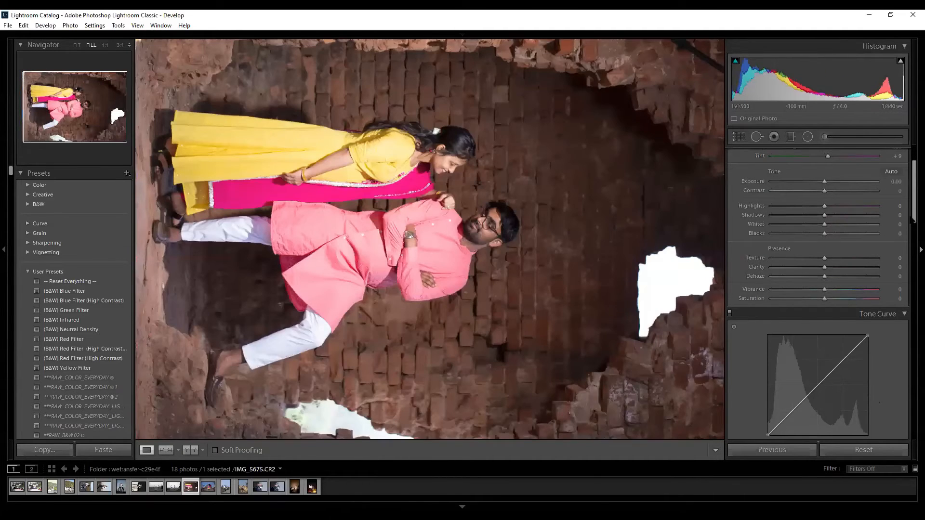
pyautogui.click(209, 487)
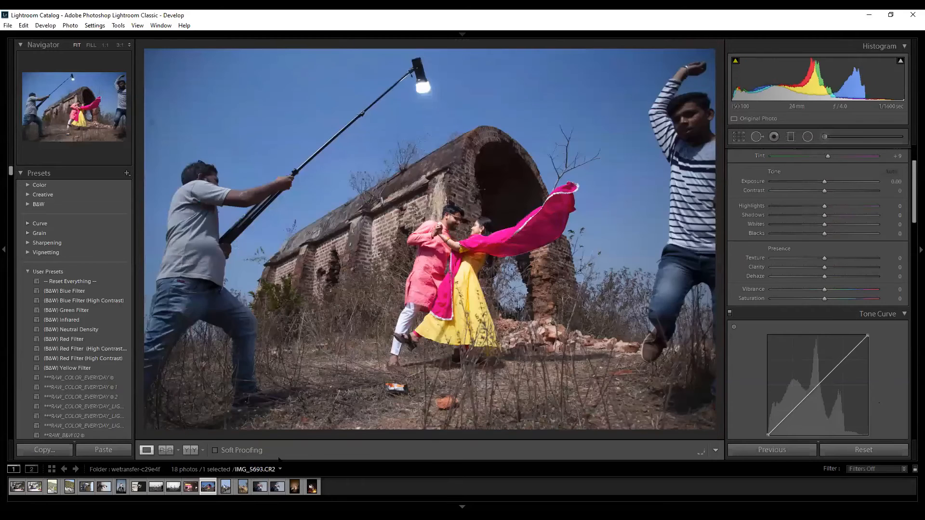
# Try Sharpening with Amount 91, Radius 1.9 and Detail 59 while viewing the couple up close, and reset the photo's adjustments.
pyautogui.moveTo(911, 200); pyautogui.dragTo(911, 287)
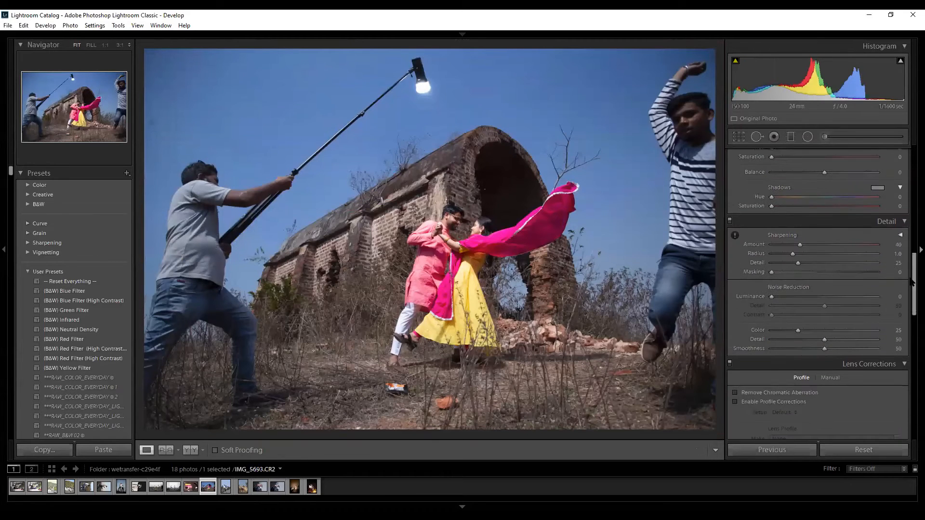
pyautogui.moveTo(799, 246); pyautogui.dragTo(834, 252)
pyautogui.press('z')
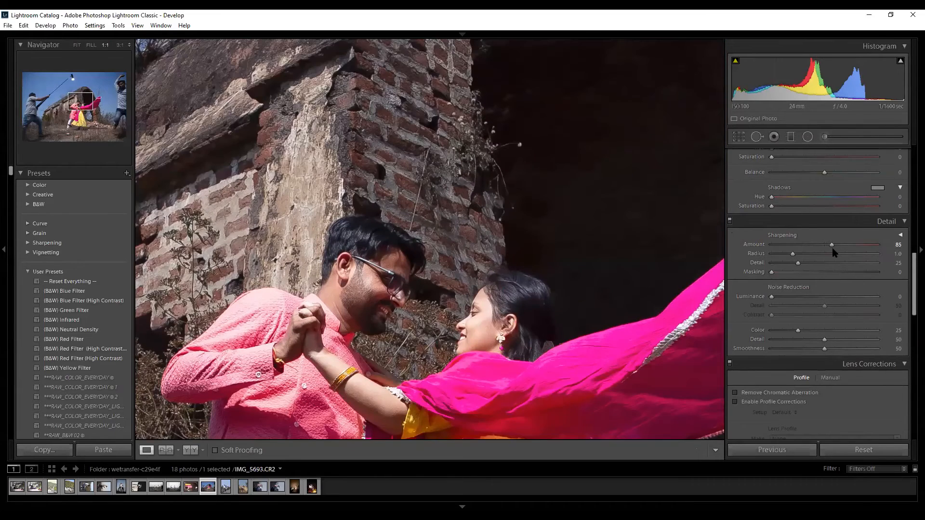
pyautogui.moveTo(832, 245); pyautogui.dragTo(724, 263)
pyautogui.hotkey('ctrl', '=')
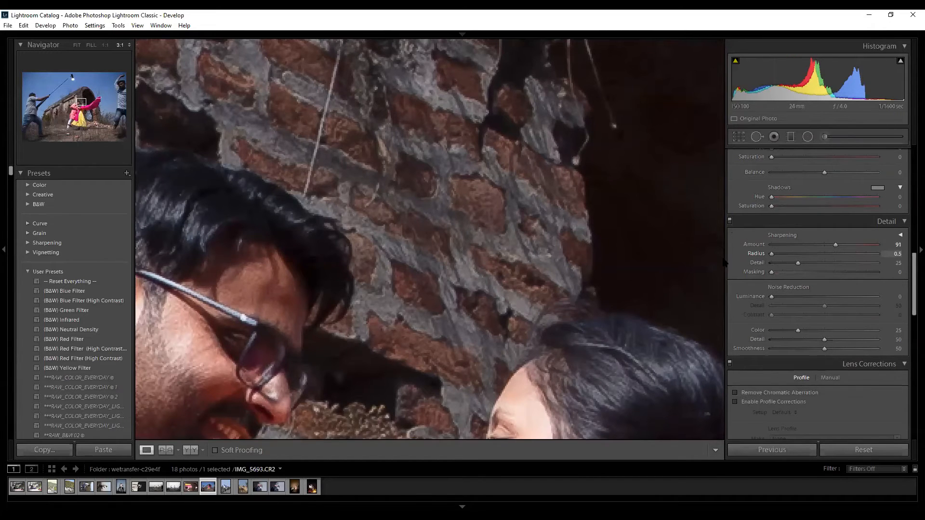
pyautogui.moveTo(836, 268); pyautogui.dragTo(876, 268)
pyautogui.click(832, 266)
pyautogui.moveTo(799, 265); pyautogui.dragTo(835, 268)
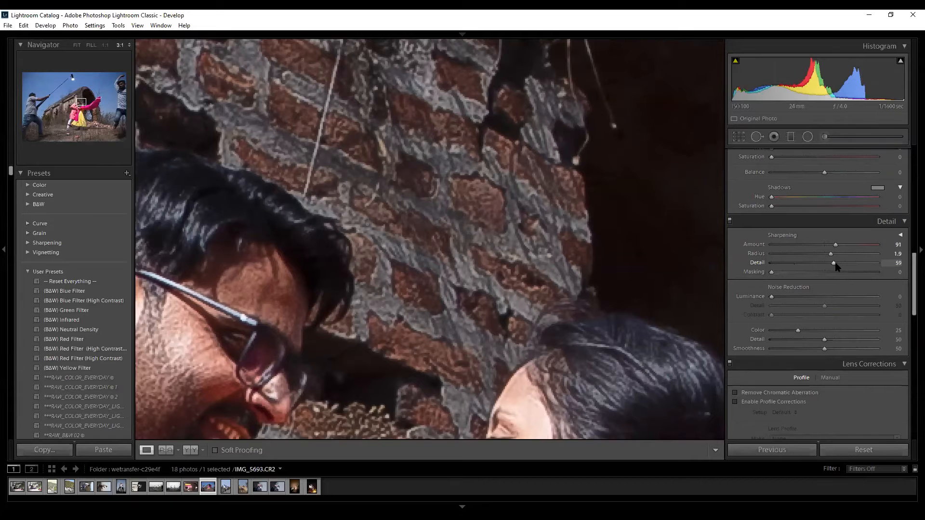
pyautogui.hotkey('ctrl', '-')
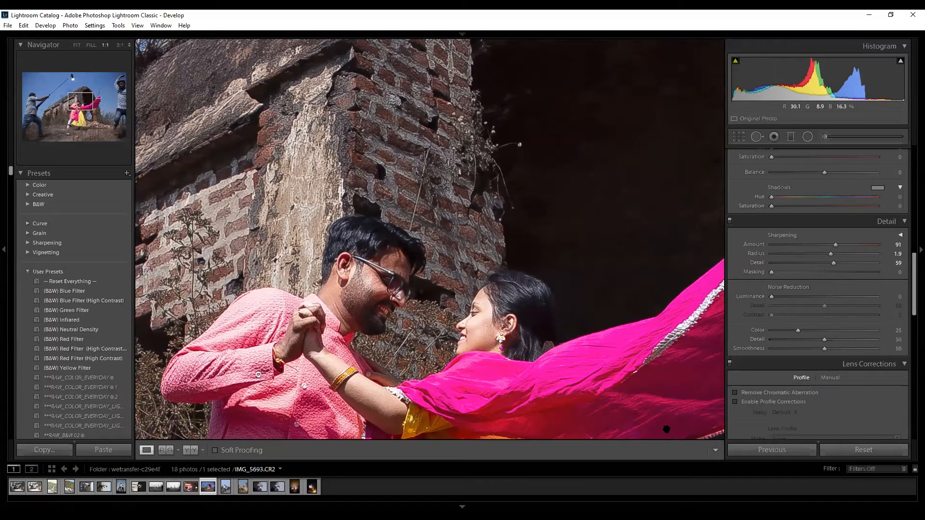
pyautogui.click(851, 450)
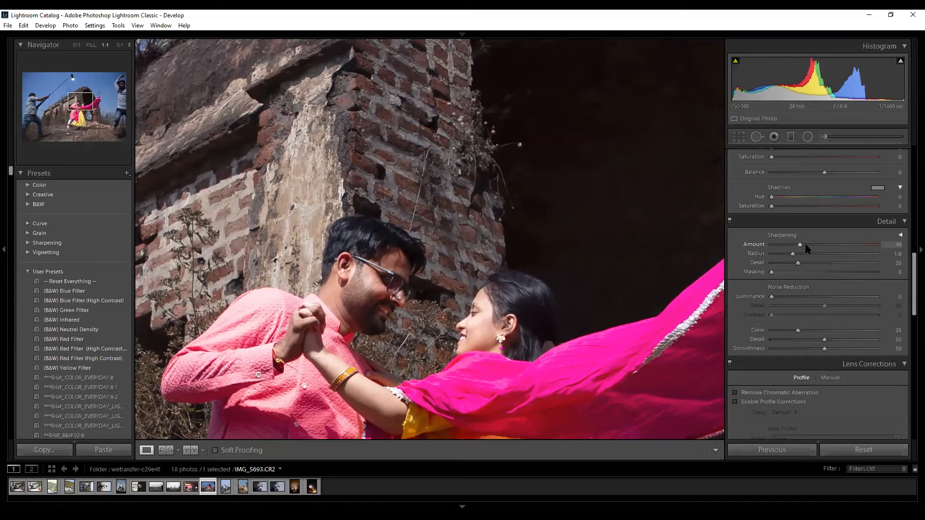
# Try a Sharpening Amount of 117 using the grayscale preview, view the whole photo, and reset its adjustments.
pyautogui.press('alt')
pyautogui.moveTo(802, 244); pyautogui.dragTo(866, 251)
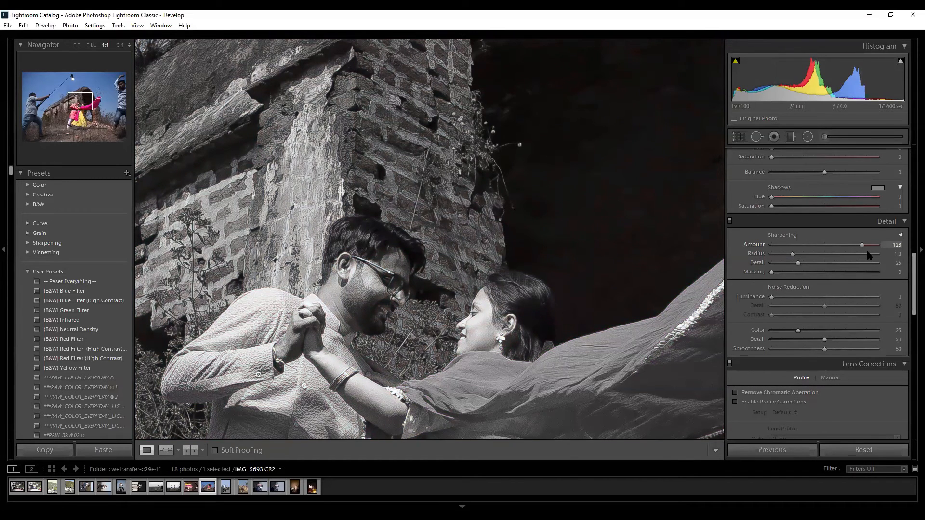
pyautogui.moveTo(869, 255)
pyautogui.mouseDown()
pyautogui.moveTo(782, 260)
pyautogui.moveTo(908, 255)
pyautogui.moveTo(809, 255)
pyautogui.moveTo(858, 259)
pyautogui.mouseUp()
pyautogui.press('z')
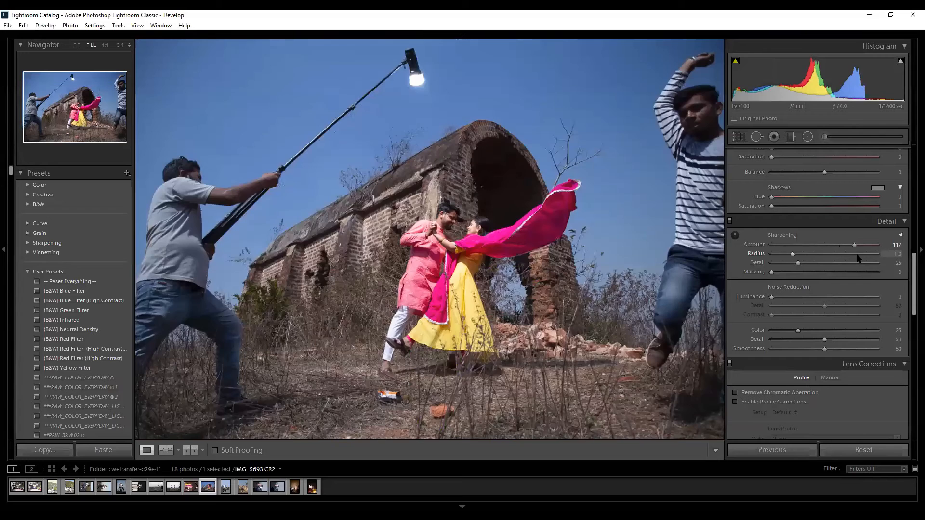
pyautogui.hotkey('ctrl', 'shift', 'r')
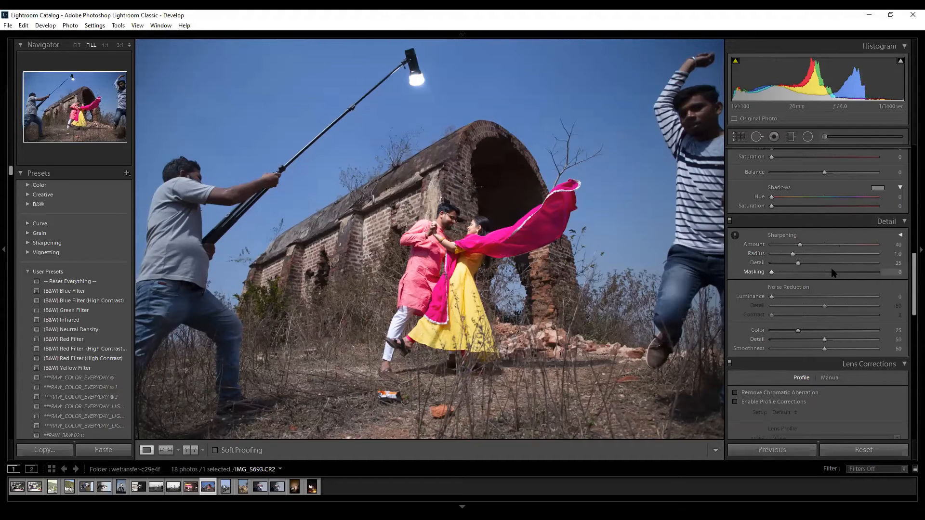
# Try extreme Sharpening on the photo with Amount 150, Radius 3.0, Detail 100 and Masking 87.
pyautogui.keyDown('alt'); pyautogui.click(801, 244); pyautogui.keyUp('alt')
pyautogui.moveTo(803, 246); pyautogui.dragTo(879, 251)
pyautogui.moveTo(794, 254); pyautogui.dragTo(878, 258)
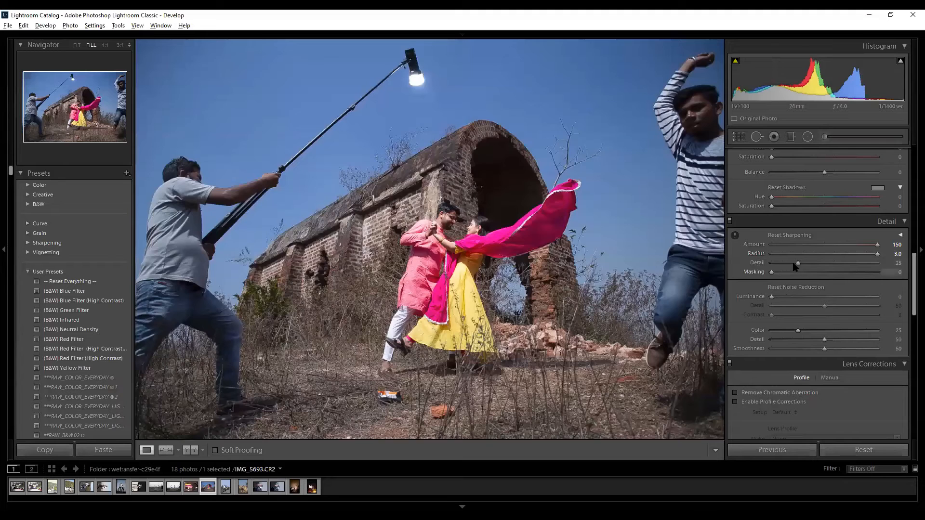
pyautogui.moveTo(798, 263); pyautogui.dragTo(875, 277)
pyautogui.moveTo(772, 273); pyautogui.dragTo(864, 275)
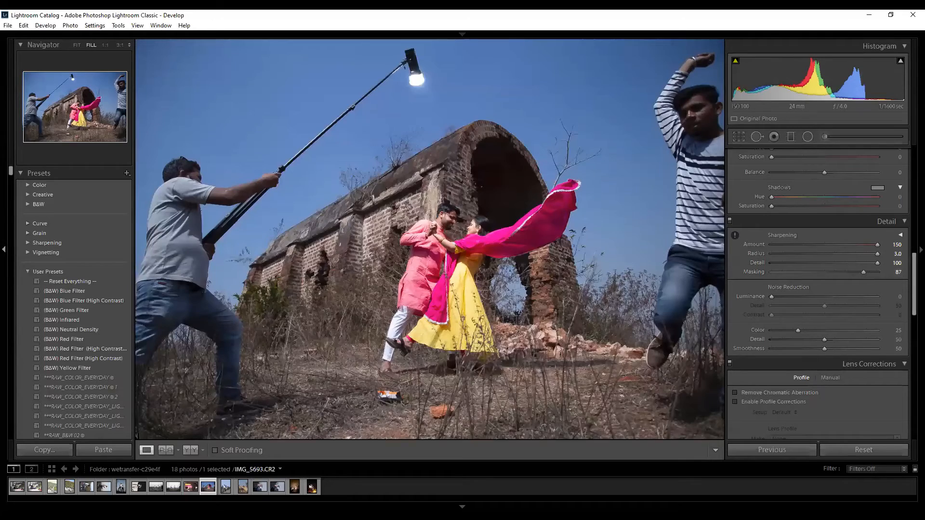
# Inspect the man's face at 3:1 while varying the Sharpening Masking, and reset the photo's adjustments.
pyautogui.press('z')
pyautogui.hotkey('ctrl', '=')
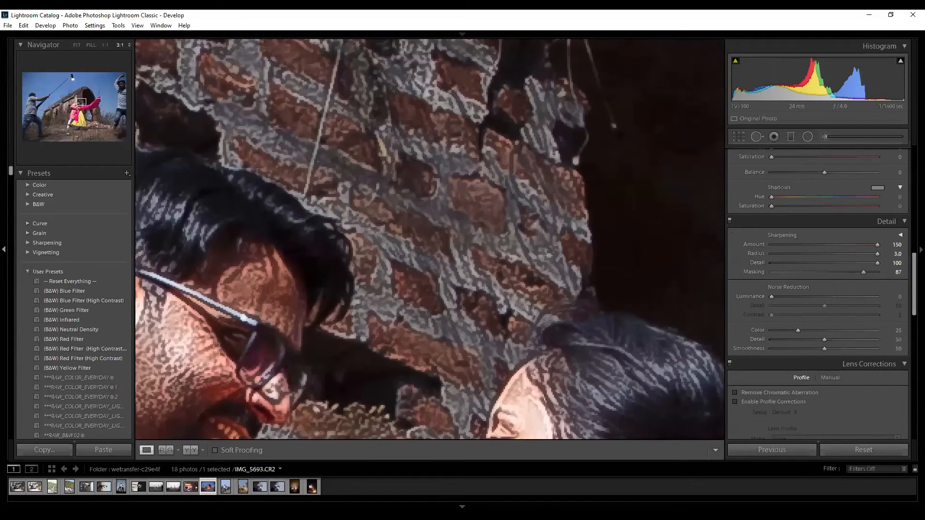
pyautogui.moveTo(455, 253); pyautogui.dragTo(720, 180)
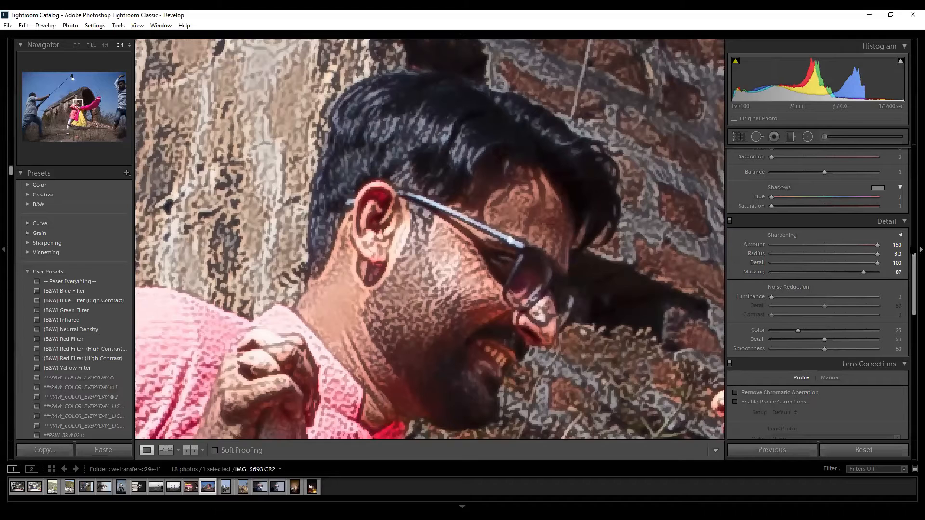
pyautogui.moveTo(866, 274); pyautogui.dragTo(762, 279)
pyautogui.moveTo(827, 278); pyautogui.dragTo(872, 274)
pyautogui.click(863, 450)
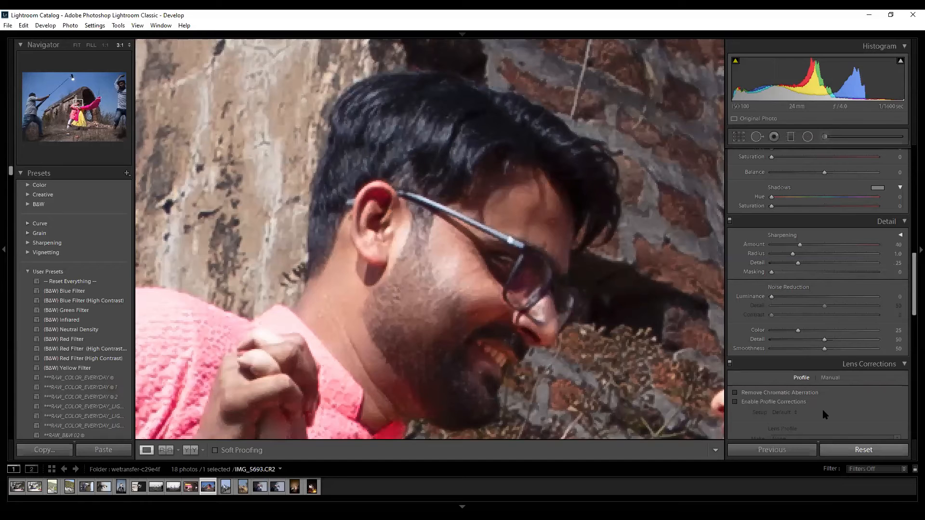
pyautogui.press('z')
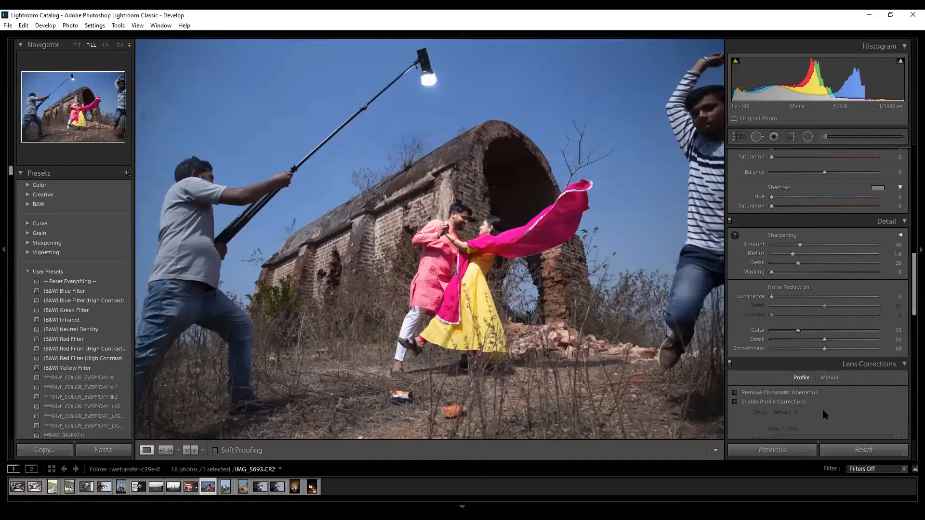
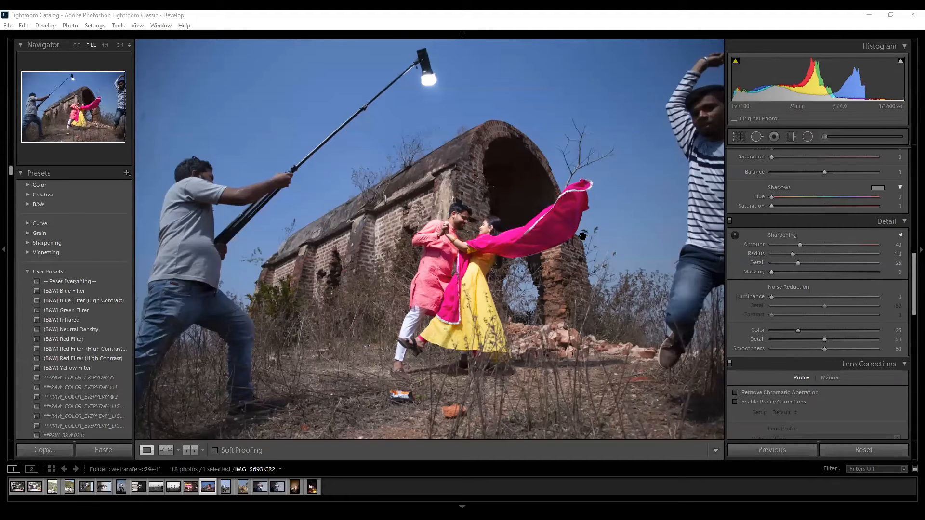
# Try Noise Reduction on the couple with Luminance 55, Detail 64, Contrast 22, Color 100, color Detail 100 and Smoothness 84.
pyautogui.click(588, 235)
pyautogui.moveTo(290, 239); pyautogui.dragTo(628, 270)
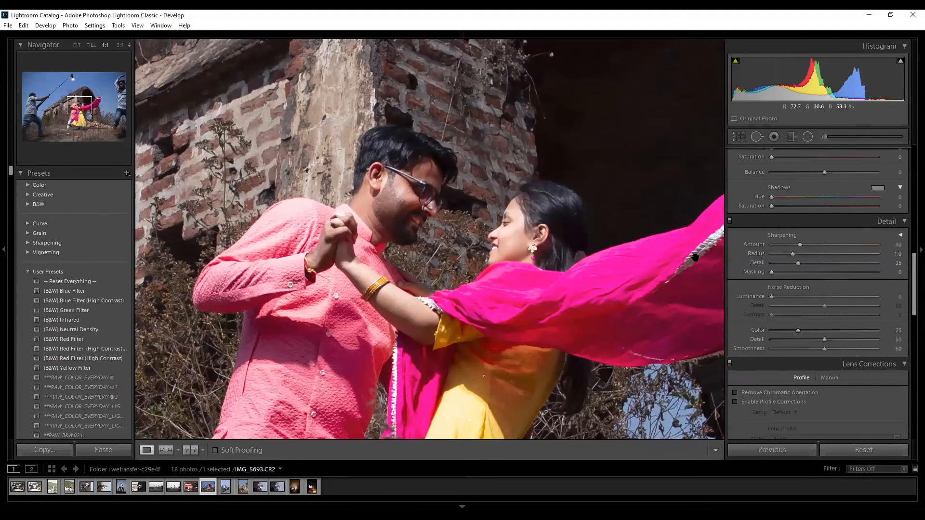
pyautogui.moveTo(775, 300); pyautogui.dragTo(838, 307)
pyautogui.hotkey('ctrl', '=')
pyautogui.press('alt')
pyautogui.moveTo(772, 317); pyautogui.dragTo(867, 324)
pyautogui.moveTo(797, 330); pyautogui.dragTo(888, 337)
pyautogui.moveTo(824, 340); pyautogui.dragTo(882, 339)
pyautogui.moveTo(825, 350); pyautogui.dragTo(861, 345)
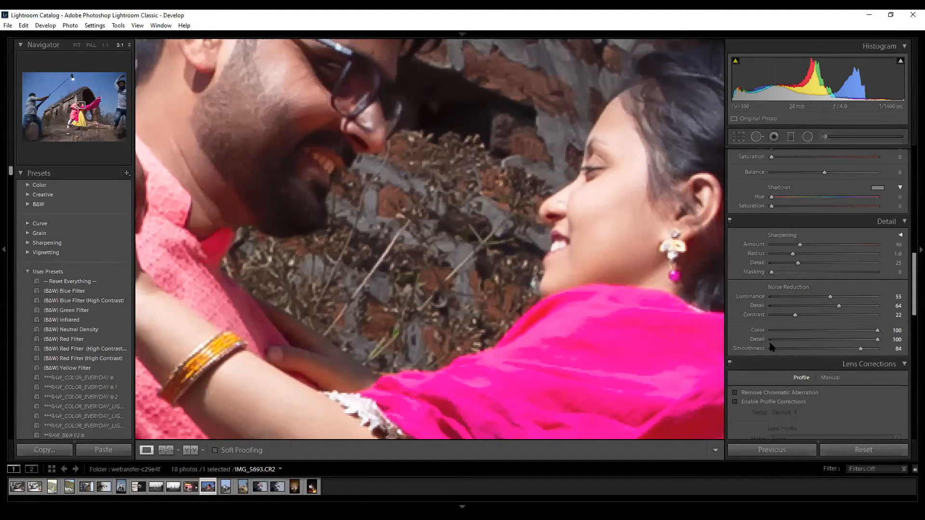
# Compare the noise-reduced couple at 1:1 and 3:1, and reset the photo's adjustments.
pyautogui.hotkey('ctrl', '-')
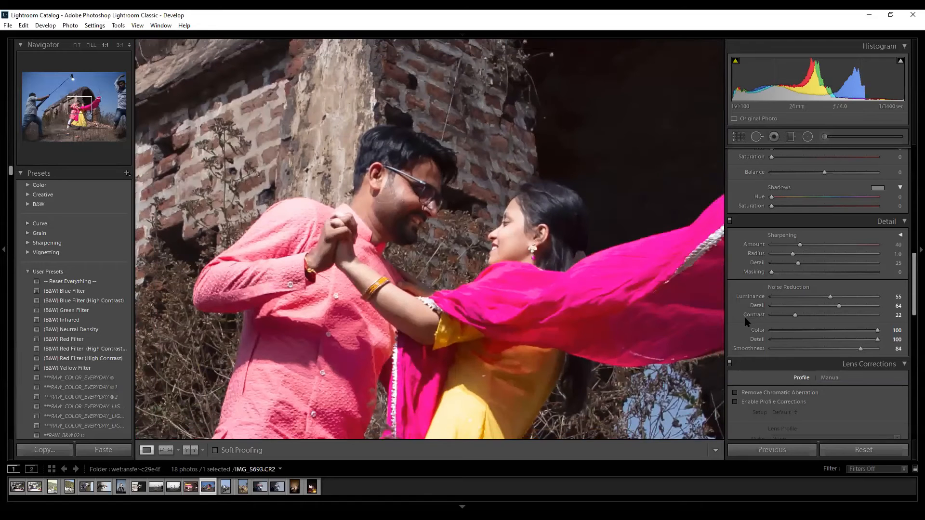
pyautogui.hotkey('ctrl', '=')
pyautogui.moveTo(305, 109); pyautogui.dragTo(462, 267)
pyautogui.hotkey('ctrl', 'shift', 'r')
# Try a Luminance noise reduction of 100 with altered detail, contrast, color and smoothness on the man's face, and reset the adjustments.
pyautogui.moveTo(773, 298); pyautogui.dragTo(896, 299)
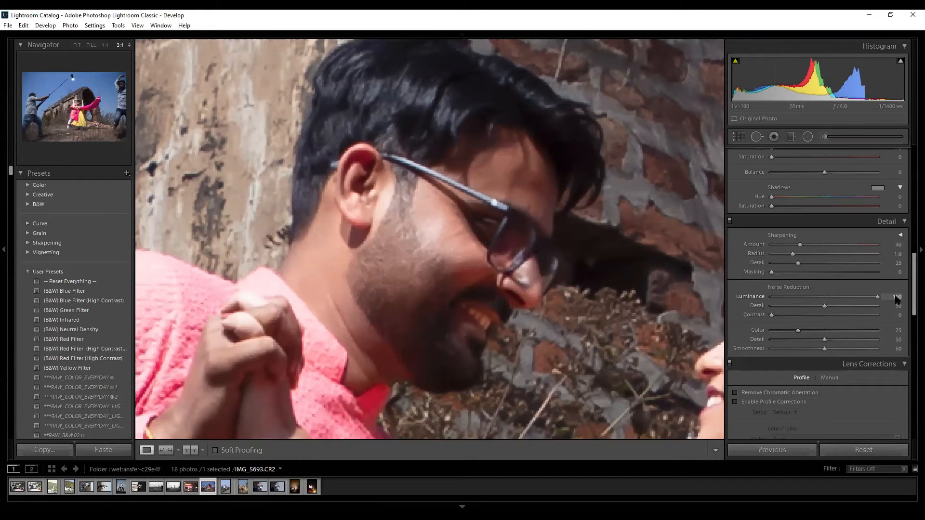
pyautogui.moveTo(824, 307); pyautogui.dragTo(910, 313)
pyautogui.moveTo(772, 315); pyautogui.dragTo(882, 318)
pyautogui.moveTo(738, 316); pyautogui.dragTo(884, 313)
pyautogui.moveTo(798, 331); pyautogui.dragTo(886, 330)
pyautogui.moveTo(825, 340); pyautogui.dragTo(842, 340)
pyautogui.moveTo(826, 350); pyautogui.dragTo(782, 349)
pyautogui.click(829, 448)
pyautogui.hotkey('ctrl', '-')
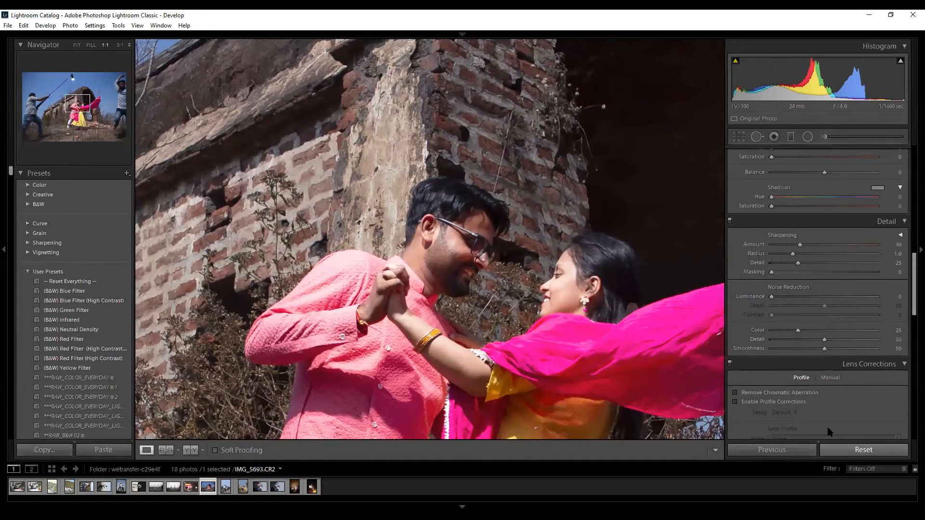
# Open the photo IMG_5756.CR2 and enable Remove Chromatic Aberration while viewing the man's sunglasses at 3:1.
pyautogui.scroll(-5, 847, 395)
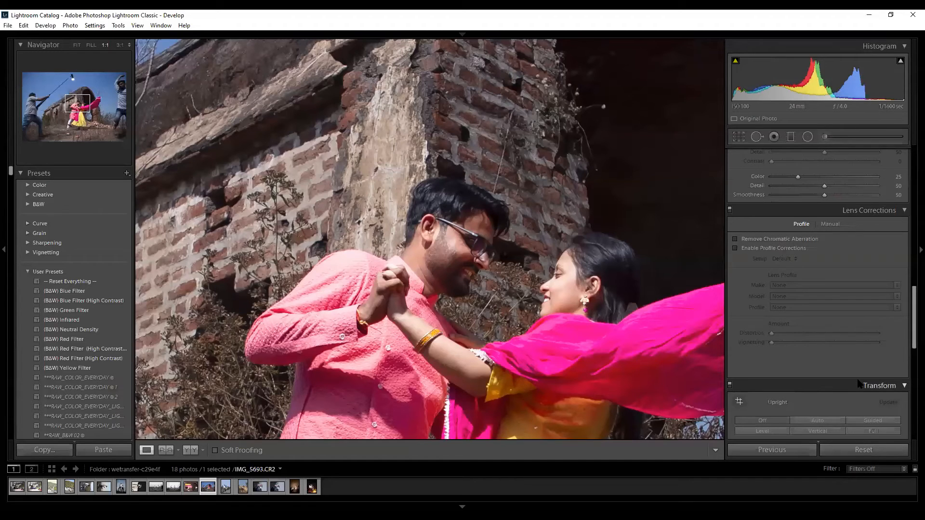
pyautogui.hotkey('ctrl', '-')
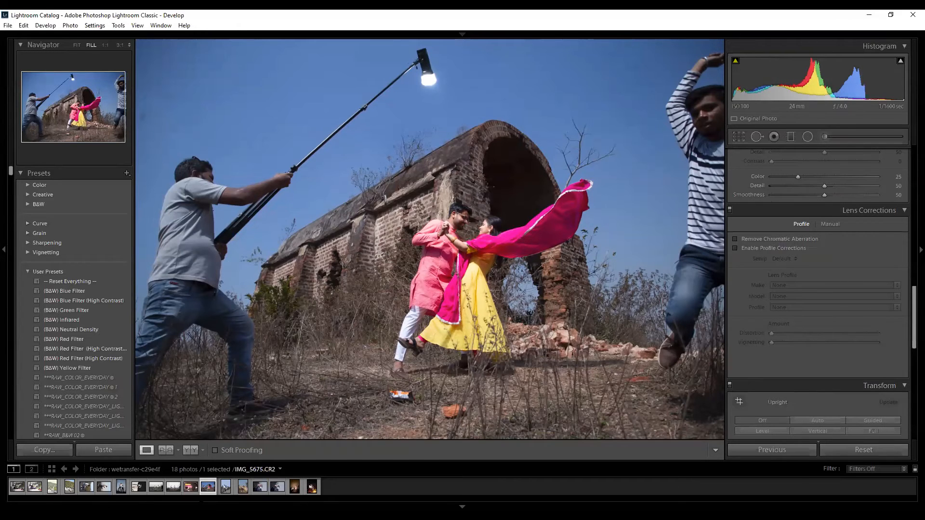
pyautogui.click(226, 487)
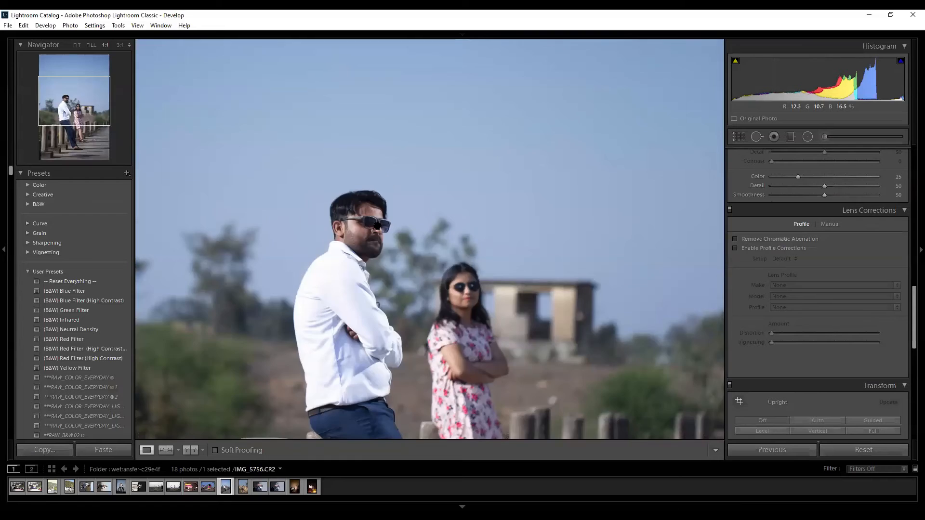
pyautogui.click(378, 225)
pyautogui.click(377, 225)
pyautogui.click(377, 225)
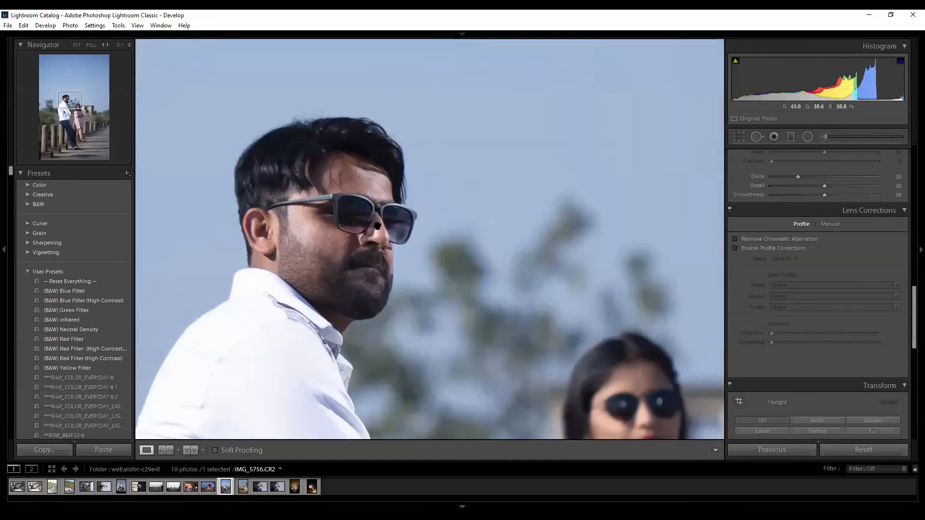
pyautogui.click(363, 248)
pyautogui.moveTo(247, 313); pyautogui.dragTo(380, 335)
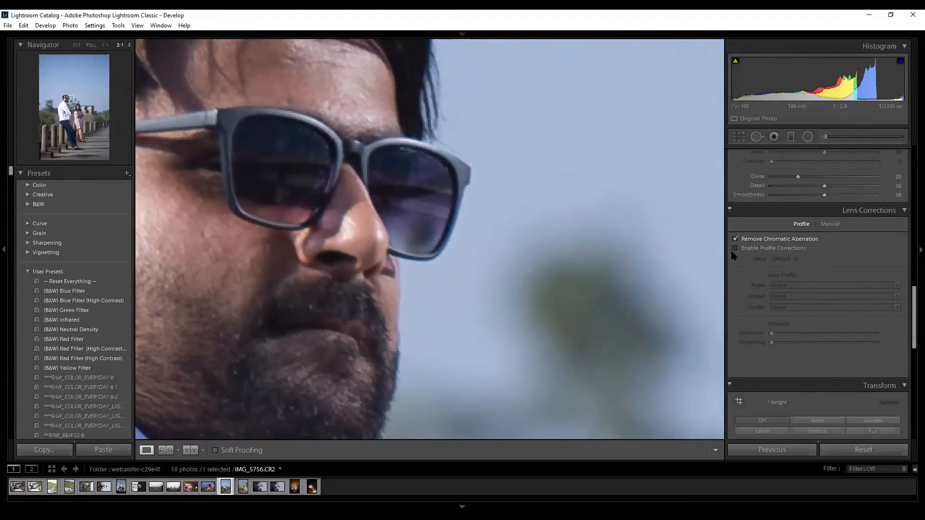
# Set the manual Defringe to purple Amount 13 with Purple Hue 58/100, and green Amount 8 with Green Hue 90/100.
pyautogui.click(829, 225)
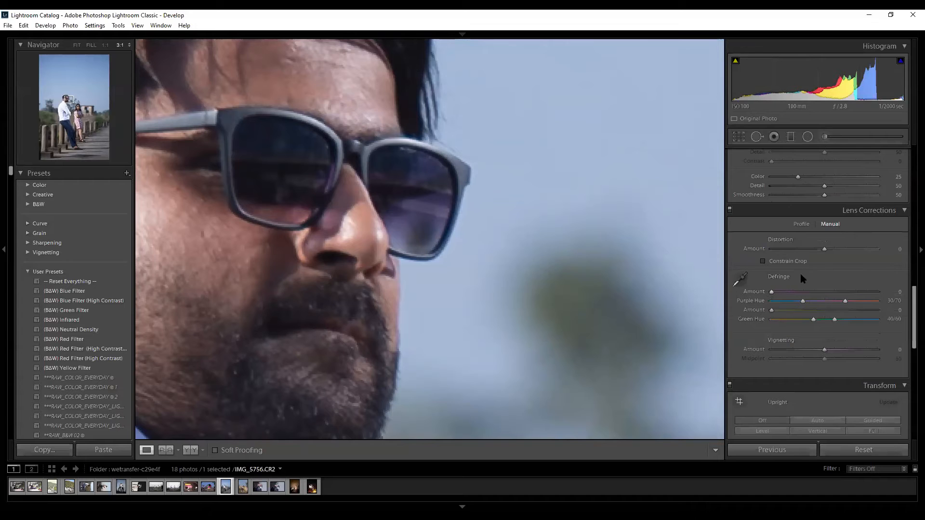
pyautogui.moveTo(772, 293); pyautogui.dragTo(825, 291)
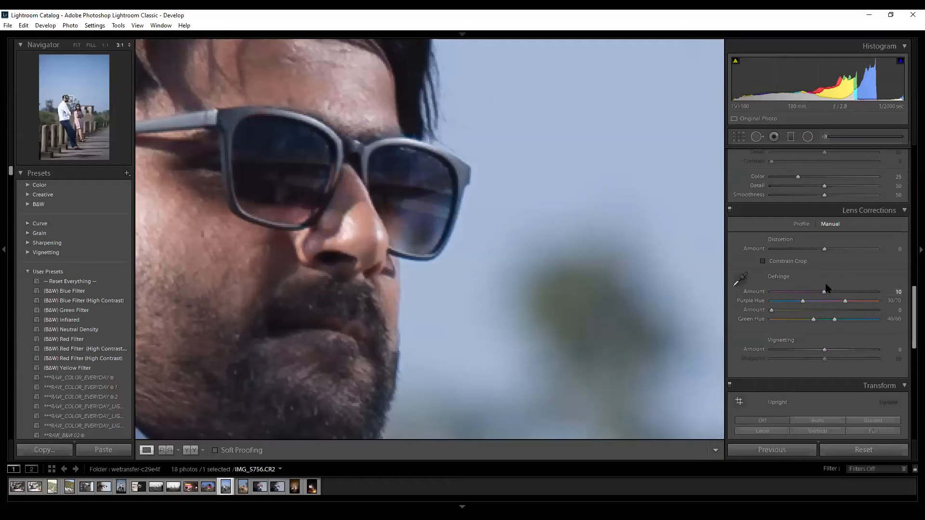
pyautogui.moveTo(826, 292); pyautogui.dragTo(870, 299)
pyautogui.moveTo(771, 292); pyautogui.dragTo(871, 298)
pyautogui.moveTo(803, 305); pyautogui.dragTo(877, 301)
pyautogui.moveTo(772, 310); pyautogui.dragTo(876, 320)
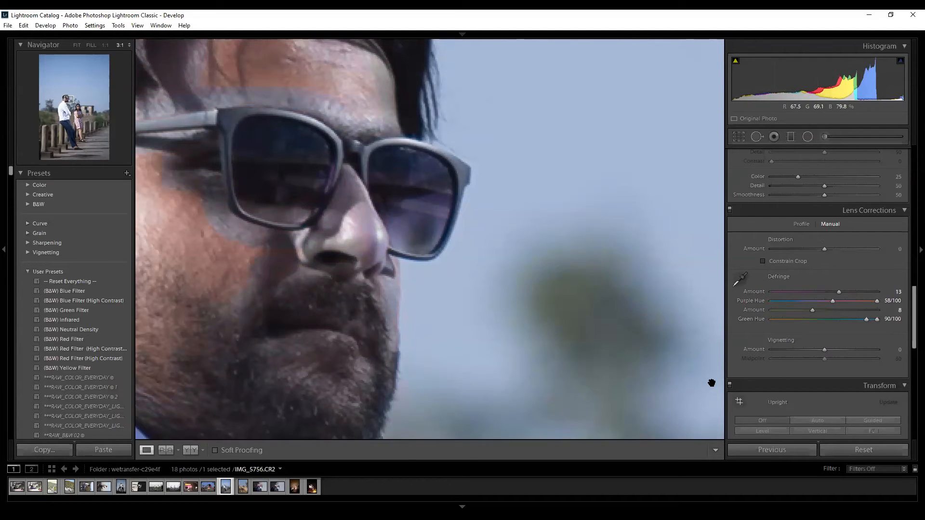
# Reset the adjustments of IMG_5756.CR2 and enable Profile Corrections for its lens.
pyautogui.hotkey('ctrl', '-')
pyautogui.click(863, 449)
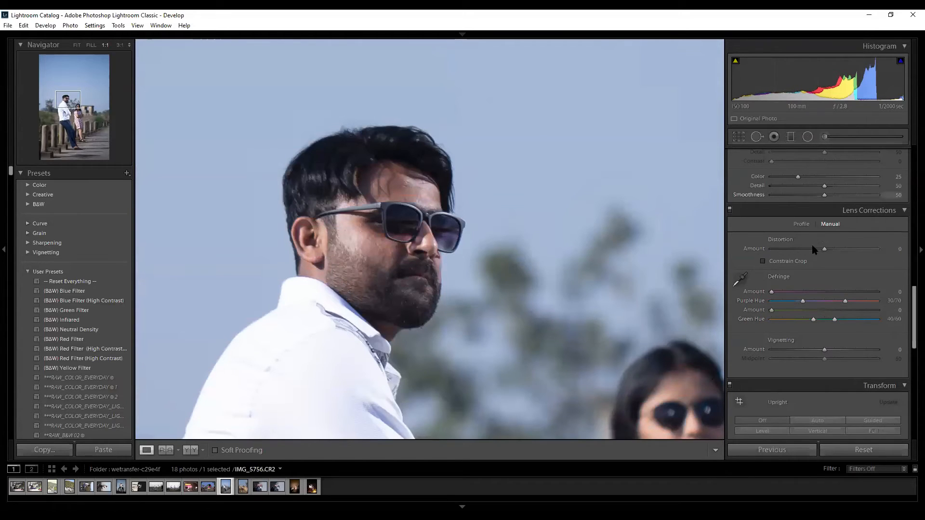
pyautogui.scroll(2, 815, 249)
pyautogui.click(800, 302)
pyautogui.click(735, 325)
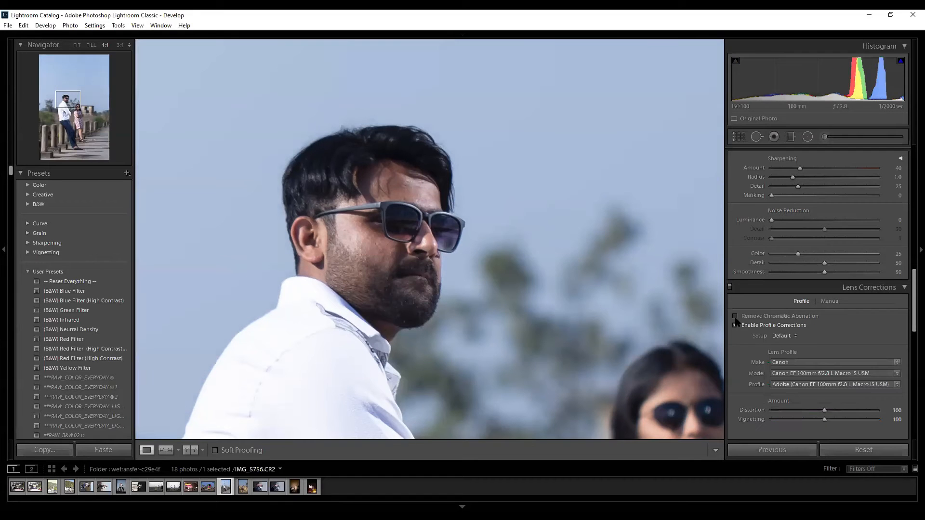
# Compare the full photo with Profile Corrections off and on, leaving the corrections enabled.
pyautogui.press('z')
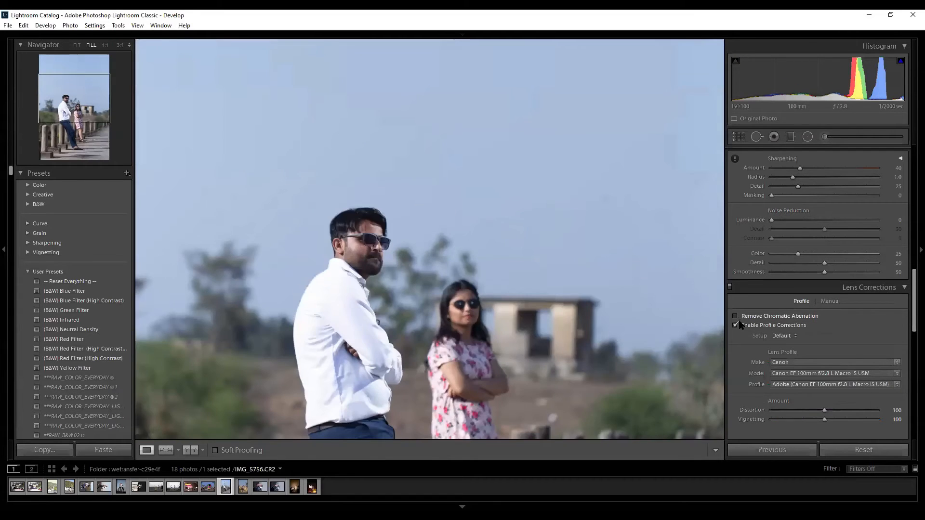
pyautogui.hotkey('ctrl', '-')
pyautogui.click(735, 325)
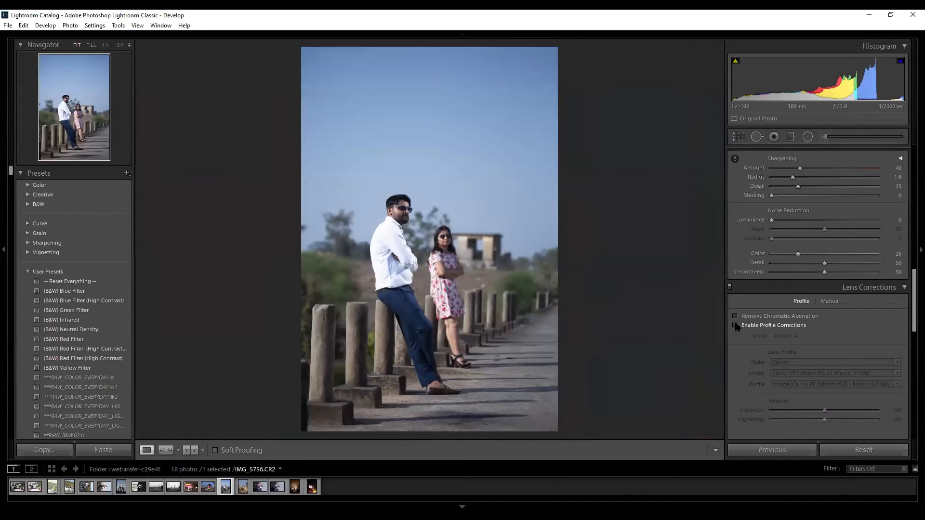
pyautogui.click(735, 326)
pyautogui.click(736, 325)
pyautogui.click(735, 326)
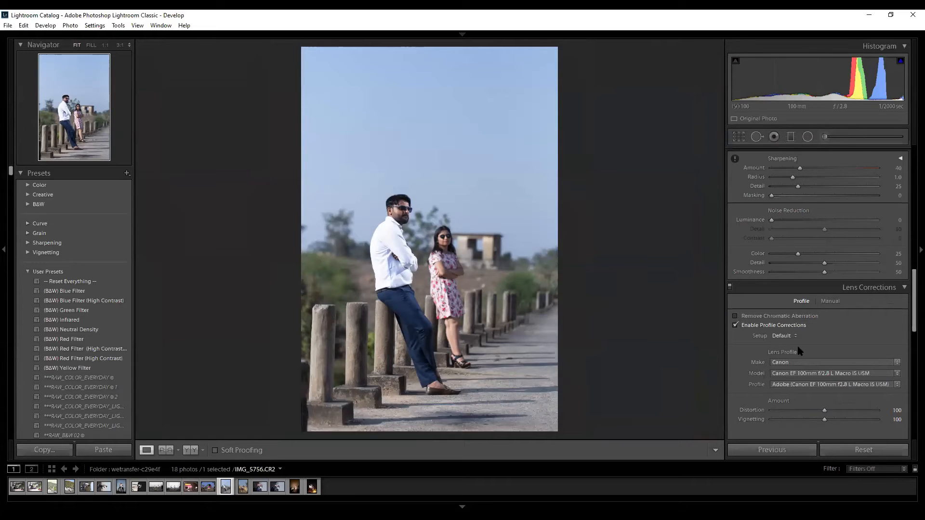
# Try the Auto and Custom lens profile setups, and return the setup to Default.
pyautogui.click(782, 336)
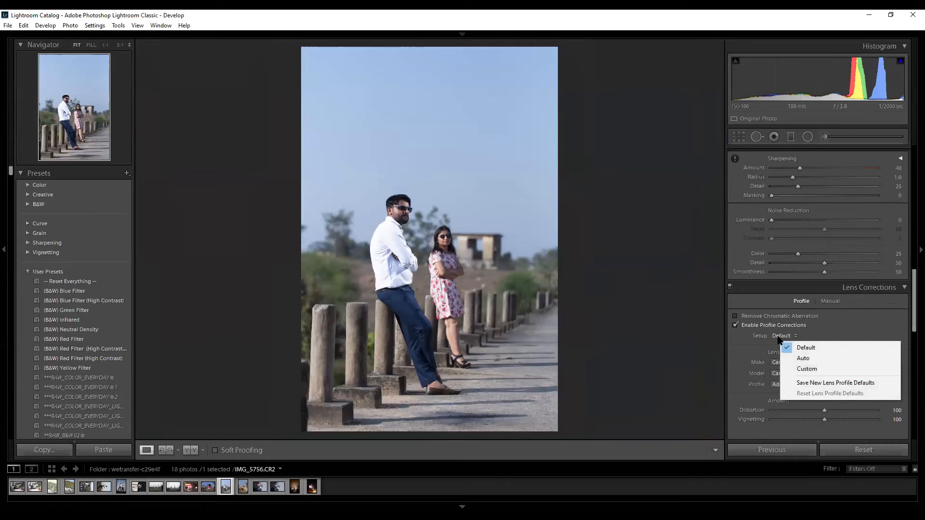
pyautogui.click(803, 359)
pyautogui.click(778, 337)
pyautogui.click(804, 369)
pyautogui.click(783, 336)
pyautogui.click(785, 348)
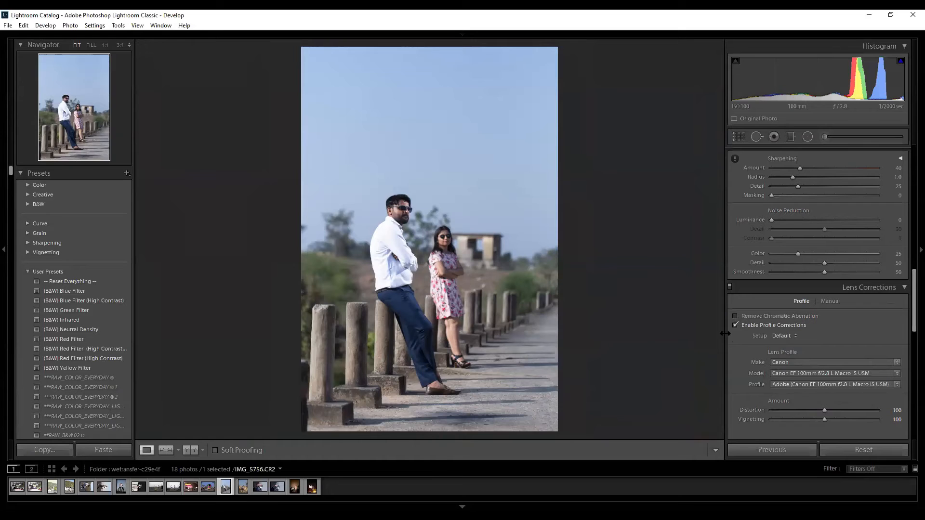
# Switch Remove Chromatic Aberration on and off, and disable Profile Corrections.
pyautogui.click(736, 316)
pyautogui.click(735, 316)
pyautogui.click(736, 326)
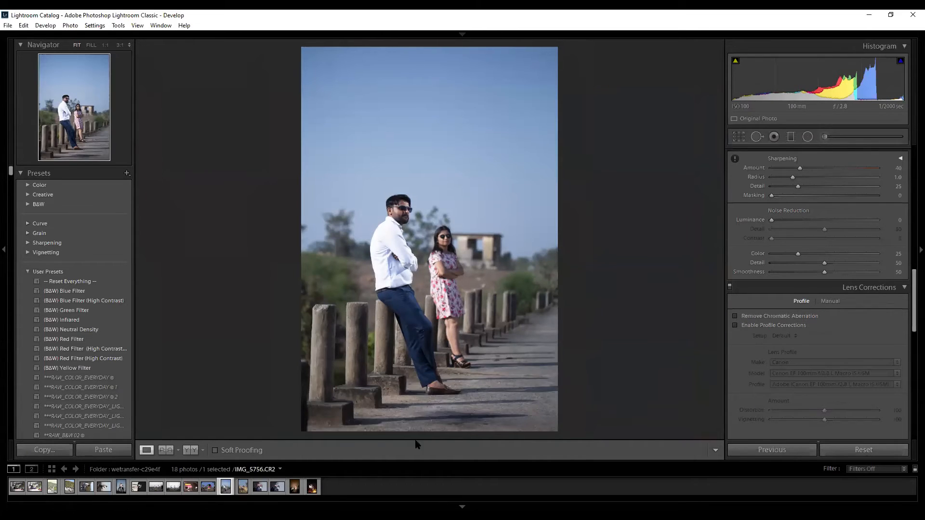
# Open the photo IMG_5693.CR2 and compare it with Profile Corrections on and off, leaving them enabled.
pyautogui.click(208, 487)
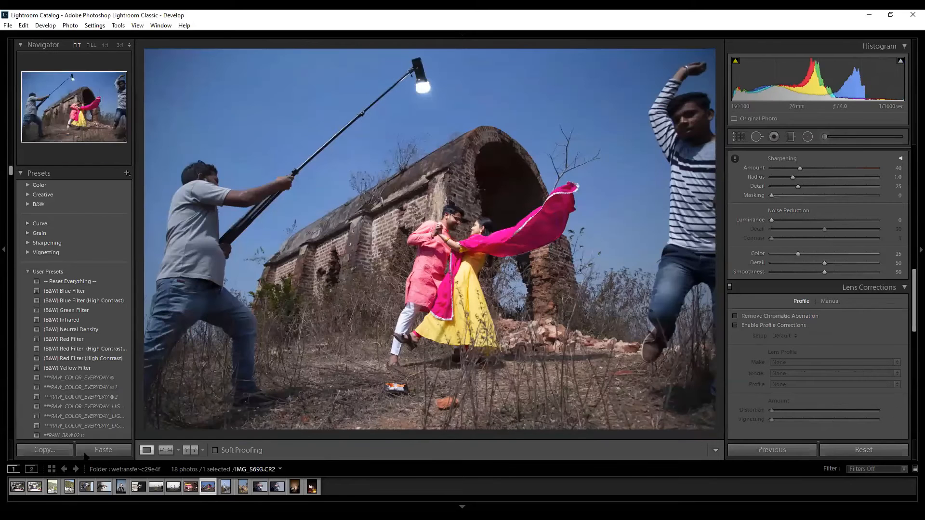
pyautogui.click(734, 326)
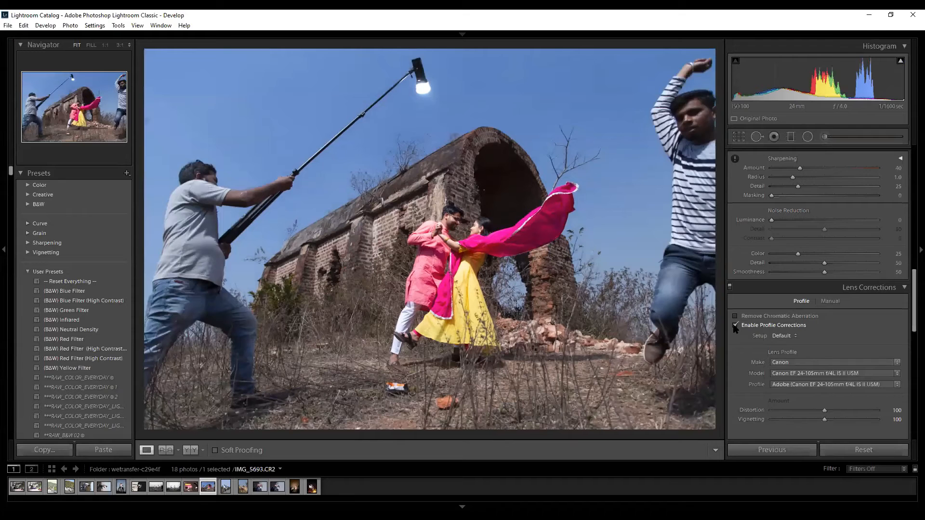
pyautogui.click(734, 326)
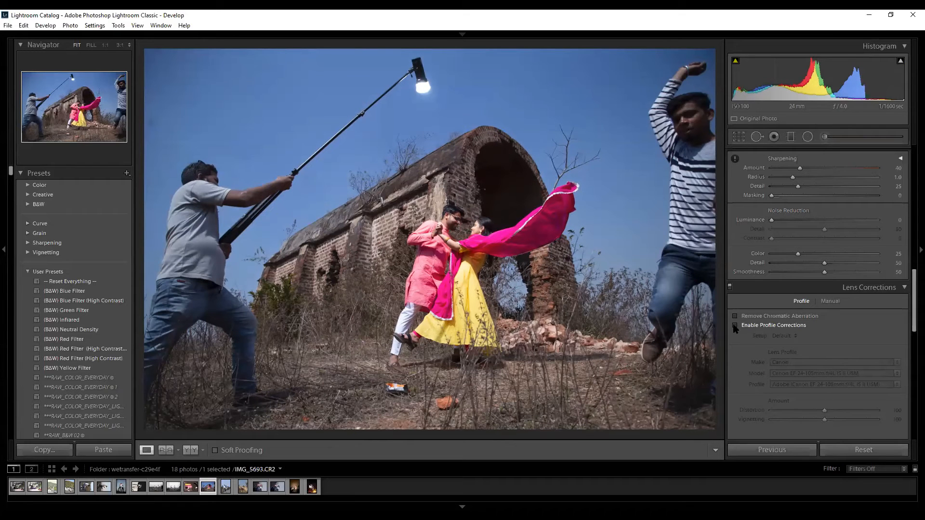
pyautogui.click(735, 325)
pyautogui.click(734, 326)
pyautogui.click(735, 326)
pyautogui.click(734, 325)
pyautogui.click(735, 325)
# Try a manual lens Distortion of -18 with Constrain Crop enabled, and reset the photo's adjustments.
pyautogui.click(829, 302)
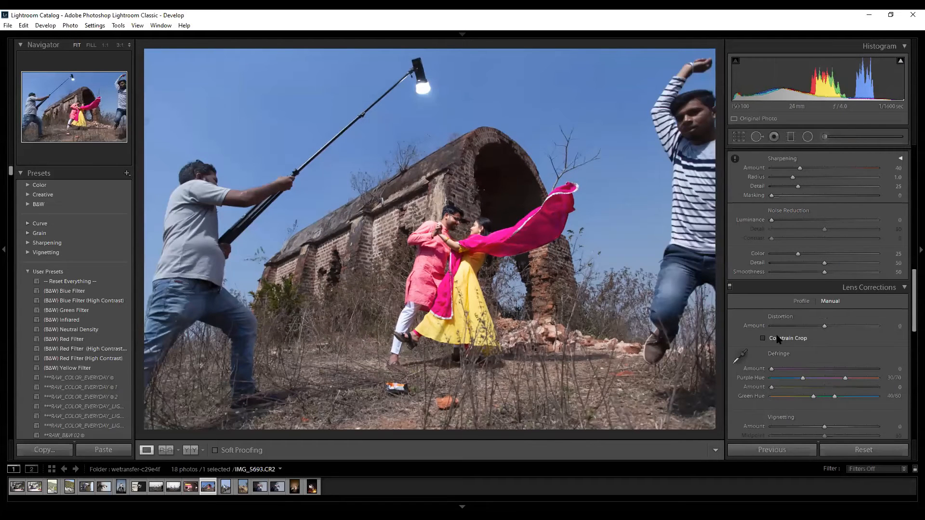
pyautogui.moveTo(824, 326)
pyautogui.mouseDown()
pyautogui.moveTo(832, 330)
pyautogui.moveTo(788, 334)
pyautogui.moveTo(817, 334)
pyautogui.mouseUp()
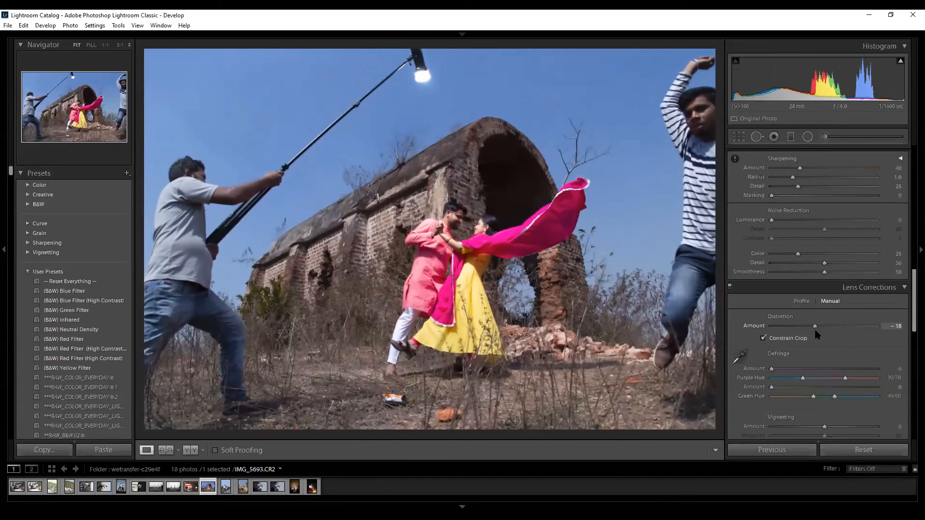
pyautogui.click(863, 449)
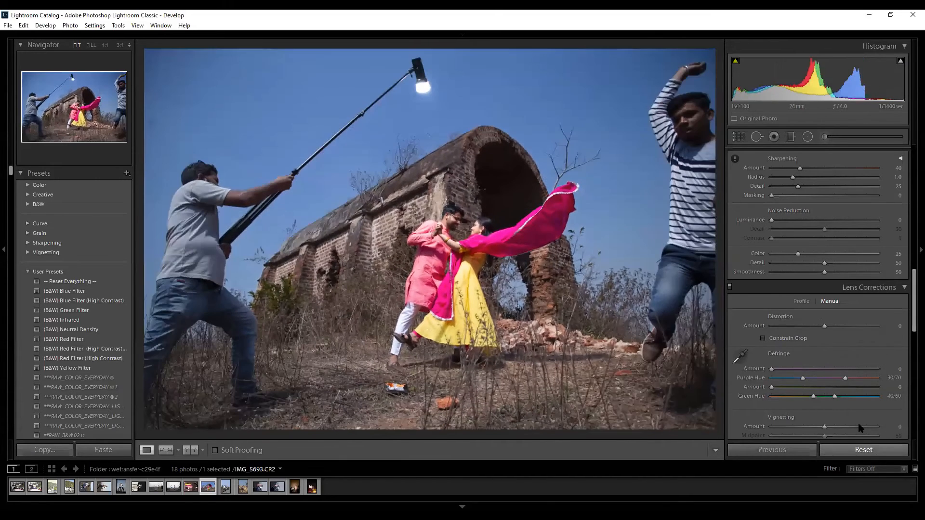
# Try a manual lens Vignetting Amount of +59 with Midpoint 12, and reset the adjustments.
pyautogui.scroll(-2, 850, 326)
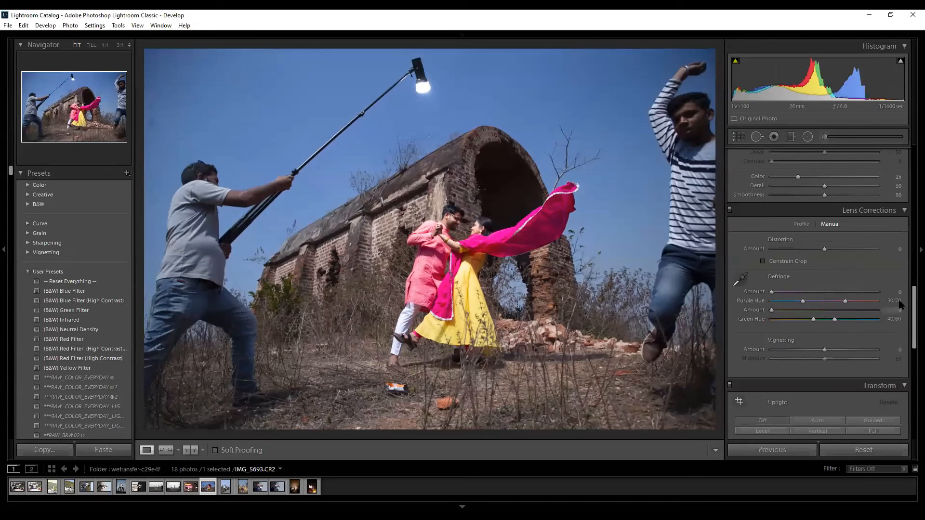
pyautogui.moveTo(910, 310); pyautogui.dragTo(910, 274)
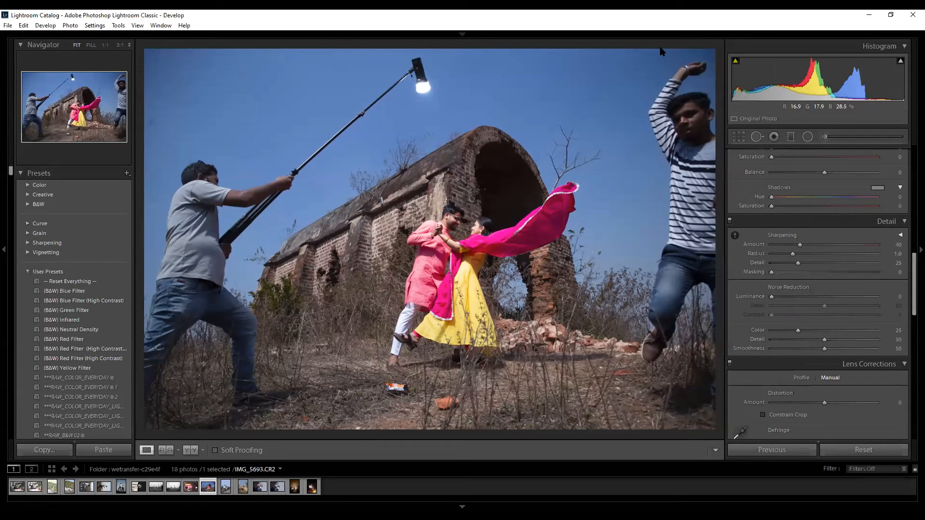
pyautogui.moveTo(911, 267); pyautogui.dragTo(911, 303)
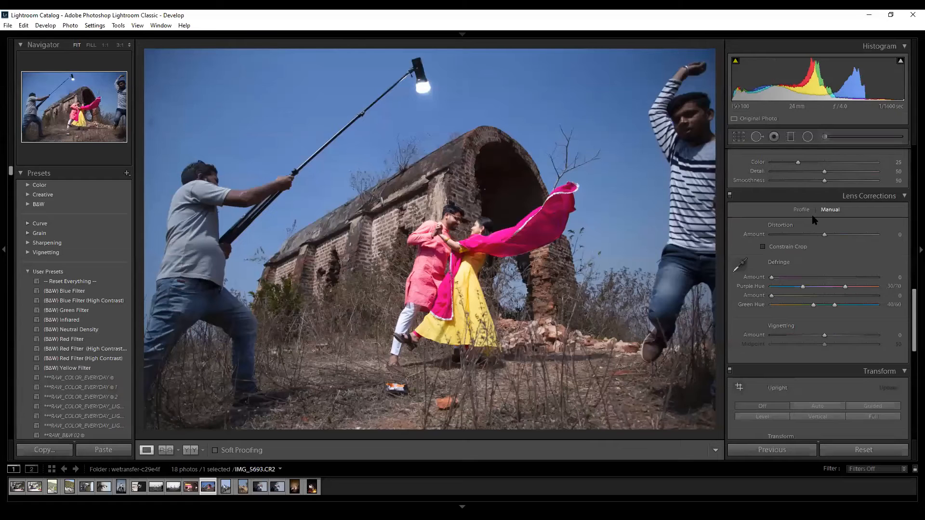
pyautogui.moveTo(825, 336); pyautogui.dragTo(787, 351)
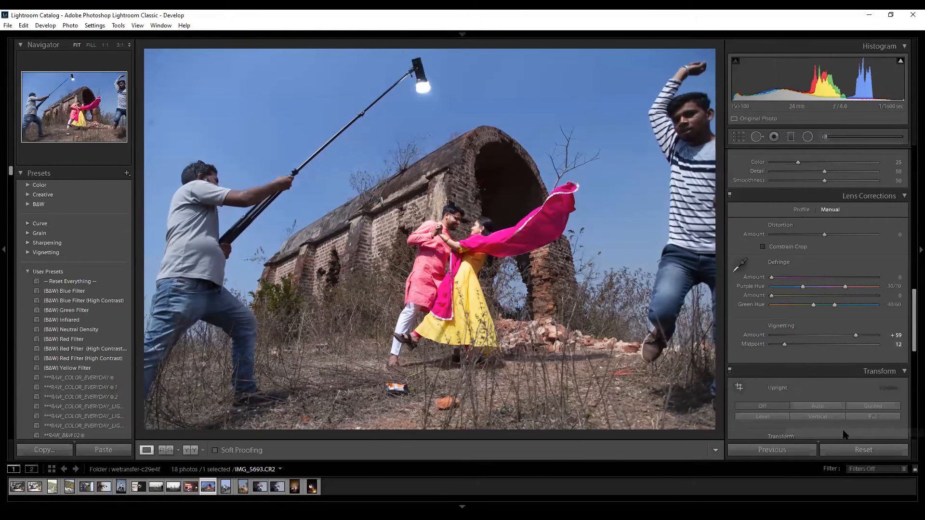
pyautogui.click(846, 446)
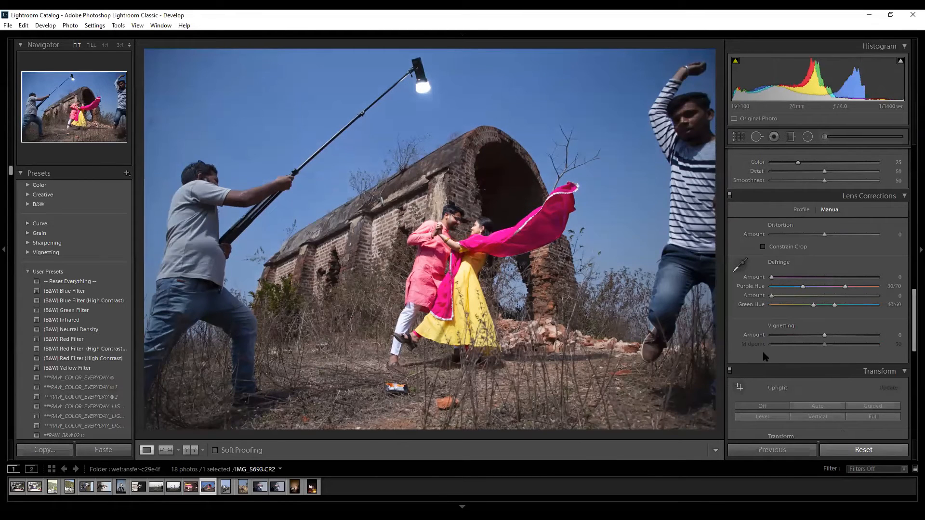
# Try a Vertical transform of -100 and a Horizontal transform of -100, resetting the photo after each.
pyautogui.scroll(3, 800, 292)
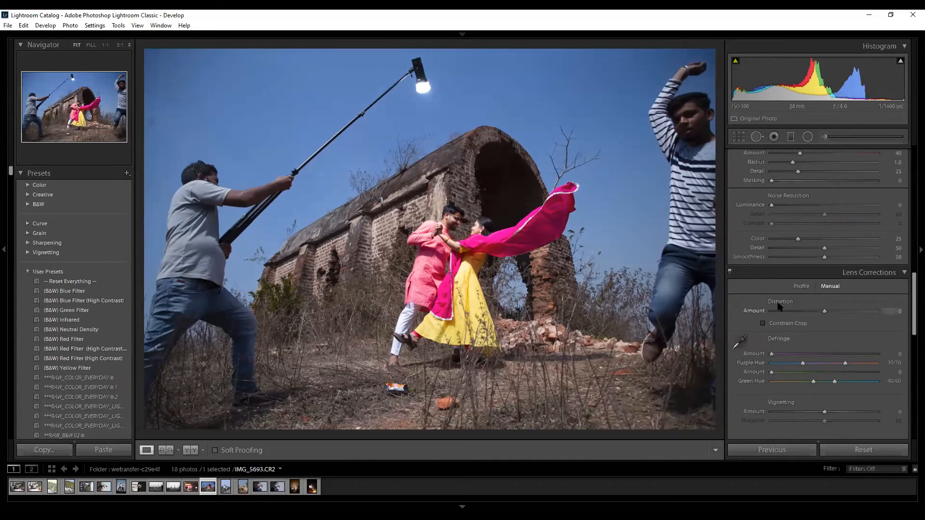
pyautogui.click(801, 286)
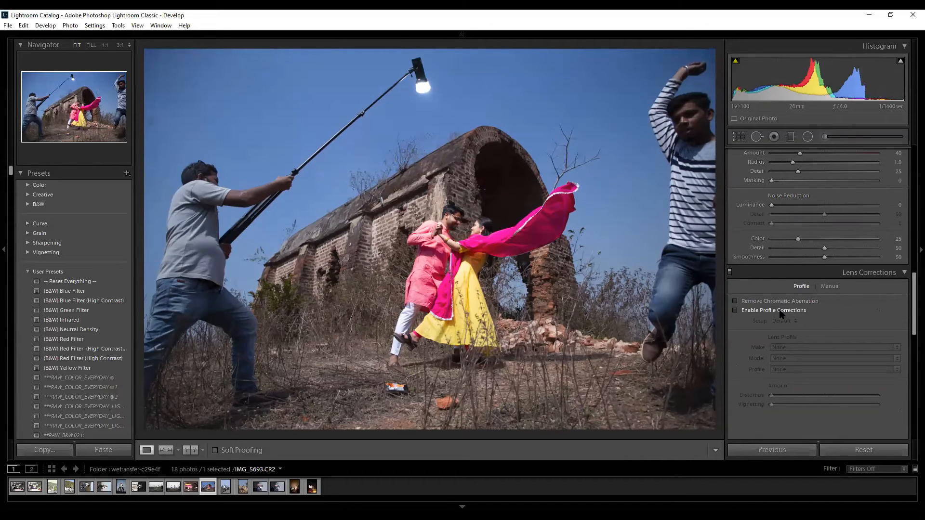
pyautogui.scroll(-3, 781, 314)
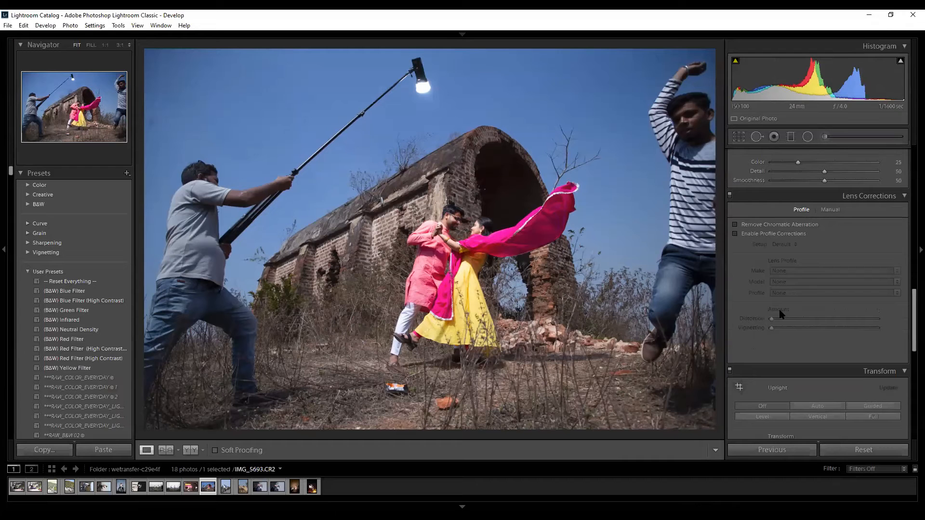
pyautogui.scroll(-3, 781, 314)
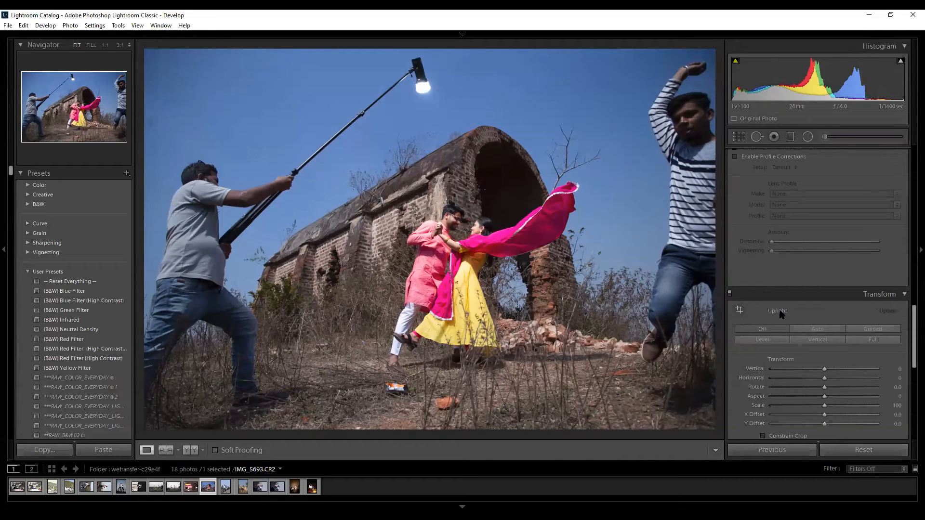
pyautogui.scroll(-3, 781, 314)
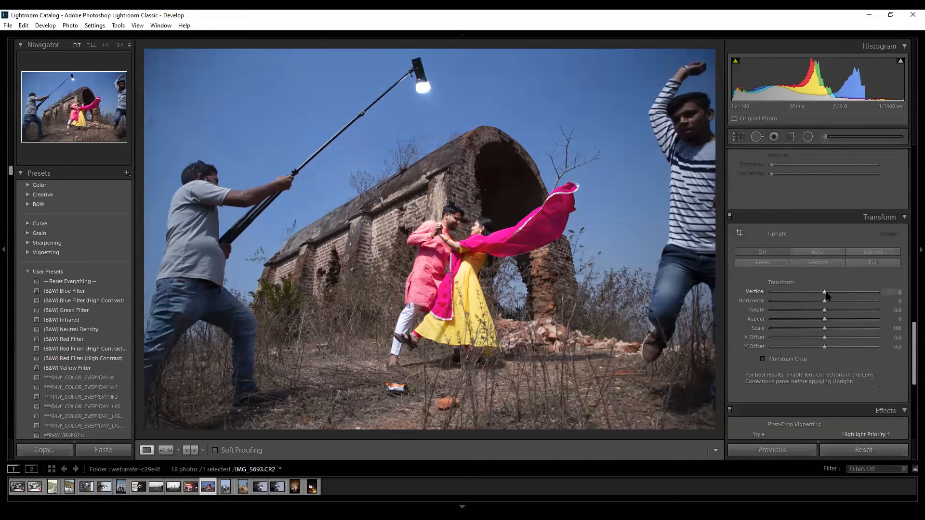
pyautogui.moveTo(830, 294); pyautogui.dragTo(761, 302)
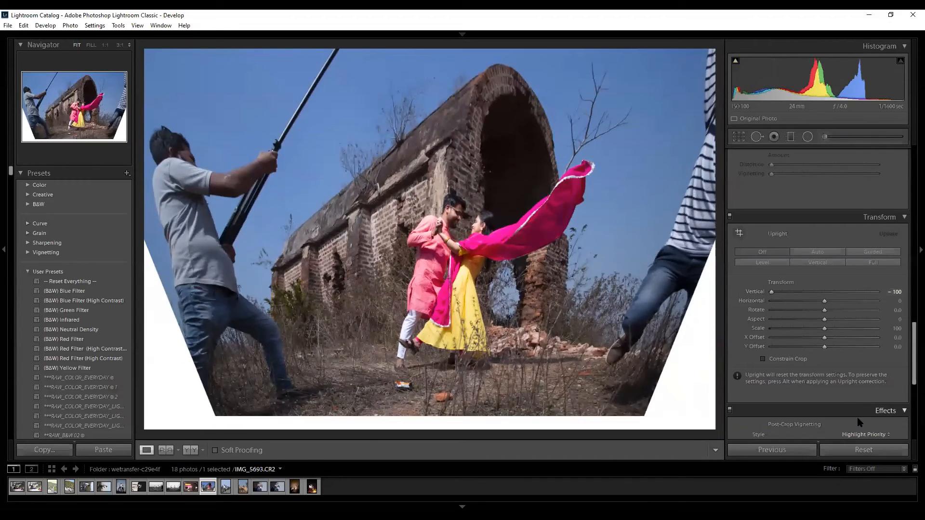
pyautogui.click(863, 450)
pyautogui.moveTo(824, 301); pyautogui.dragTo(745, 308)
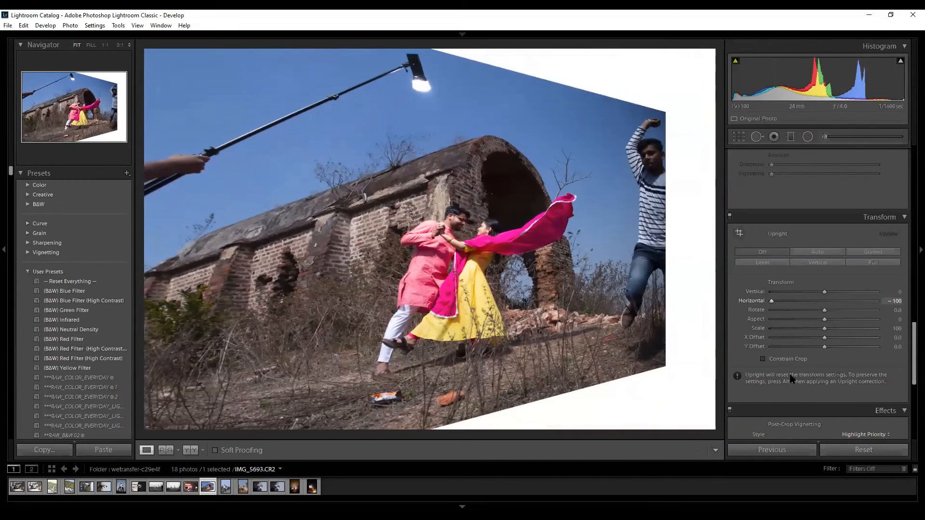
pyautogui.click(863, 450)
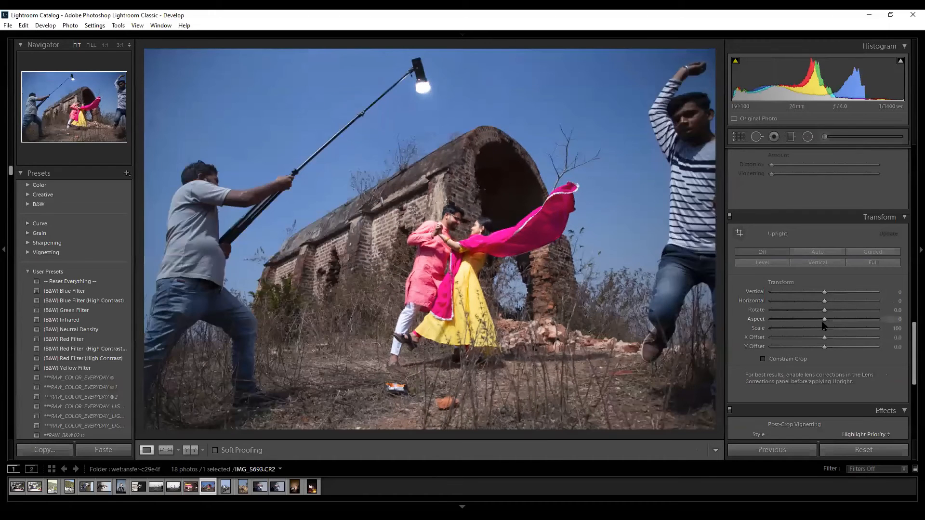
# Try a transform Aspect of -100 and a Scale of 150, resetting the photo after each.
pyautogui.moveTo(892, 322); pyautogui.dragTo(768, 331)
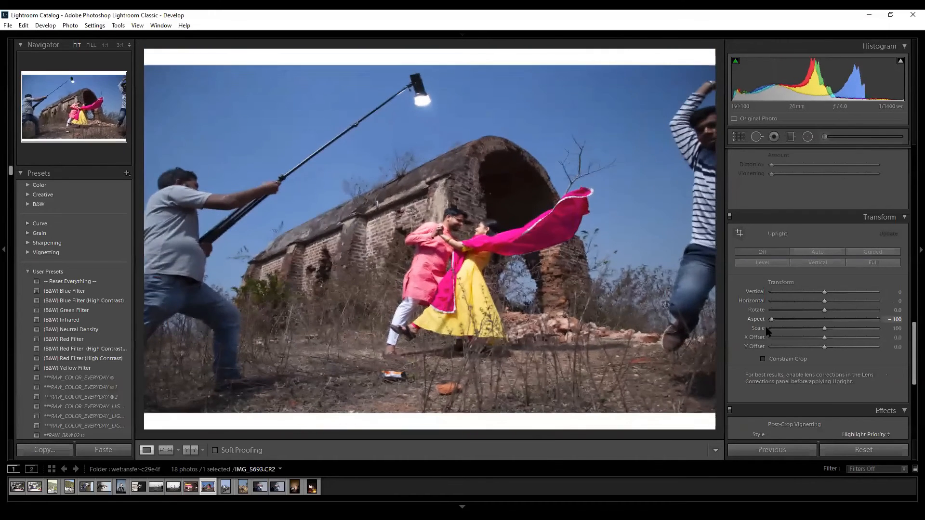
pyautogui.click(853, 450)
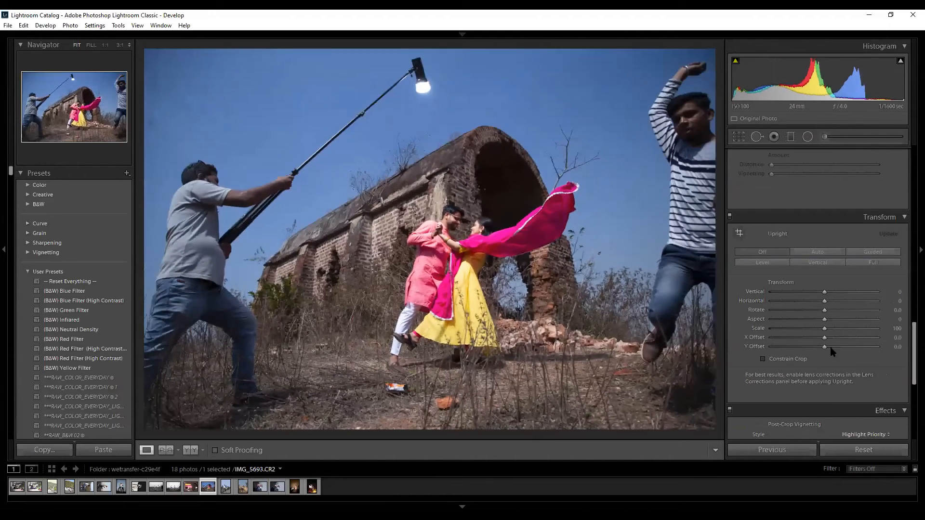
pyautogui.moveTo(824, 330); pyautogui.dragTo(886, 354)
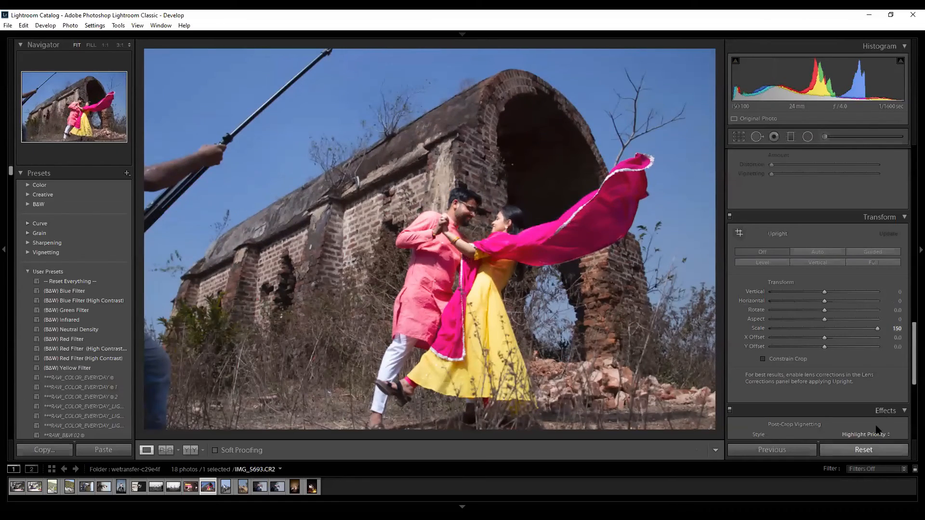
pyautogui.click(865, 450)
# Try an X Offset of -100 and a lowered Y Offset, resetting the photo after each.
pyautogui.moveTo(825, 338); pyautogui.dragTo(769, 346)
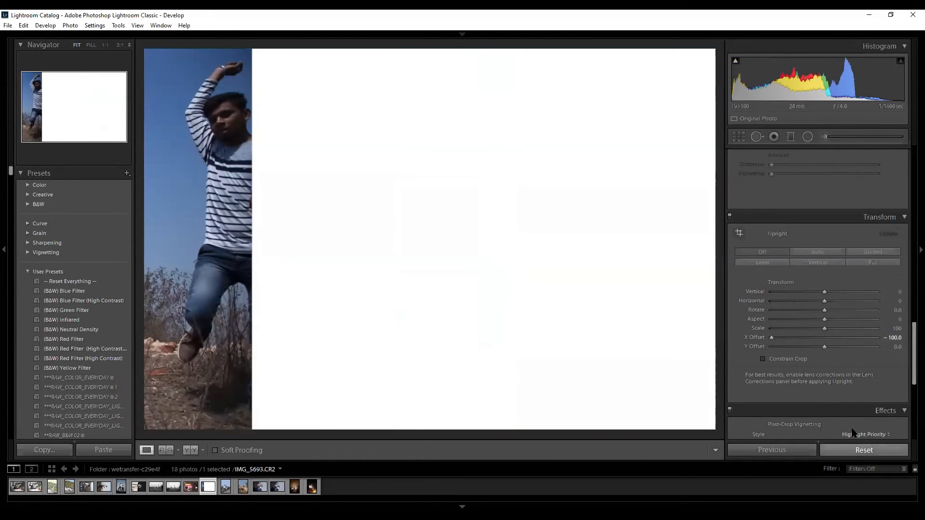
pyautogui.click(864, 450)
pyautogui.moveTo(825, 346); pyautogui.dragTo(759, 362)
pyautogui.hotkey('ctrl', 'shift', 'r')
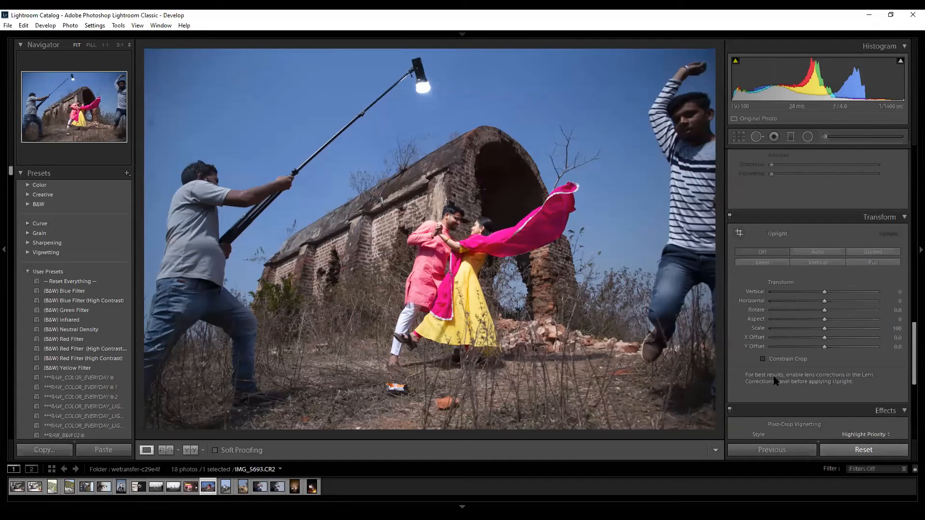
# Activate the Guided Upright tool and leave it without drawing any guides.
pyautogui.click(738, 234)
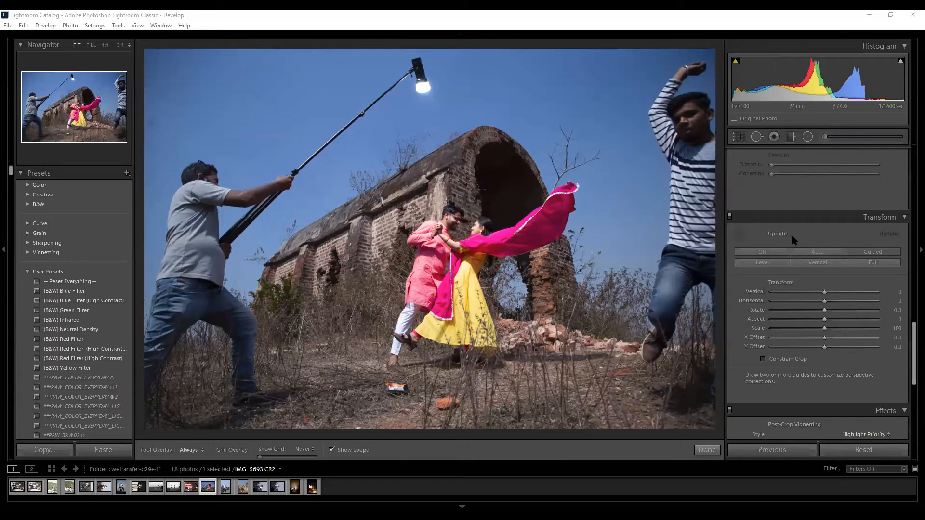
pyautogui.click(745, 236)
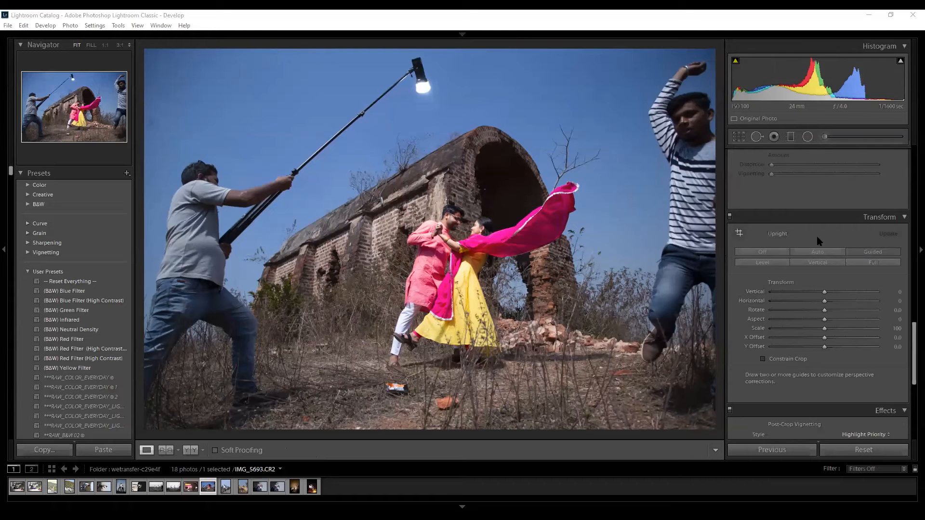
pyautogui.scroll(-5, 807, 282)
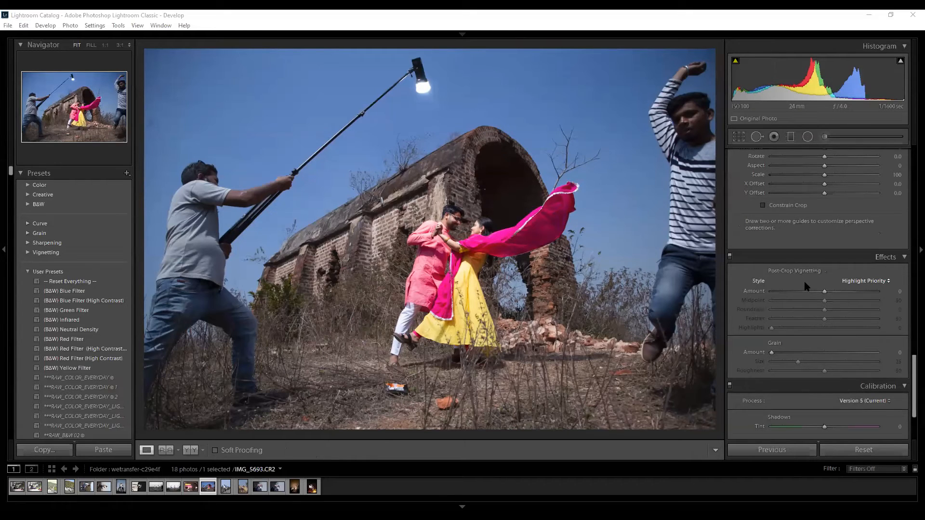
# Try a Color Priority post-crop vignette with an Amount of -79 and undo the Amount change.
pyautogui.click(850, 281)
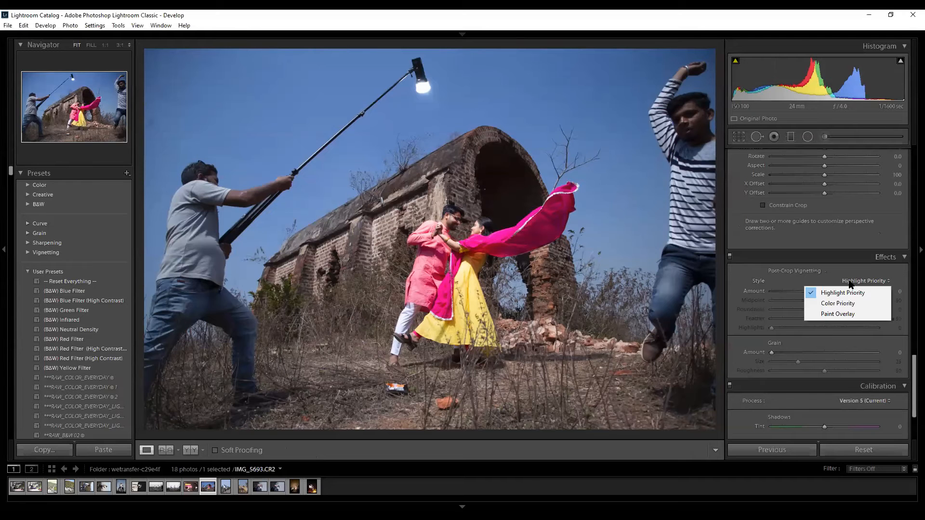
pyautogui.click(844, 305)
pyautogui.moveTo(824, 292); pyautogui.dragTo(781, 295)
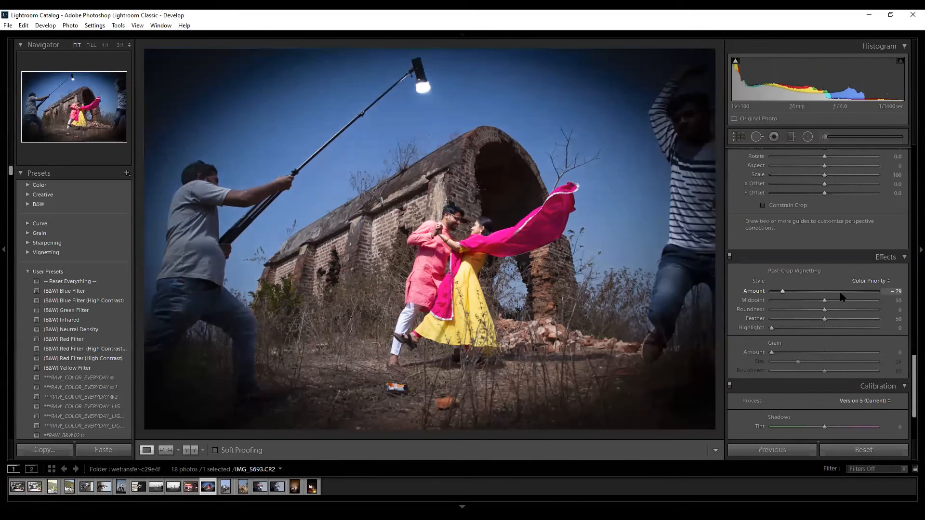
pyautogui.hotkey('ctrl', 'z')
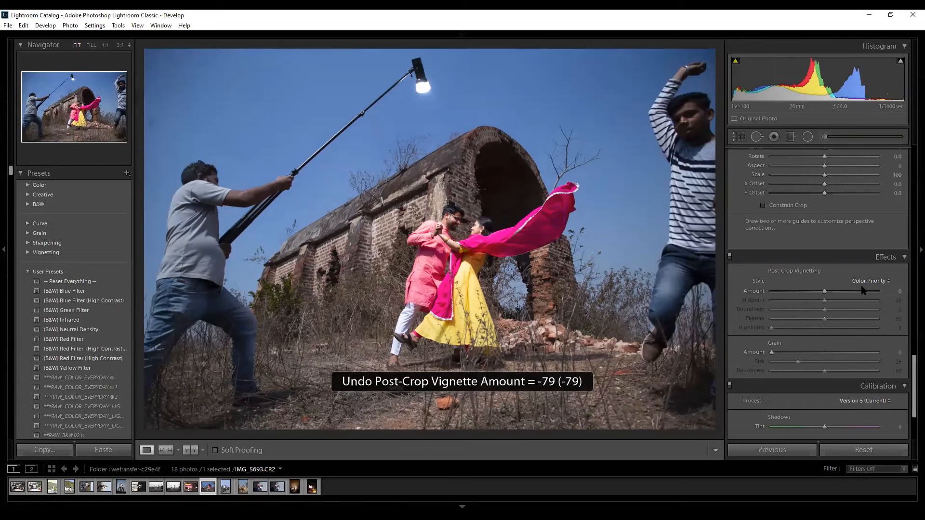
# Keep the vignette style at Color Priority and try a post-crop vignette Amount of -51.
pyautogui.click(865, 282)
pyautogui.click(836, 304)
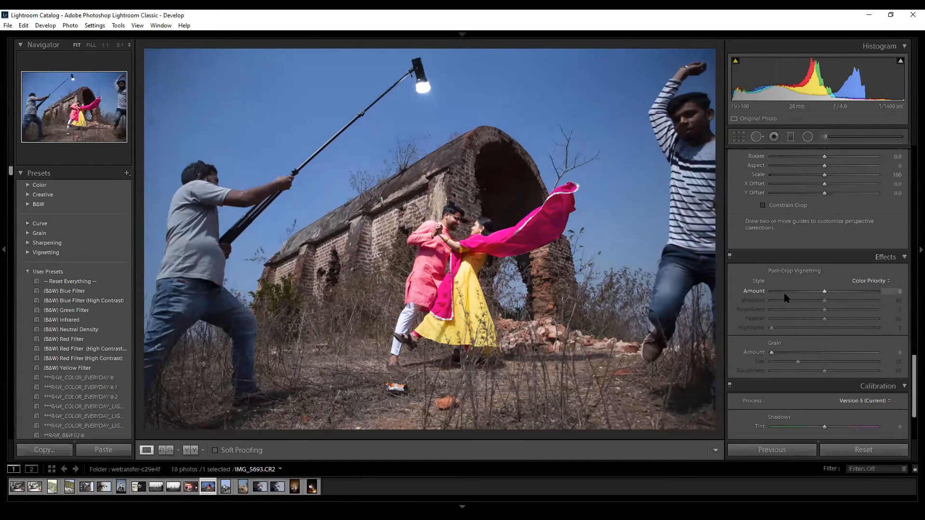
pyautogui.moveTo(823, 292); pyautogui.dragTo(790, 295)
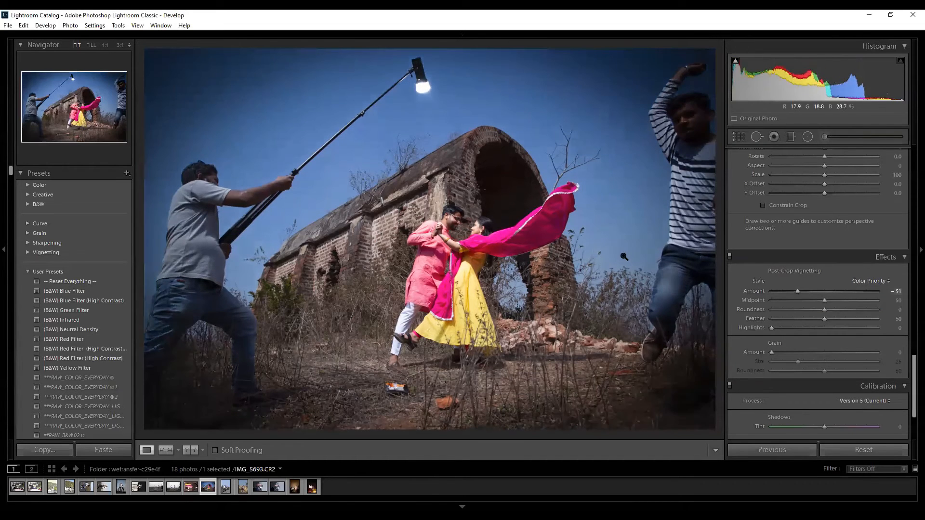
# Try a Highlight Priority vignette with Amount -64, Midpoint 42, Roundness +17, Feather 0 and Highlights 53.
pyautogui.click(865, 282)
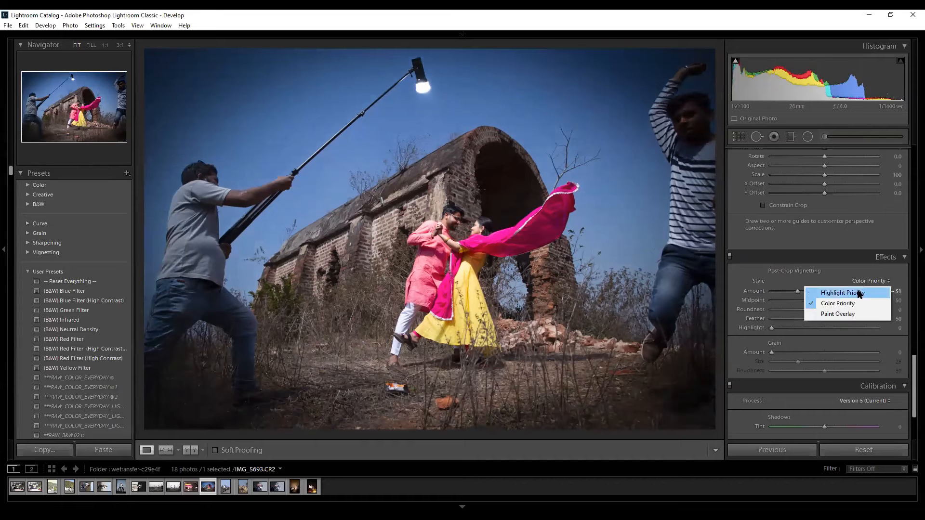
pyautogui.click(852, 293)
pyautogui.moveTo(797, 294); pyautogui.dragTo(819, 303)
pyautogui.click(868, 282)
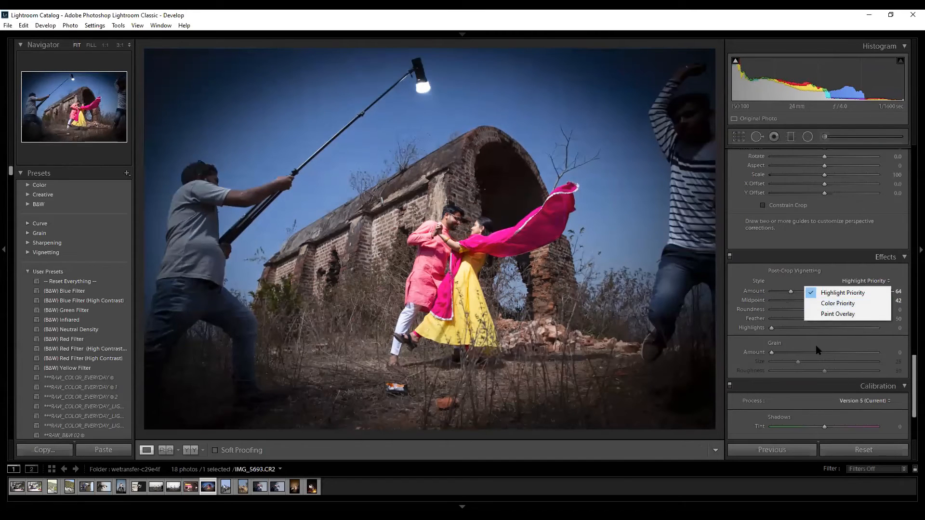
pyautogui.click(790, 328)
pyautogui.moveTo(823, 309); pyautogui.dragTo(768, 327)
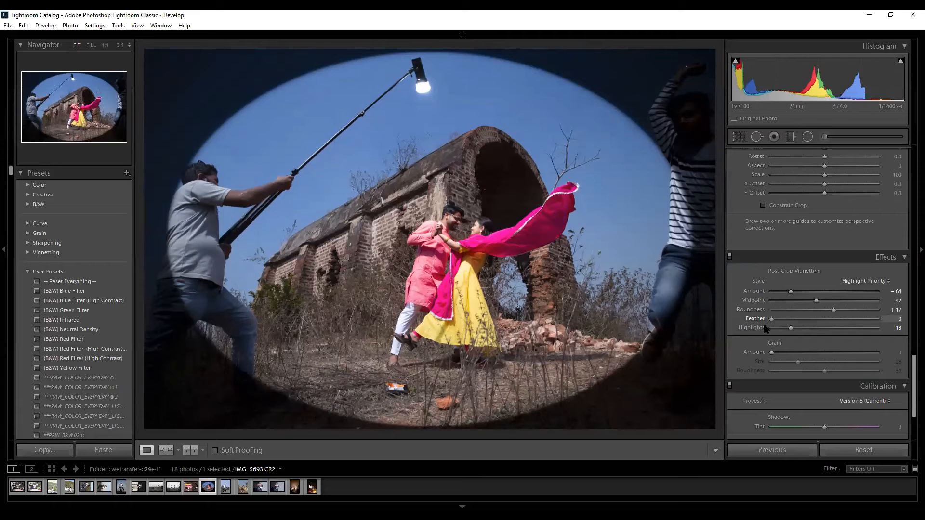
pyautogui.moveTo(798, 330); pyautogui.dragTo(827, 329)
# Try the Paint Overlay vignette style with Amount -44, Midpoint 30 and Feather 33.
pyautogui.click(861, 279)
pyautogui.click(846, 313)
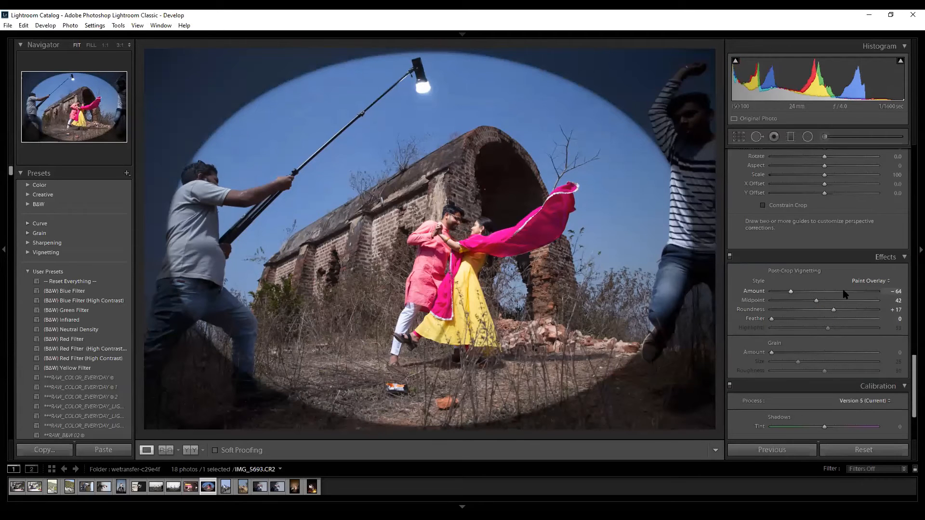
pyautogui.moveTo(791, 292); pyautogui.dragTo(807, 319)
# Compare a Highlight Priority vignette at Amount -40 with an adjusted Color Priority vignette, and reset the photo.
pyautogui.click(862, 284)
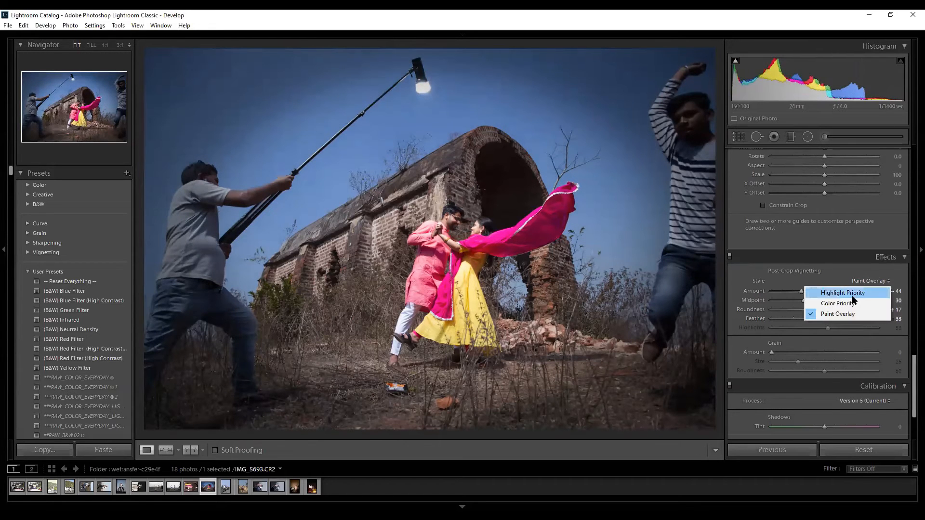
pyautogui.click(850, 295)
pyautogui.moveTo(803, 293)
pyautogui.mouseDown()
pyautogui.moveTo(863, 295)
pyautogui.moveTo(803, 298)
pyautogui.mouseUp()
pyautogui.click(863, 282)
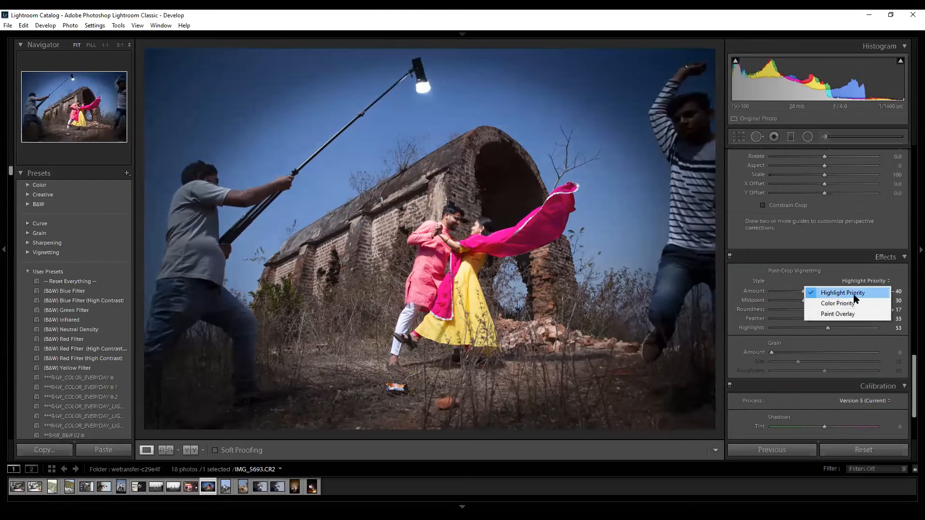
pyautogui.click(851, 304)
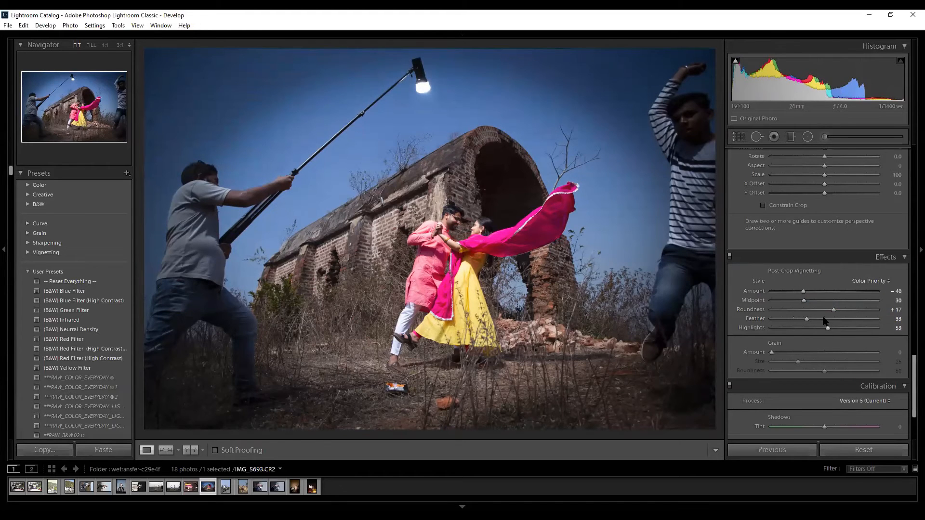
pyautogui.moveTo(833, 311); pyautogui.dragTo(791, 301)
pyautogui.click(863, 450)
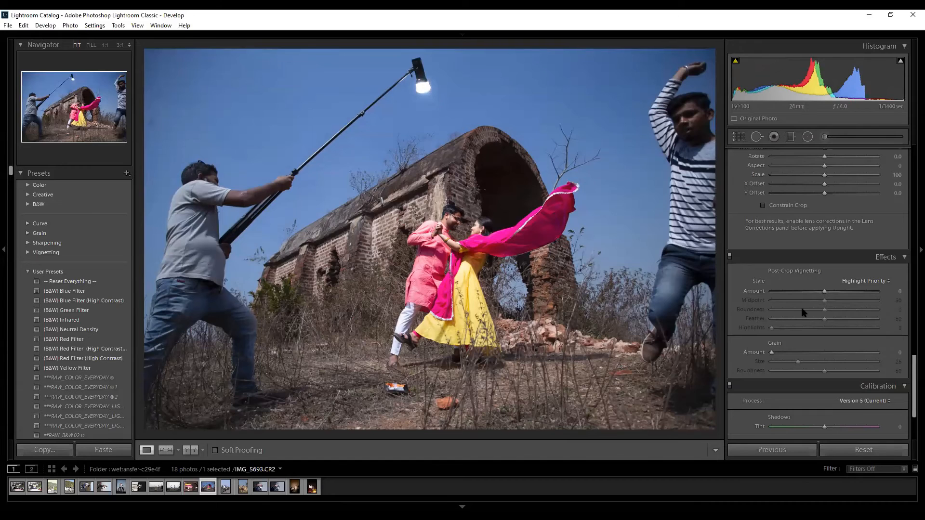
# Try a Grain Amount of 27 while inspecting the couple up close, and reset the photo.
pyautogui.hotkey('ctrl', '=')
pyautogui.hotkey('ctrl', '=')
pyautogui.hotkey('ctrl', '=')
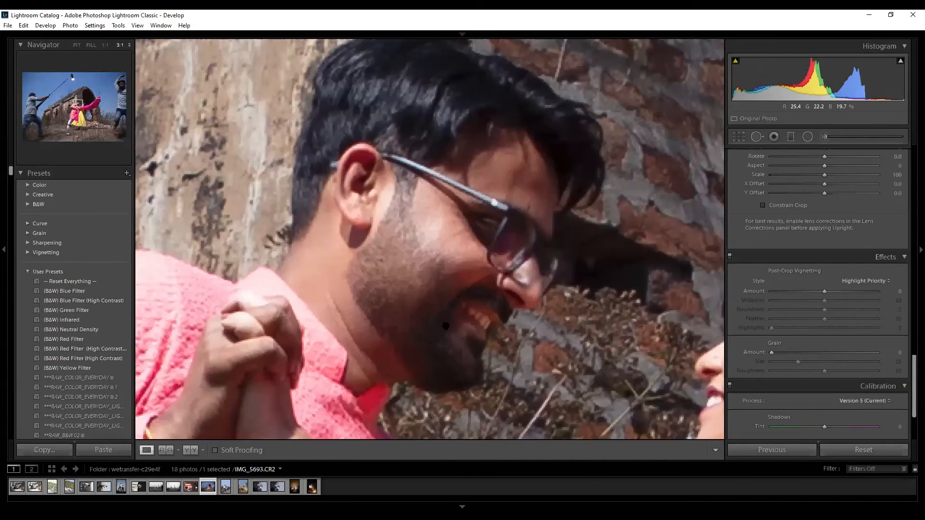
pyautogui.moveTo(436, 276); pyautogui.dragTo(303, 227)
pyautogui.moveTo(494, 262); pyautogui.dragTo(527, 260)
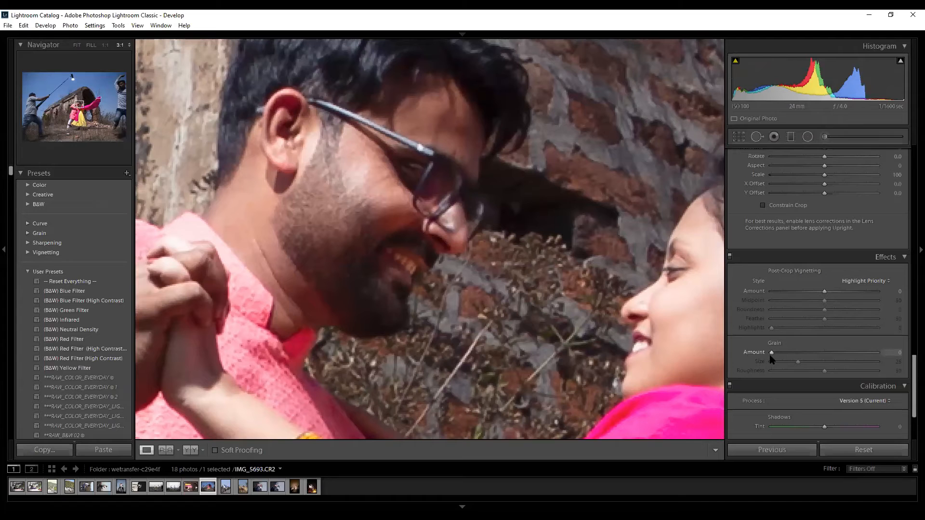
pyautogui.moveTo(773, 354); pyautogui.dragTo(803, 355)
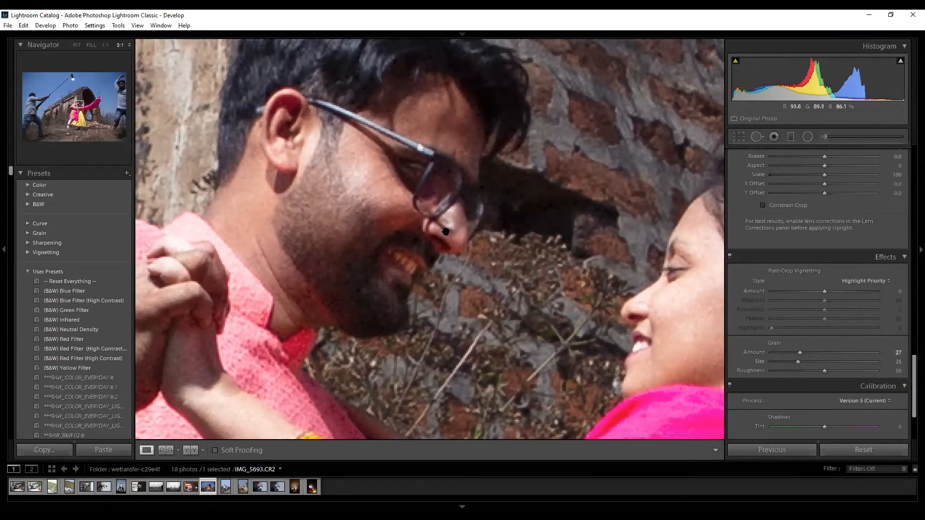
pyautogui.click(445, 207)
pyautogui.click(446, 206)
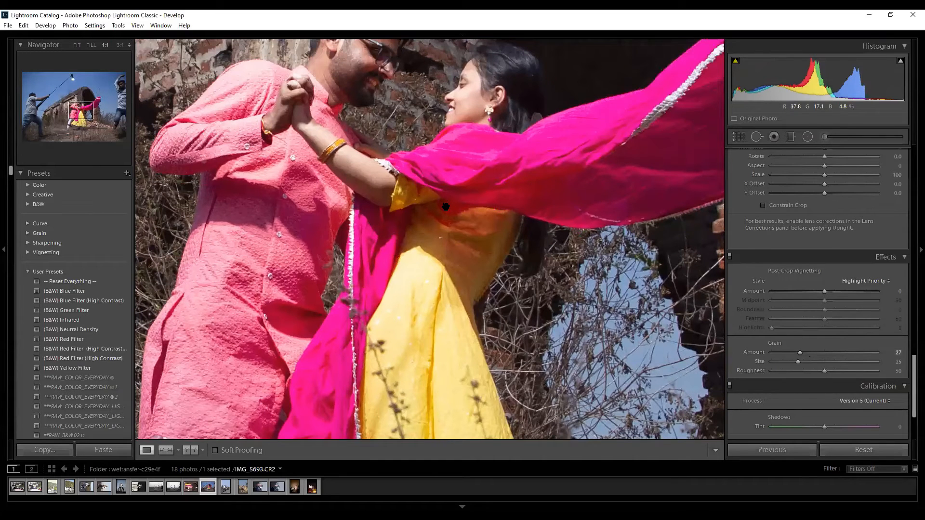
pyautogui.click(863, 450)
# Open the campfire couple photo IMG_5890.CR2 and try a Grain Amount of 22, inspecting the faces up close.
pyautogui.click(311, 487)
pyautogui.moveTo(498, 241); pyautogui.dragTo(261, 239)
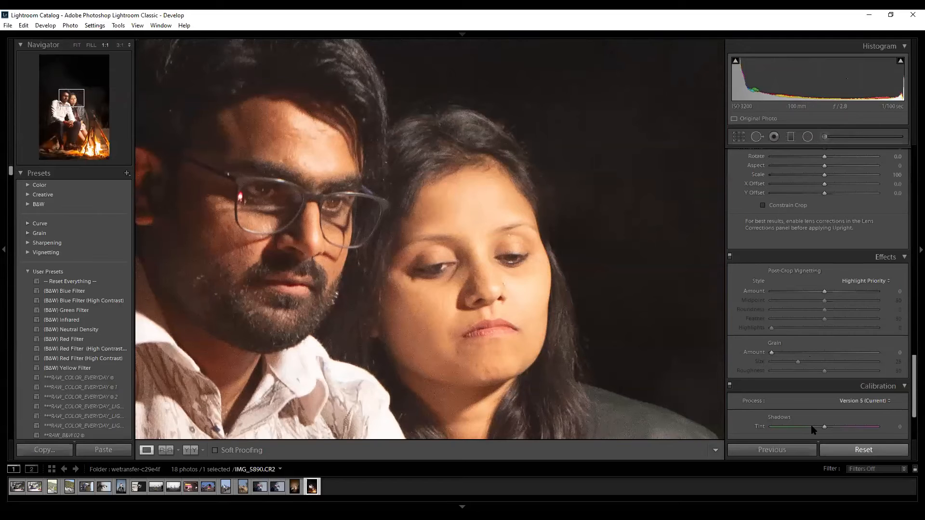
pyautogui.moveTo(772, 352); pyautogui.dragTo(799, 357)
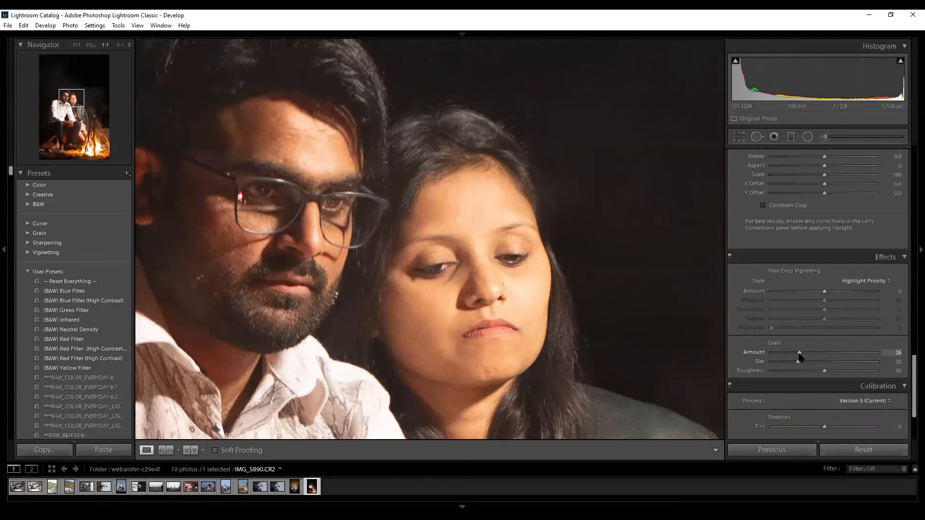
pyautogui.hotkey('ctrl', '=')
pyautogui.moveTo(799, 353)
pyautogui.mouseDown()
pyautogui.moveTo(769, 352)
pyautogui.moveTo(830, 352)
pyautogui.moveTo(760, 355)
pyautogui.moveTo(795, 358)
pyautogui.mouseUp()
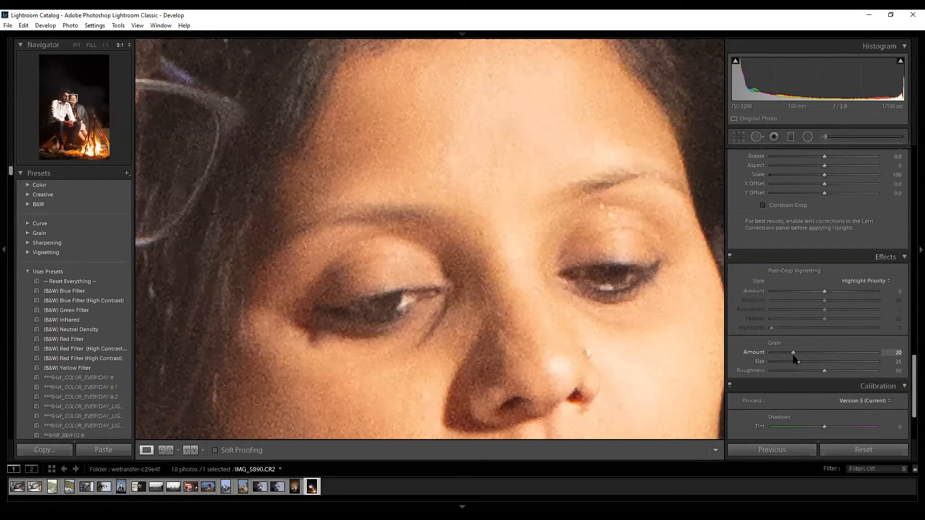
pyautogui.hotkey('ctrl', '-')
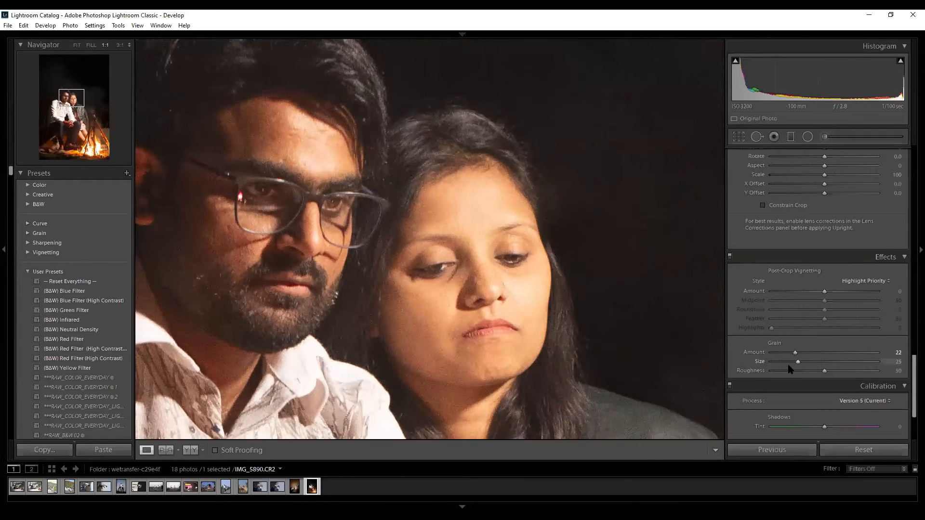
# Try Grain Sizes of 86, 0 and 51 and a Roughness of 9 on the campfire photo, and reset it.
pyautogui.moveTo(796, 362); pyautogui.dragTo(862, 362)
pyautogui.hotkey('ctrl', '=')
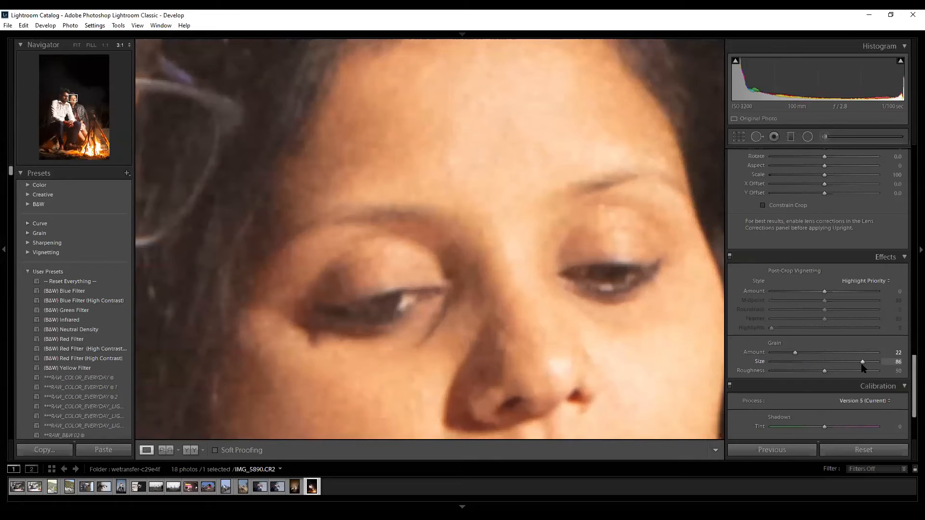
pyautogui.moveTo(853, 366); pyautogui.dragTo(748, 376)
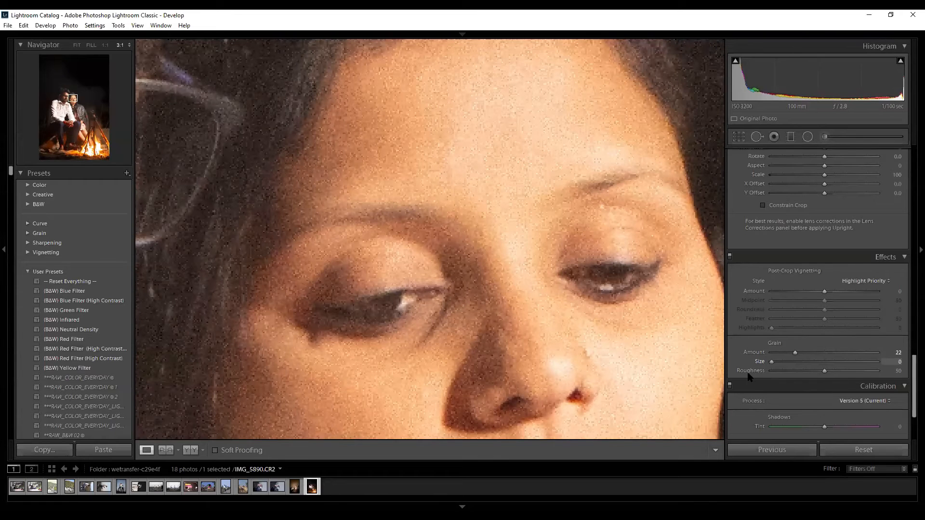
pyautogui.moveTo(749, 376); pyautogui.dragTo(780, 386)
pyautogui.hotkey('ctrl', '-')
pyautogui.hotkey('ctrl', '=')
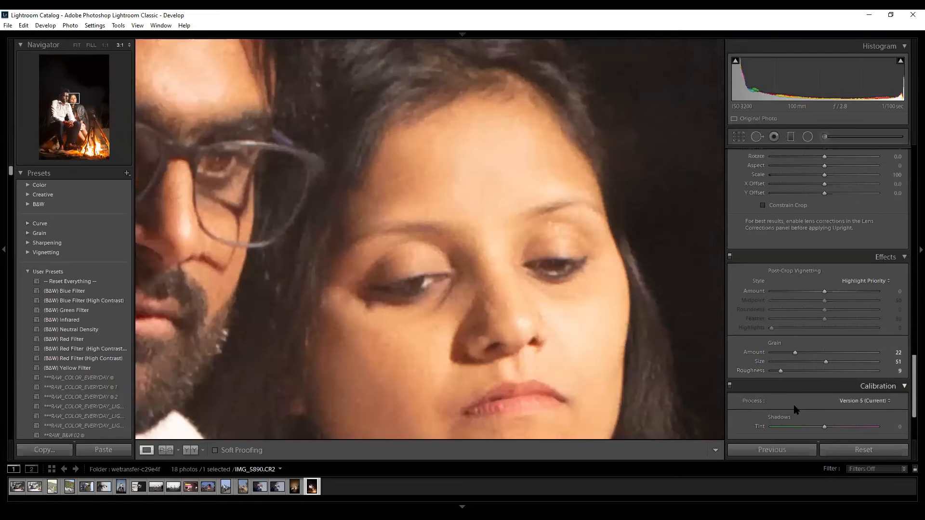
pyautogui.click(845, 450)
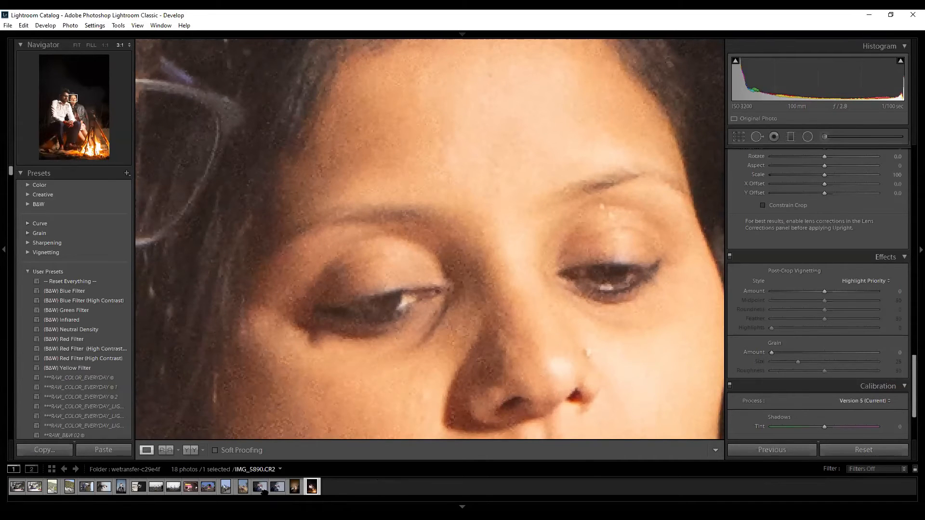
# Select the photo IMG_5693.CR2 and switch to the Library module.
pyautogui.click(209, 488)
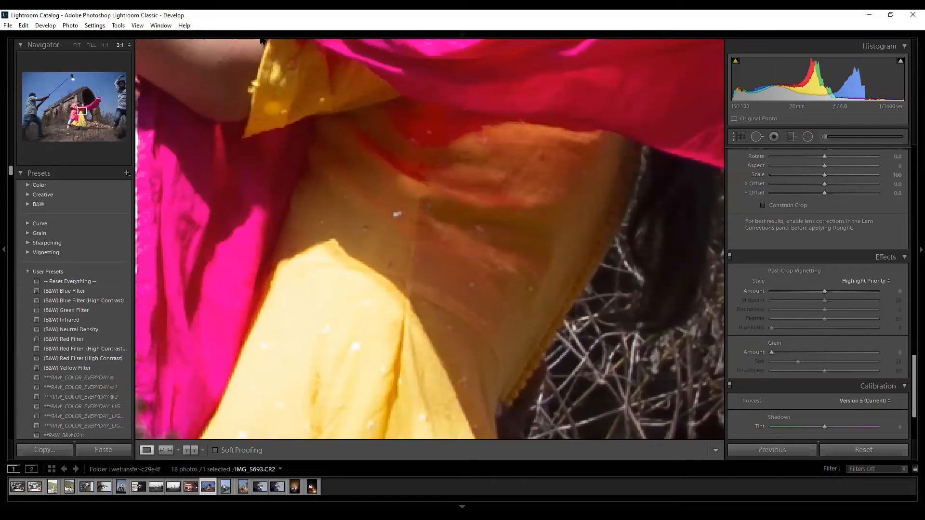
pyautogui.moveTo(762, 40)
pyautogui.click(675, 51)
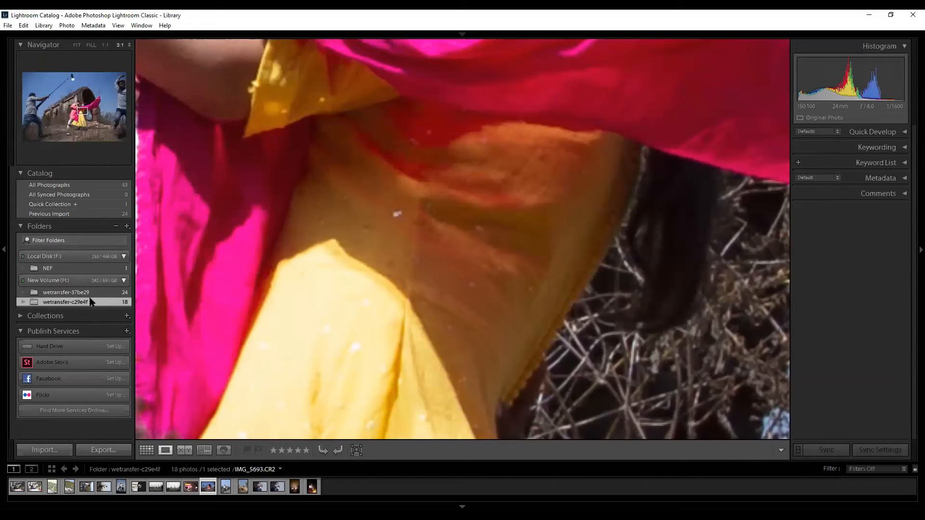
# Open the wetransfer-37be29 folder and display the portrait IMG_8650.CR2 in Loupe view.
pyautogui.click(73, 292)
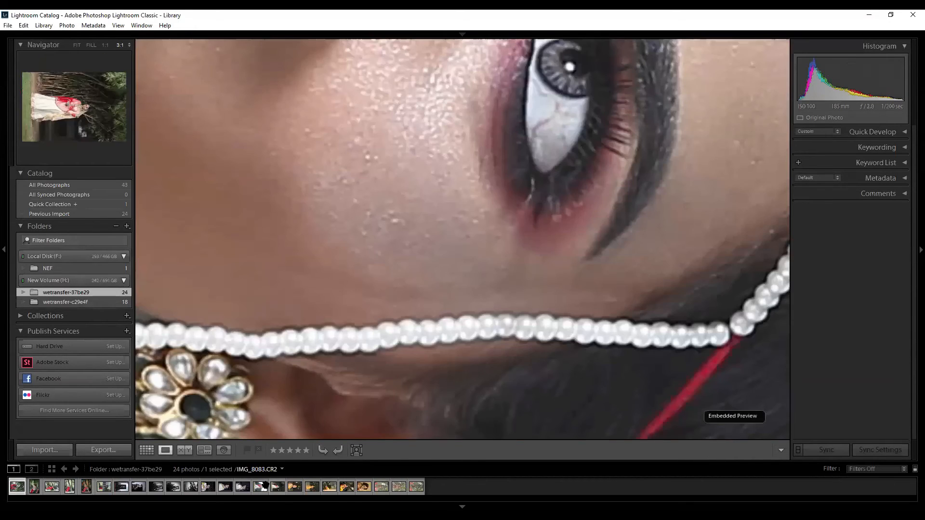
pyautogui.click(225, 487)
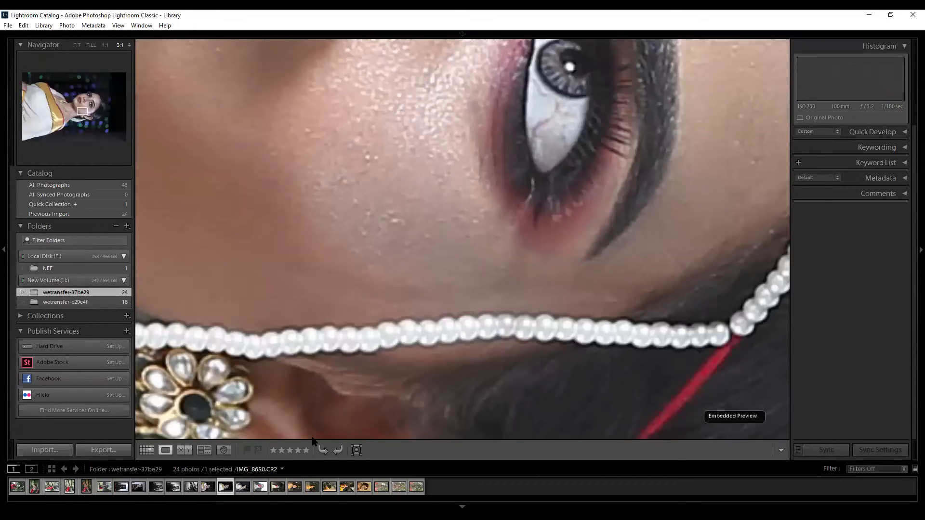
pyautogui.press('g')
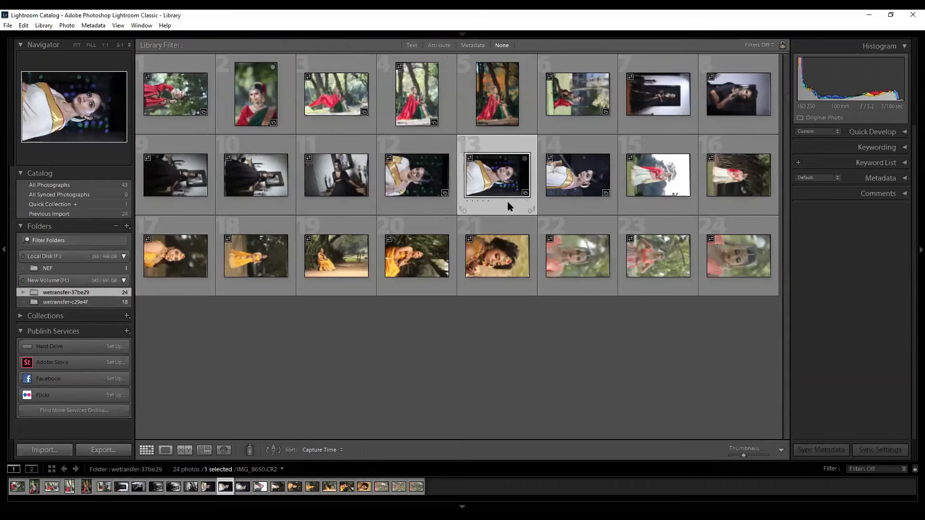
pyautogui.doubleClick(507, 201)
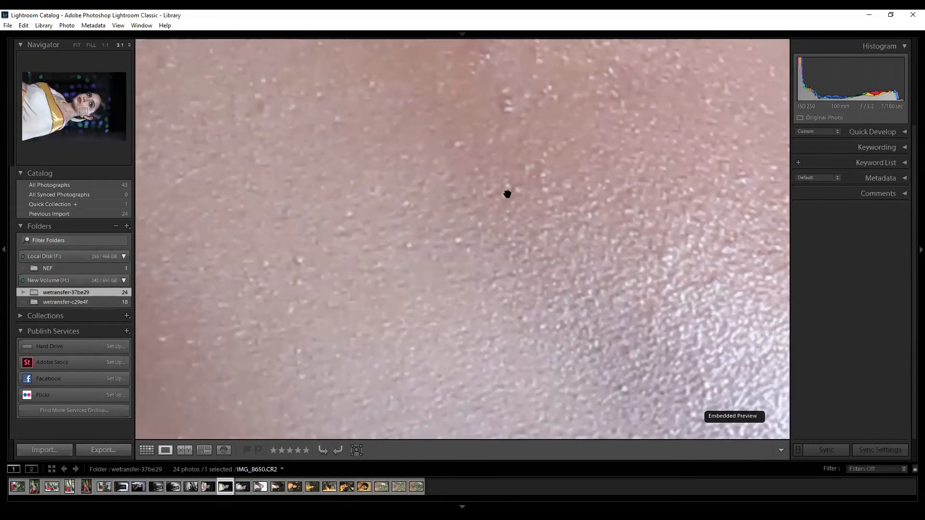
pyautogui.click(507, 194)
# Rotate the portrait left (CCW) and examine the woman's face at 1:1.
pyautogui.rightClick(560, 194)
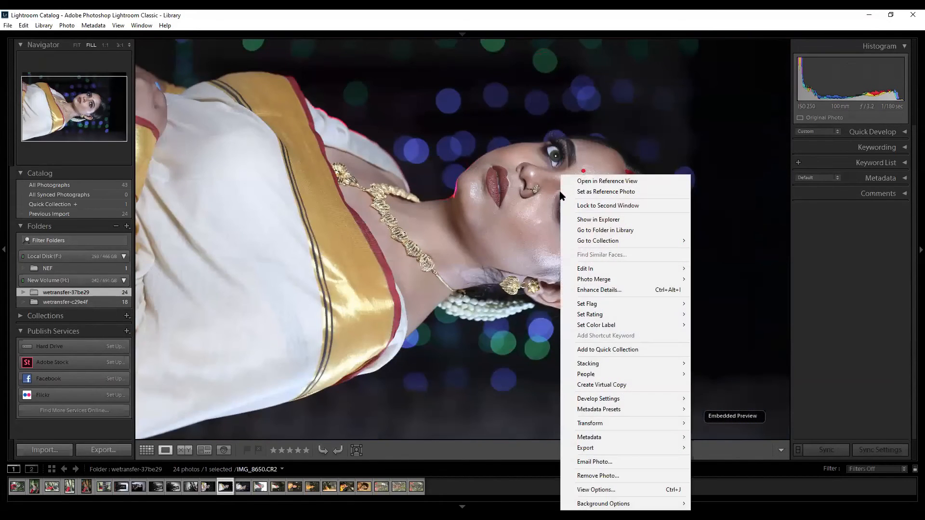
pyautogui.moveTo(640, 423)
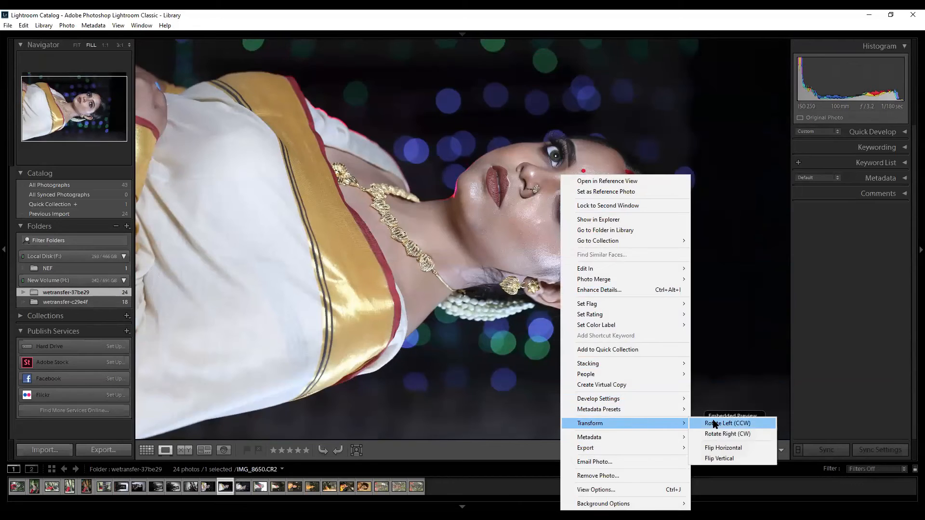
pyautogui.click(715, 424)
pyautogui.moveTo(440, 163); pyautogui.dragTo(726, 50)
pyautogui.click(530, 363)
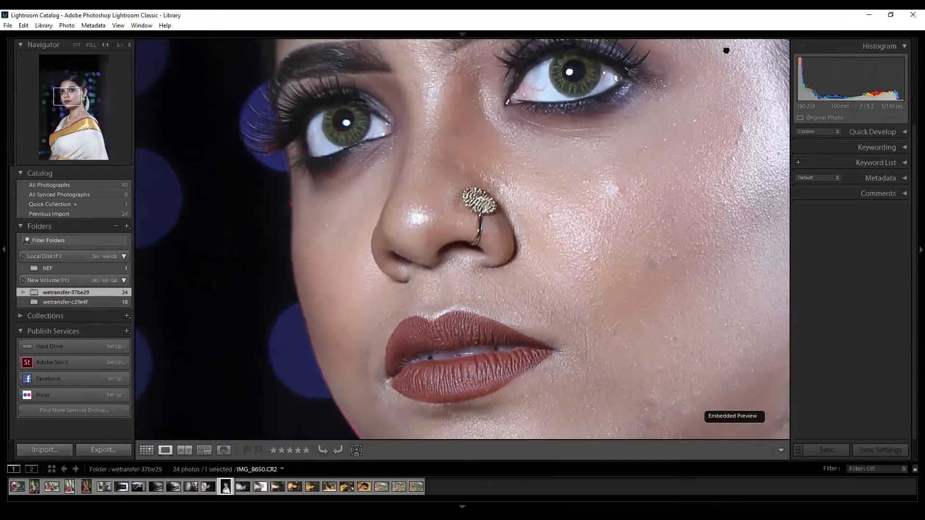
pyautogui.moveTo(726, 50); pyautogui.dragTo(706, 46)
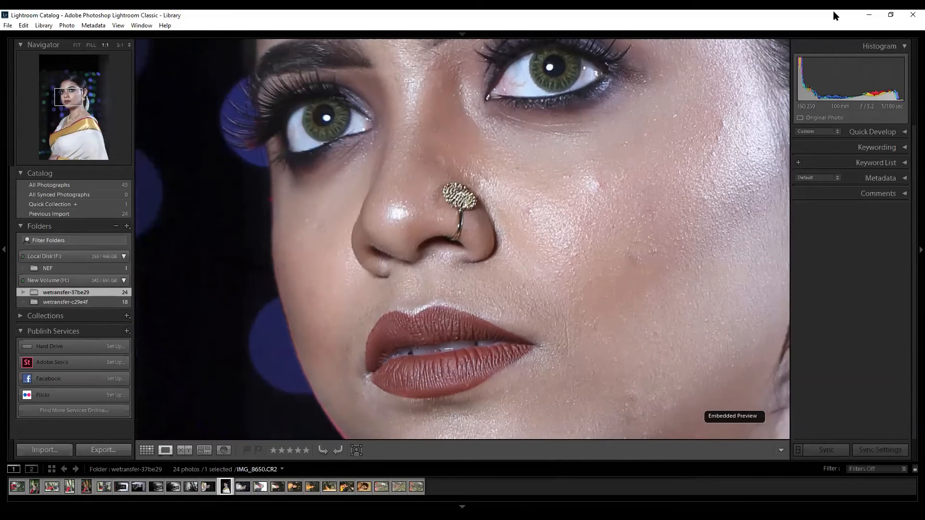
# Reveal the module picker, switch to the Develop module and inspect the portrait's nose and skin at 3:1.
pyautogui.click(463, 34)
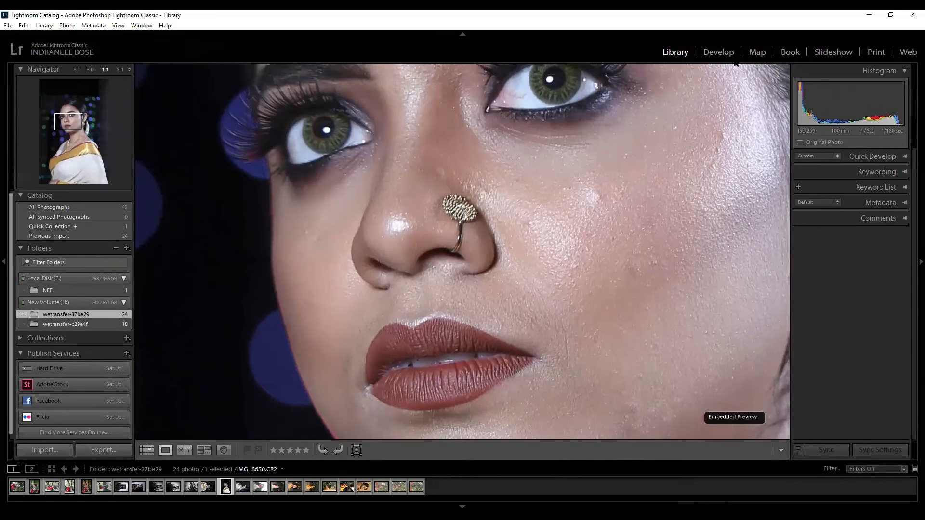
pyautogui.click(719, 51)
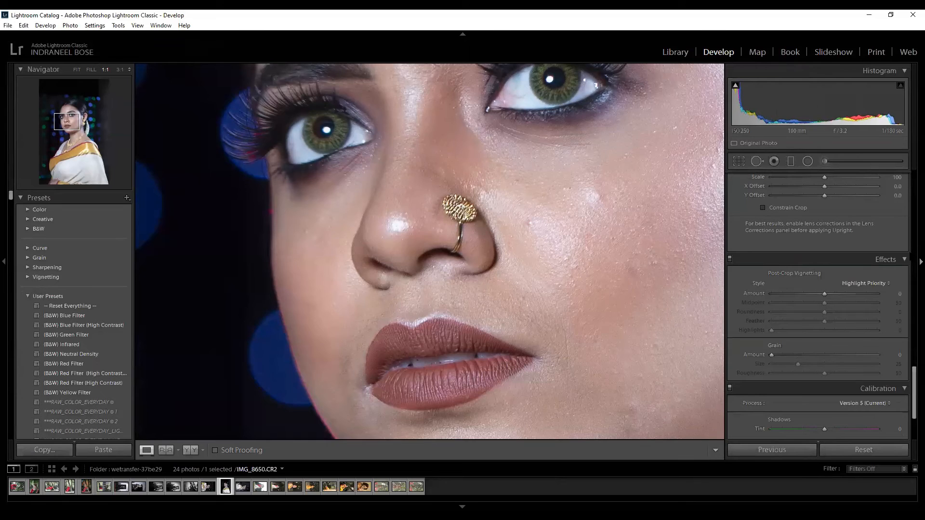
pyautogui.hotkey('ctrl', '=')
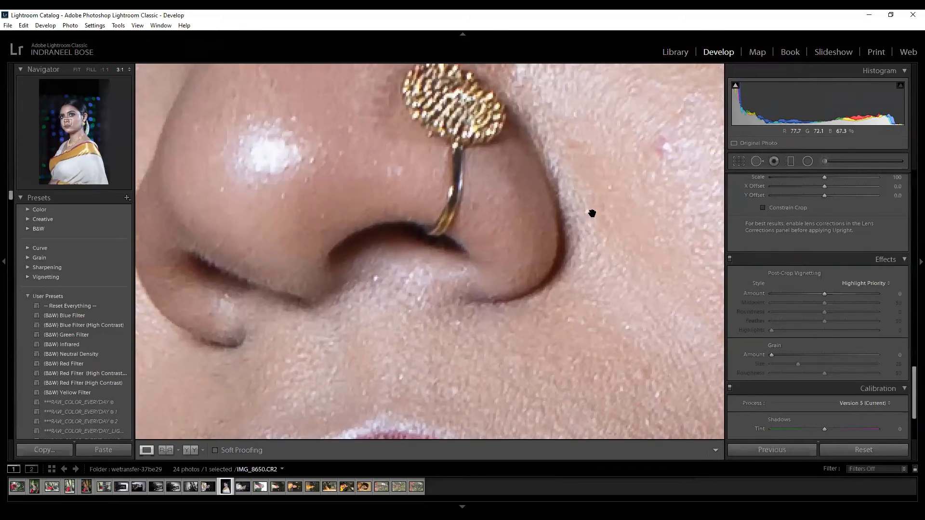
pyautogui.hotkey('ctrl', '-')
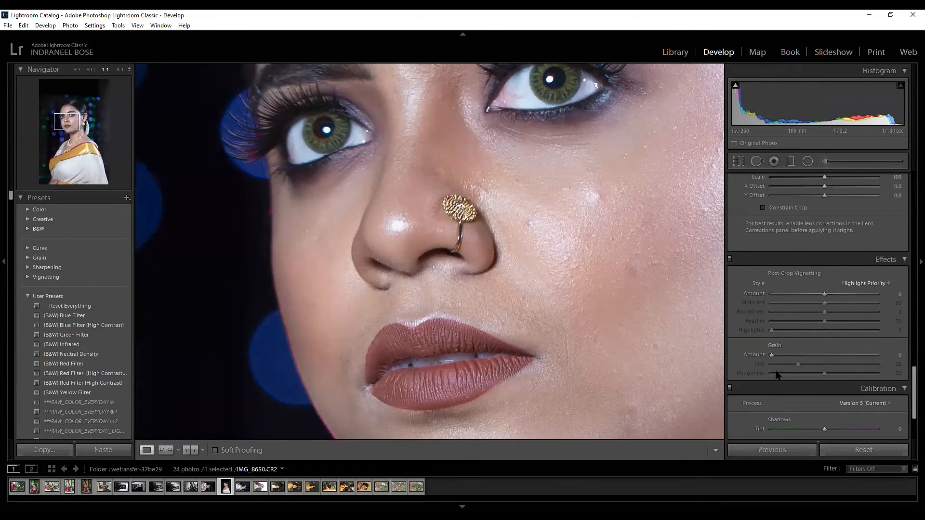
# Try Grain Amounts of 15, 42 and 35 on the portrait, with a Size of 32 and a Roughness of 37.
pyautogui.moveTo(774, 354); pyautogui.dragTo(789, 355)
pyautogui.hotkey('ctrl', '=')
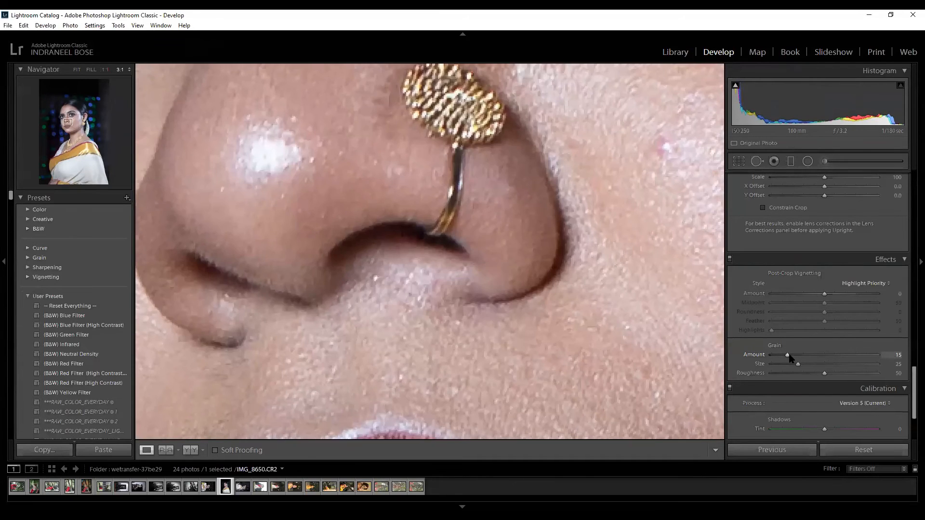
pyautogui.hotkey('ctrl', '-')
pyautogui.moveTo(788, 357); pyautogui.dragTo(819, 359)
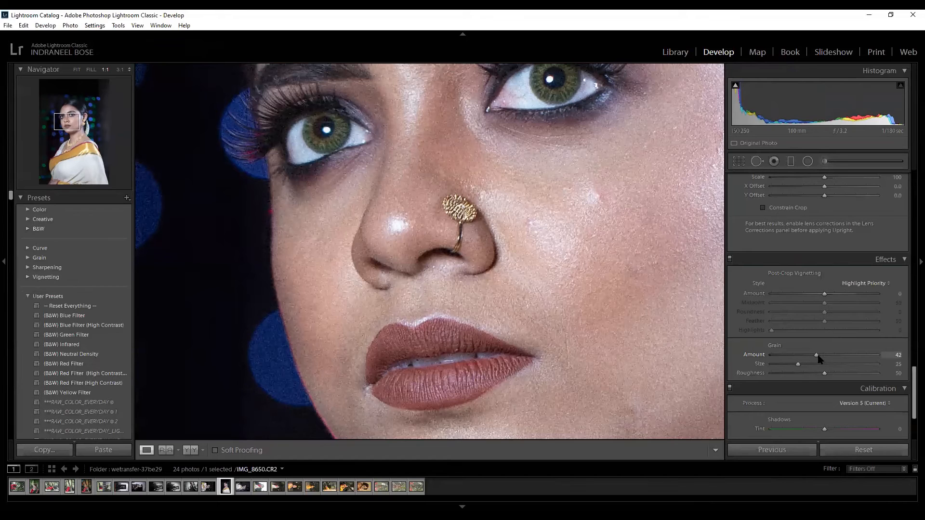
pyautogui.moveTo(816, 357); pyautogui.dragTo(817, 378)
# Show the portrait's Before and After versions side by side and reset its Develop adjustments.
pyautogui.click(191, 450)
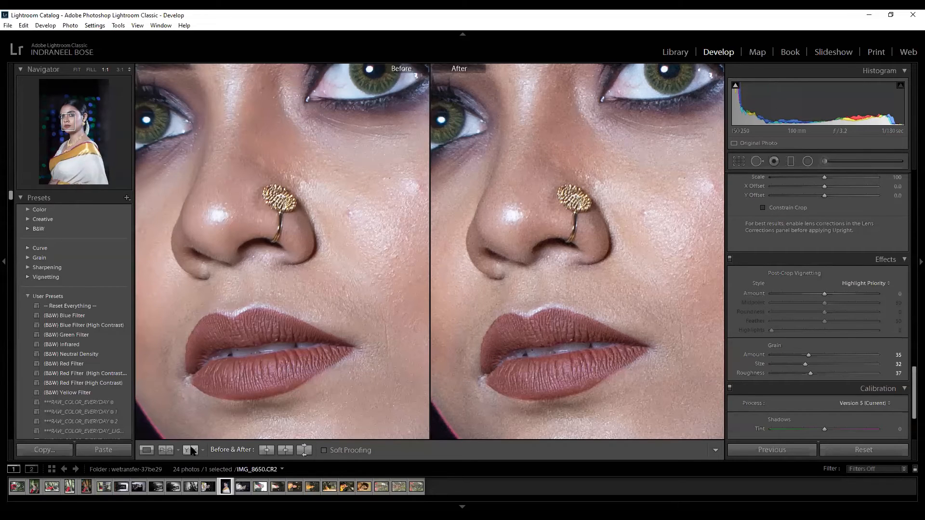
pyautogui.click(863, 451)
# Try Sharpening with Amount 125, Radius 1.7 and Detail 53 on the portrait, and reset it.
pyautogui.scroll(5, 860, 333)
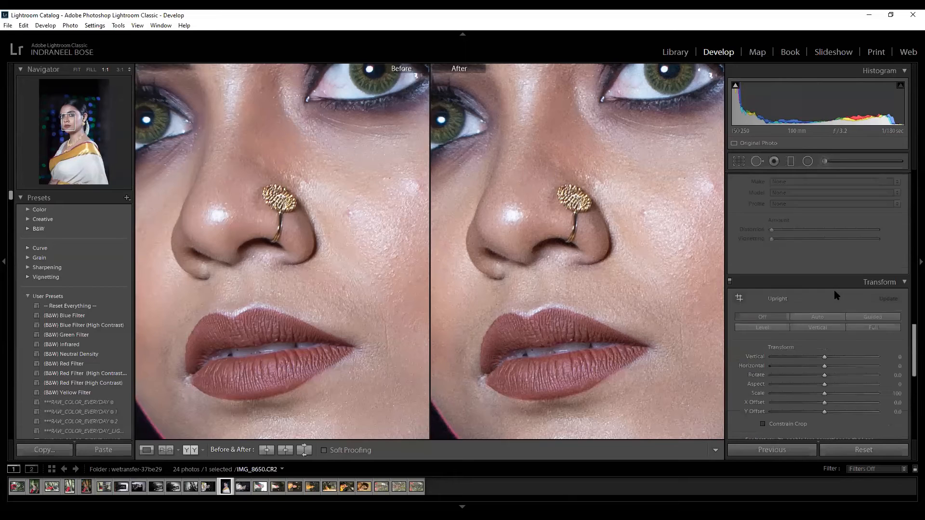
pyautogui.scroll(-5, 835, 296)
pyautogui.scroll(-2, 836, 296)
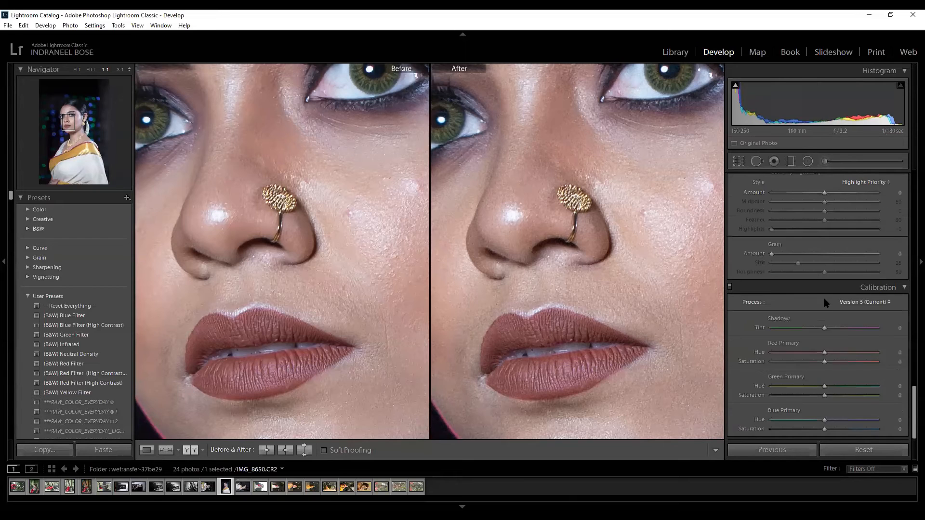
pyautogui.scroll(3, 831, 311)
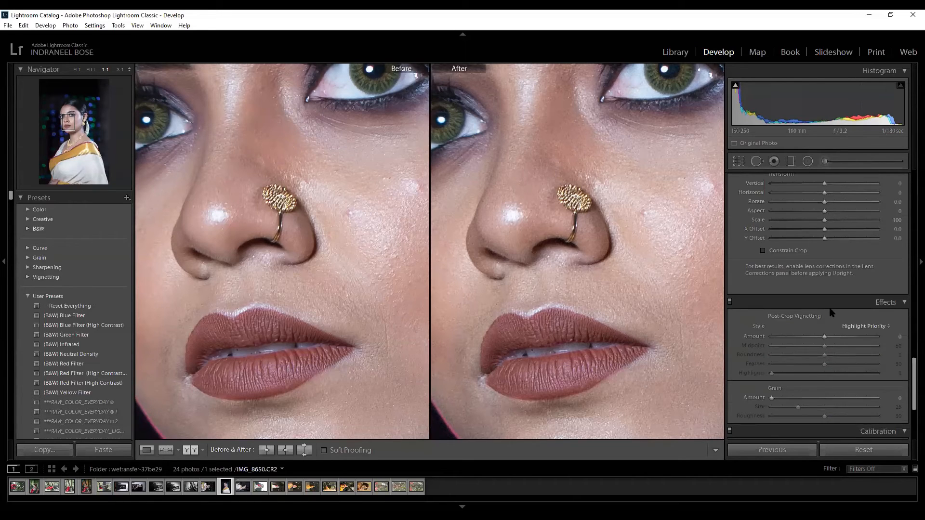
pyautogui.scroll(5, 829, 312)
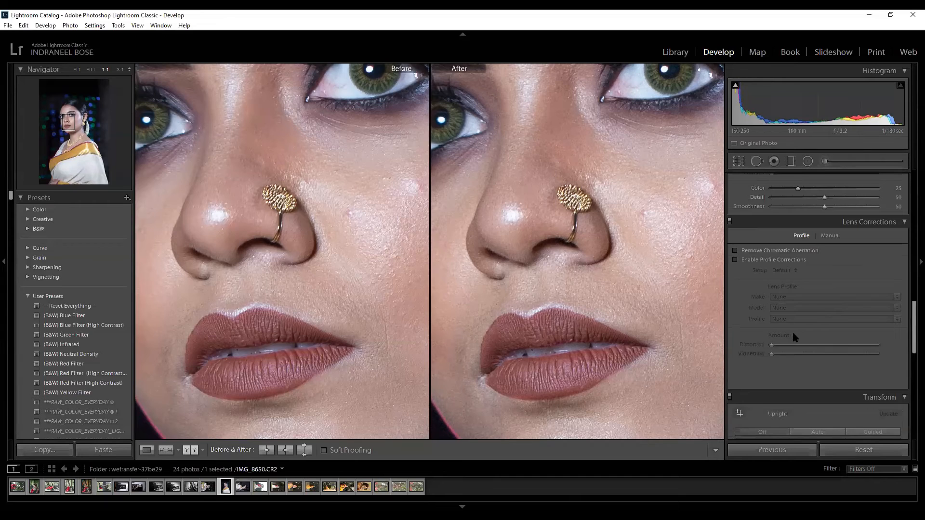
pyautogui.scroll(3, 795, 337)
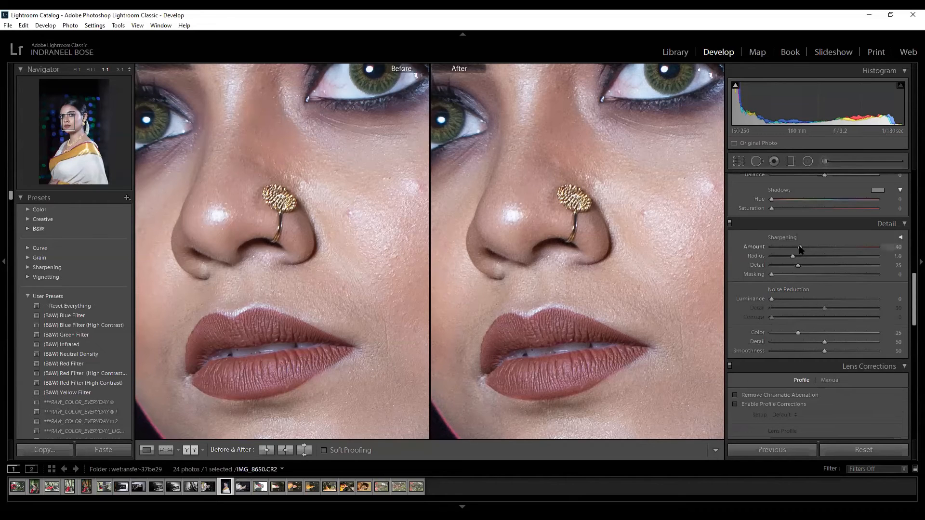
pyautogui.moveTo(800, 249); pyautogui.dragTo(858, 248)
pyautogui.moveTo(792, 256); pyautogui.dragTo(827, 265)
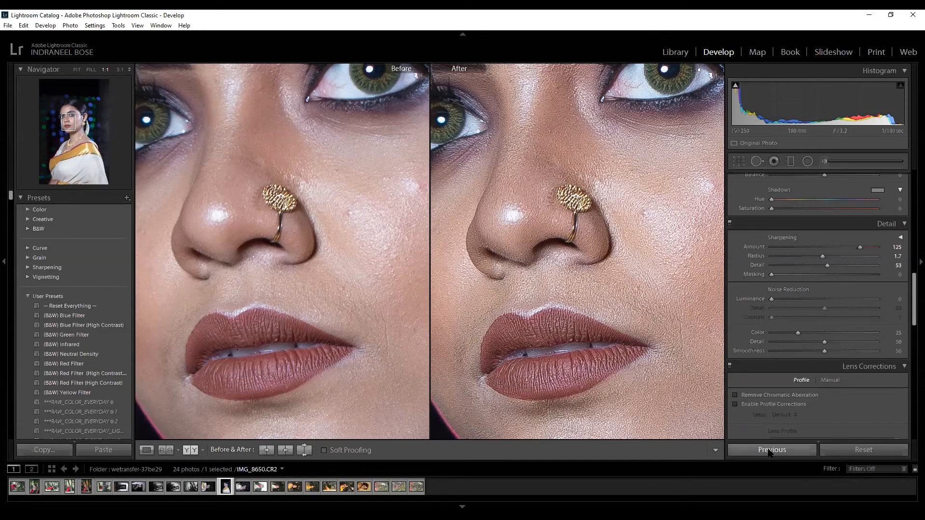
pyautogui.click(863, 449)
# Try a Grain Amount of 36 with Roughness 71 and compare before and after in Fill view and at 1:1.
pyautogui.scroll(-5, 809, 327)
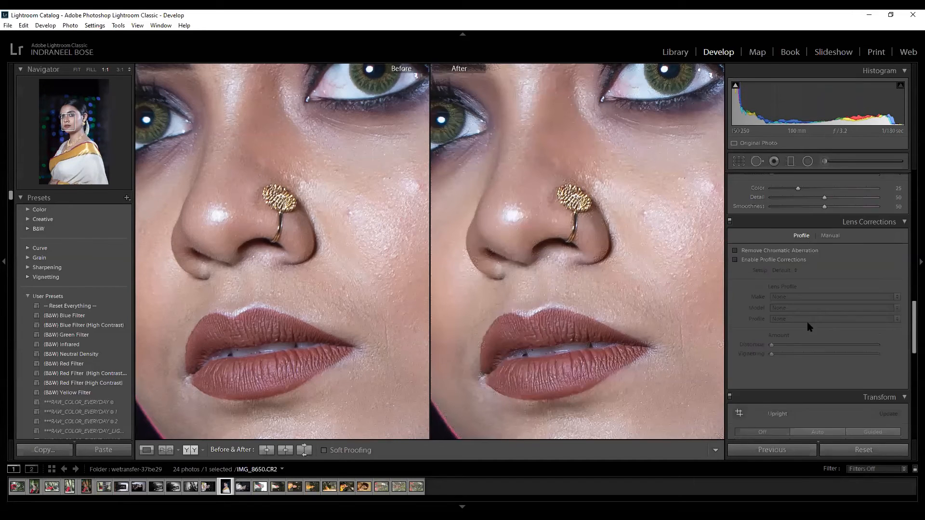
pyautogui.scroll(-3, 809, 327)
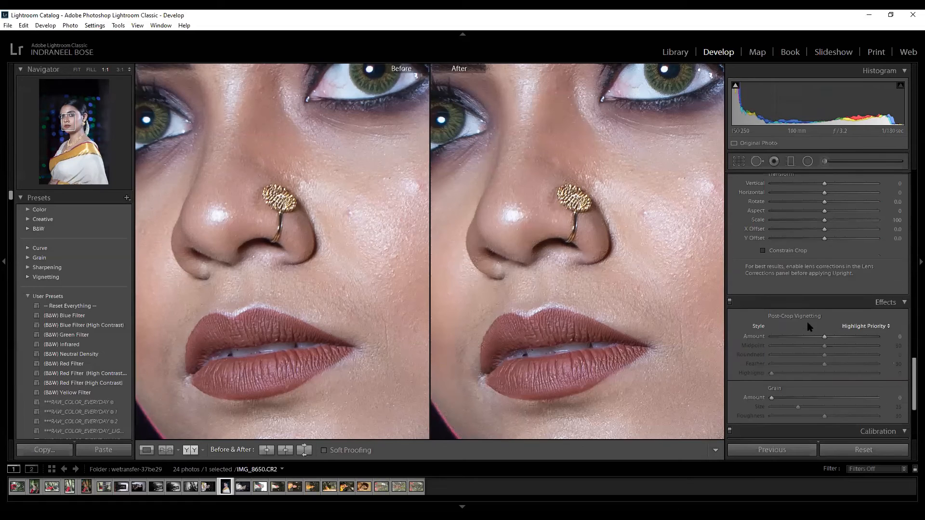
pyautogui.scroll(-3, 809, 327)
pyautogui.scroll(2, 810, 327)
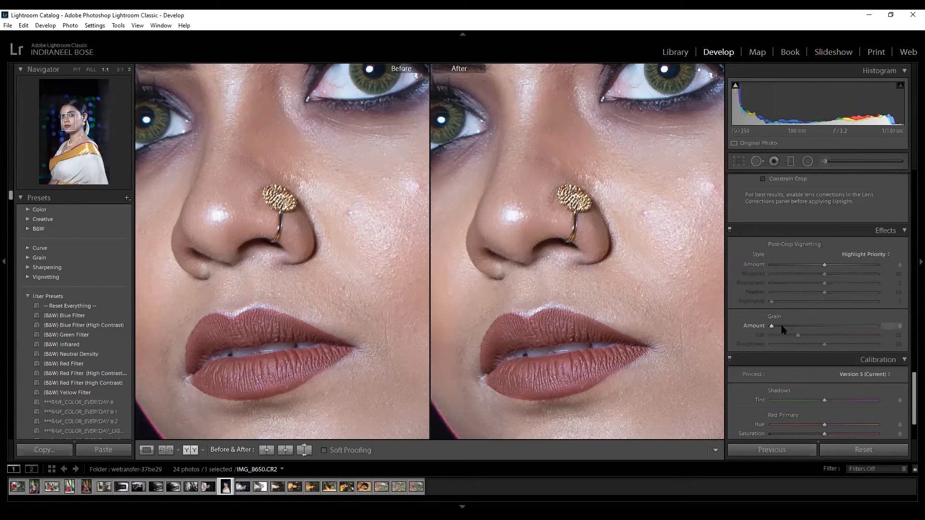
pyautogui.moveTo(771, 327); pyautogui.dragTo(801, 327)
pyautogui.moveTo(800, 328); pyautogui.dragTo(849, 345)
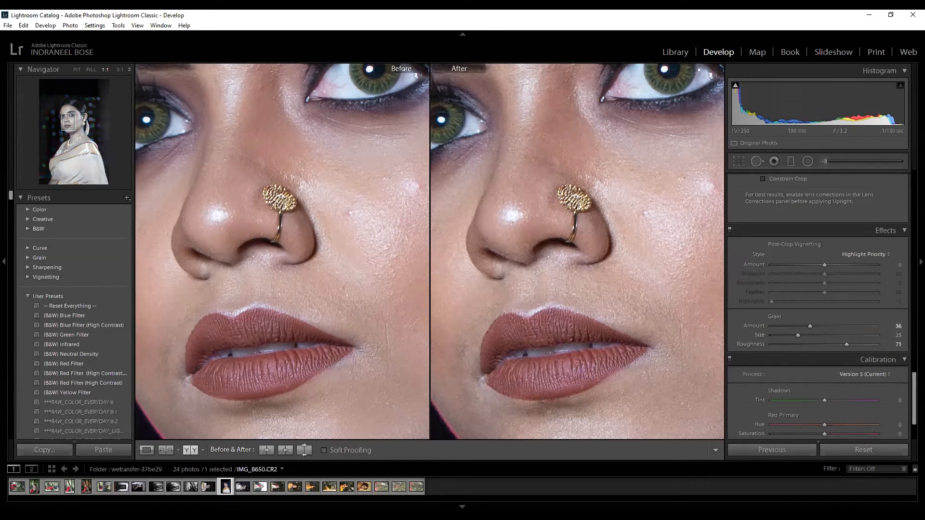
pyautogui.press('z')
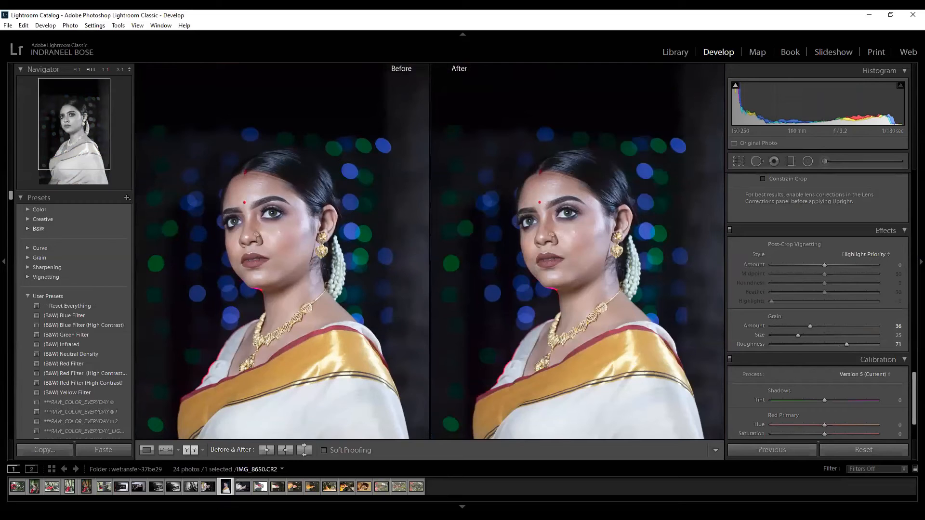
pyautogui.press('z')
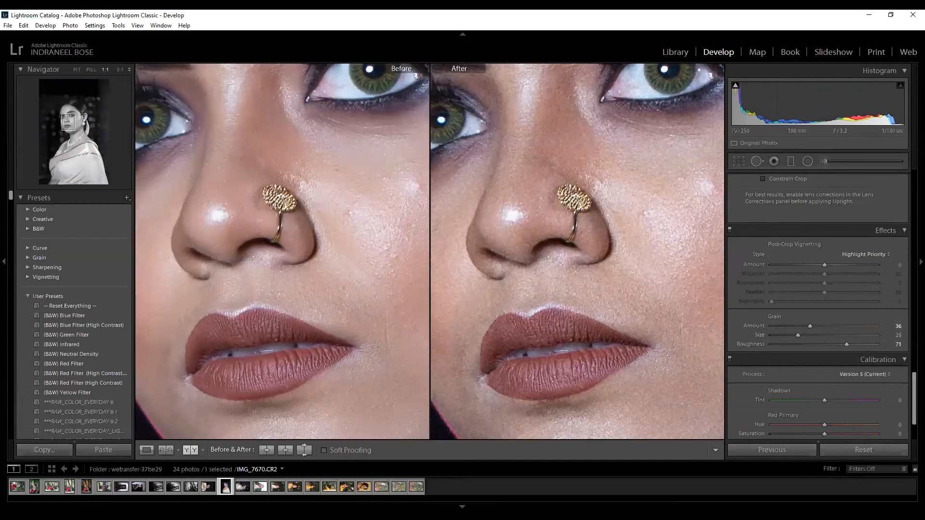
# Try a Grain Size of 16 and an Amount of 25 with a lower Roughness, and reset the portrait.
pyautogui.moveTo(803, 338)
pyautogui.mouseDown()
pyautogui.moveTo(780, 338)
pyautogui.moveTo(789, 335)
pyautogui.mouseUp()
pyautogui.moveTo(810, 327); pyautogui.dragTo(798, 326)
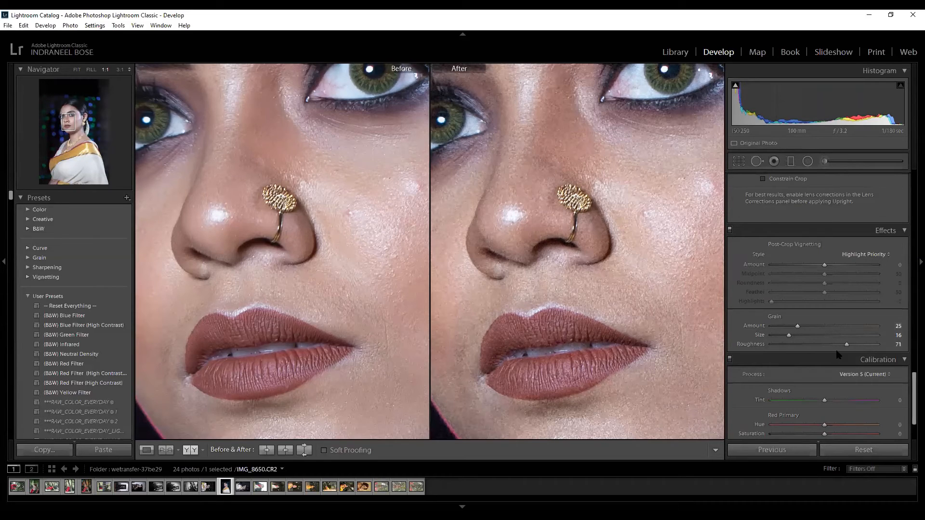
pyautogui.moveTo(847, 344); pyautogui.dragTo(833, 345)
pyautogui.click(863, 450)
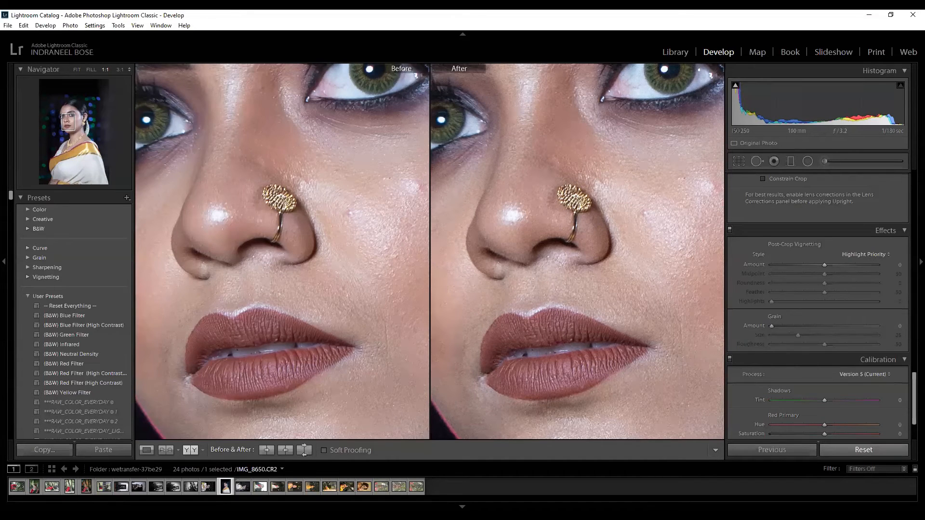
# Return to the Library's Loupe view, open the wetransfer-c29e4f folder and display the couple's photo IMG_5108.CR2.
pyautogui.hotkey('ctrl', '-')
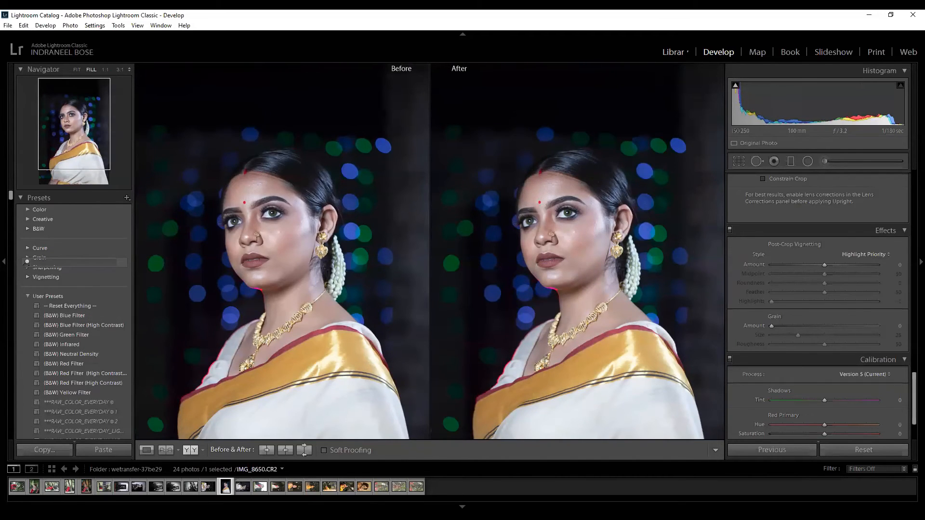
pyautogui.press('e')
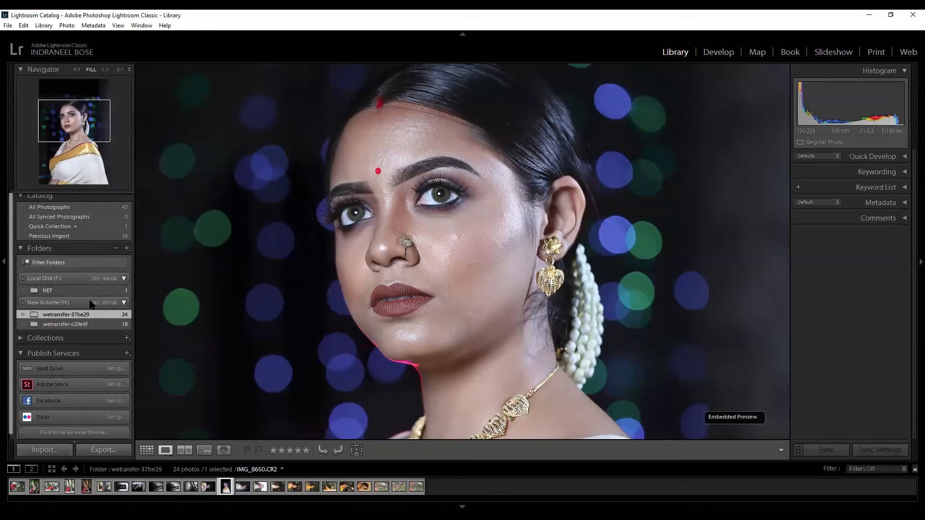
pyautogui.click(50, 325)
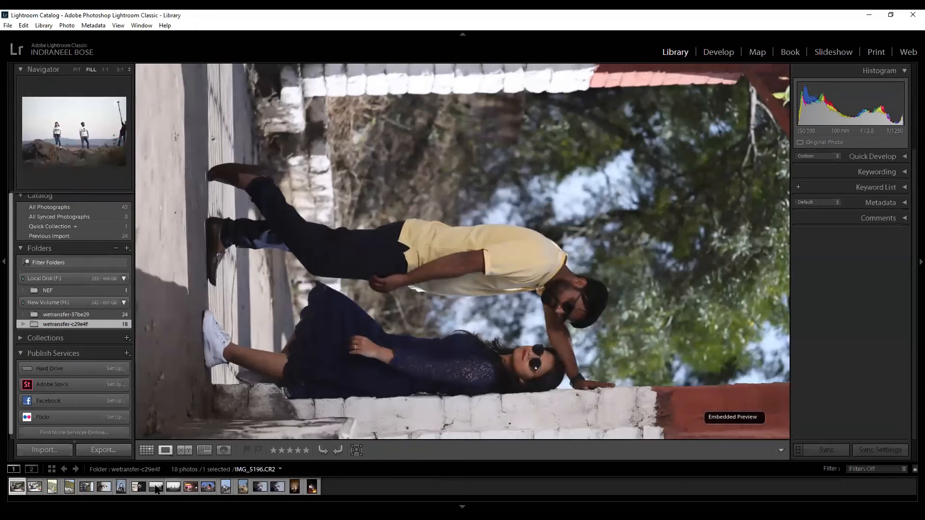
pyautogui.click(68, 487)
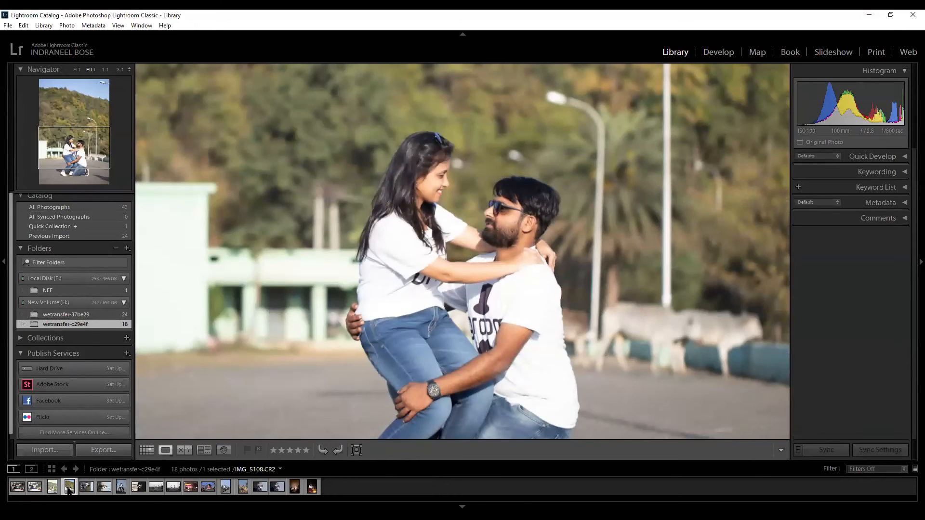
# Fit the whole couple photo in view, open it in the Develop module and bring up the Basic adjustments.
pyautogui.rightClick(614, 256)
pyautogui.click(842, 95)
pyautogui.press('z')
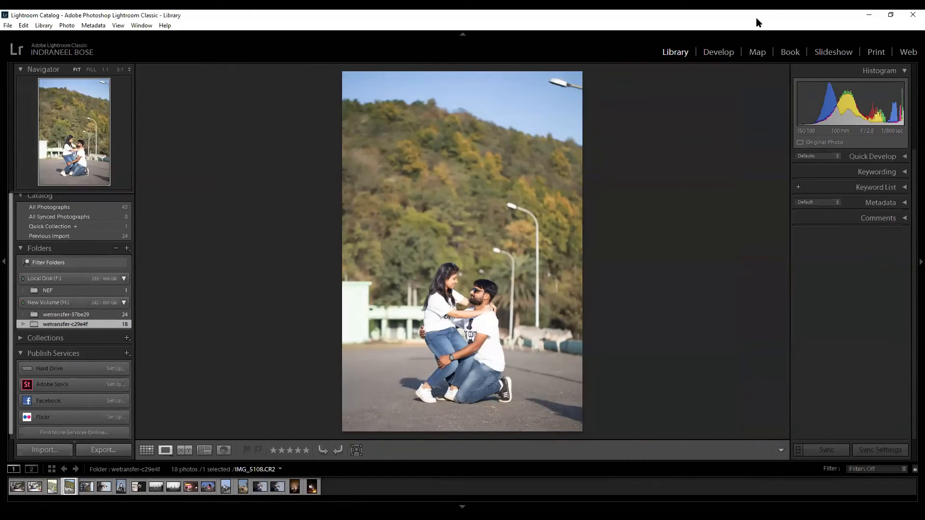
pyautogui.press('d')
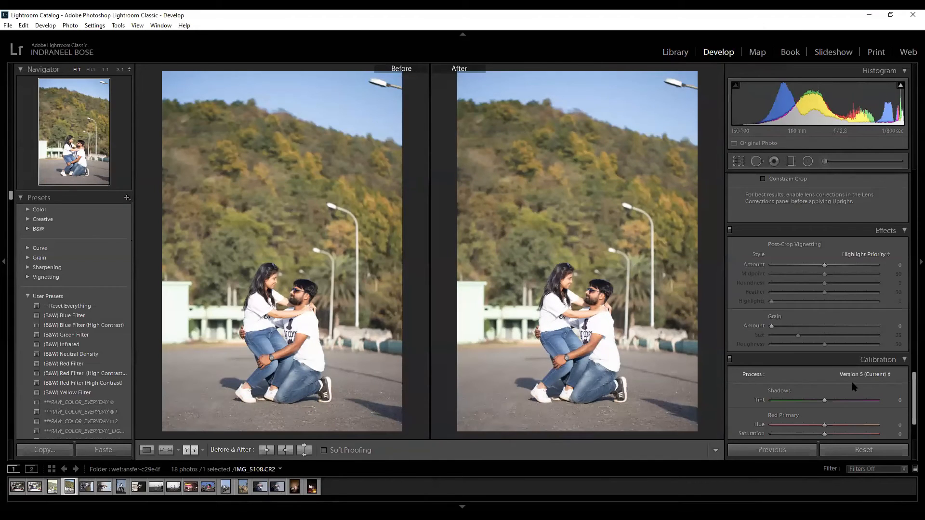
pyautogui.scroll(-3, 910, 418)
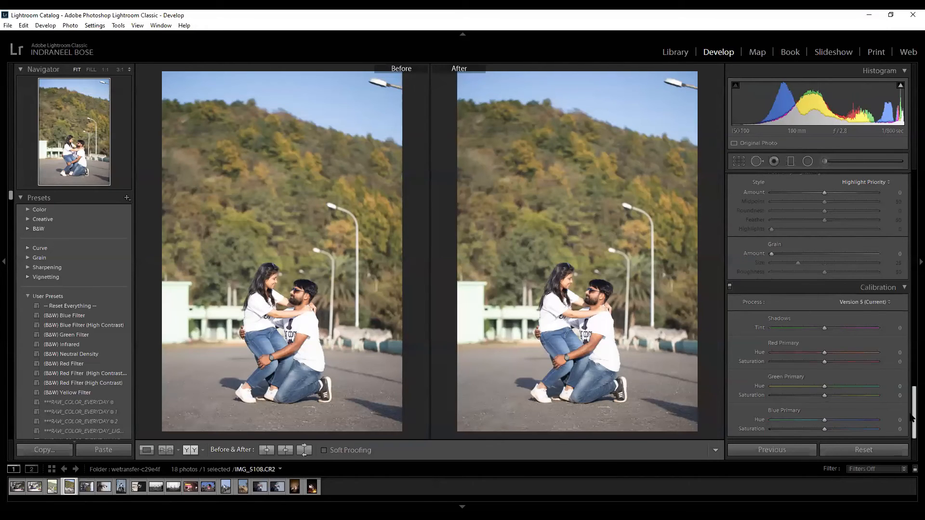
pyautogui.moveTo(912, 417); pyautogui.dragTo(911, 162)
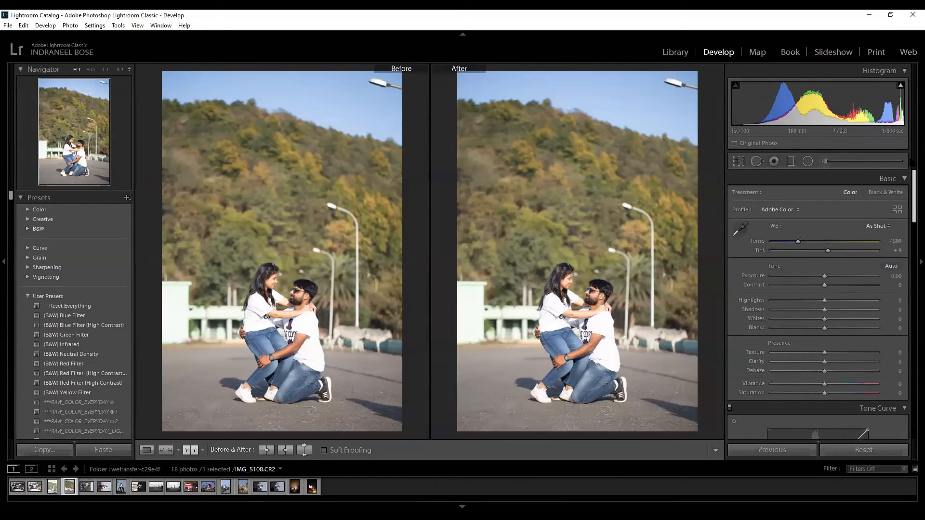
# Review the available color profiles, apply Camera Neutral to the couple's photo and compare before and after in Fill view.
pyautogui.click(783, 212)
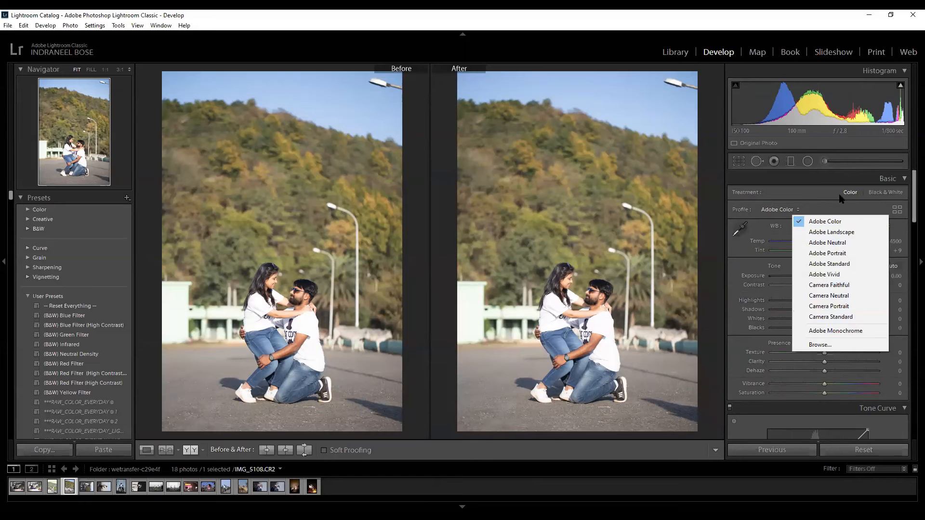
pyautogui.click(813, 199)
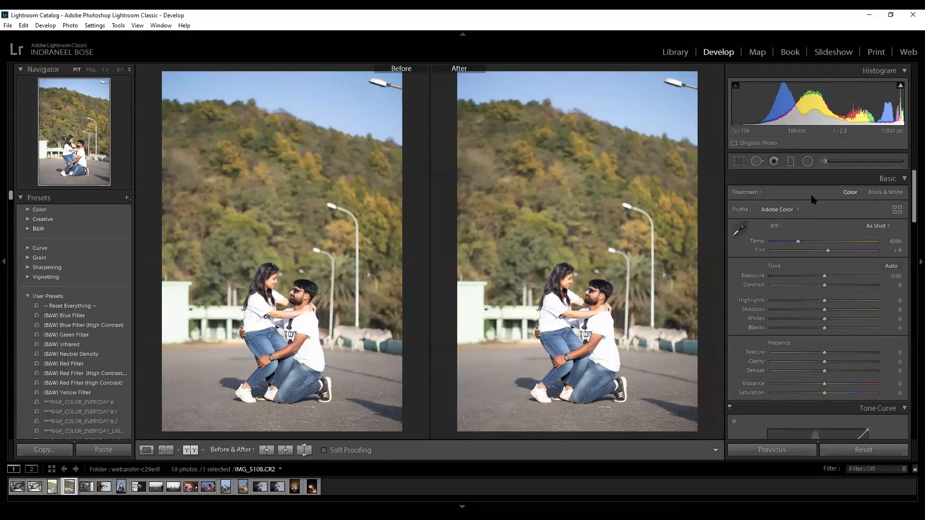
pyautogui.click(790, 210)
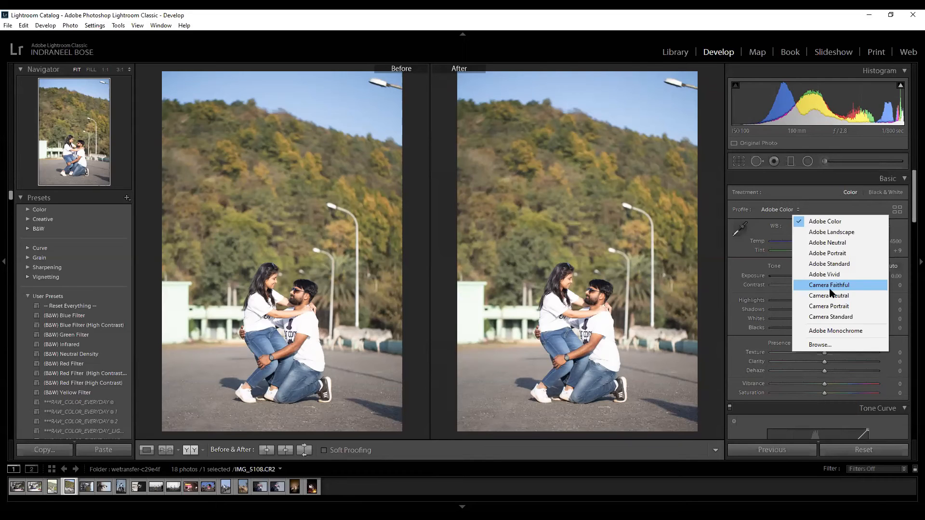
pyautogui.click(832, 298)
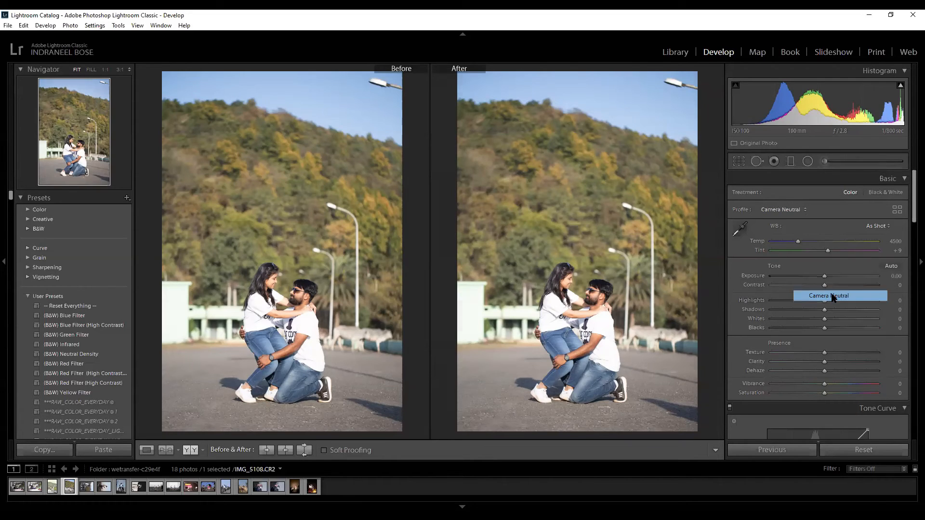
pyautogui.hotkey('ctrl', '=')
pyautogui.hotkey('ctrl', '=')
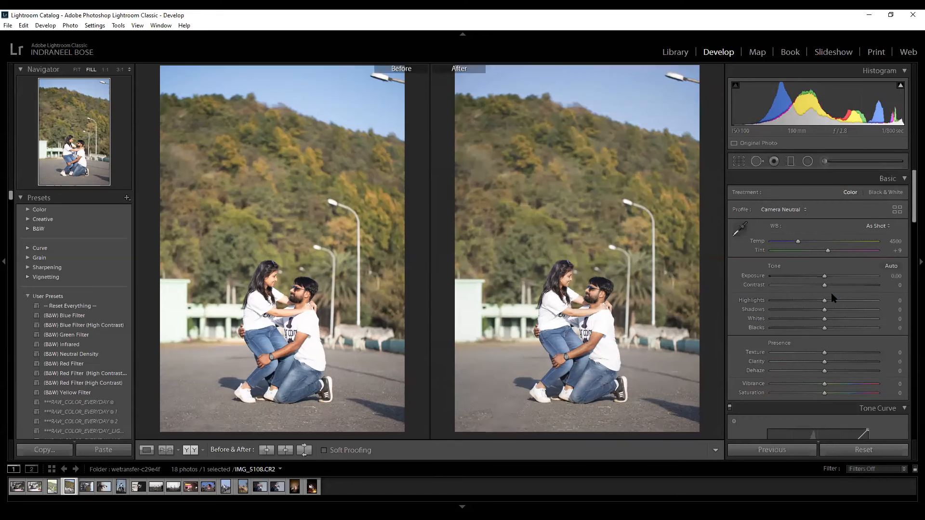
pyautogui.hotkey('ctrl', '-')
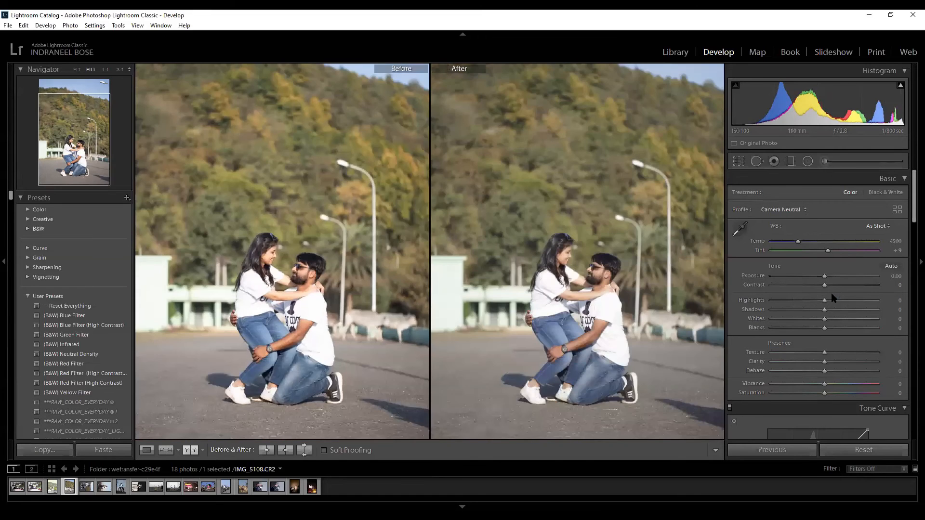
# Compare the man's face before and after the Camera Neutral profile at 1:1 magnification.
pyautogui.hotkey('ctrl', '=')
pyautogui.moveTo(576, 172); pyautogui.dragTo(640, 220)
pyautogui.moveTo(336, 220); pyautogui.dragTo(286, 264)
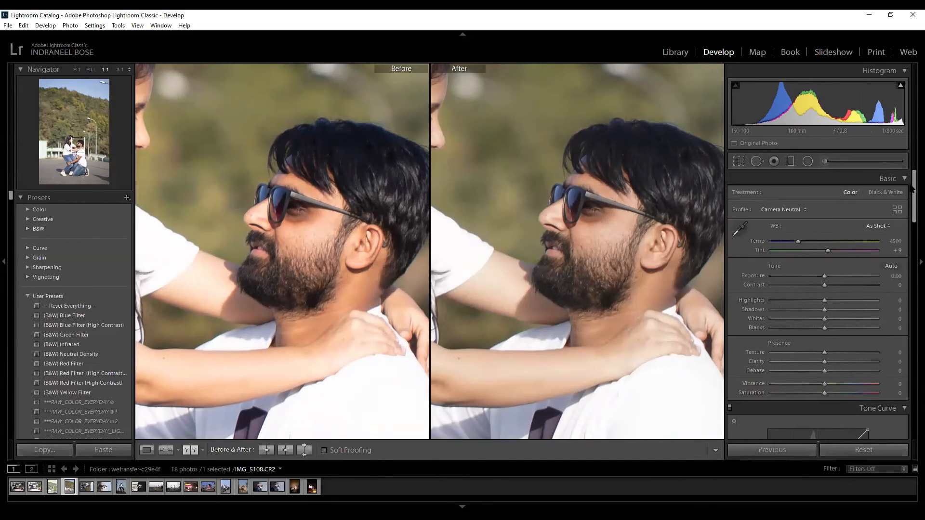
# Open the application preferences and examine the External Editing and File Handling settings.
pyautogui.click(100, 26)
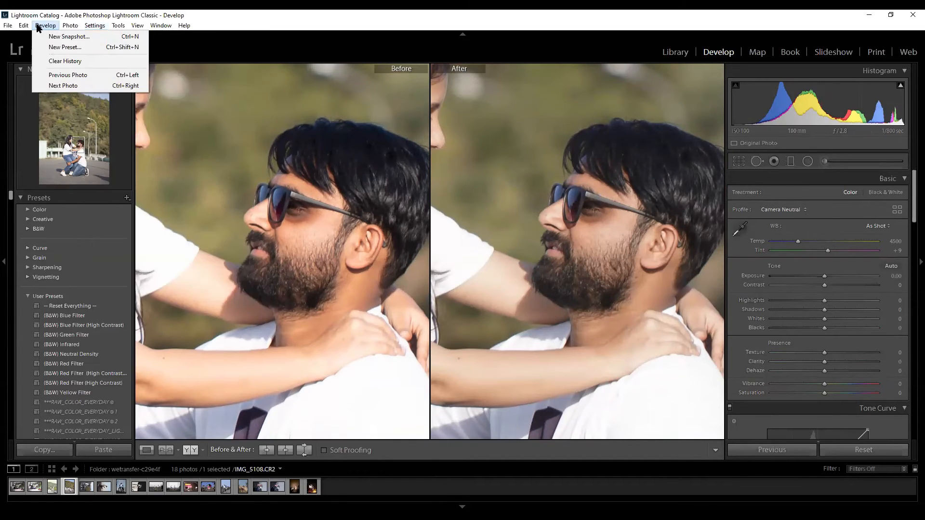
pyautogui.moveTo(22, 20)
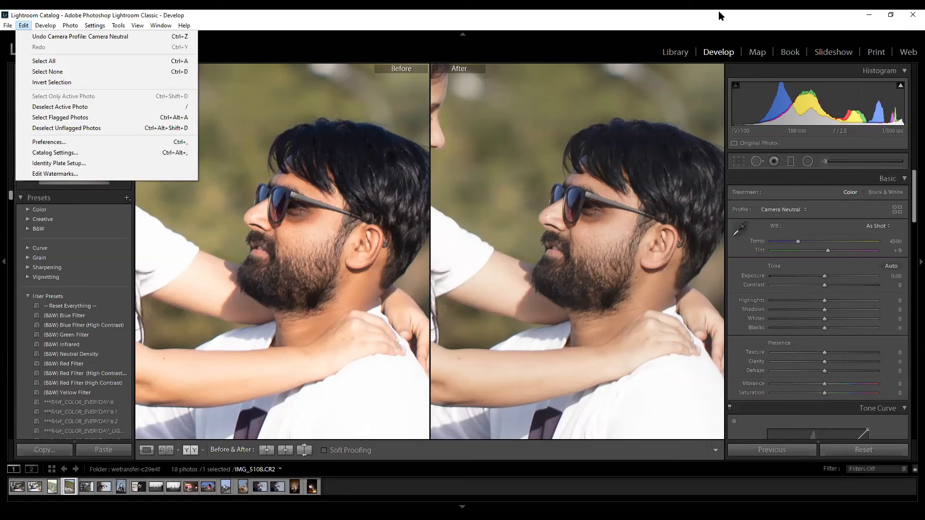
pyautogui.press('Left')
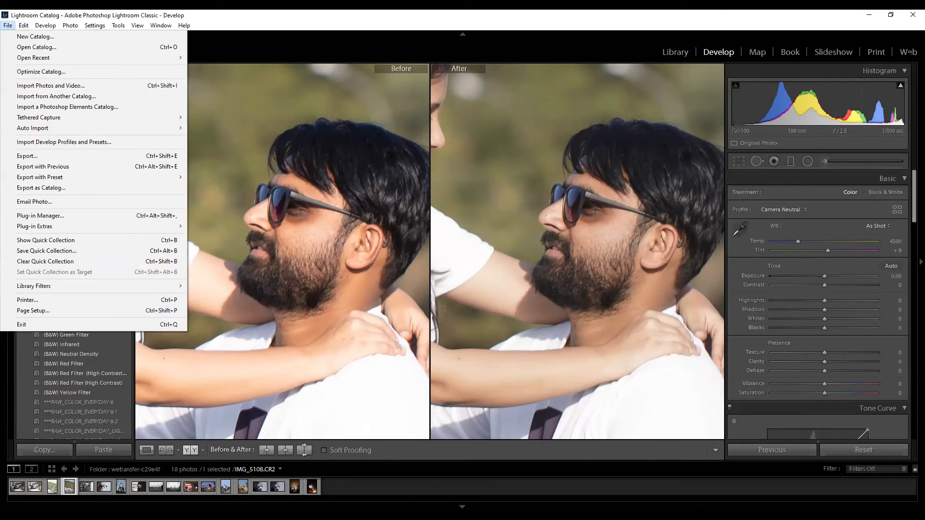
pyautogui.click(70, 26)
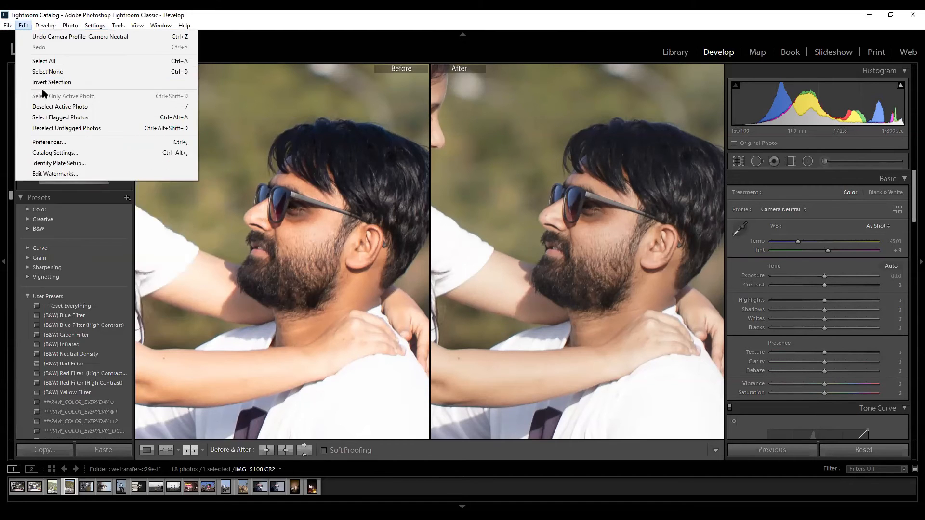
pyautogui.click(71, 142)
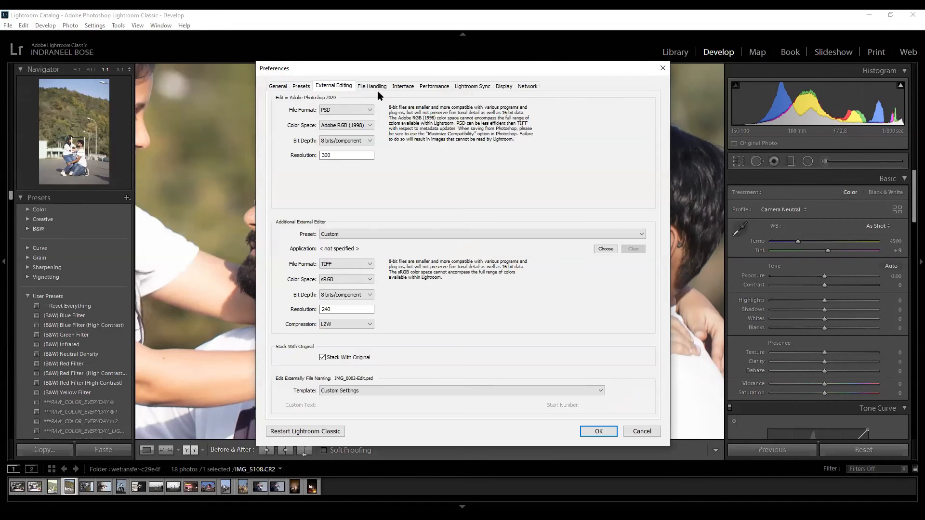
pyautogui.click(377, 88)
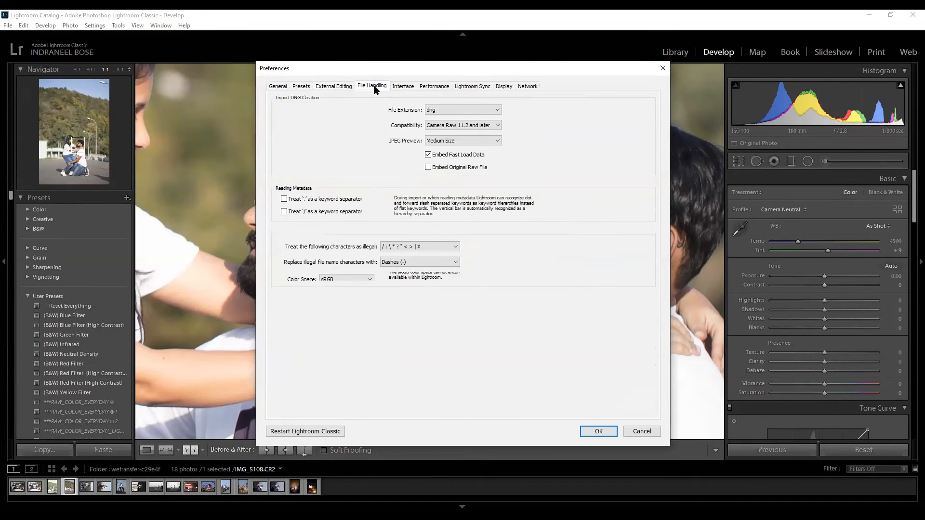
pyautogui.click(391, 88)
pyautogui.click(383, 87)
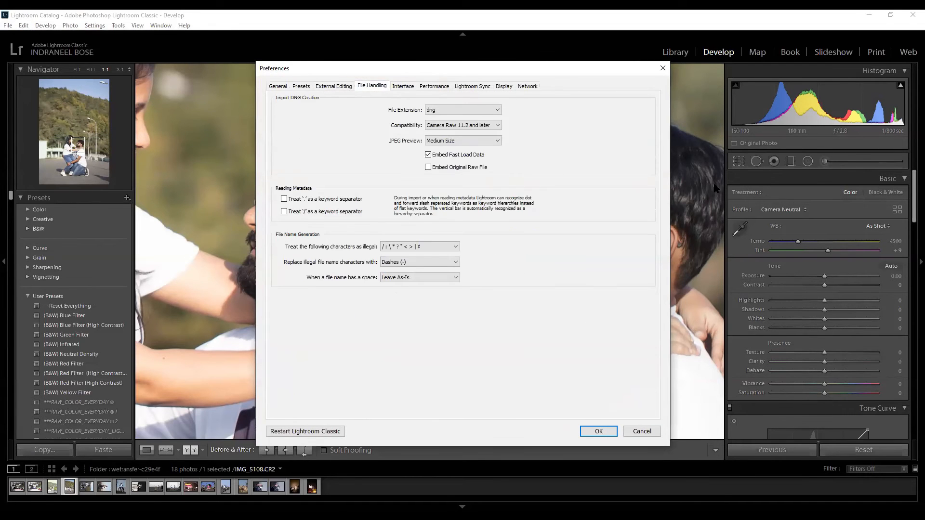
pyautogui.click(338, 87)
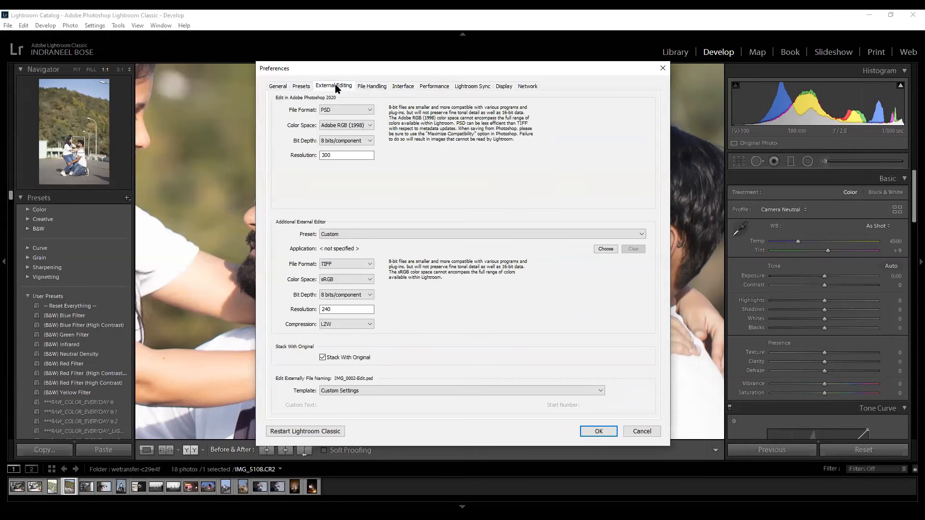
pyautogui.click(373, 88)
# Enable the master raw default override for specific cameras in the Presets preferences, and cancel the dialog.
pyautogui.click(303, 87)
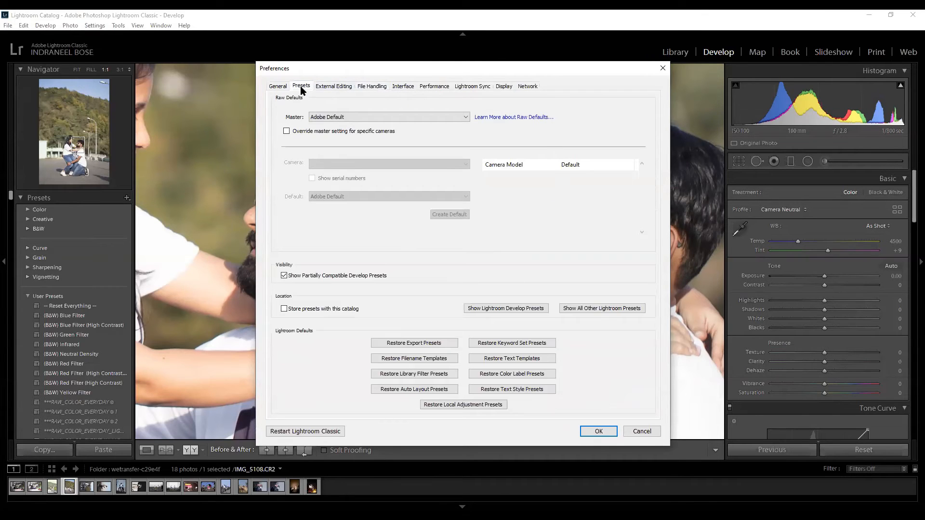
pyautogui.click(286, 130)
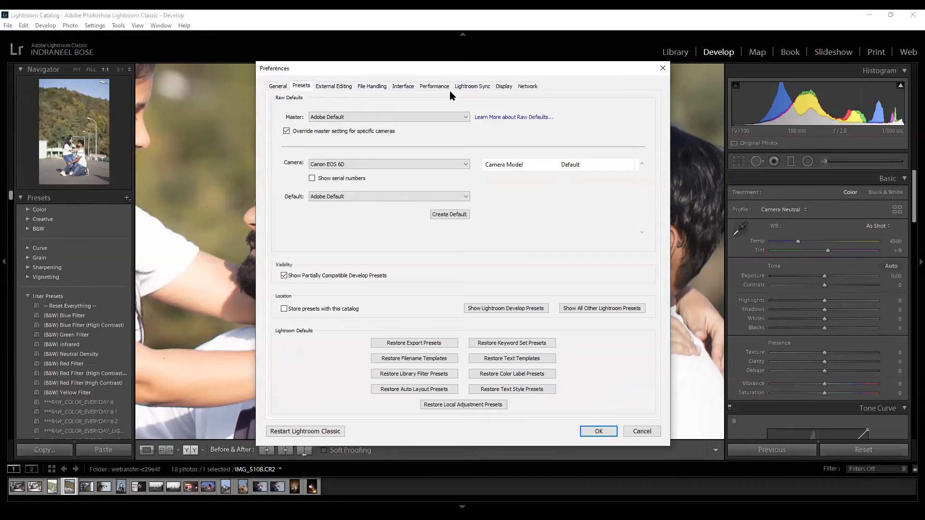
pyautogui.click(642, 432)
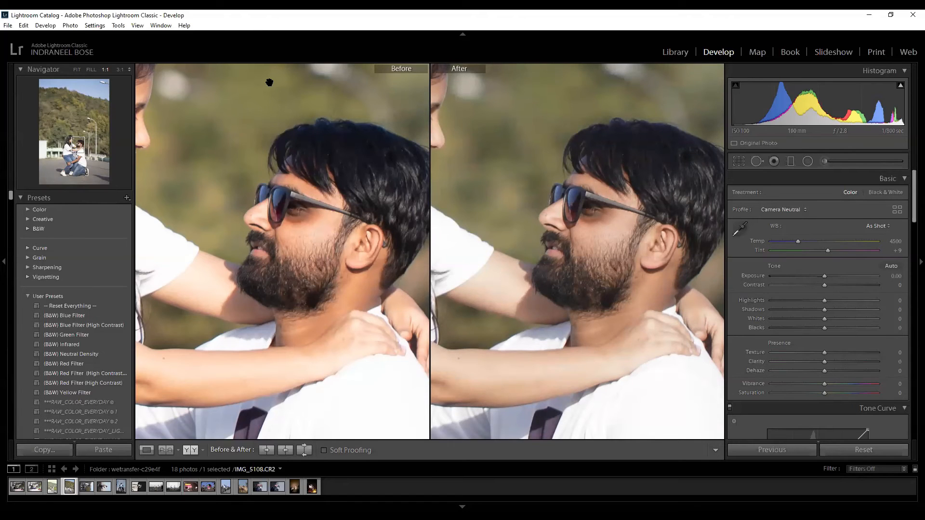
# Return to the Library's Loupe view, open the NEF folder and fit the whole photo _DSC9495.NEF in view.
pyautogui.press('e')
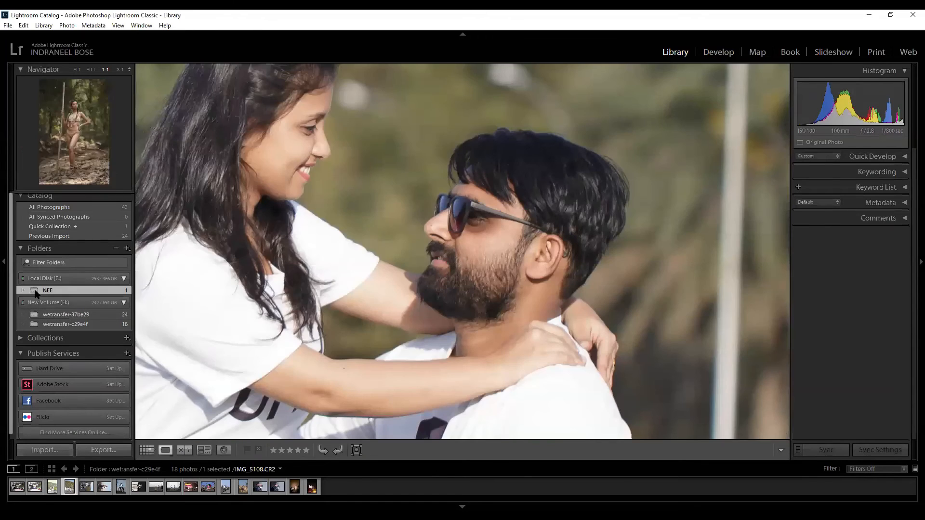
pyautogui.click(35, 291)
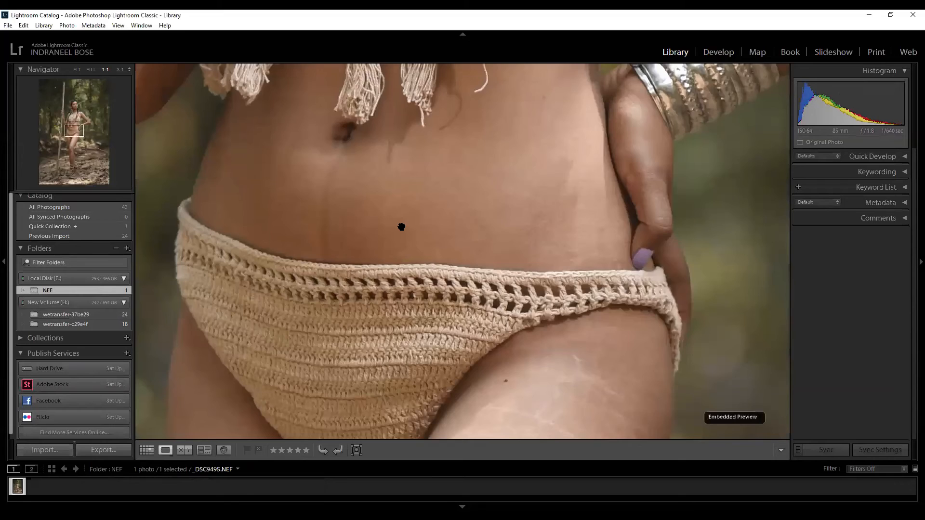
pyautogui.click(401, 227)
pyautogui.click(402, 227)
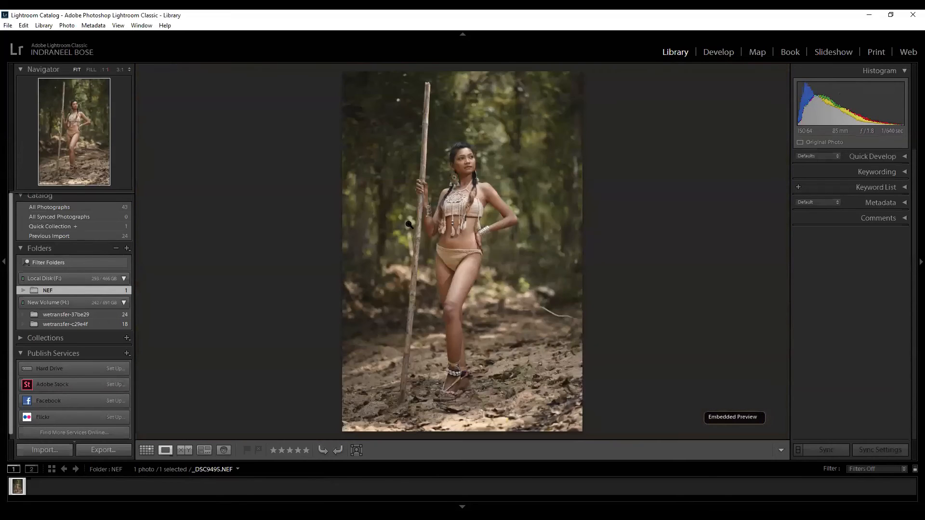
# Review the Nikon D850 raw defaults in the Presets preferences, toggle the specific-camera override off and on, and cancel the dialog.
pyautogui.click(93, 25)
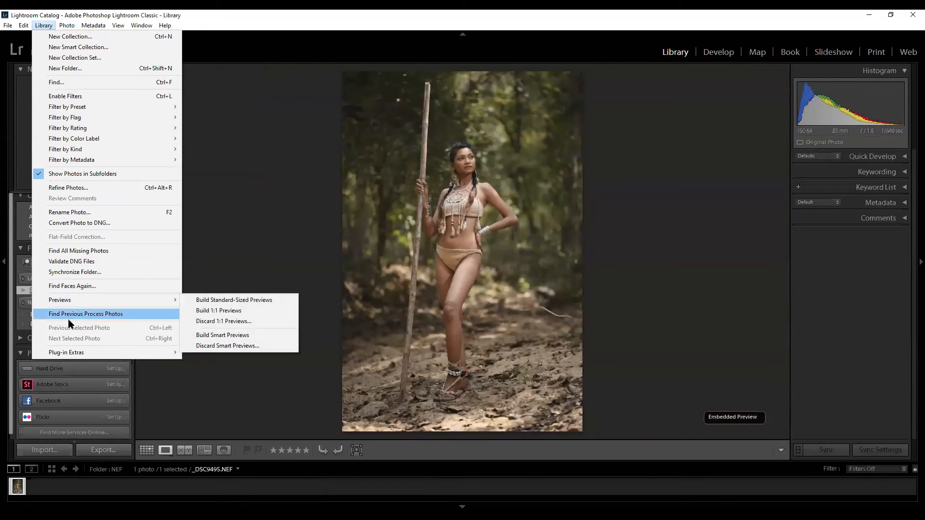
pyautogui.moveTo(23, 25)
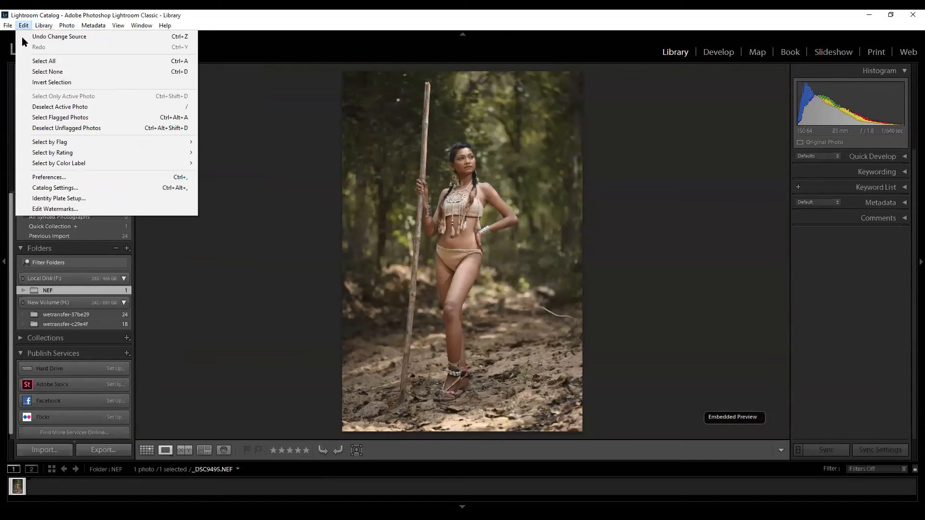
pyautogui.click(52, 179)
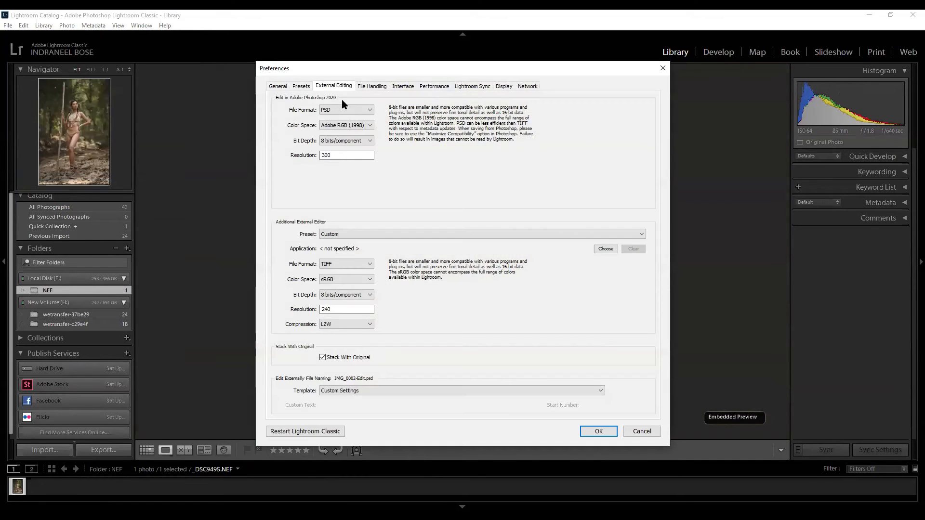
pyautogui.click(303, 87)
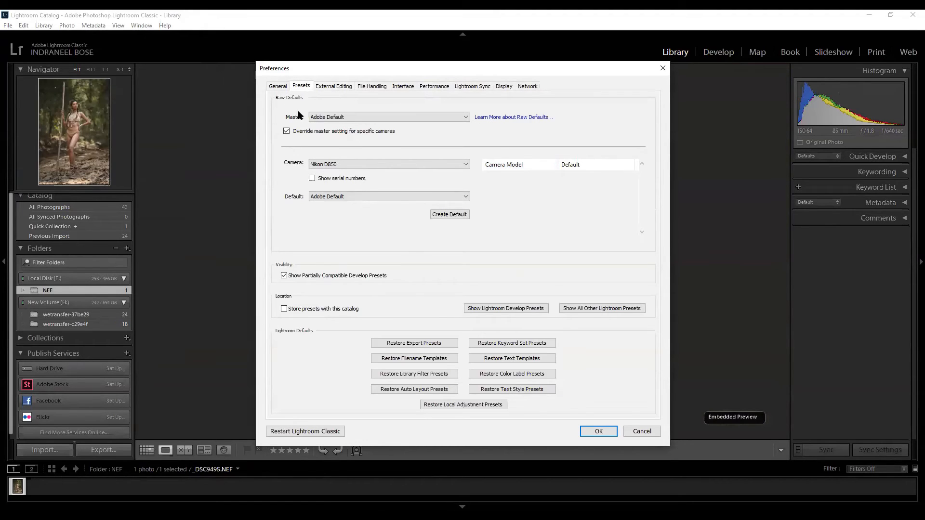
pyautogui.click(286, 131)
pyautogui.click(286, 131)
pyautogui.click(642, 432)
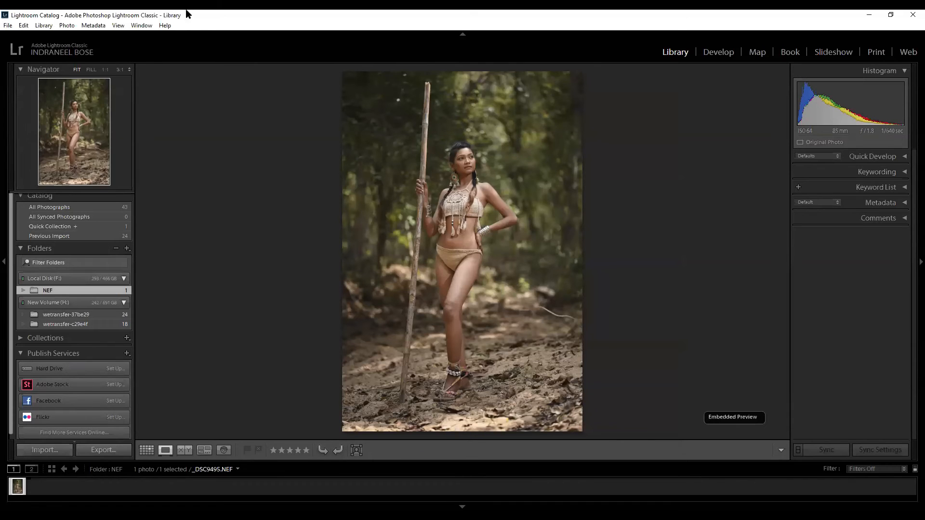
# Turn off the master setting override for specific cameras in the Presets preferences and close the dialog.
pyautogui.click(27, 25)
pyautogui.moveTo(49, 24)
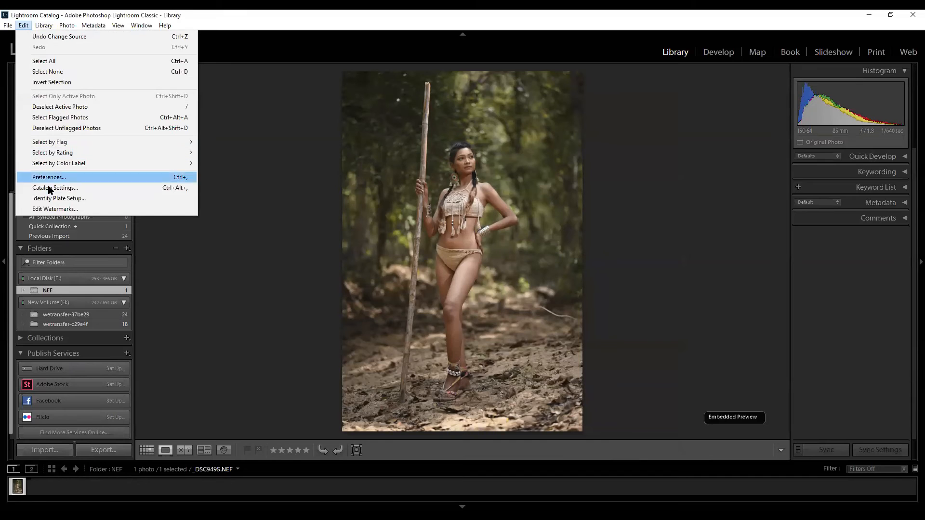
pyautogui.click(50, 177)
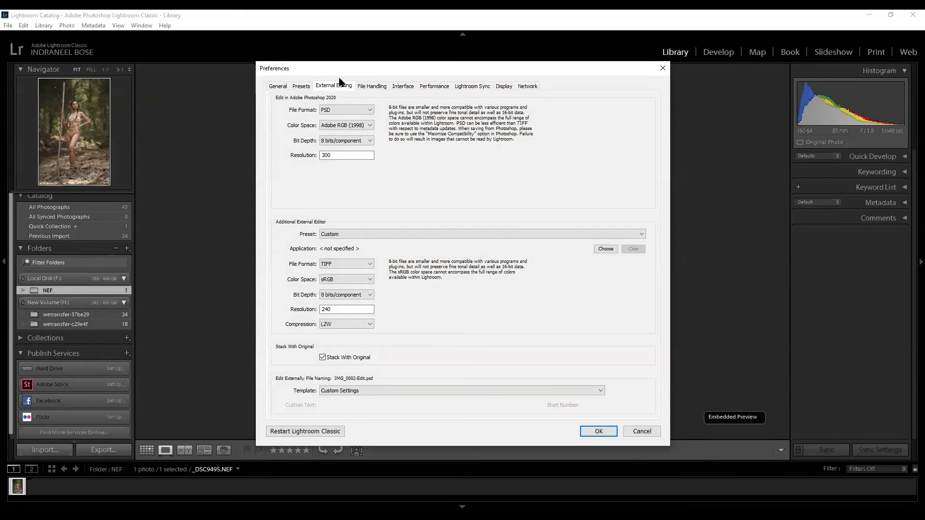
pyautogui.click(301, 87)
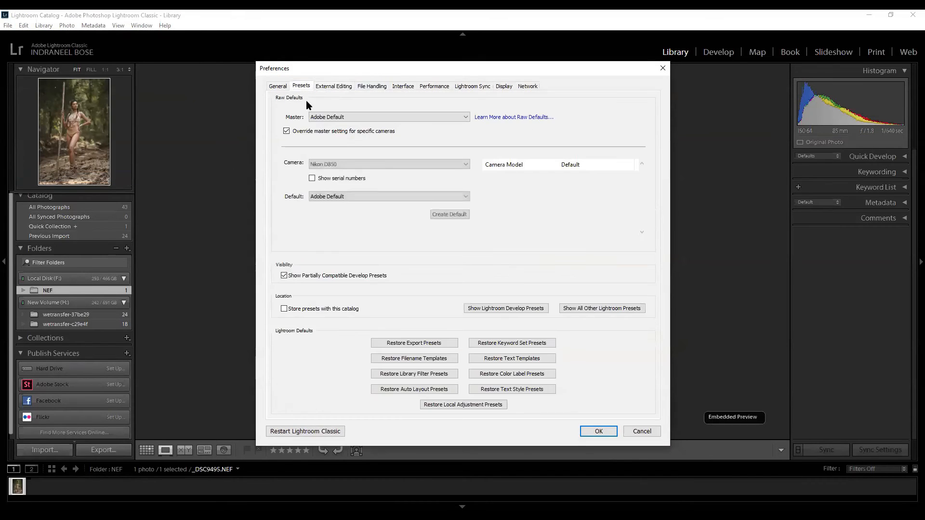
pyautogui.click(286, 131)
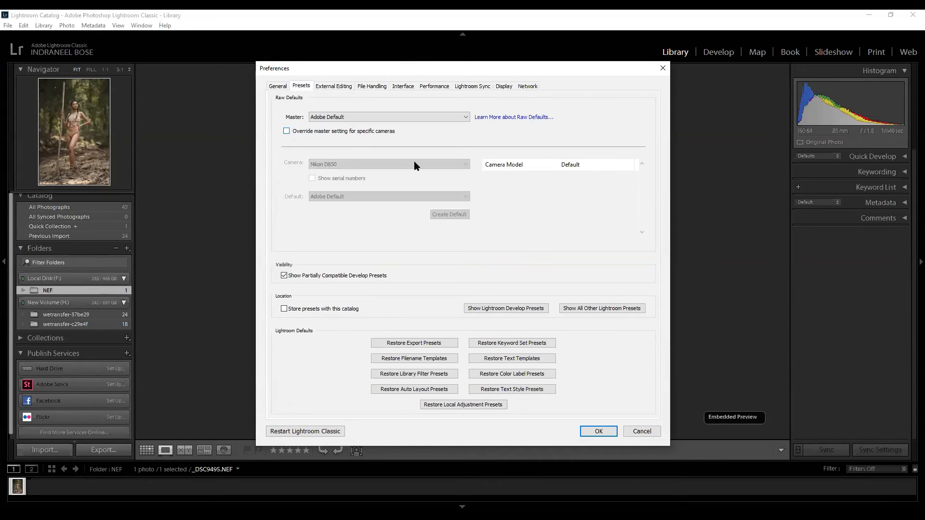
pyautogui.click(631, 430)
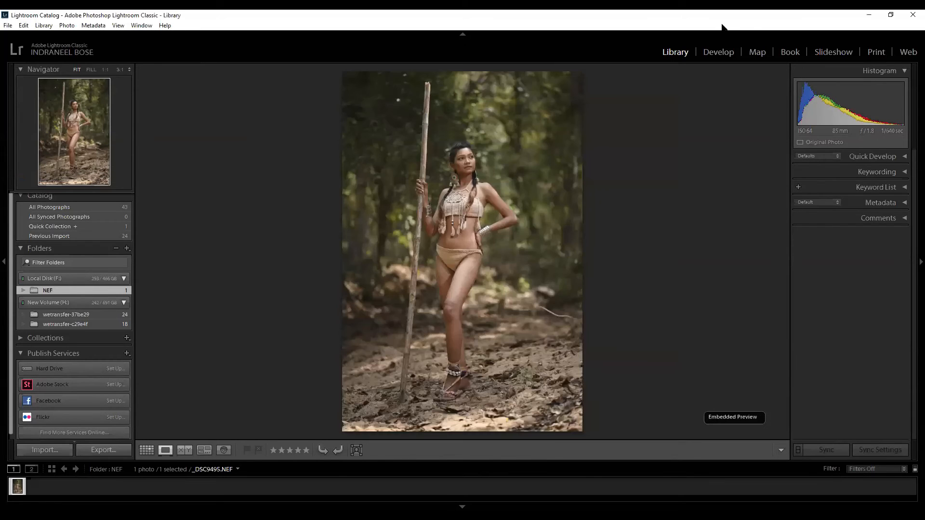
# Open the wetransfer-37be29 folder and rotate the bride photo IMG_7634.CR2 upright.
pyautogui.click(73, 314)
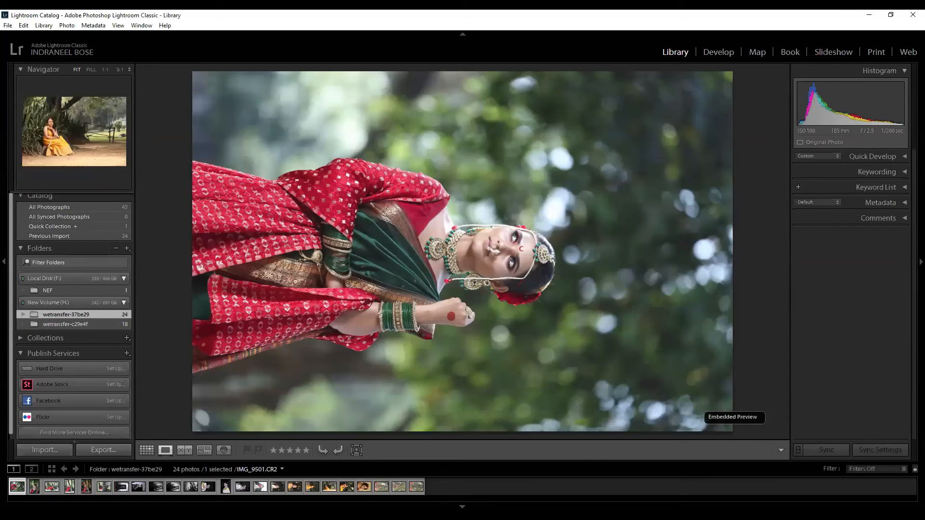
pyautogui.click(338, 451)
pyautogui.click(338, 451)
pyautogui.click(338, 451)
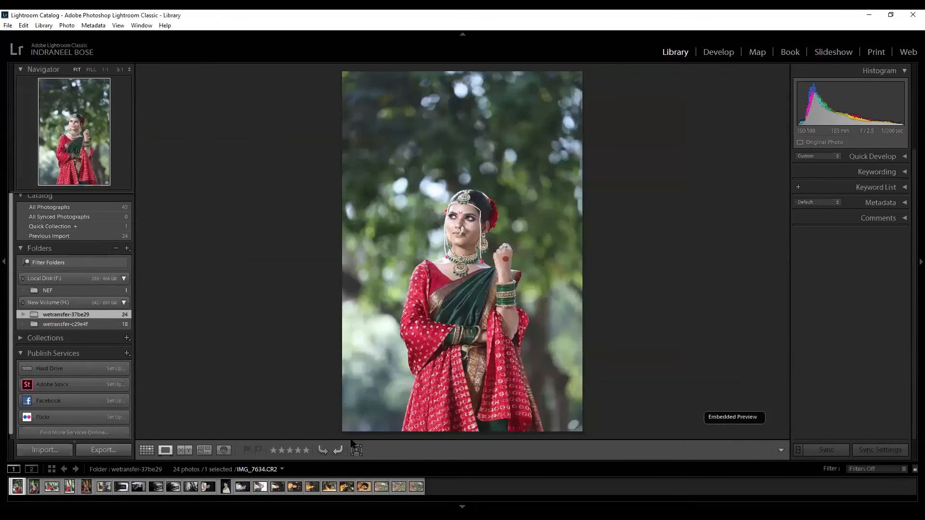
# Open the bride photo in the Develop module and apply the Adobe Vivid profile.
pyautogui.click(719, 52)
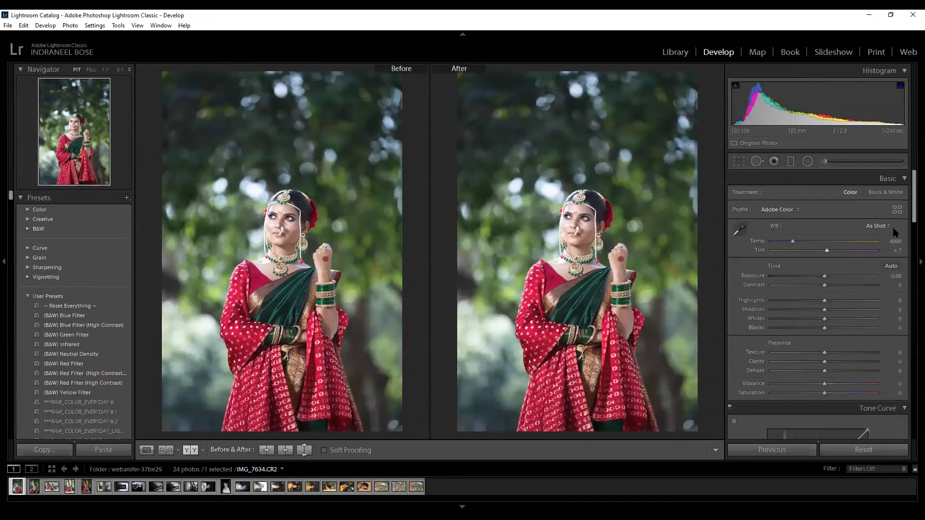
pyautogui.click(770, 212)
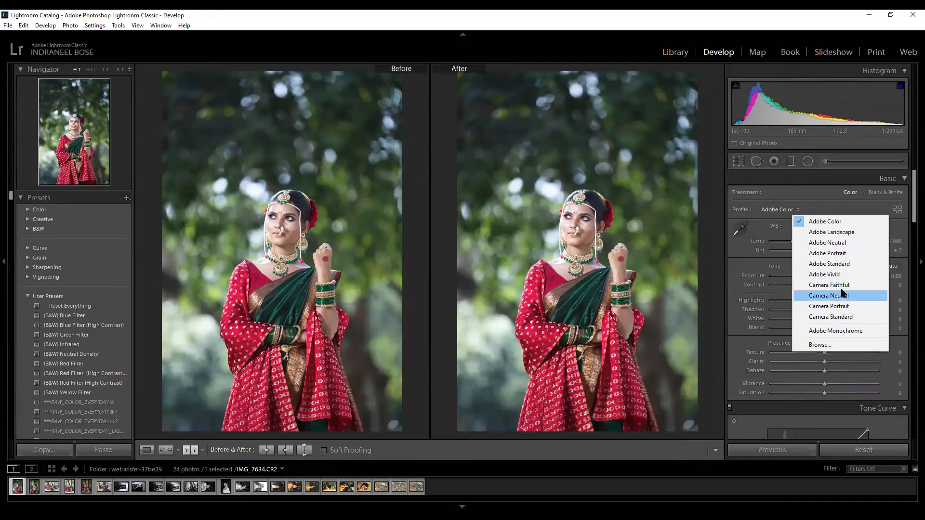
pyautogui.click(836, 275)
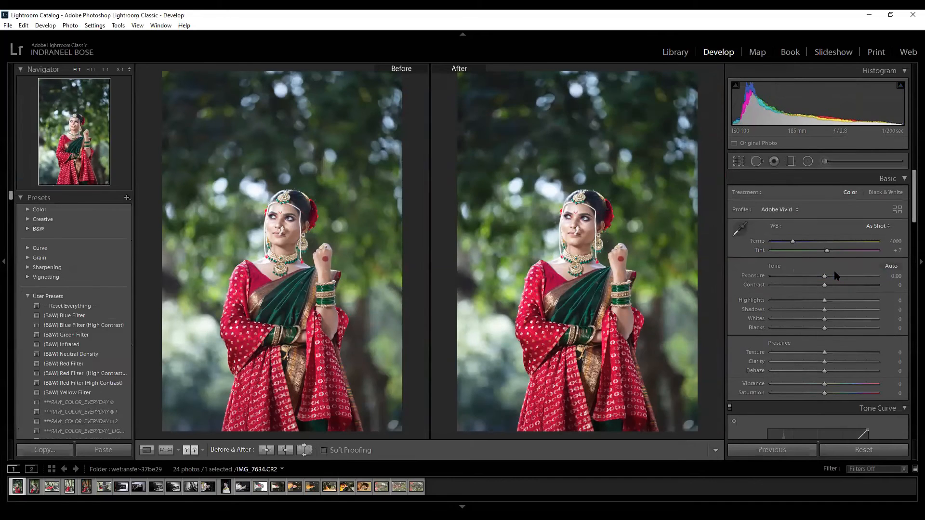
# Compare the bride's face before and after Adobe Vivid at 1:1 magnification, and return to the Fill view.
pyautogui.hotkey('ctrl', '=')
pyautogui.hotkey('ctrl', '=')
pyautogui.hotkey('ctrl', '-')
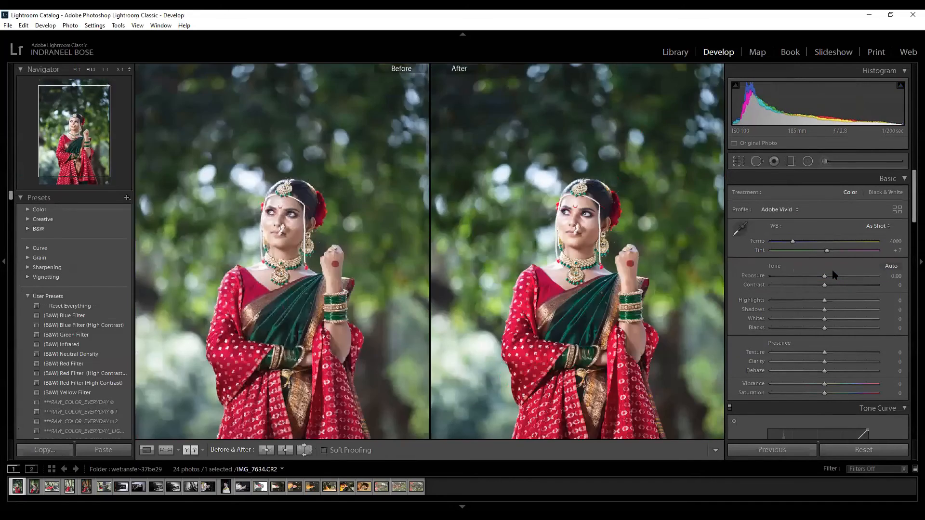
pyautogui.hotkey('ctrl', '=')
pyautogui.scroll(4, 639, 328)
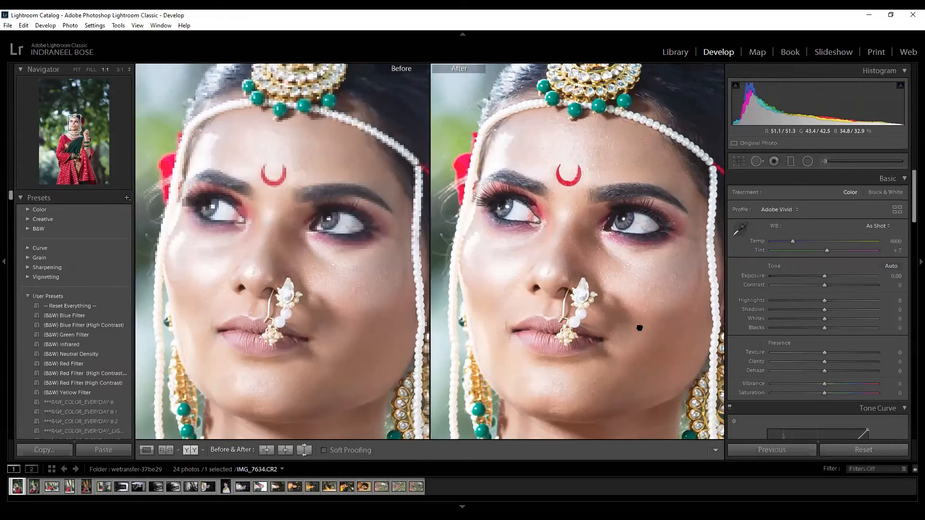
pyautogui.click(577, 416)
# Open the Profile Browser for the bride photo and expand the Adobe Raw profiles.
pyautogui.click(782, 210)
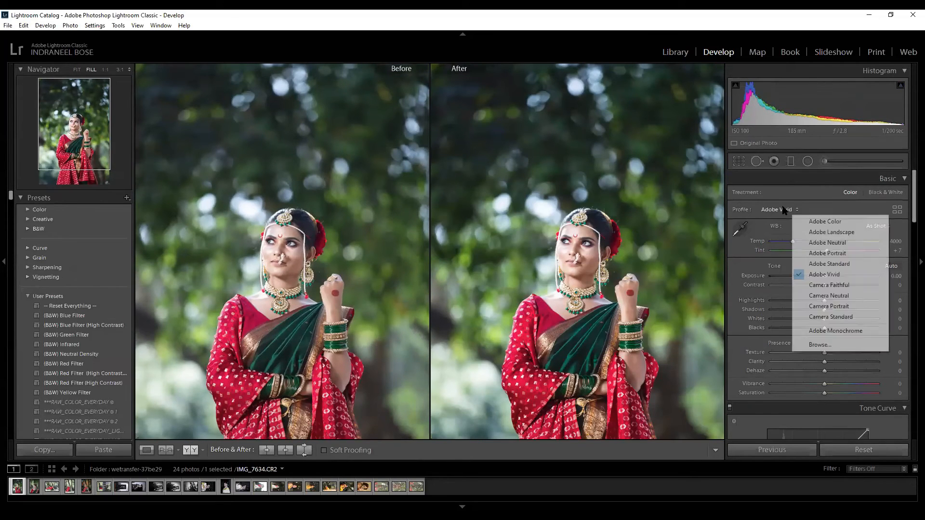
pyautogui.click(828, 345)
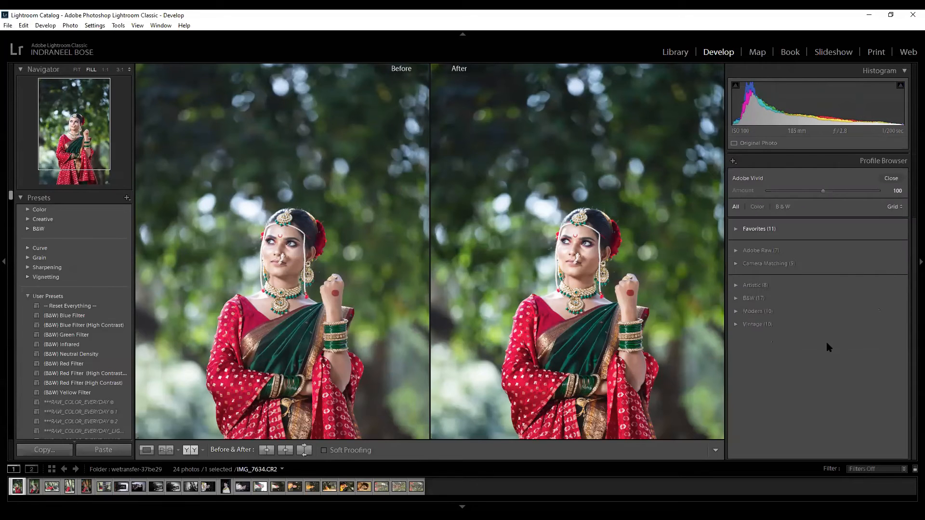
pyautogui.click(766, 250)
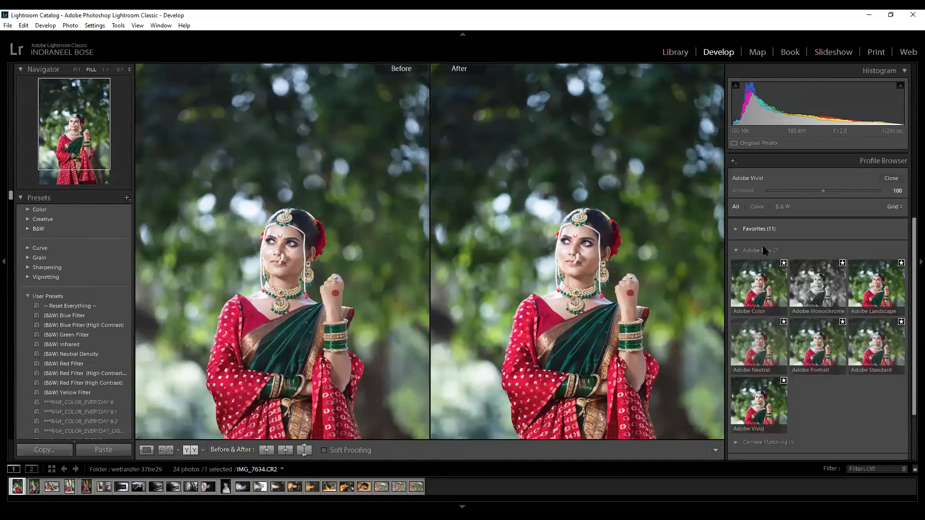
# Expand the Artistic, B&W, Modern and Vintage groups in the Profile Browser and preview their profiles on the bride photo.
pyautogui.scroll(-3, 790, 284)
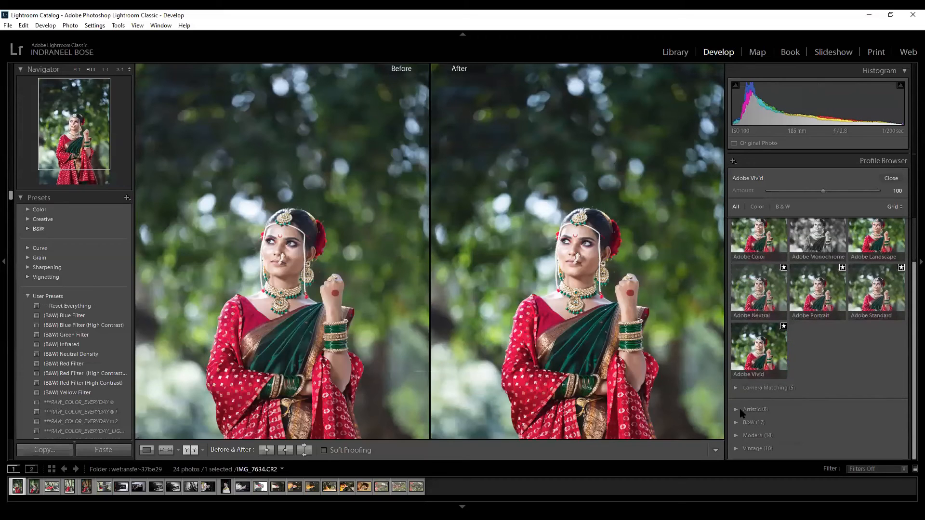
pyautogui.click(742, 409)
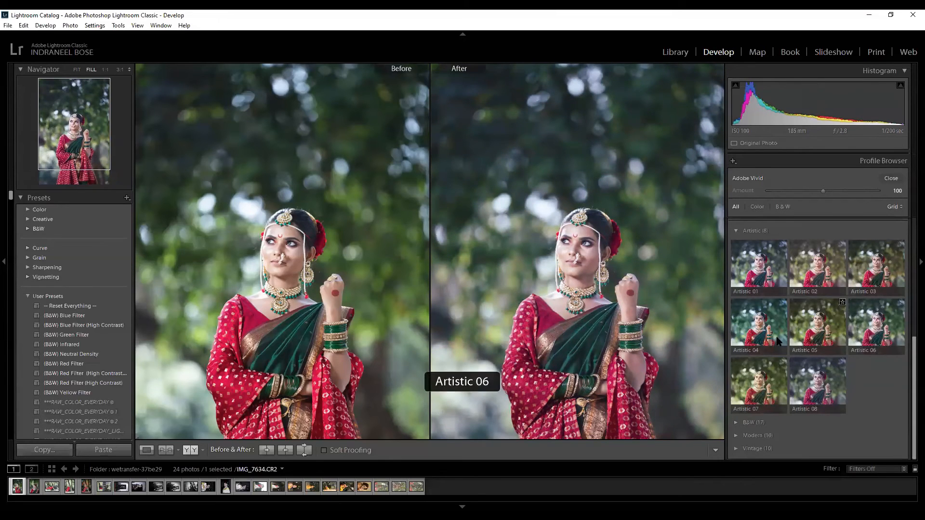
pyautogui.click(737, 424)
pyautogui.scroll(-2, 771, 337)
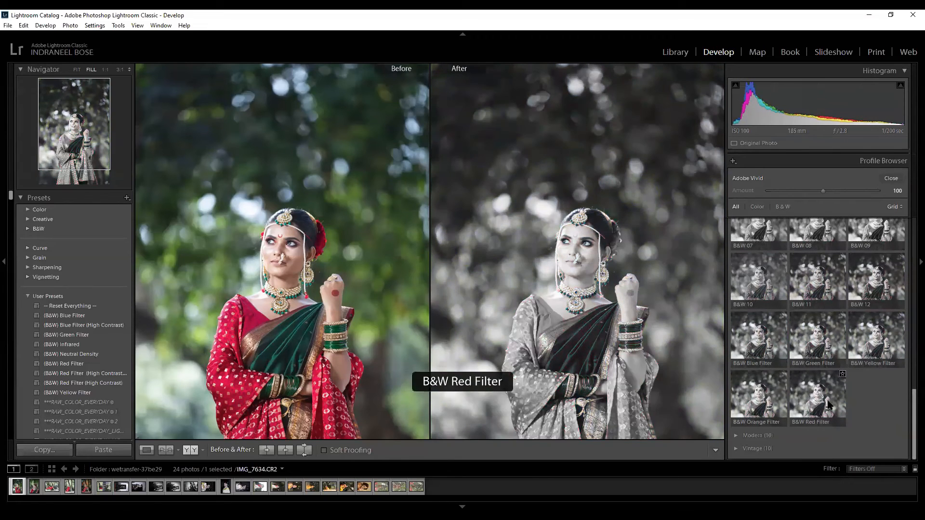
pyautogui.click(752, 436)
pyautogui.scroll(-3, 810, 371)
pyautogui.scroll(-2, 811, 370)
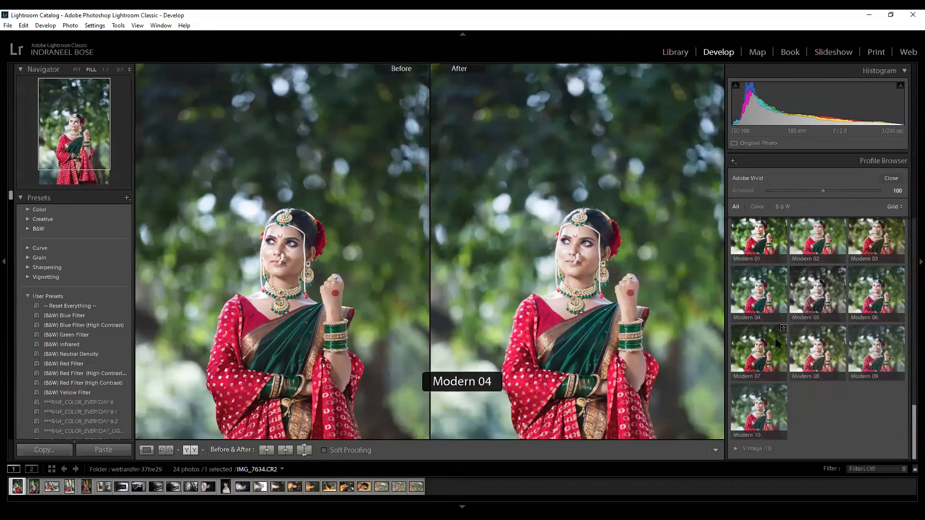
pyautogui.click(736, 449)
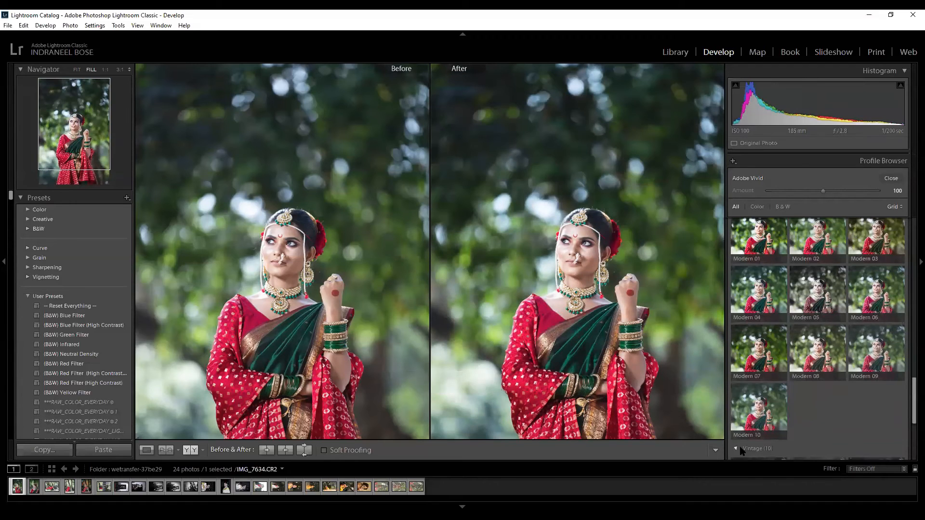
pyautogui.scroll(-3, 799, 379)
pyautogui.scroll(-2, 802, 385)
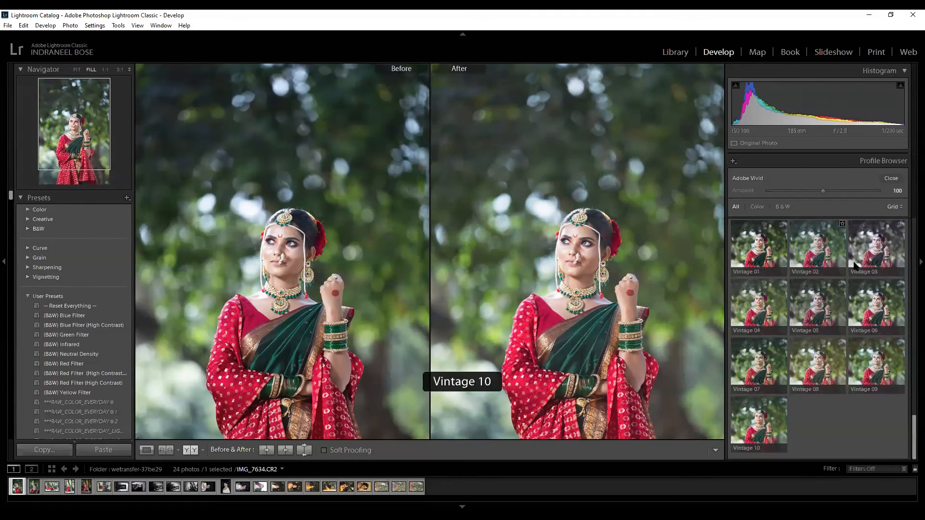
# Expand the Favorites profiles above the Adobe Raw group, and close the Profile Browser.
pyautogui.moveTo(912, 443); pyautogui.dragTo(888, 231)
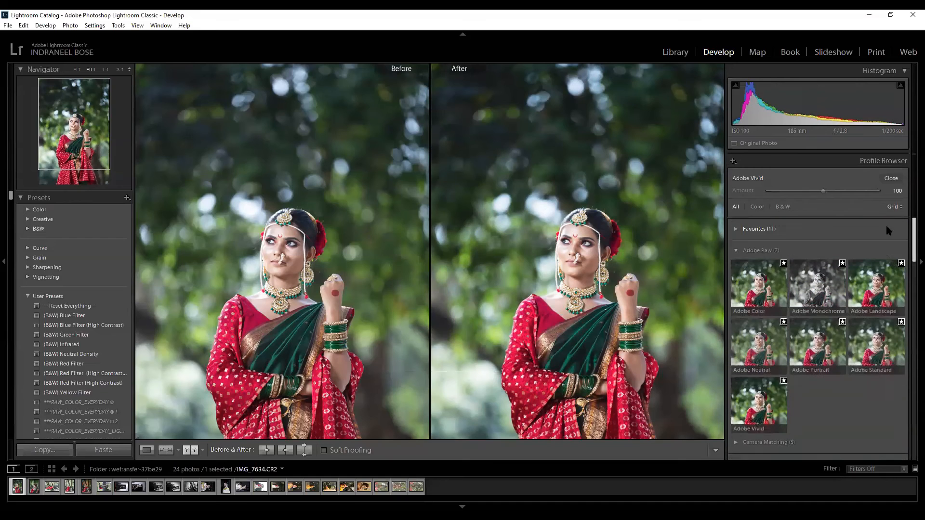
pyautogui.click(736, 230)
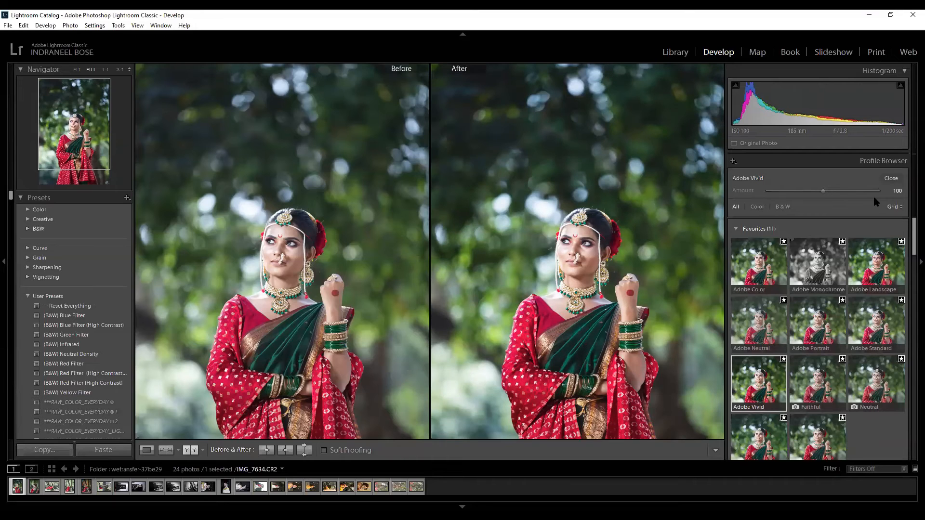
pyautogui.click(891, 179)
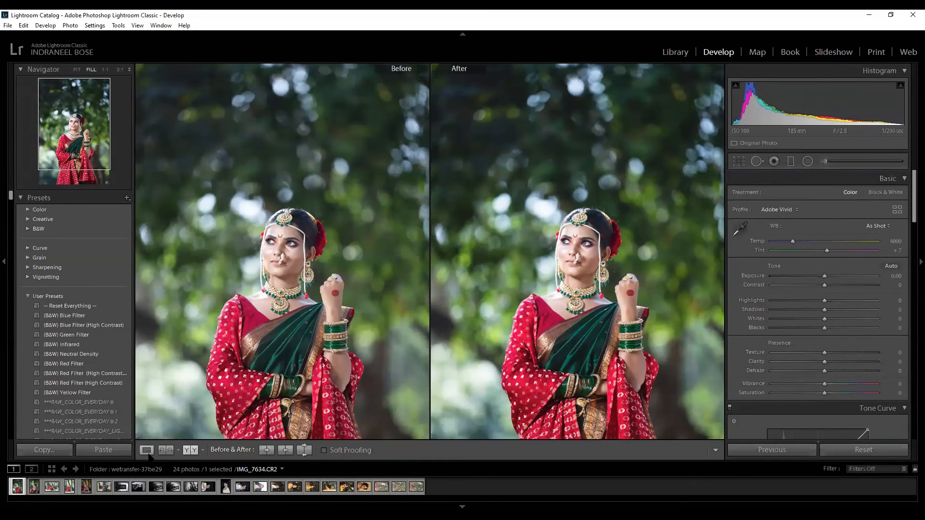
# Show the bride photo alone in Loupe view, preview the Favorites and Artistic profiles in the Profile Browser, and close it.
pyautogui.click(146, 450)
pyautogui.click(778, 210)
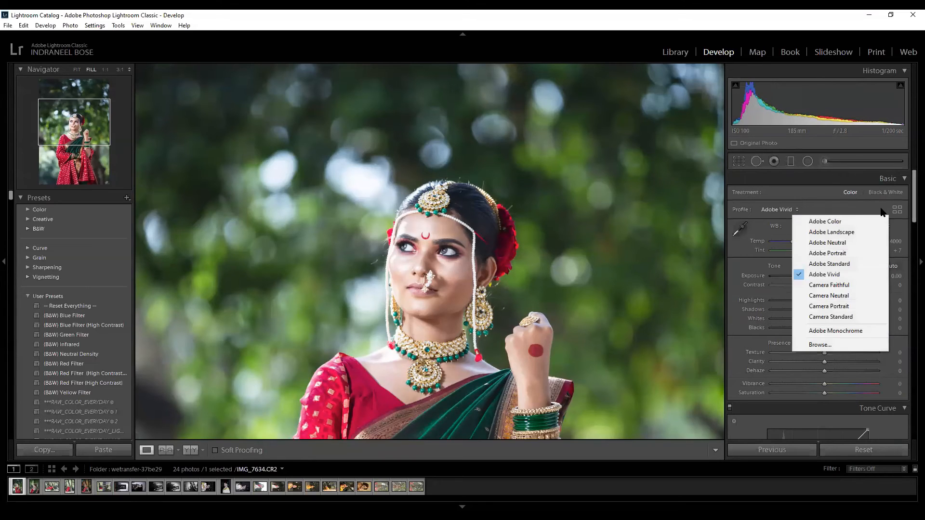
pyautogui.click(897, 210)
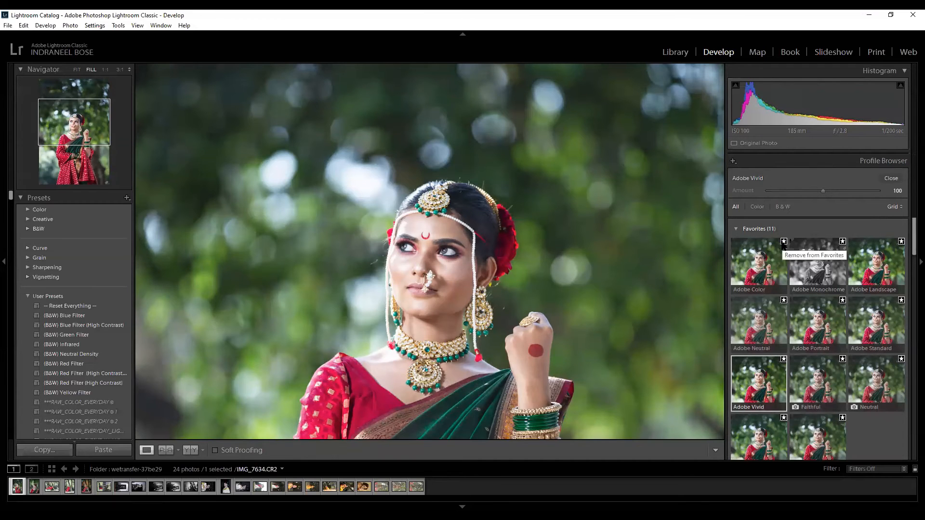
pyautogui.scroll(-3, 776, 384)
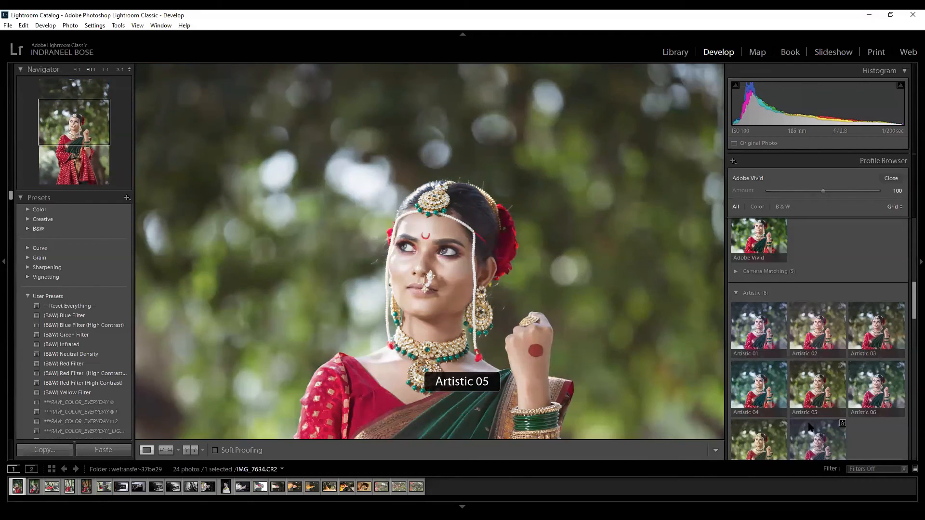
pyautogui.click(891, 178)
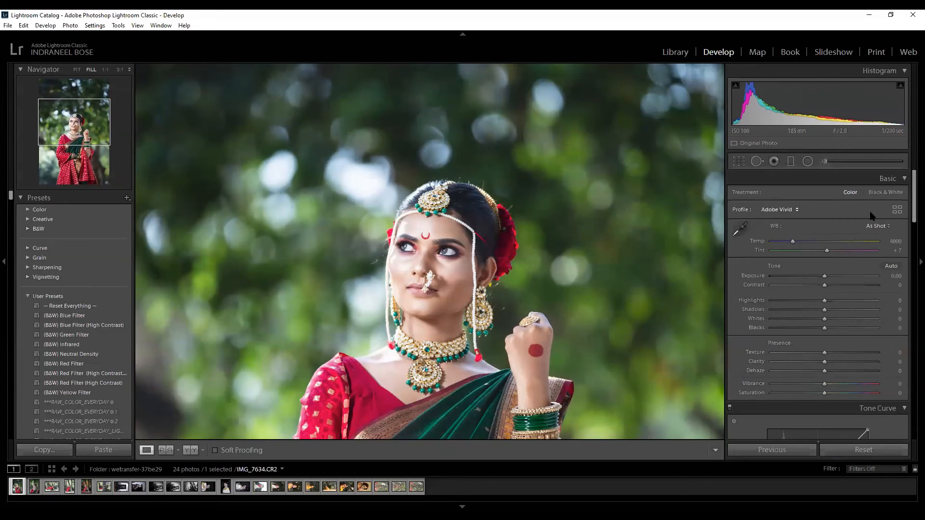
# Try the Camera Neutral and Camera Faithful profiles on the bride photo, view it at Fit size, and set the profile to Adobe Color.
pyautogui.click(790, 210)
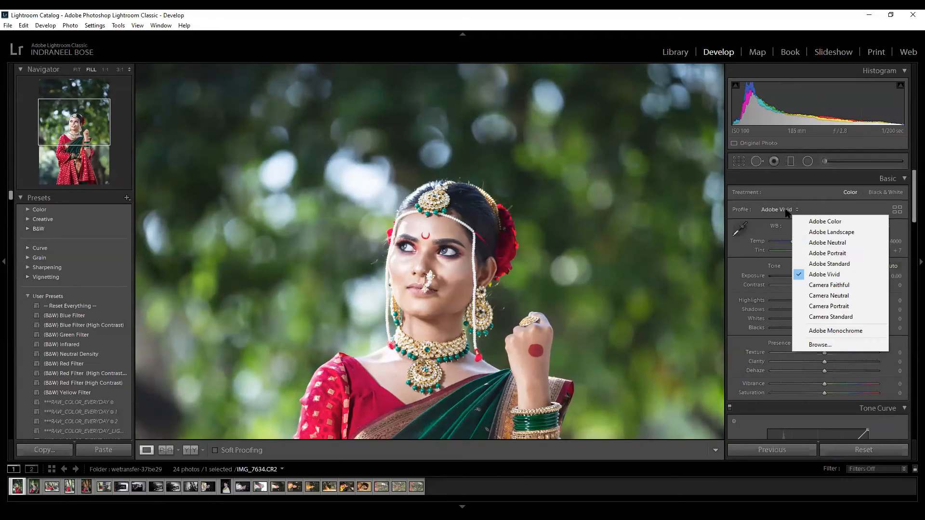
pyautogui.click(834, 295)
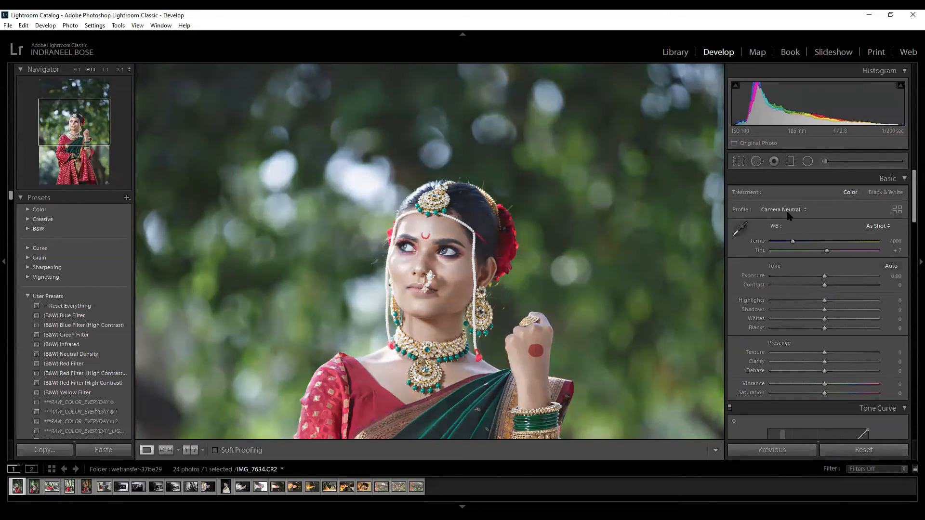
pyautogui.click(788, 214)
pyautogui.click(815, 286)
pyautogui.press('z')
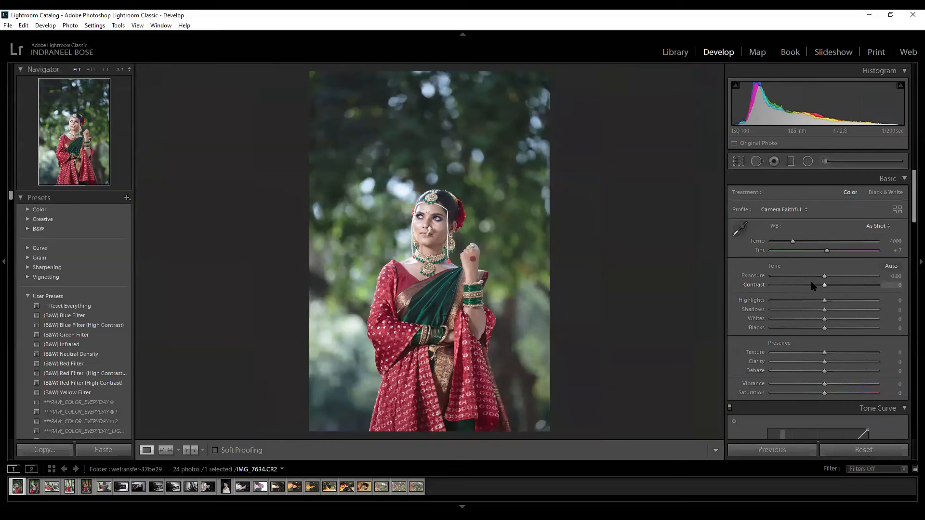
pyautogui.click(785, 212)
pyautogui.click(820, 223)
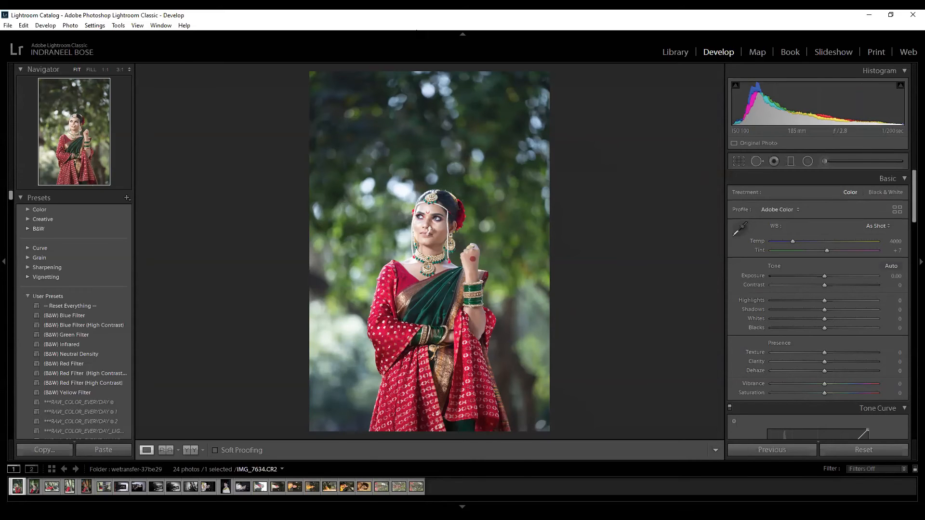
# Try a Calibration Shadows Tint of +100 on the bride photo and undo it.
pyautogui.moveTo(914, 204); pyautogui.dragTo(910, 426)
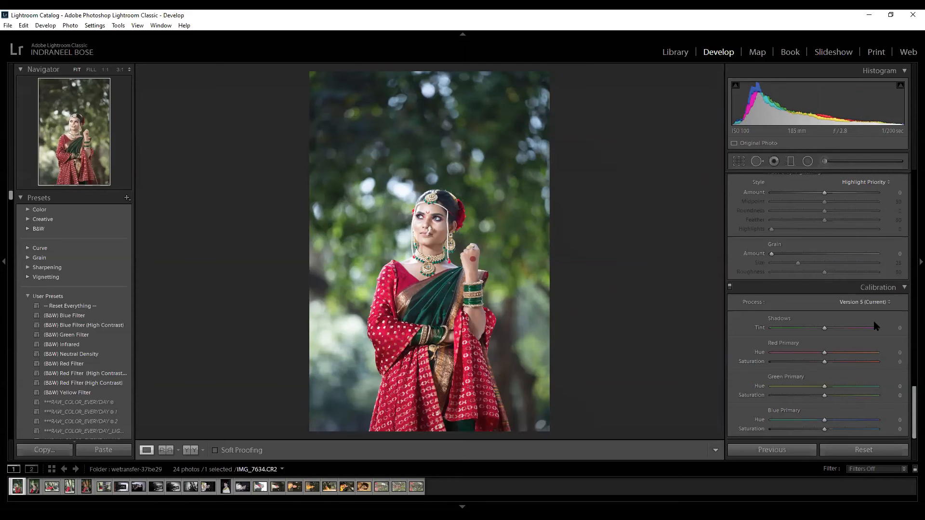
pyautogui.click(917, 405)
pyautogui.moveTo(911, 373)
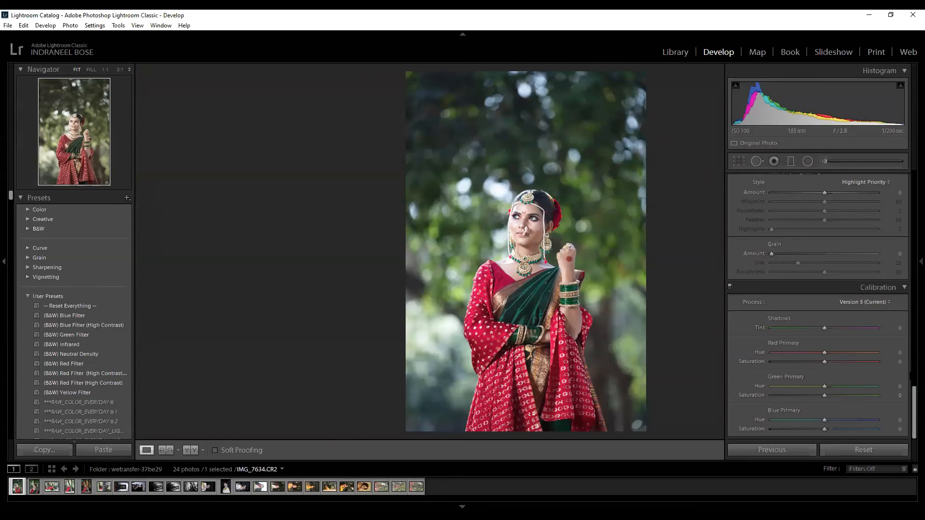
pyautogui.moveTo(913, 407); pyautogui.dragTo(912, 159)
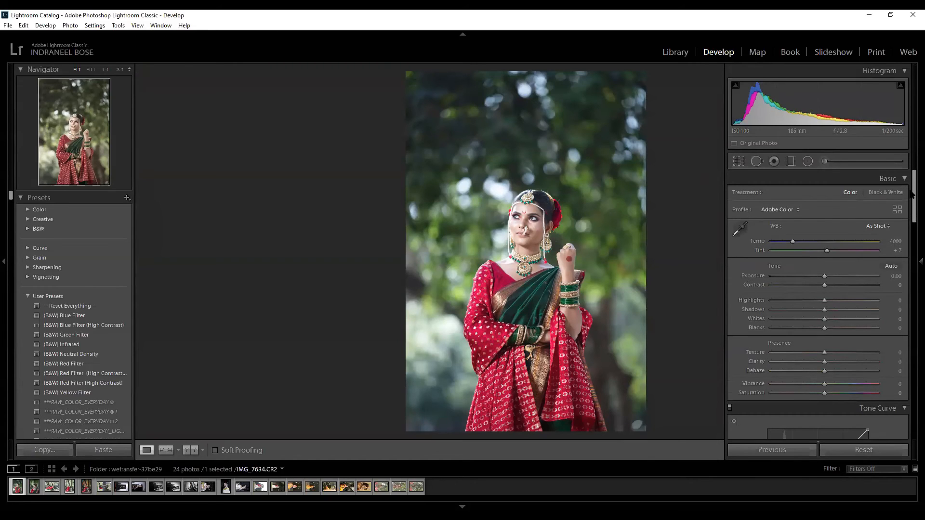
pyautogui.moveTo(913, 211); pyautogui.dragTo(913, 429)
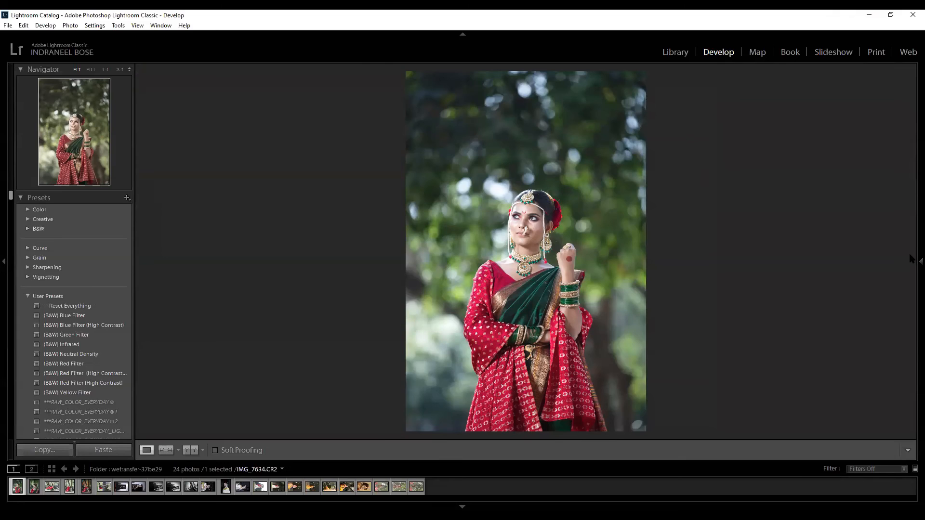
pyautogui.click(920, 261)
pyautogui.moveTo(822, 329); pyautogui.dragTo(891, 328)
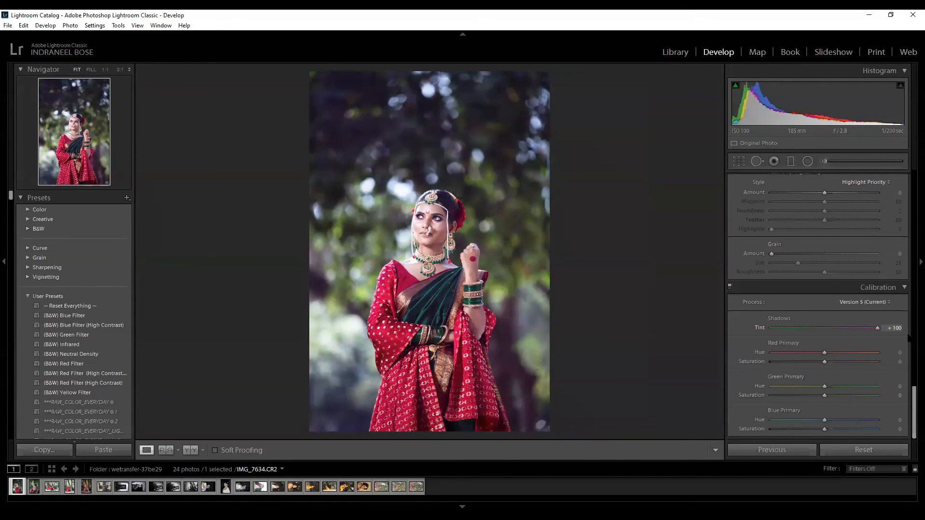
pyautogui.hotkey('ctrl', 'z')
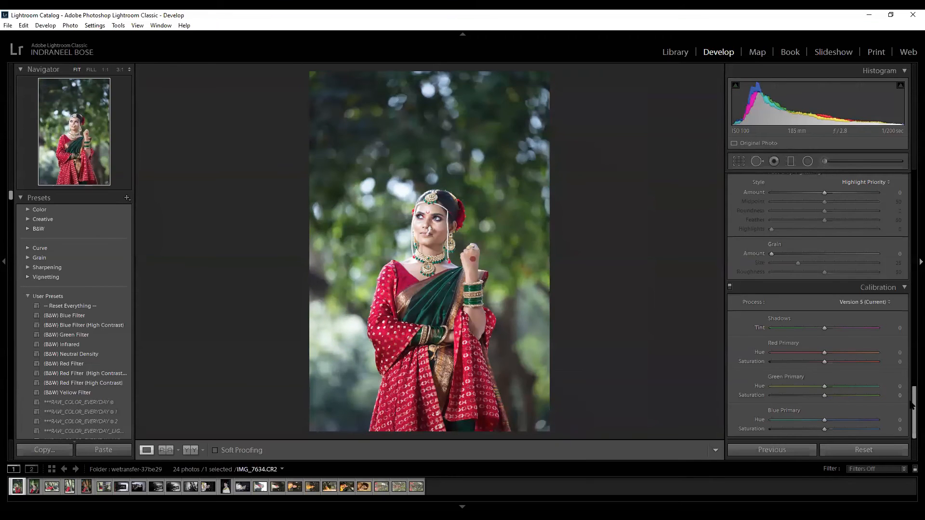
# Try a white balance Tint of +150 and a strong green shift in side-by-side Before/After view, and reset the photo's adjustments.
pyautogui.moveTo(913, 402); pyautogui.dragTo(909, 131)
pyautogui.moveTo(814, 258); pyautogui.dragTo(902, 270)
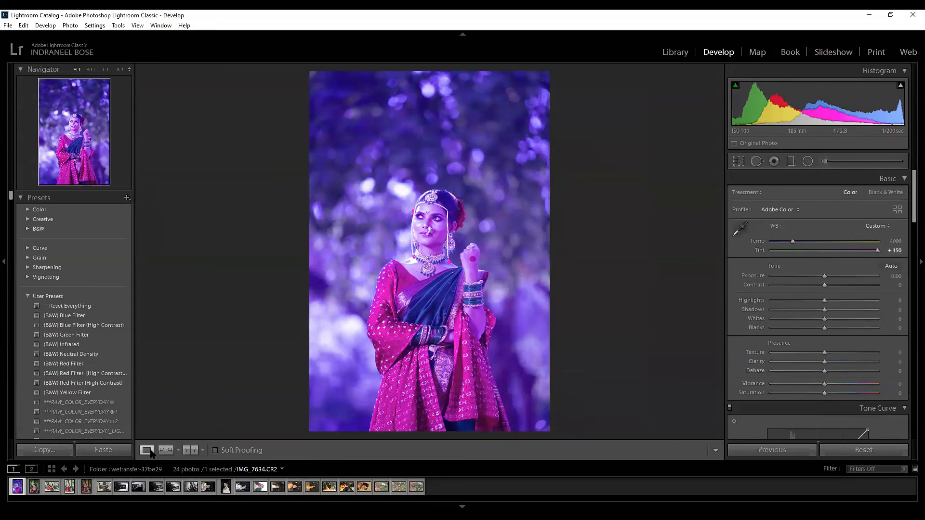
pyautogui.click(190, 450)
pyautogui.moveTo(877, 251); pyautogui.dragTo(739, 264)
pyautogui.click(864, 450)
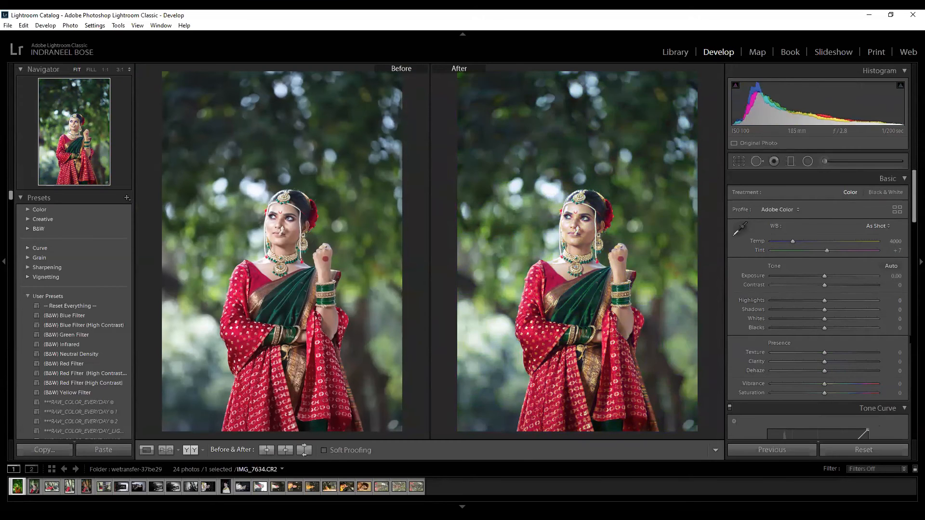
# Try a Calibration Shadows Tint of -93 against the Before version, and reset the photo's adjustments.
pyautogui.moveTo(912, 202); pyautogui.dragTo(903, 430)
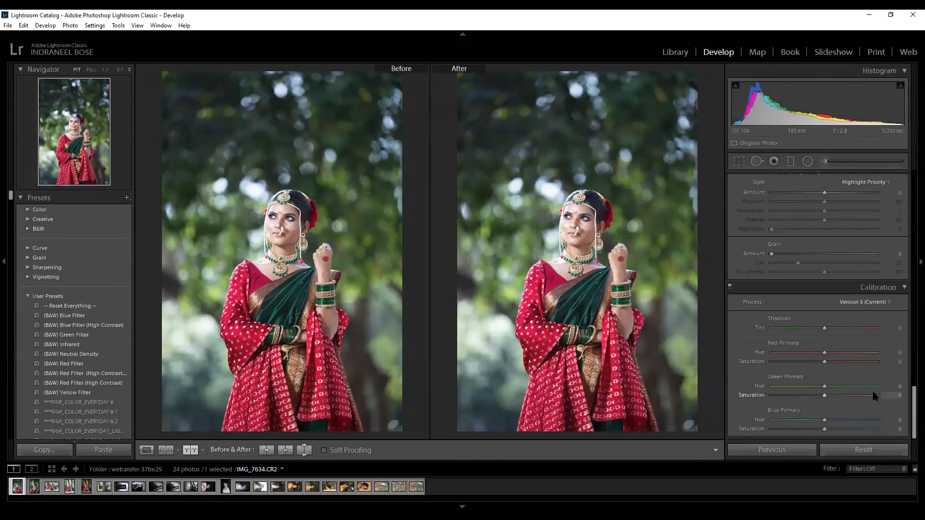
pyautogui.moveTo(824, 329); pyautogui.dragTo(774, 346)
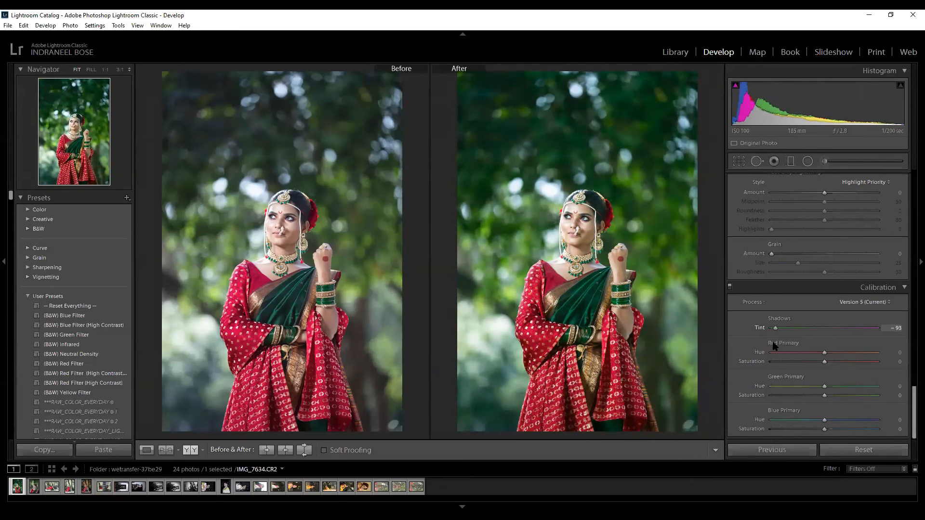
pyautogui.click(863, 450)
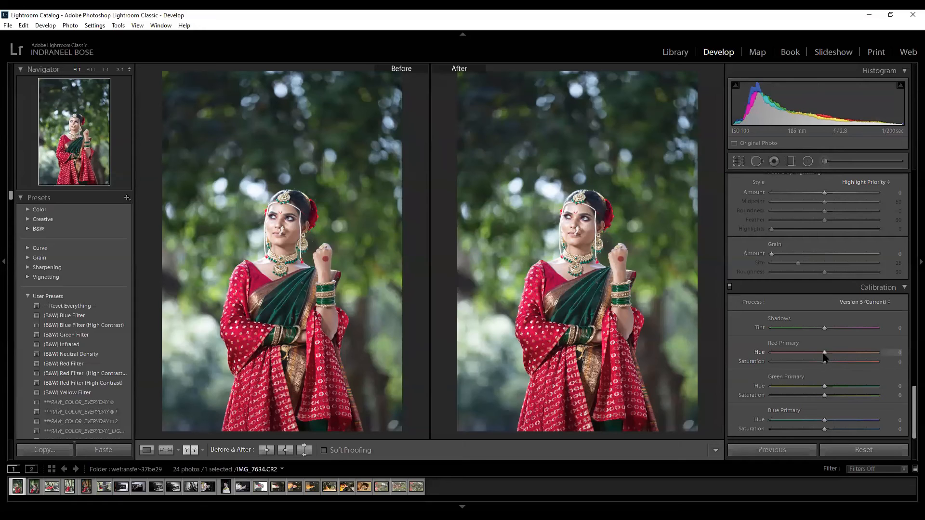
# Try Calibration Red Primary Hue at +100 and Red Primary Saturation at +100, undoing each change.
pyautogui.moveTo(825, 353); pyautogui.dragTo(844, 355)
pyautogui.moveTo(823, 360); pyautogui.dragTo(822, 361)
pyautogui.moveTo(822, 360); pyautogui.dragTo(886, 360)
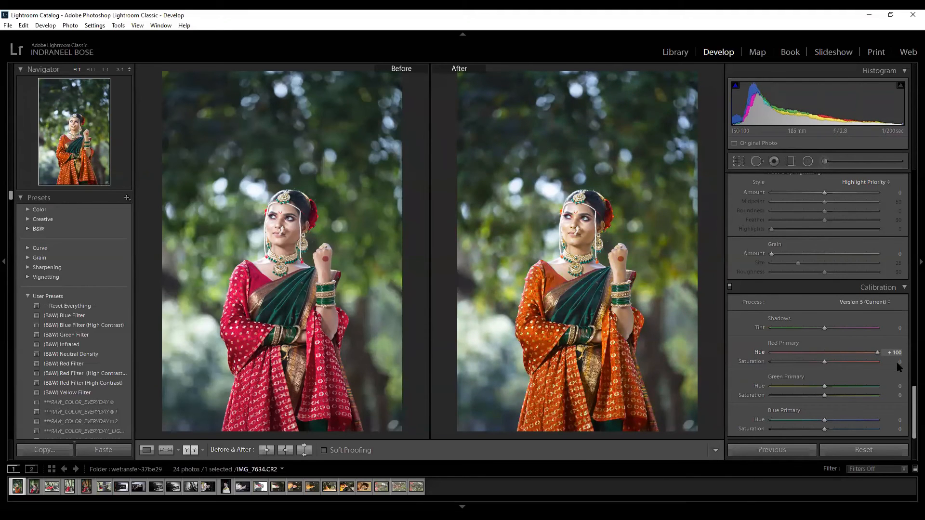
pyautogui.hotkey('ctrl', 'z')
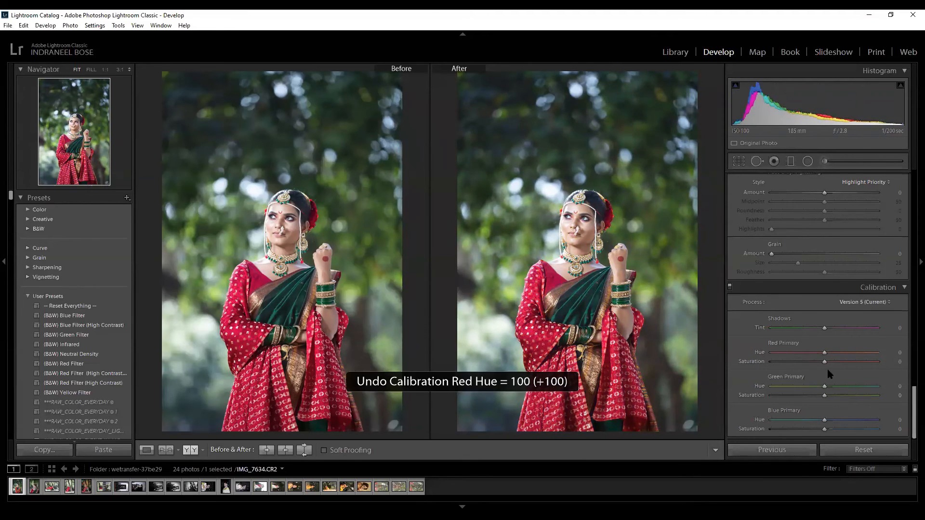
pyautogui.moveTo(825, 367); pyautogui.dragTo(896, 370)
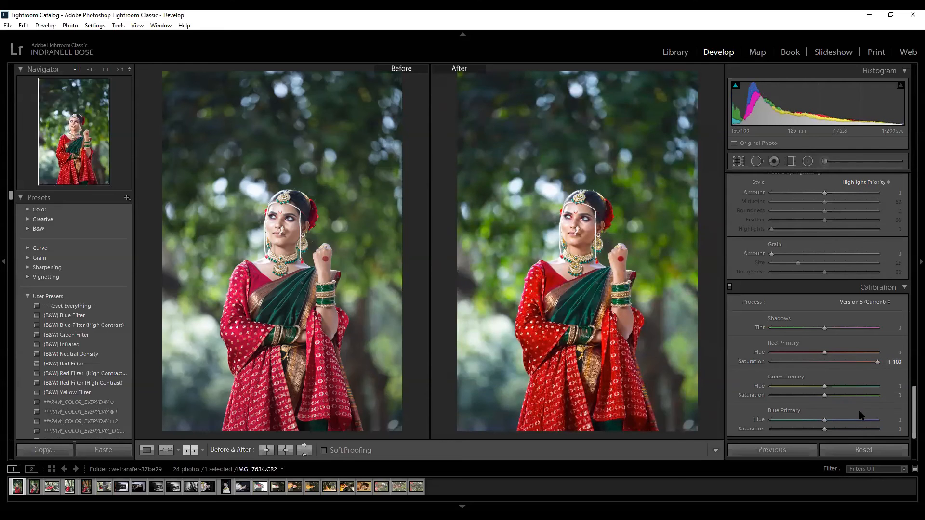
pyautogui.hotkey('ctrl', 'z')
# Try Calibration Green Primary Hue at +100 and Green Primary Saturation at +100, undoing each change.
pyautogui.moveTo(824, 386); pyautogui.dragTo(725, 394)
pyautogui.moveTo(811, 395); pyautogui.dragTo(913, 400)
pyautogui.hotkey('ctrl', 'z')
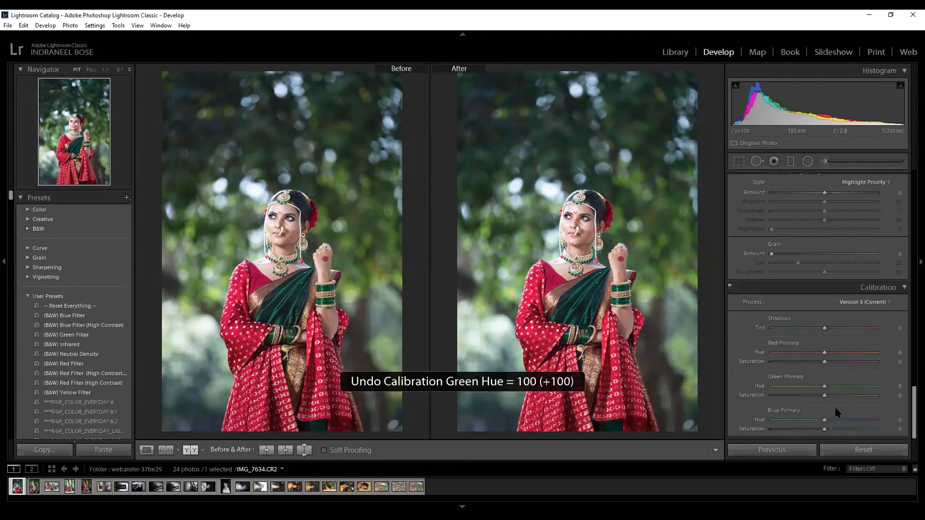
pyautogui.moveTo(827, 398); pyautogui.dragTo(893, 404)
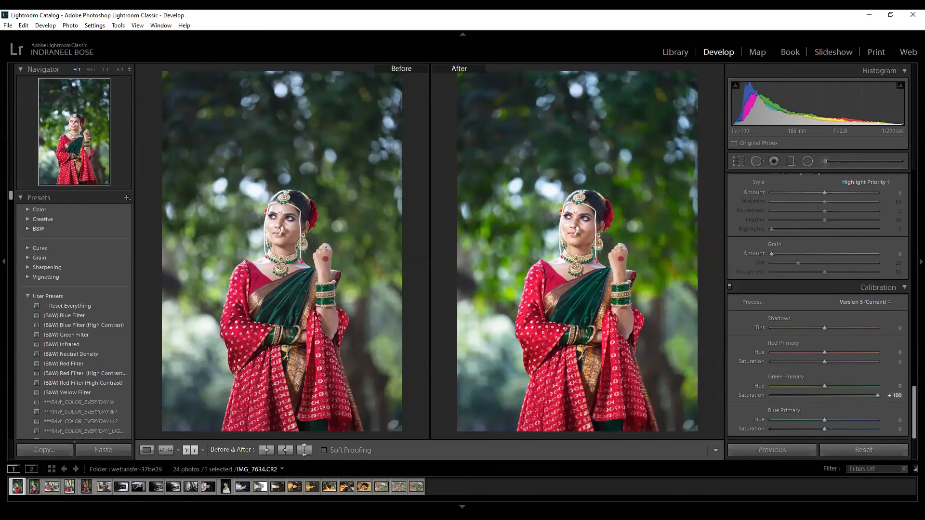
pyautogui.hotkey('ctrl', 'z')
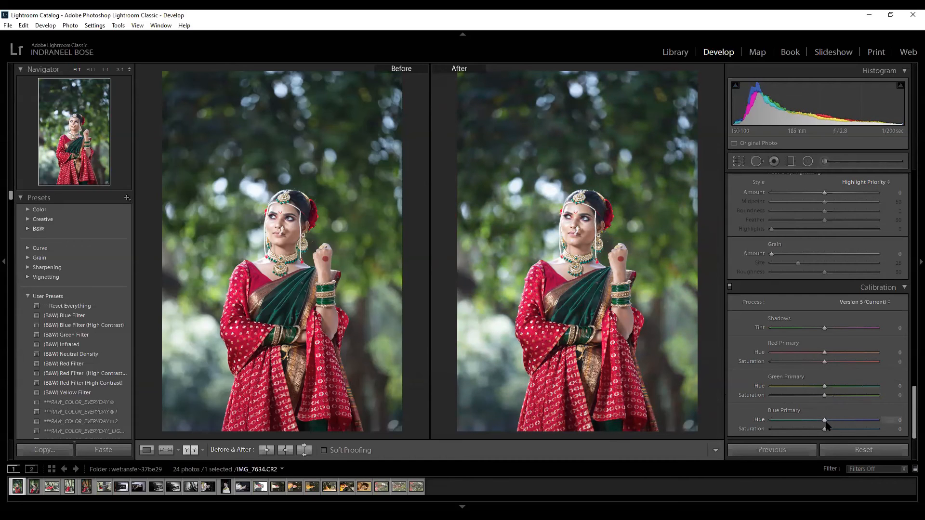
# Set the Calibration Blue Primary Hue to -61 and its Saturation to +42 on the bride photo.
pyautogui.moveTo(824, 420); pyautogui.dragTo(846, 430)
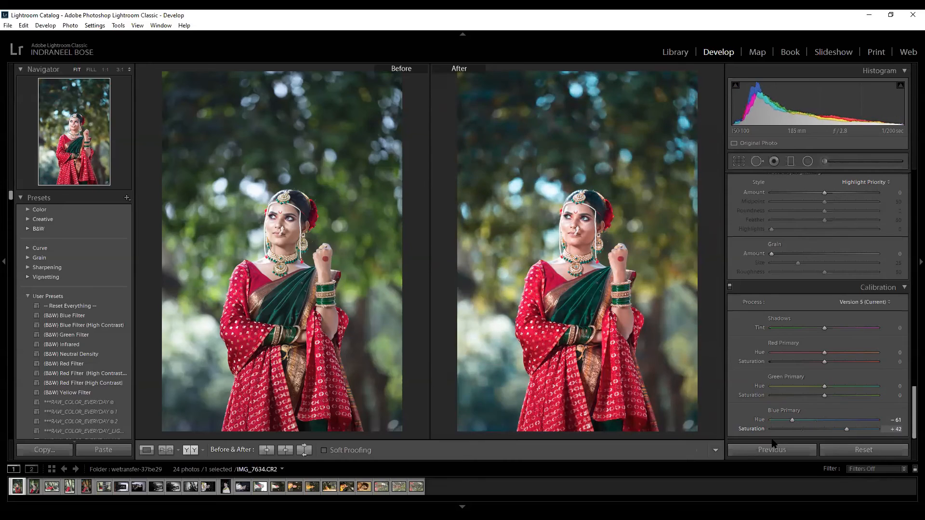
# Reset the bride photo, try Calibration Red Primary Hue at +100 with Saturation at -44, and reset the adjustments again.
pyautogui.click(864, 450)
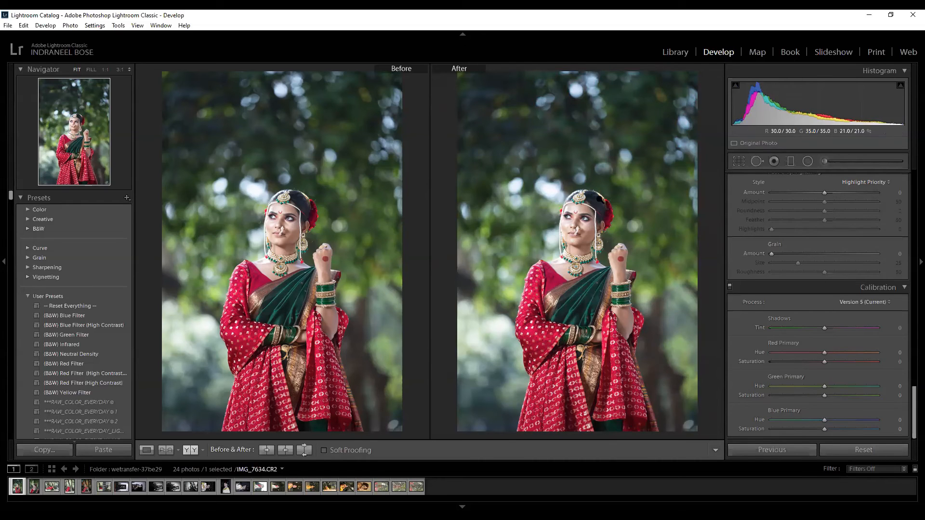
pyautogui.moveTo(824, 353); pyautogui.dragTo(879, 356)
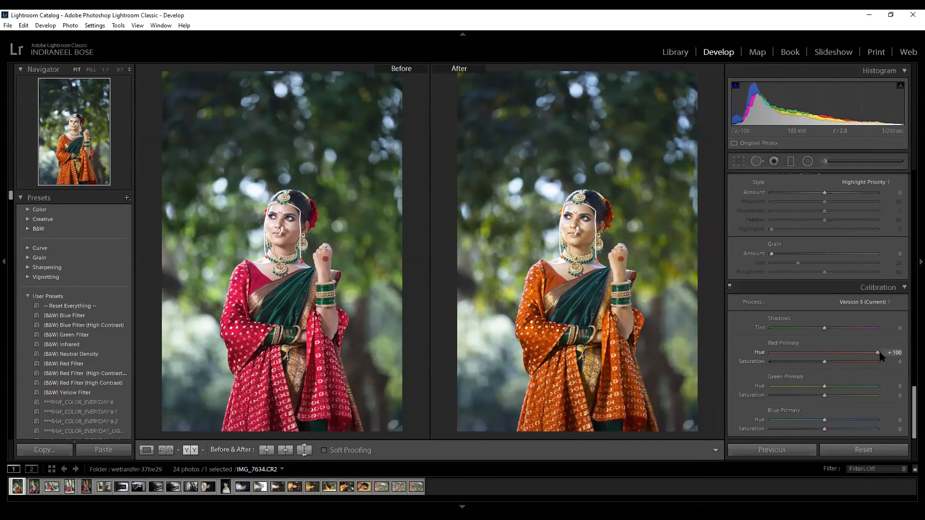
pyautogui.moveTo(825, 365); pyautogui.dragTo(785, 364)
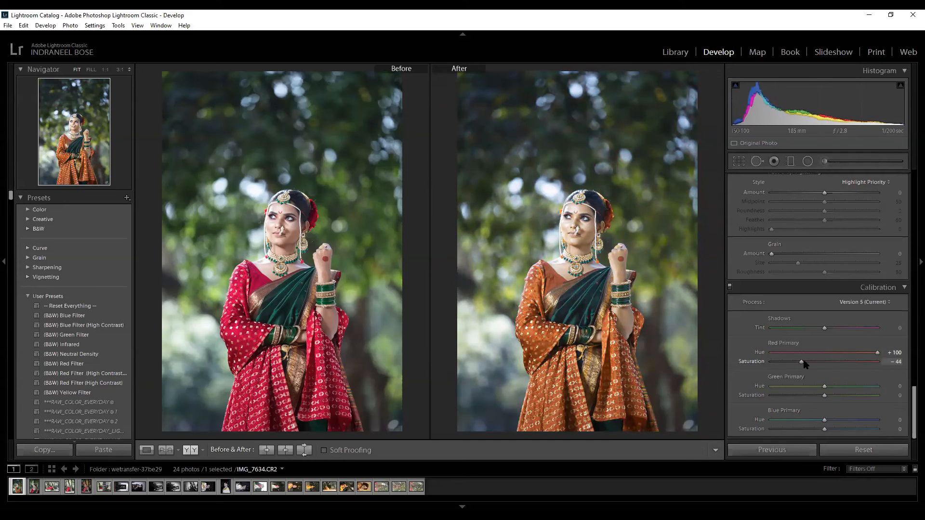
pyautogui.click(849, 450)
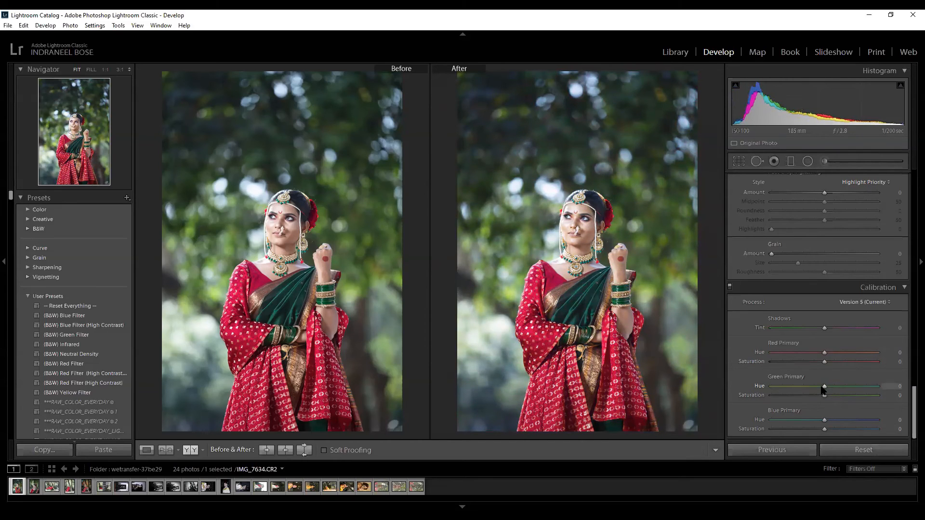
# Try Green Primary Hue +3 with Saturation -100 and Blue Primary Hue -100 with Saturation +73, resetting the photo after each.
pyautogui.moveTo(823, 388); pyautogui.dragTo(756, 396)
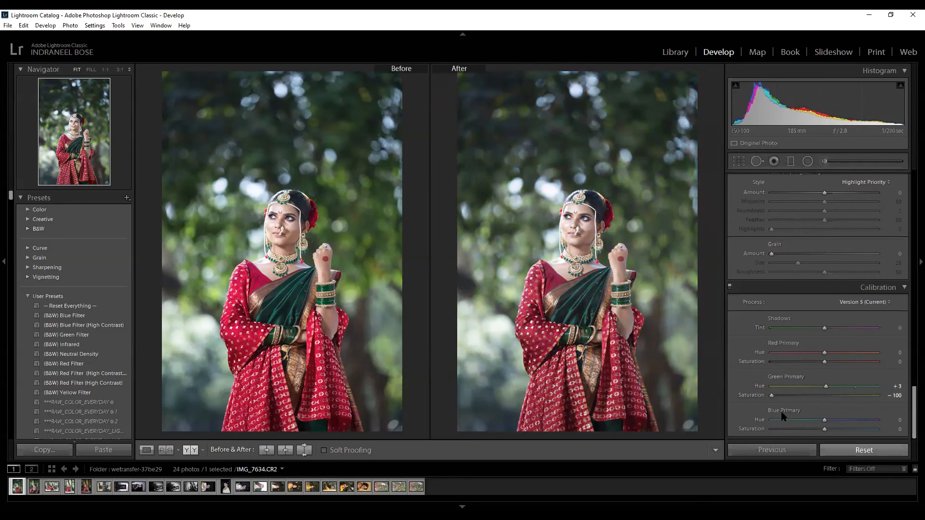
pyautogui.hotkey('ctrl', 'shift', 'r')
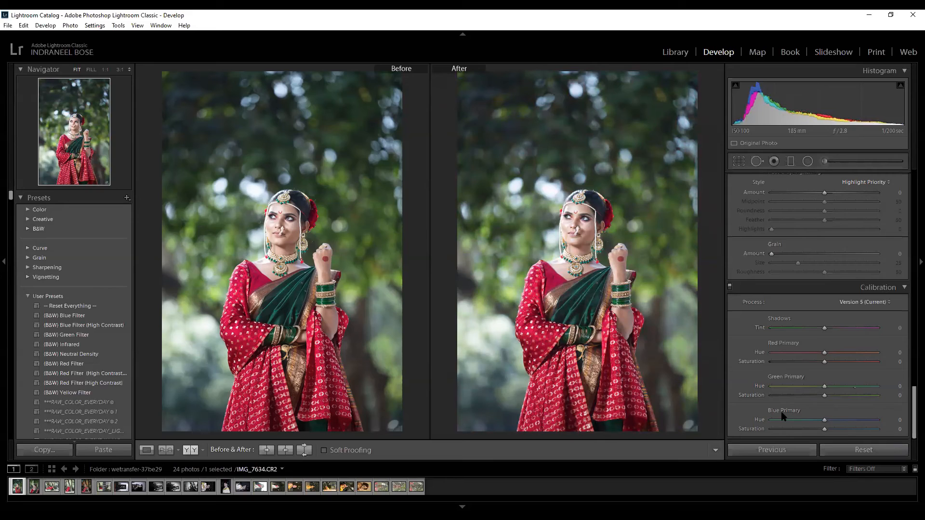
pyautogui.moveTo(824, 420); pyautogui.dragTo(863, 428)
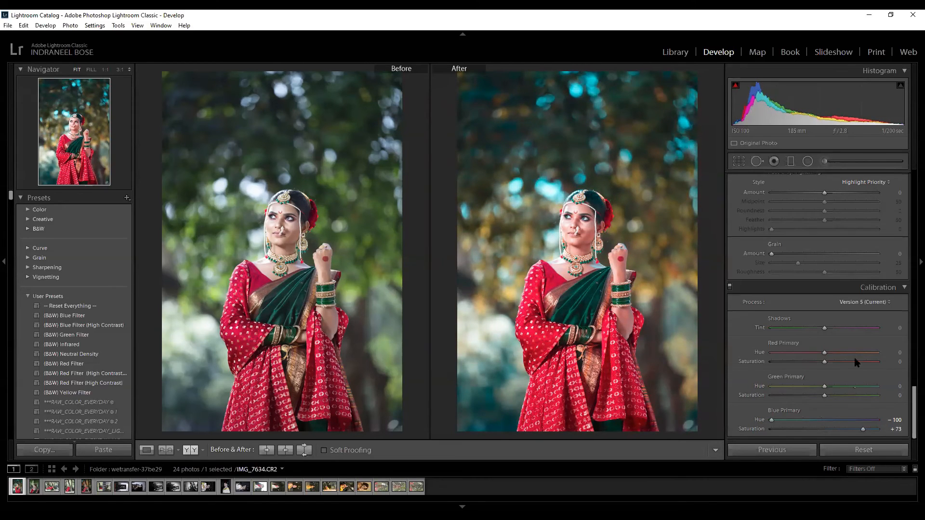
pyautogui.click(863, 450)
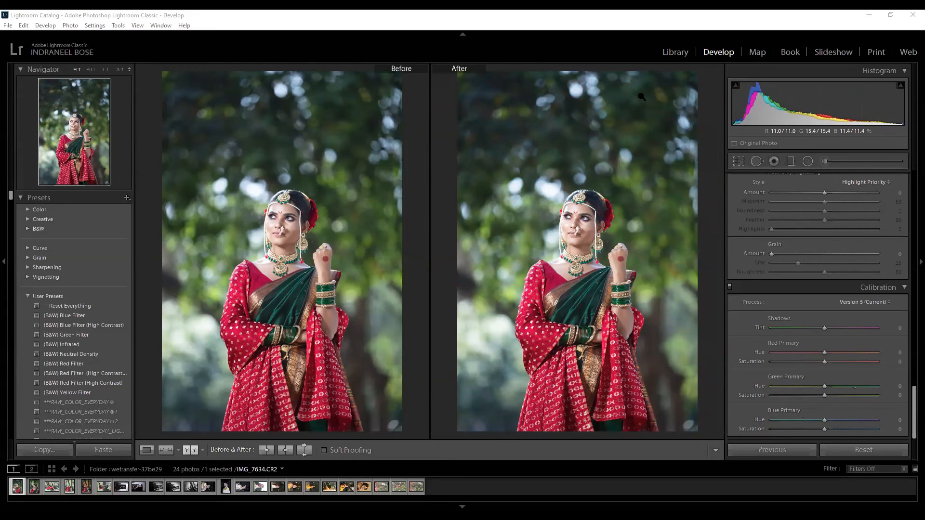
# Look through the layer blend modes from Multiply down to Linear Light.
pyautogui.click(912, 15)
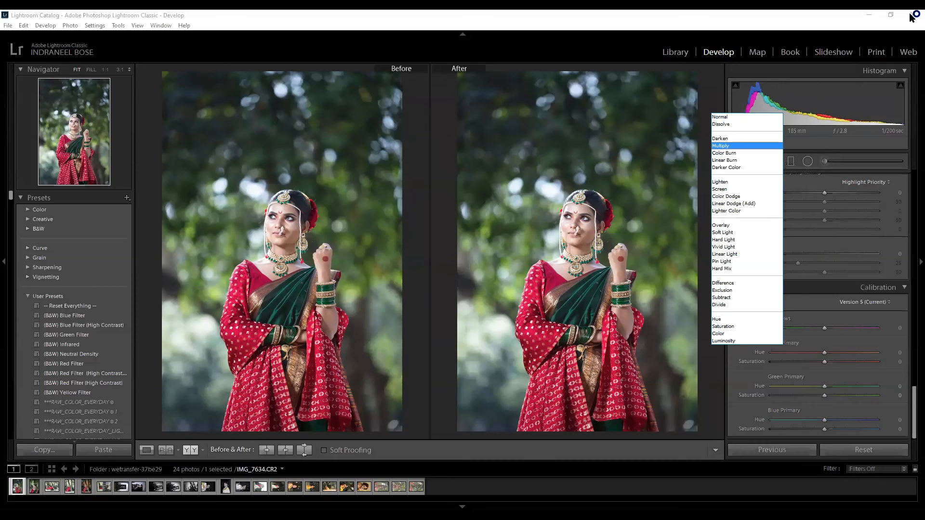
pyautogui.press('Down')
pyautogui.press('Down')
pyautogui.press('Down')
pyautogui.press('Down')
pyautogui.press('Down')
pyautogui.press('Down')
pyautogui.press('Down')
pyautogui.press('Down')
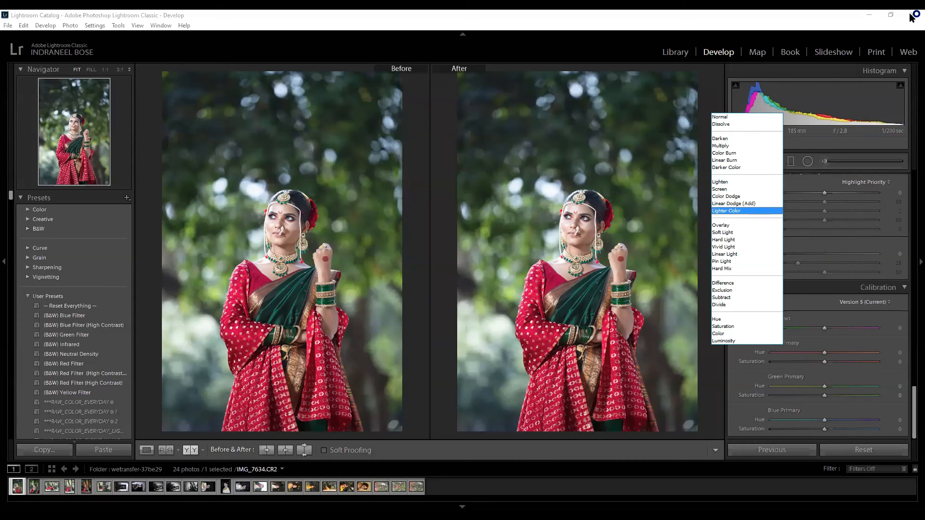
pyautogui.press('Down')
pyautogui.press('Down')
pyautogui.press('Down')
pyautogui.press('Down')
pyautogui.press('Down')
pyautogui.press('Down')
pyautogui.press('Down')
pyautogui.press('Down')
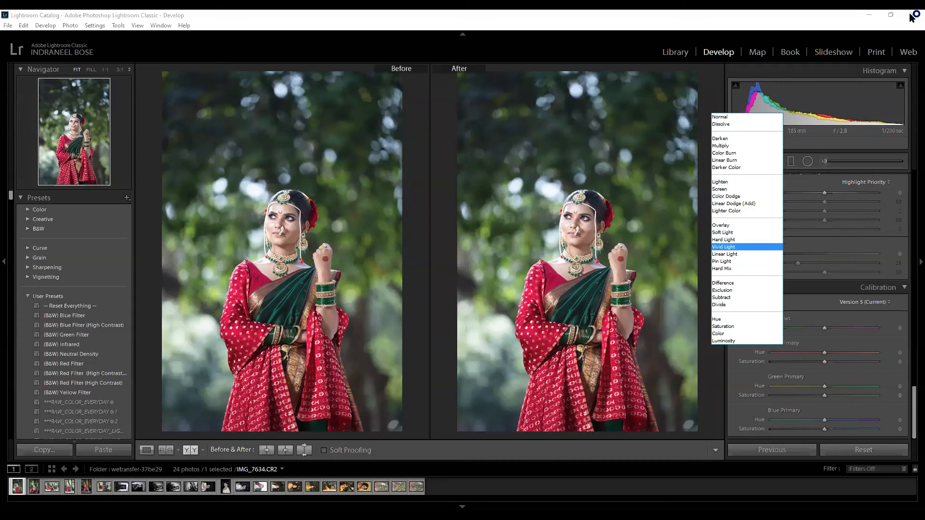
pyautogui.press('Up')
pyautogui.press('Up')
pyautogui.press('Up')
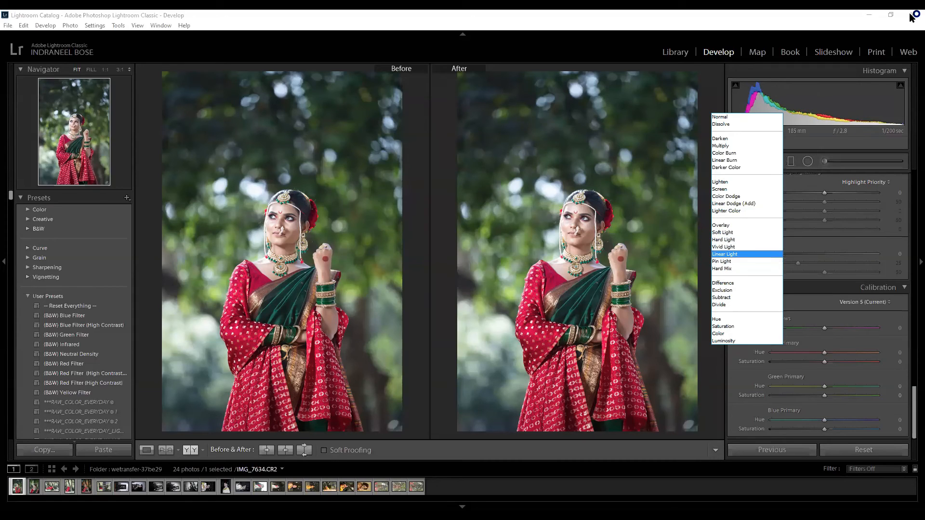
pyautogui.press('Return')
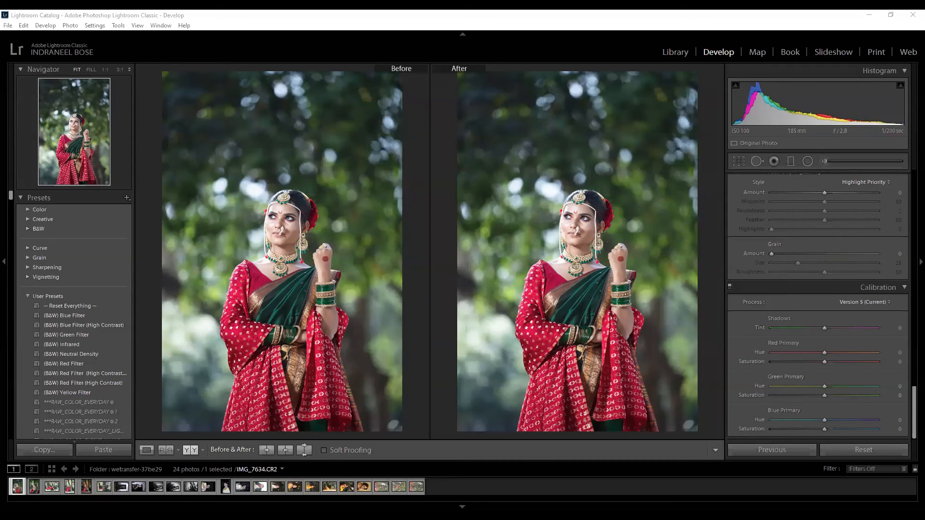
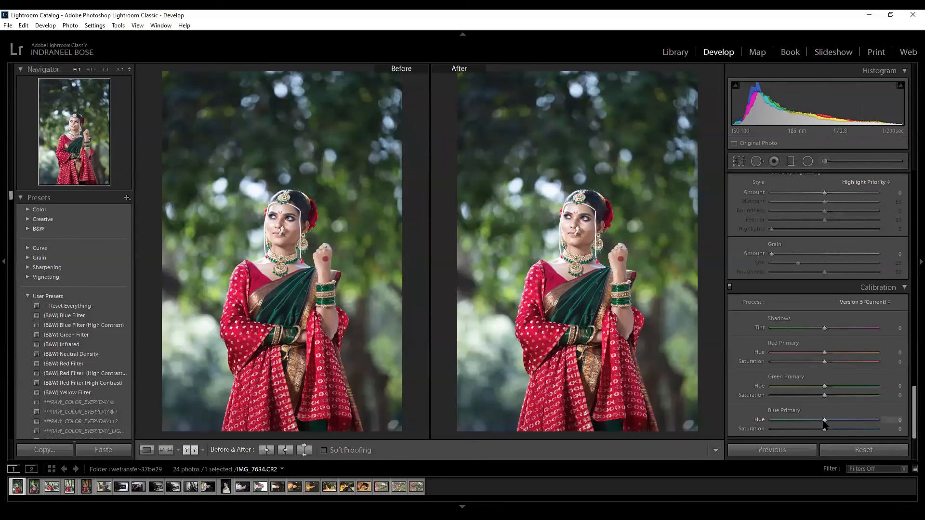
# Try Blue Primary Hue at -100, inspect the bride up close, try Hue -87 with Saturation +42, and reset the photo.
pyautogui.moveTo(823, 422); pyautogui.dragTo(760, 420)
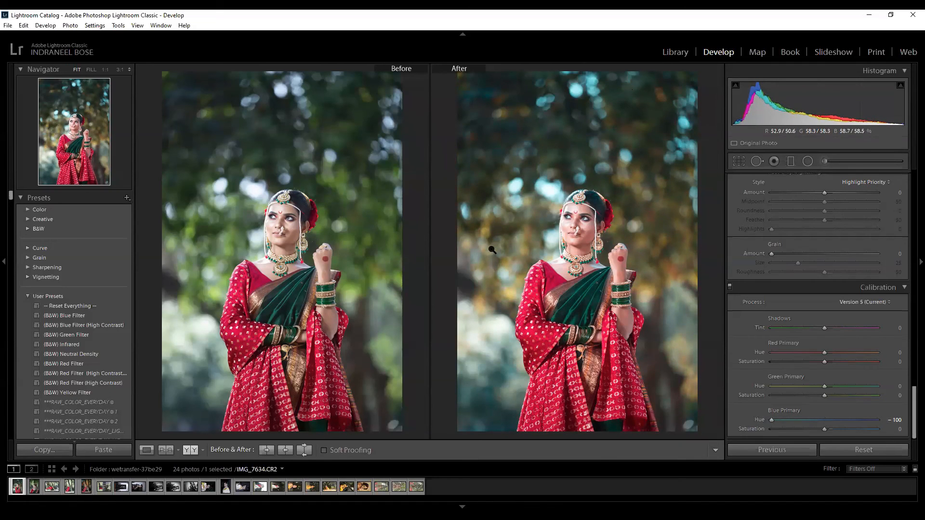
pyautogui.click(589, 264)
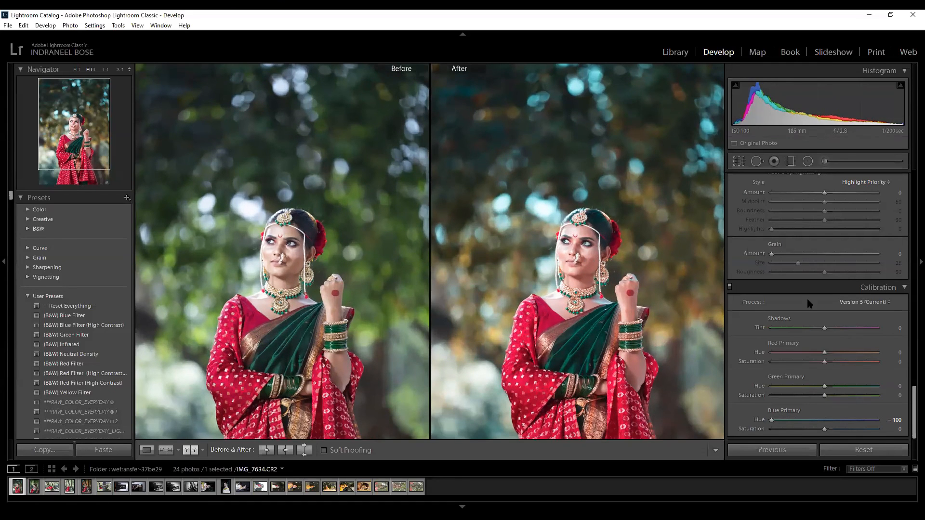
pyautogui.moveTo(770, 421); pyautogui.dragTo(843, 431)
pyautogui.press('z')
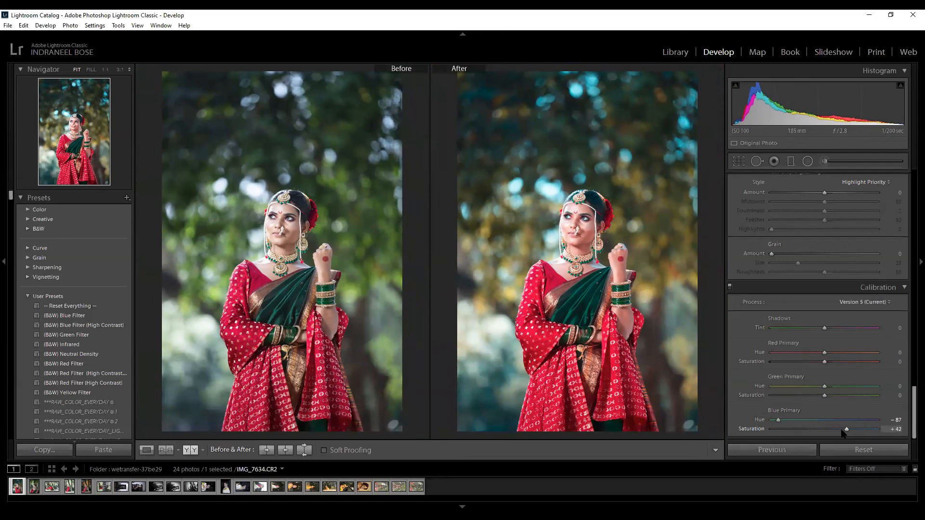
pyautogui.click(850, 450)
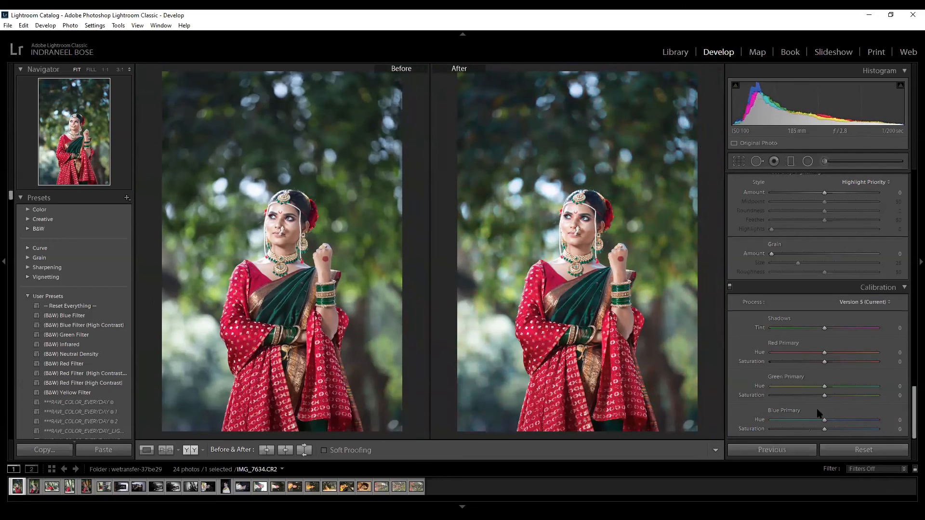
# Try Calibration Blue Primary Hue at -100 with Saturation at +57 on the bride photo, and reset the adjustments.
pyautogui.moveTo(824, 421); pyautogui.dragTo(770, 421)
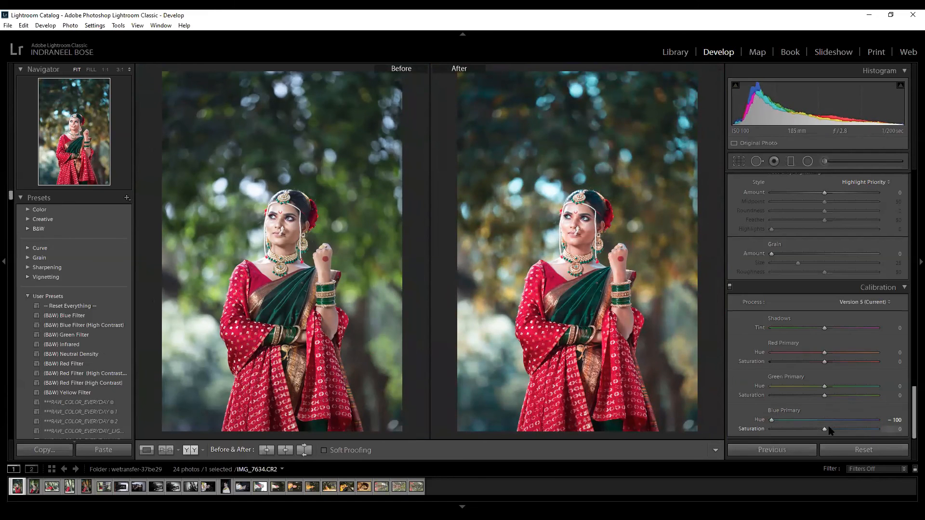
pyautogui.moveTo(824, 428); pyautogui.dragTo(855, 429)
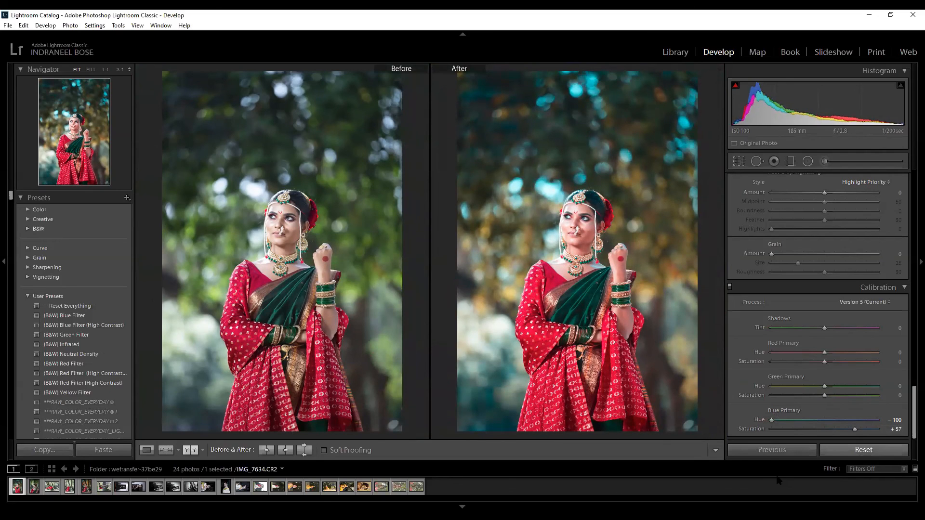
pyautogui.click(864, 449)
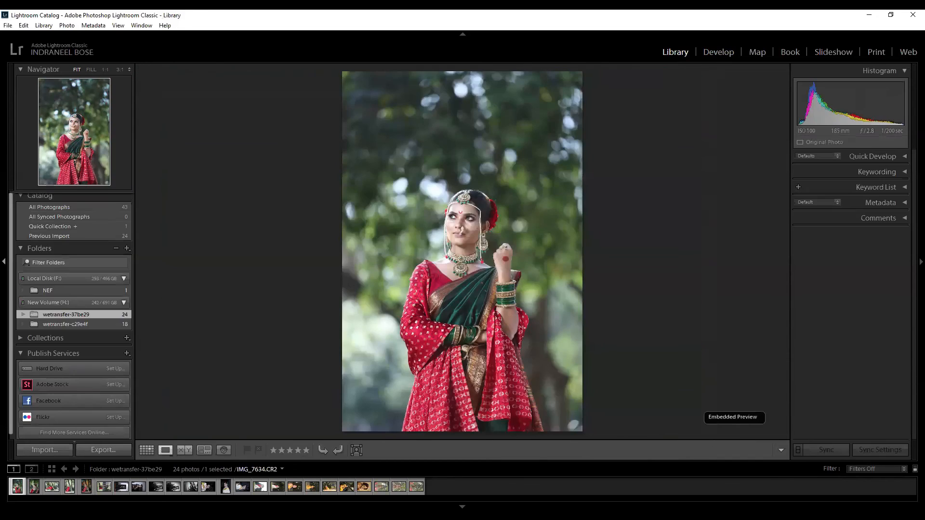
# Open photo IMG_5756.CR2 from the wetransfer-c29e4f folder in the Develop module.
pyautogui.click(60, 325)
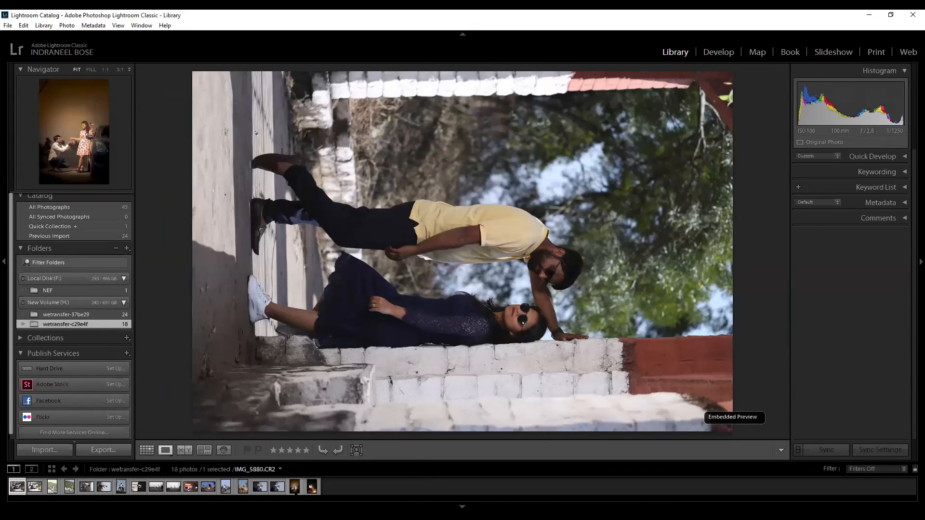
pyautogui.click(229, 489)
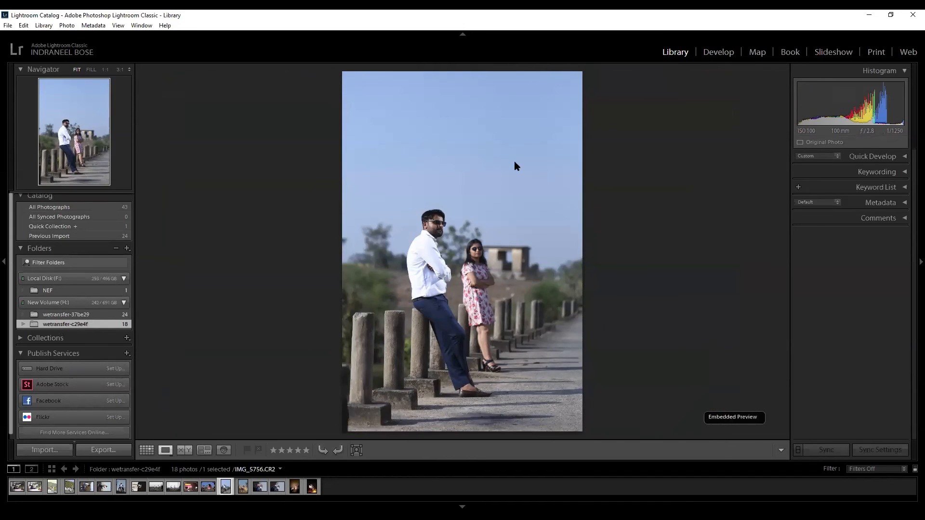
pyautogui.click(719, 51)
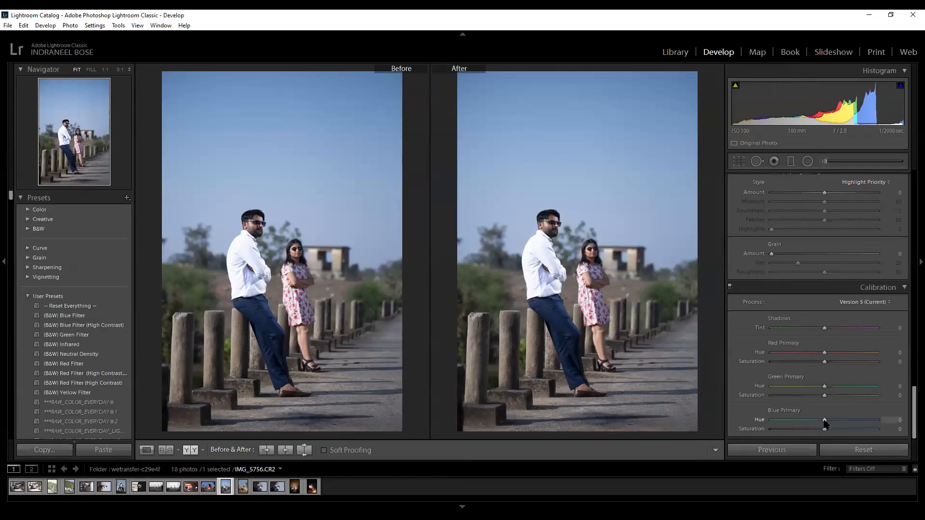
# Try a higher Blue Primary Saturation and Blue Primary Hue at -100 and +100 on the couple's blue-sky photo, reverting the changes.
pyautogui.moveTo(825, 429); pyautogui.dragTo(894, 429)
pyautogui.hotkey('ctrl', 'z')
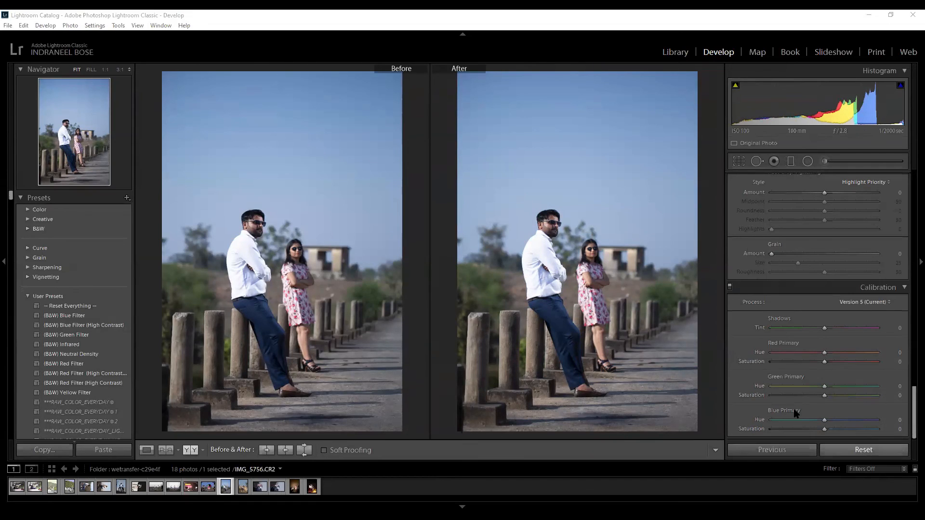
pyautogui.moveTo(825, 422); pyautogui.dragTo(770, 422)
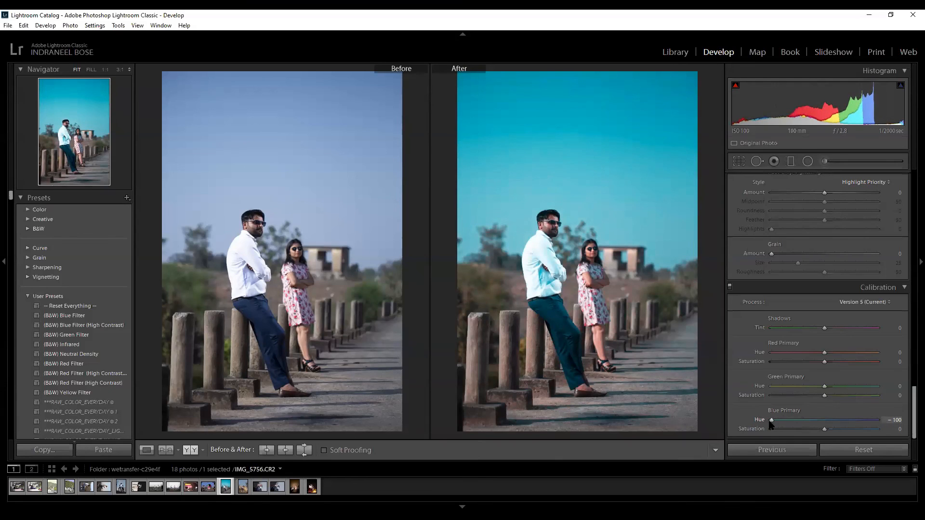
pyautogui.moveTo(771, 424); pyautogui.dragTo(880, 423)
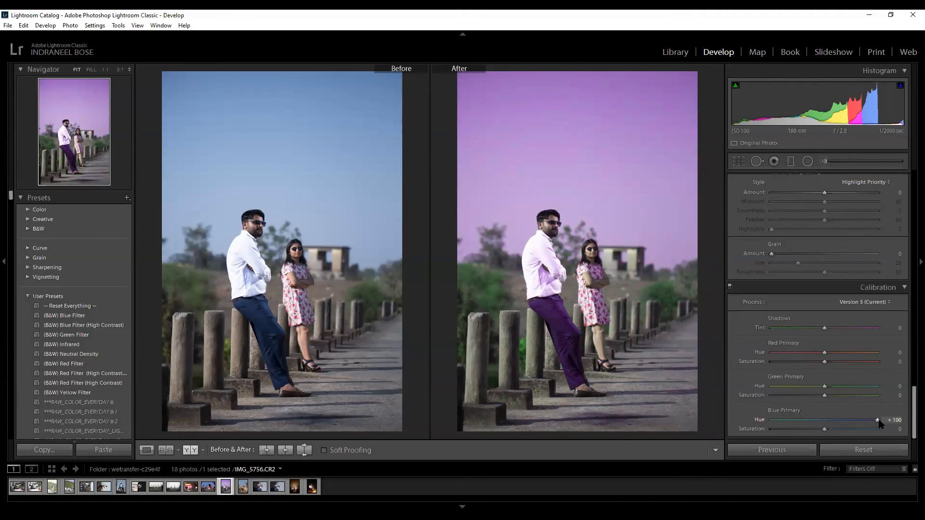
pyautogui.moveTo(879, 423); pyautogui.dragTo(741, 420)
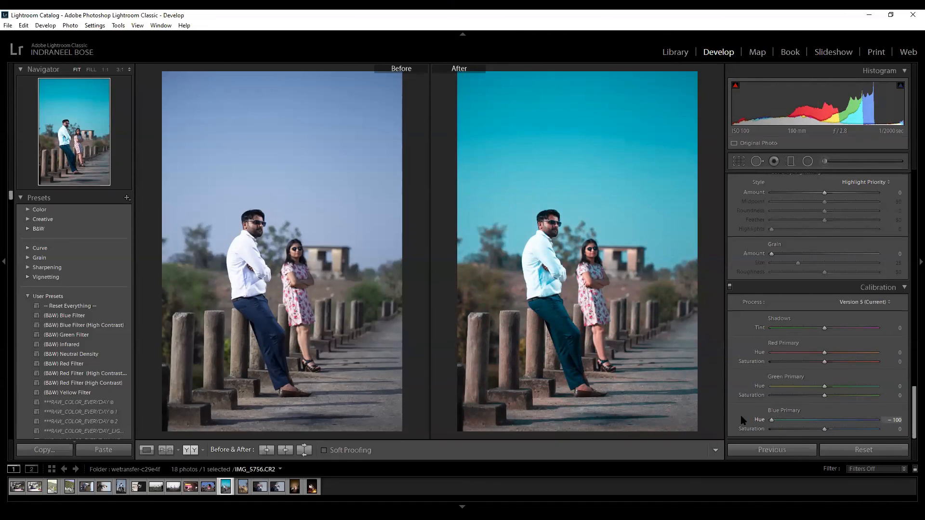
pyautogui.moveTo(824, 429)
pyautogui.mouseDown()
pyautogui.moveTo(877, 432)
pyautogui.moveTo(800, 431)
pyautogui.moveTo(848, 422)
pyautogui.moveTo(829, 422)
pyautogui.mouseUp()
pyautogui.click(833, 449)
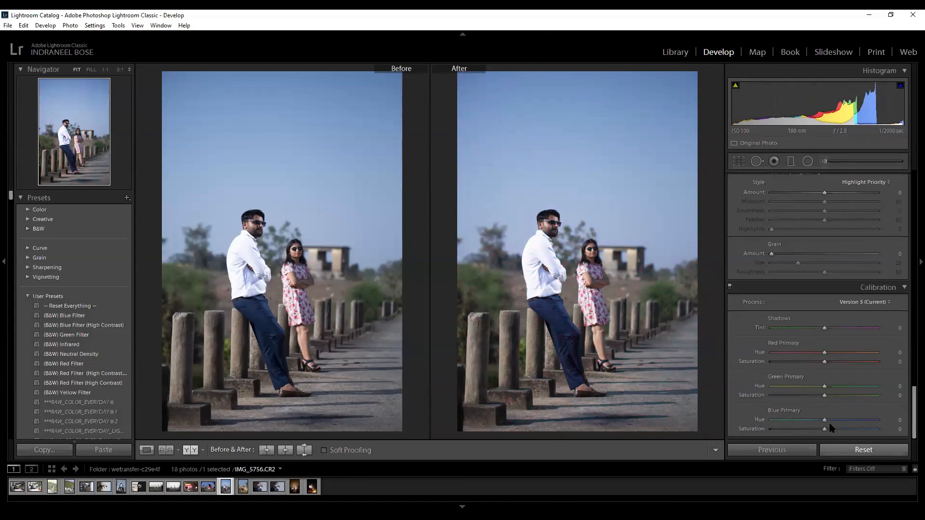
# Try Calibration Green Primary Hue at -100 with Saturation at +100 on the couple's photo, and reset the adjustments.
pyautogui.moveTo(824, 385); pyautogui.dragTo(766, 388)
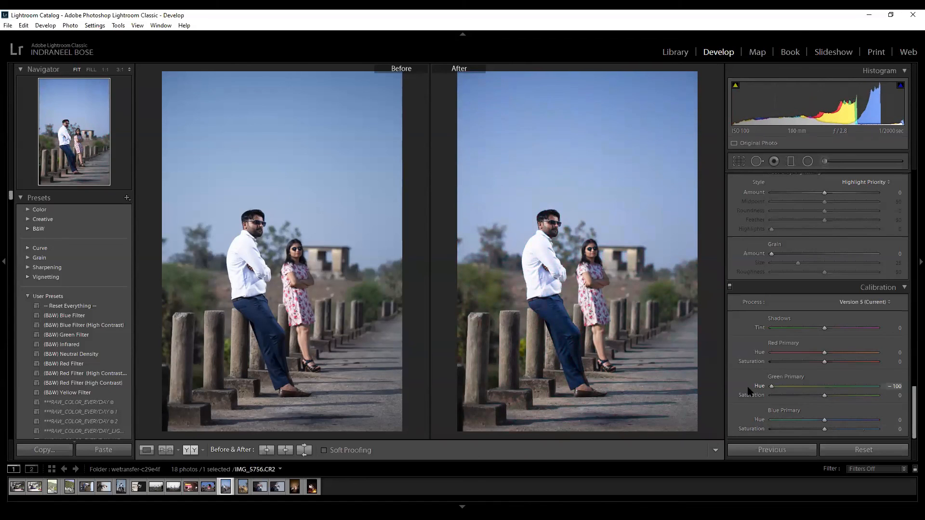
pyautogui.moveTo(824, 395); pyautogui.dragTo(881, 396)
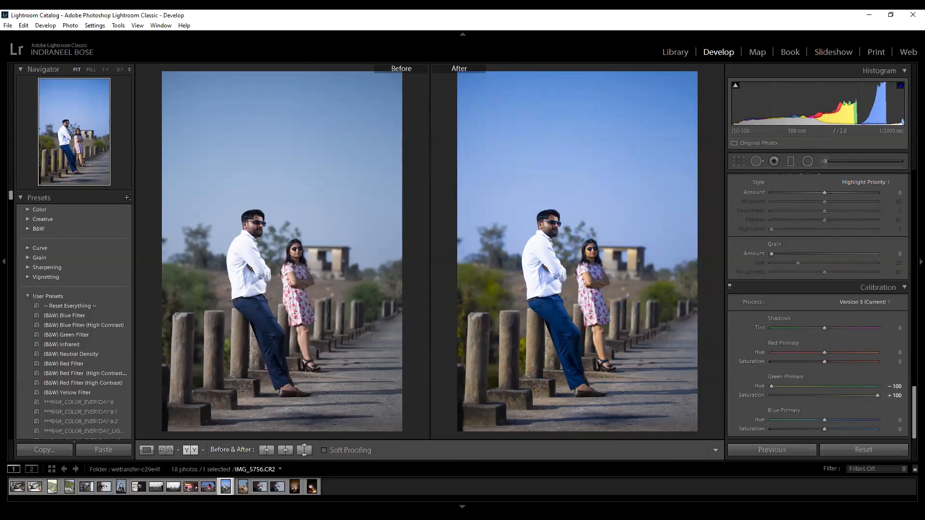
pyautogui.click(863, 449)
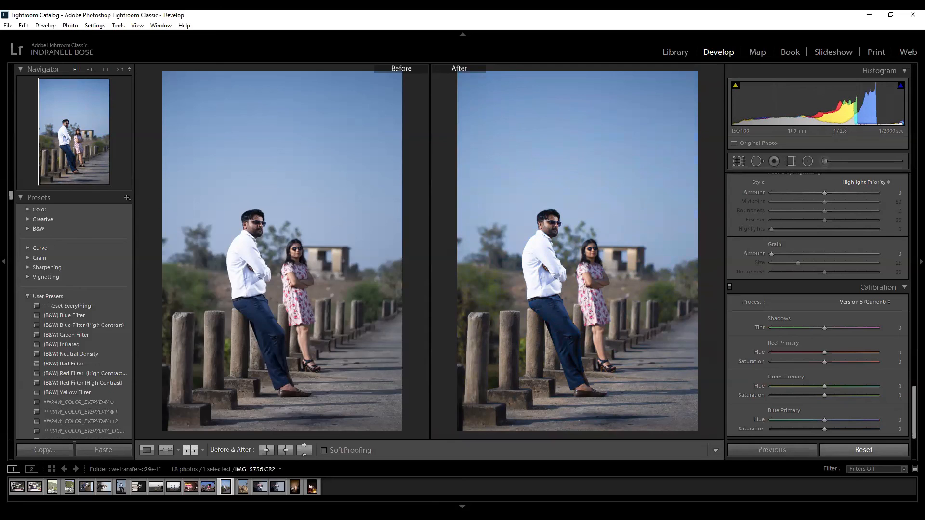
# Switch to photo IMG_5108.CR2, the couple in front of the wooded hill, with the HSL / Color settings in view.
pyautogui.click(911, 388)
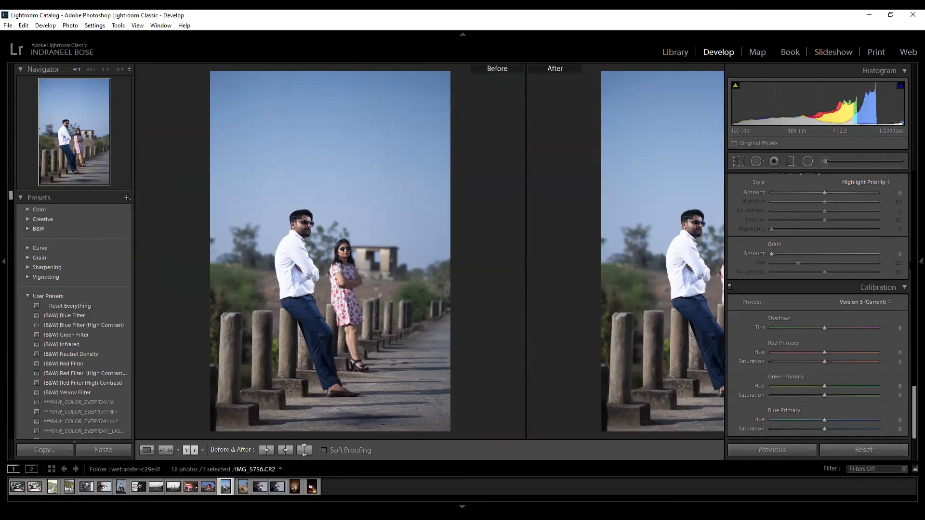
pyautogui.click(921, 262)
pyautogui.moveTo(910, 396); pyautogui.dragTo(908, 252)
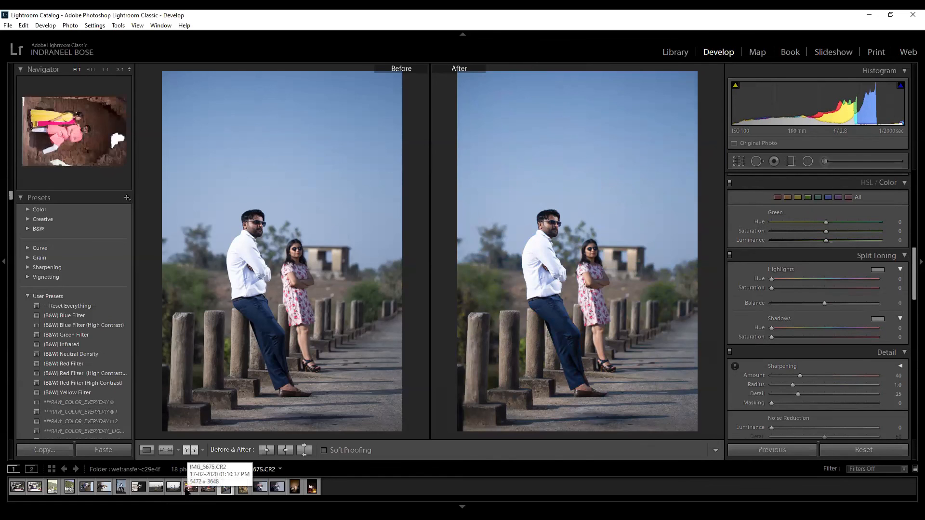
pyautogui.click(68, 487)
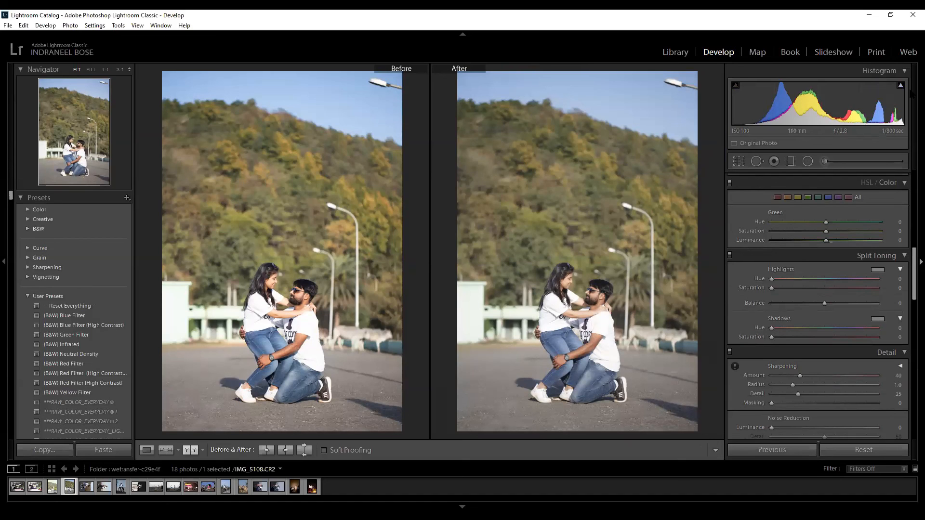
# Try Calibration Blue Primary Hue at -99 and -57 with Saturation up to +41 on the hillside photo, and reset the adjustments.
pyautogui.moveTo(912, 267); pyautogui.dragTo(911, 444)
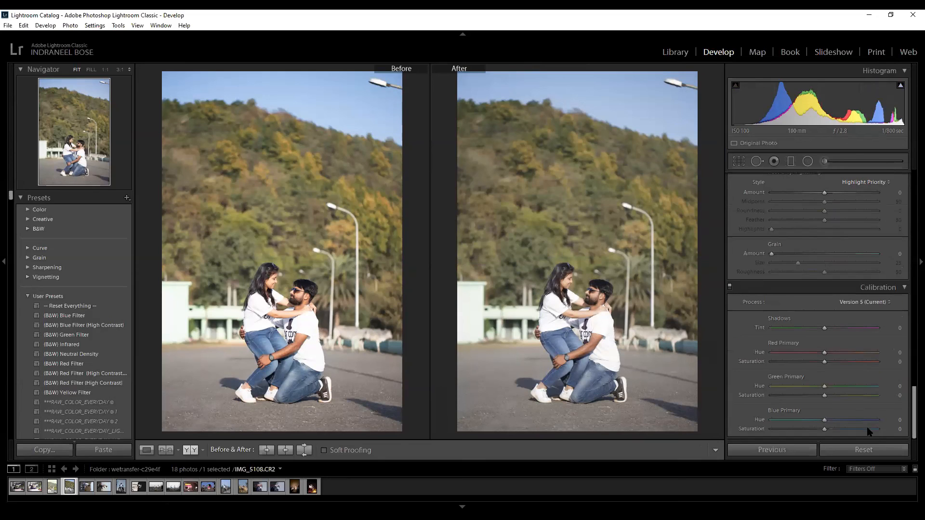
pyautogui.moveTo(824, 420); pyautogui.dragTo(771, 422)
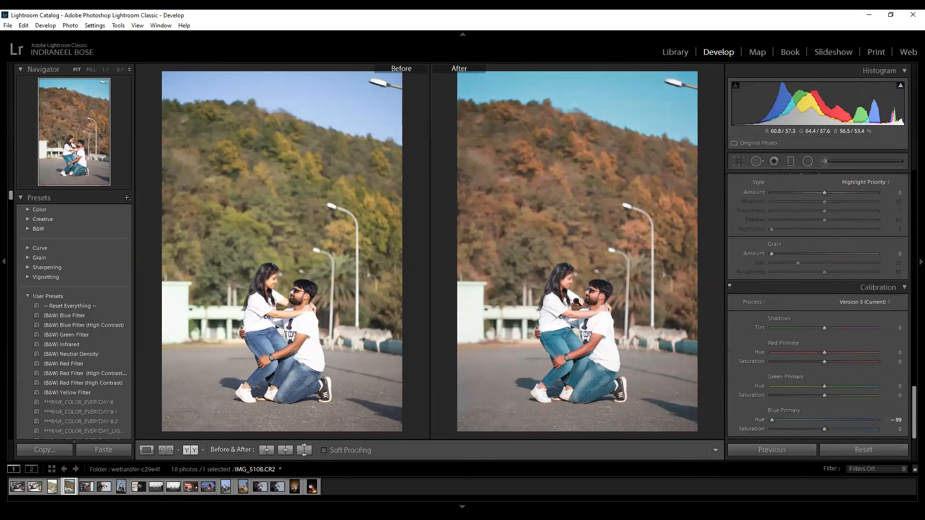
pyautogui.moveTo(824, 429); pyautogui.dragTo(829, 433)
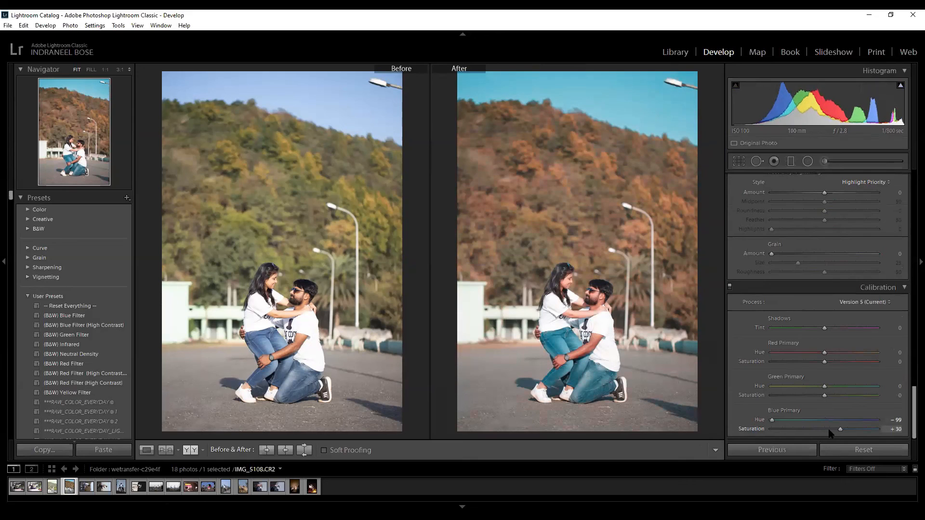
pyautogui.moveTo(773, 421); pyautogui.dragTo(794, 422)
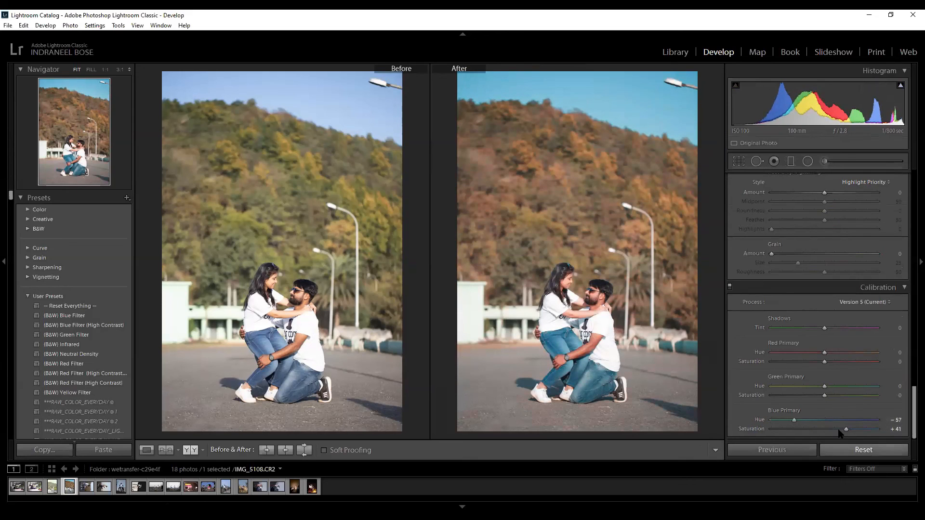
pyautogui.click(850, 448)
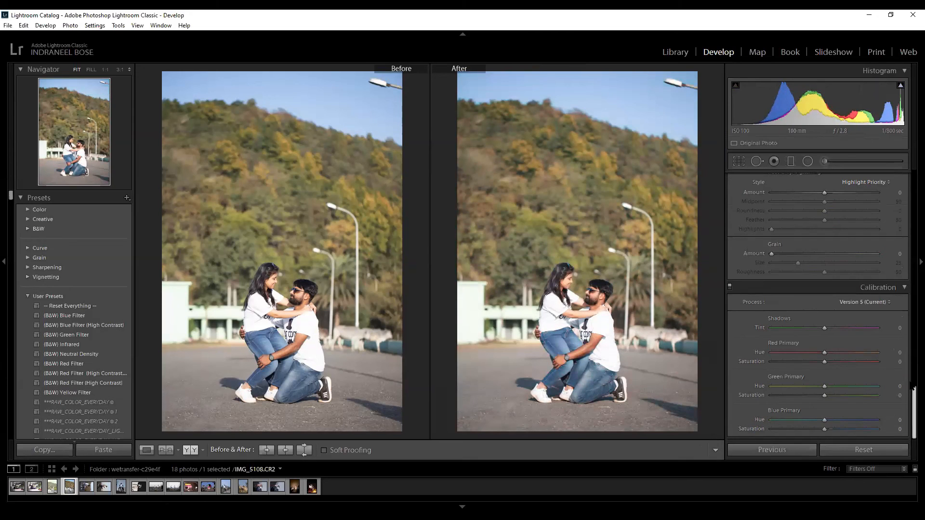
# Try HSL Green Hue and Yellow Hue at -100 on the hillside photo, compare before and after, and reset the adjustments.
pyautogui.scroll(2, 907, 334)
pyautogui.scroll(15, 908, 333)
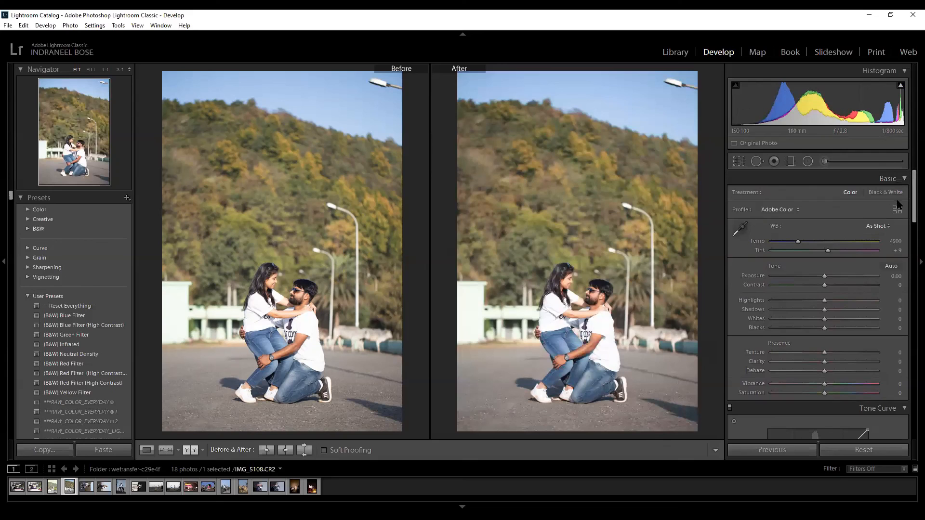
pyautogui.moveTo(908, 203); pyautogui.dragTo(911, 274)
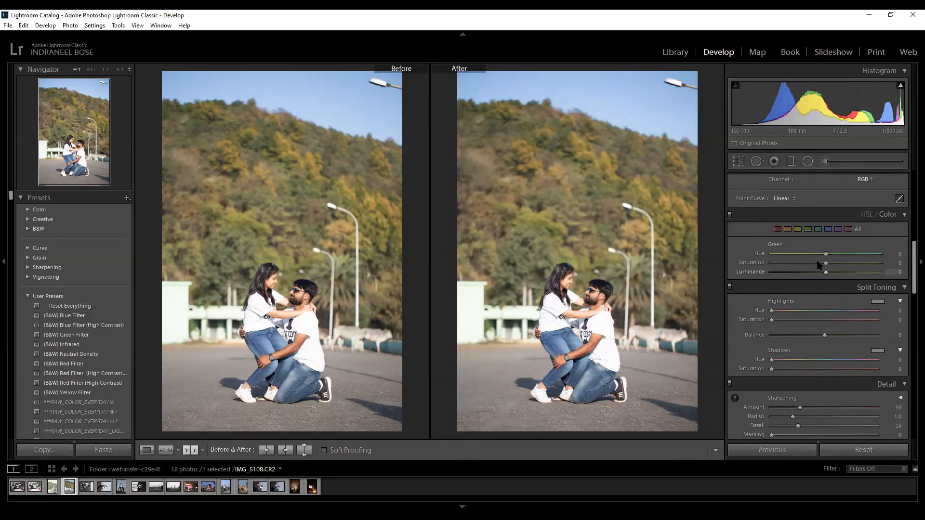
pyautogui.moveTo(827, 254); pyautogui.dragTo(748, 255)
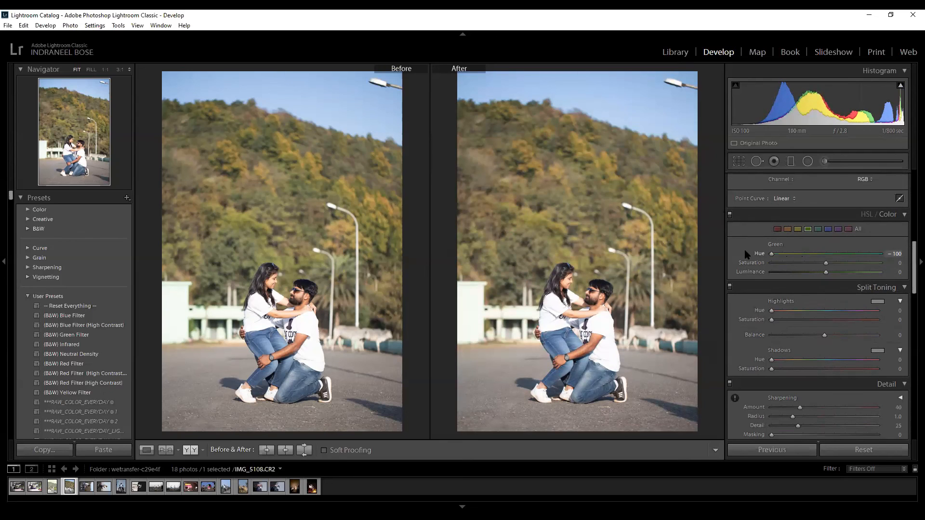
pyautogui.click(798, 230)
pyautogui.moveTo(824, 257); pyautogui.dragTo(764, 257)
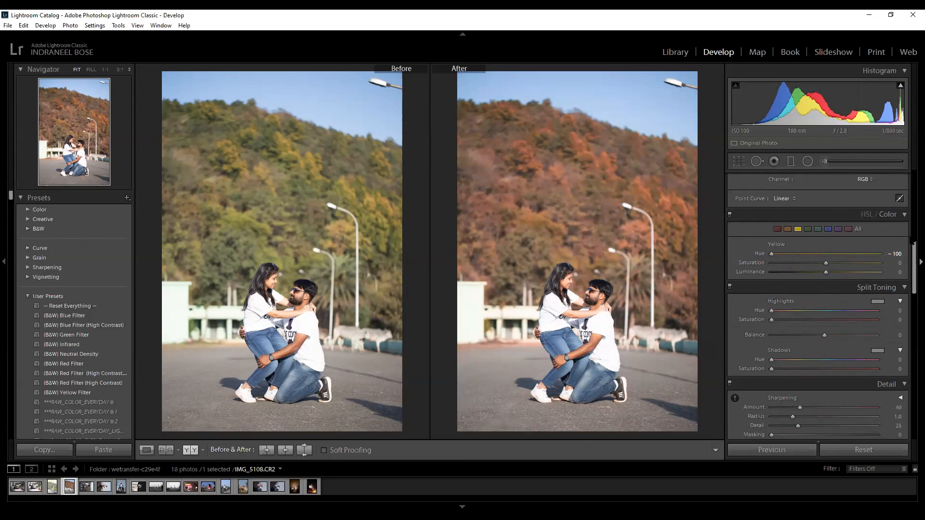
pyautogui.click(921, 262)
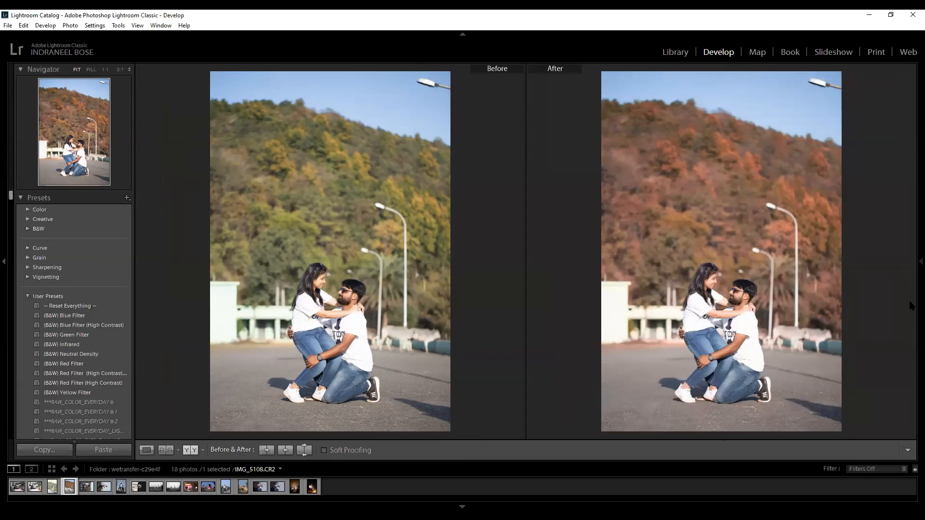
pyautogui.click(921, 262)
pyautogui.scroll(-2, 911, 275)
pyautogui.scroll(-10, 911, 274)
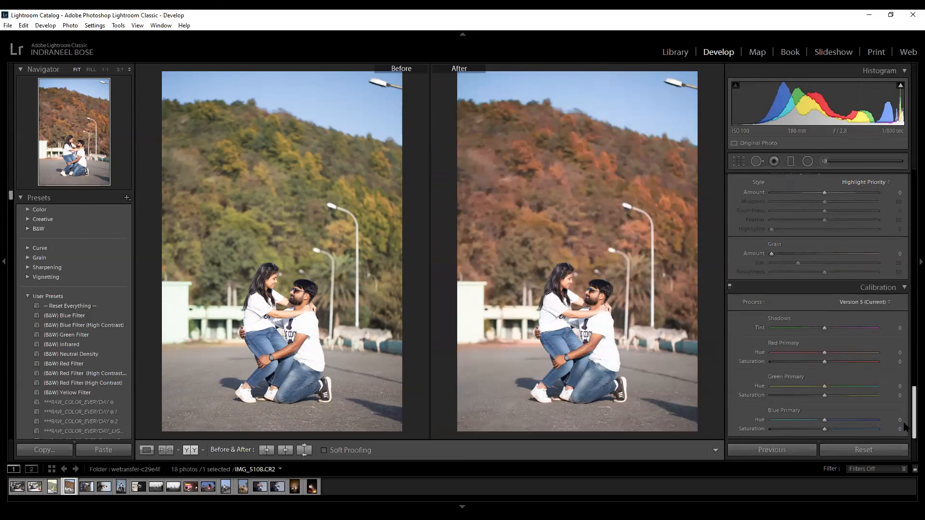
pyautogui.click(864, 449)
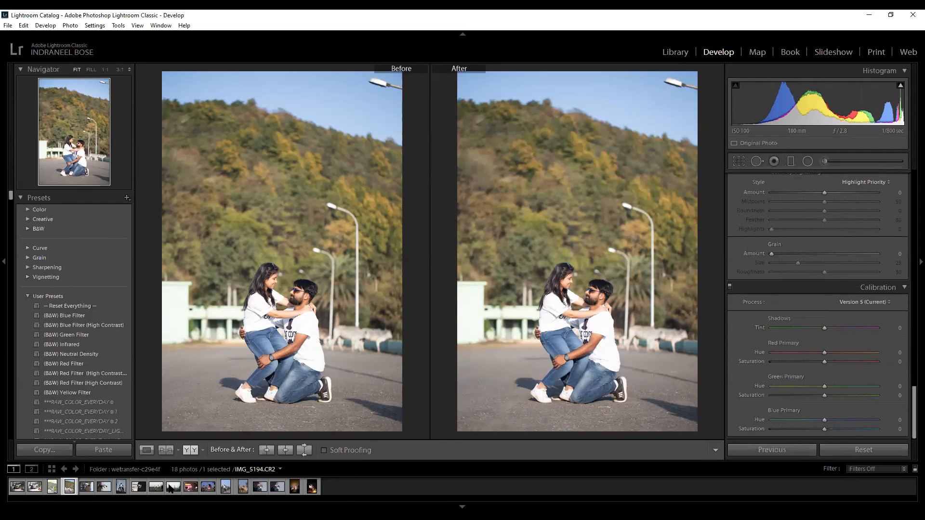
# Open photo IMG_5047.CR2, the sideways shot of the couple by the white brick wall, in the single-image view.
pyautogui.click(123, 488)
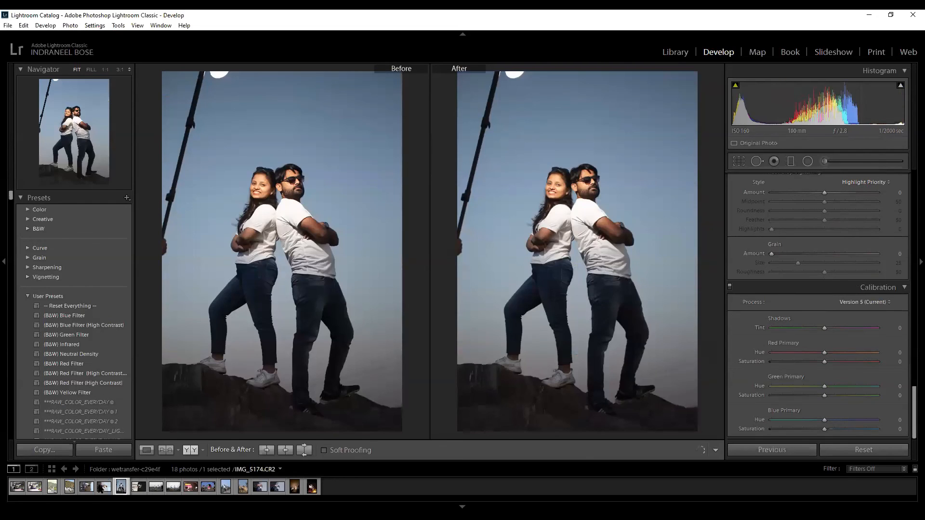
pyautogui.click(69, 486)
pyautogui.click(35, 488)
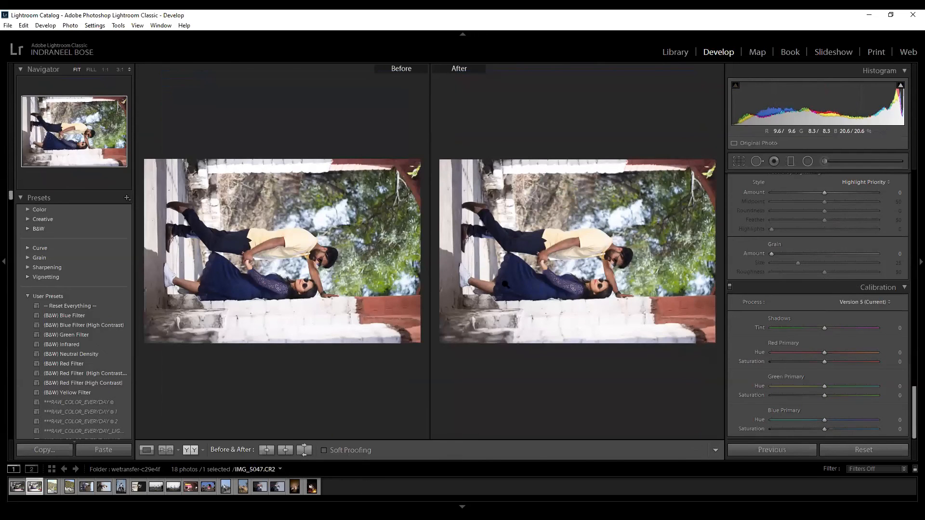
pyautogui.click(147, 450)
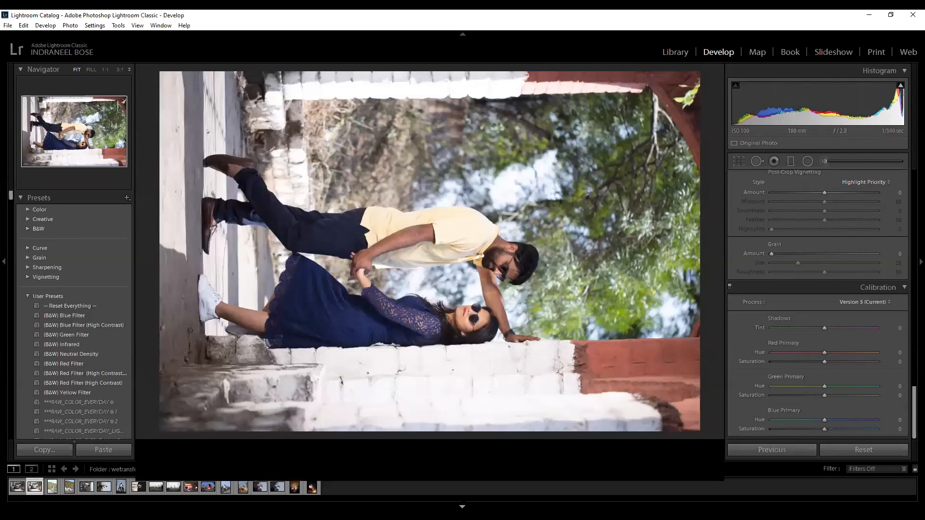
# Rotate the sideways couple photo counterclockwise so that it stands upright.
pyautogui.click(462, 506)
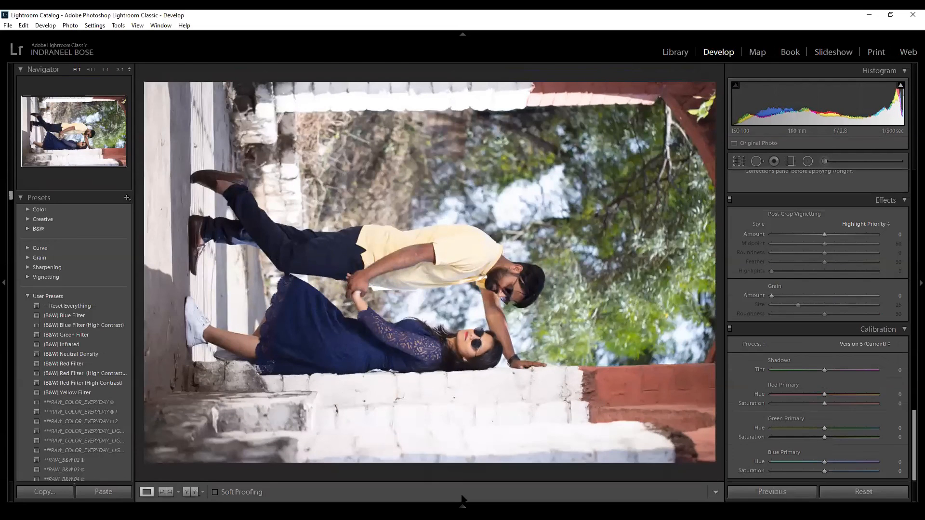
pyautogui.click(462, 503)
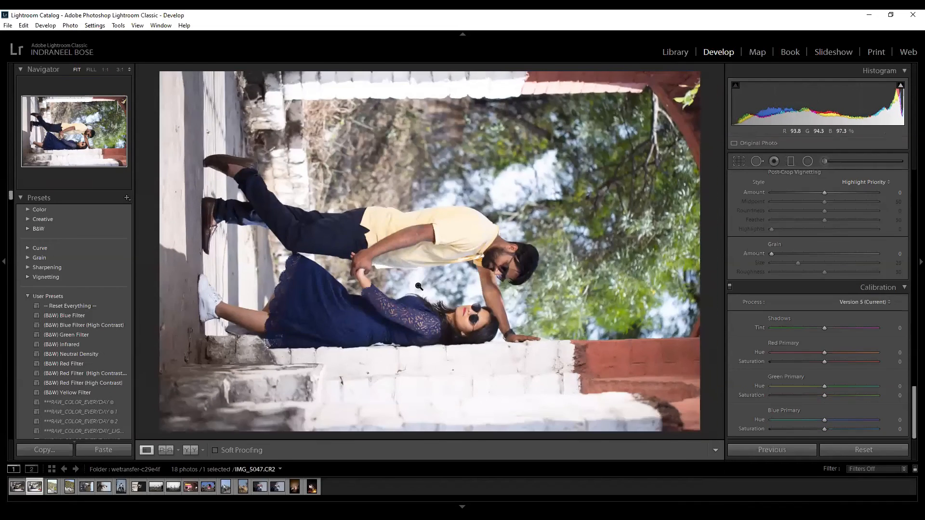
pyautogui.rightClick(417, 285)
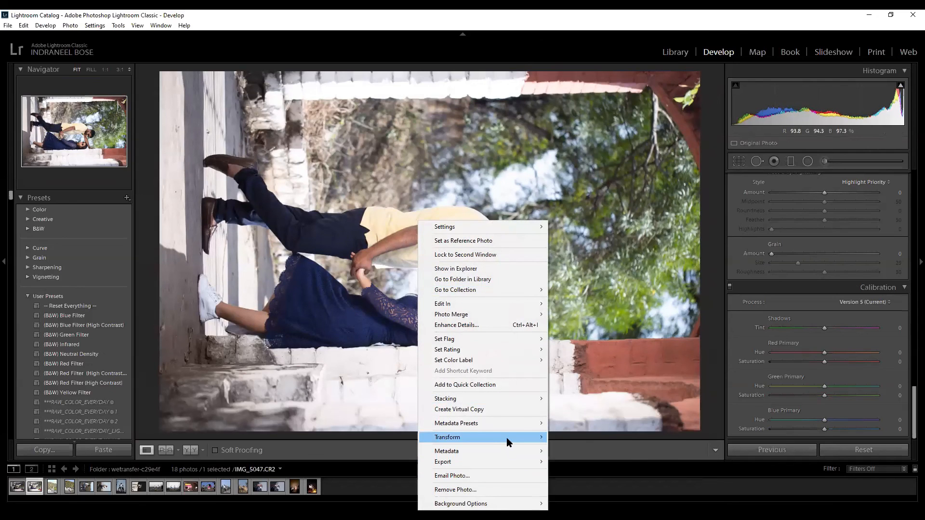
pyautogui.moveTo(507, 440)
pyautogui.click(581, 437)
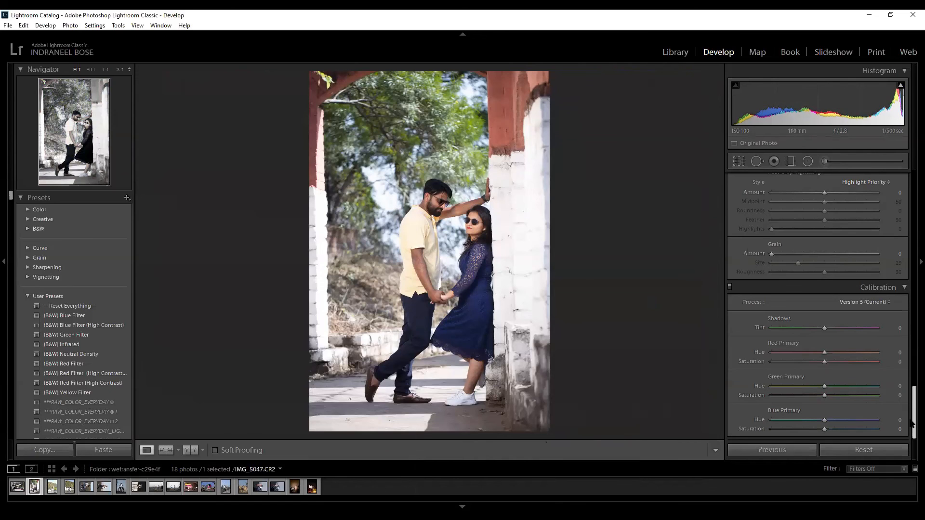
# Try a Calibration Blue Primary Hue of about -97 or lower on the upright couple photo and inspect it up close.
pyautogui.moveTo(825, 420); pyautogui.dragTo(773, 424)
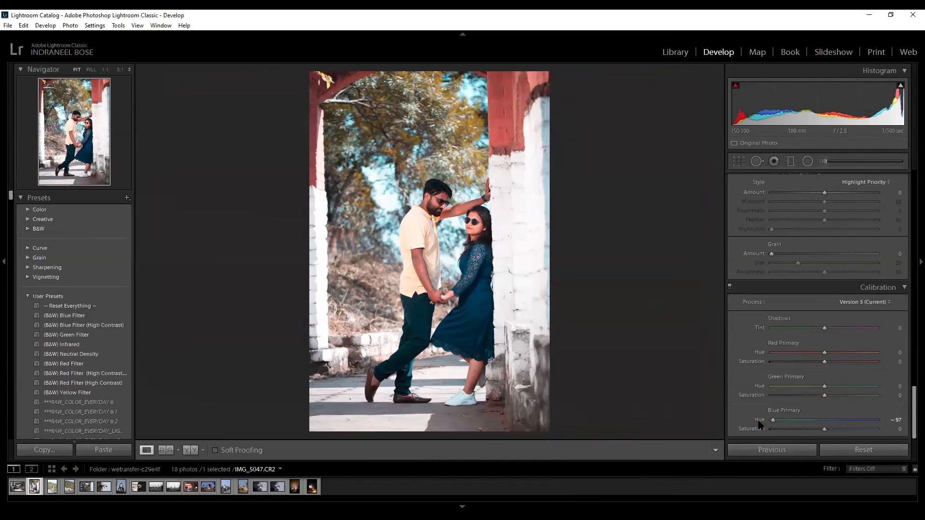
pyautogui.hotkey('ctrl', '=')
pyautogui.moveTo(464, 154); pyautogui.dragTo(463, 342)
pyautogui.moveTo(773, 420)
pyautogui.mouseDown()
pyautogui.moveTo(862, 422)
pyautogui.moveTo(758, 423)
pyautogui.mouseUp()
# Set the HSL Yellow Hue to +39, Saturation to +25 and Luminance to -46, and view the whole photo.
pyautogui.moveTo(914, 405); pyautogui.dragTo(893, 178)
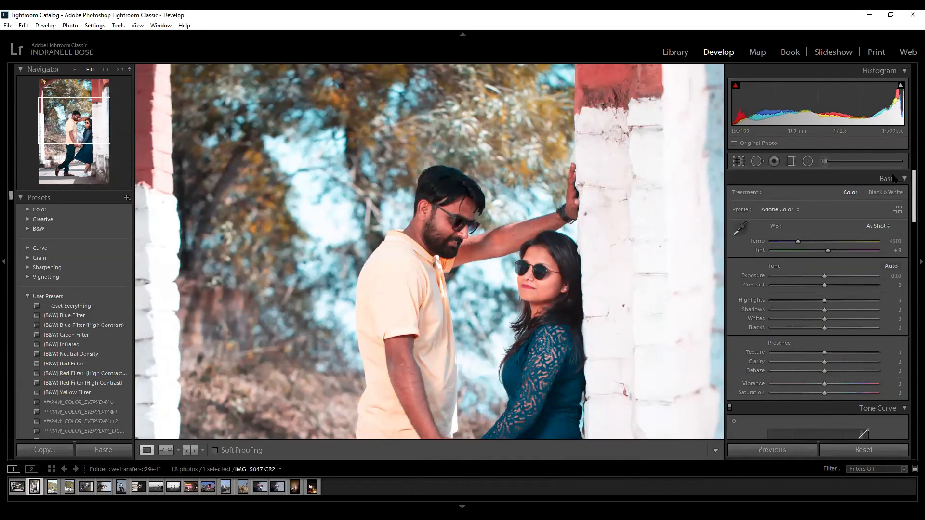
pyautogui.click(893, 178)
pyautogui.scroll(-2, 892, 241)
pyautogui.click(797, 281)
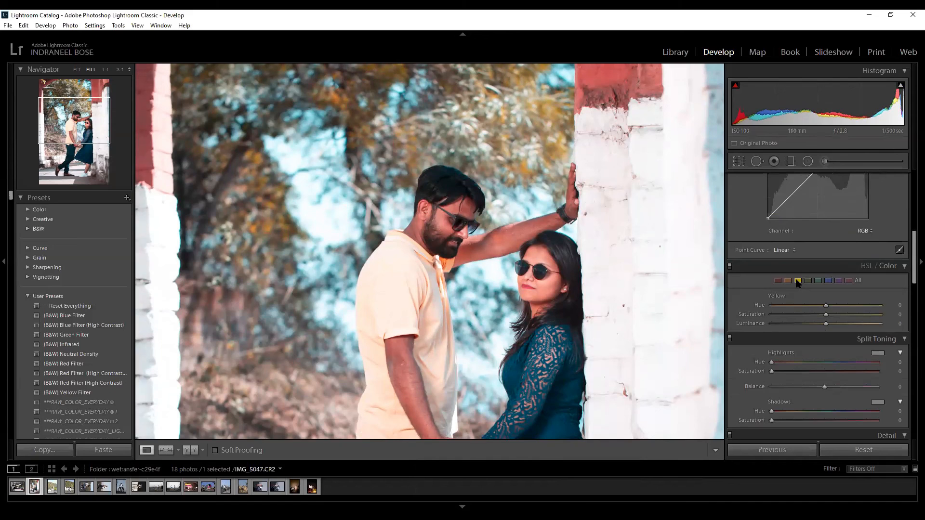
pyautogui.click(798, 281)
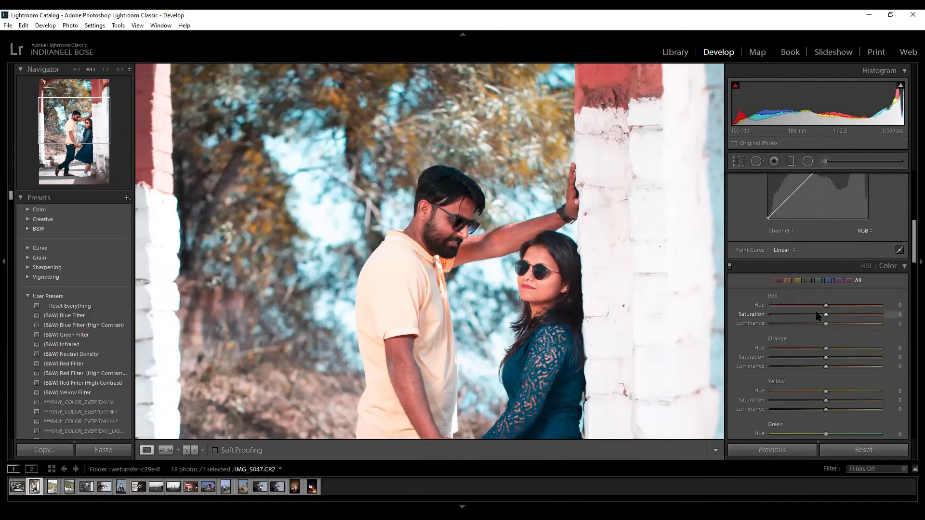
pyautogui.click(798, 281)
pyautogui.moveTo(825, 316); pyautogui.dragTo(801, 329)
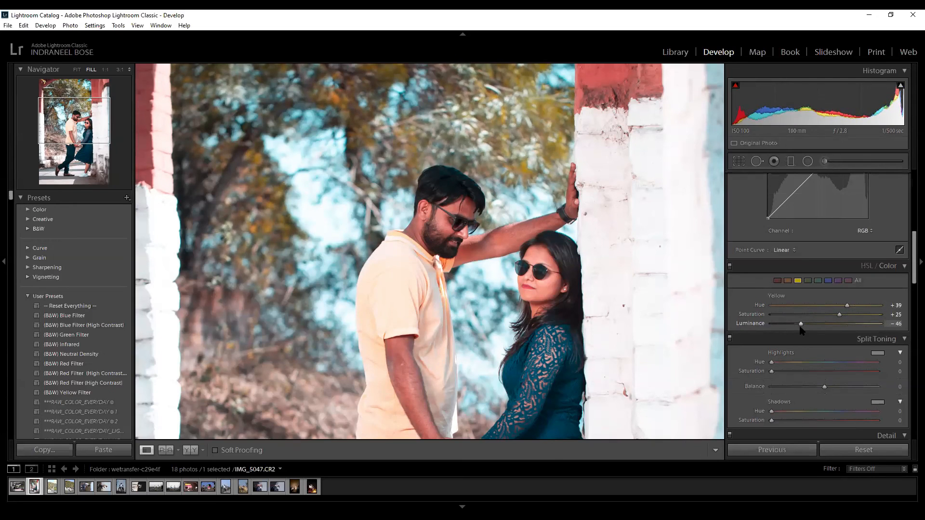
pyautogui.press('z')
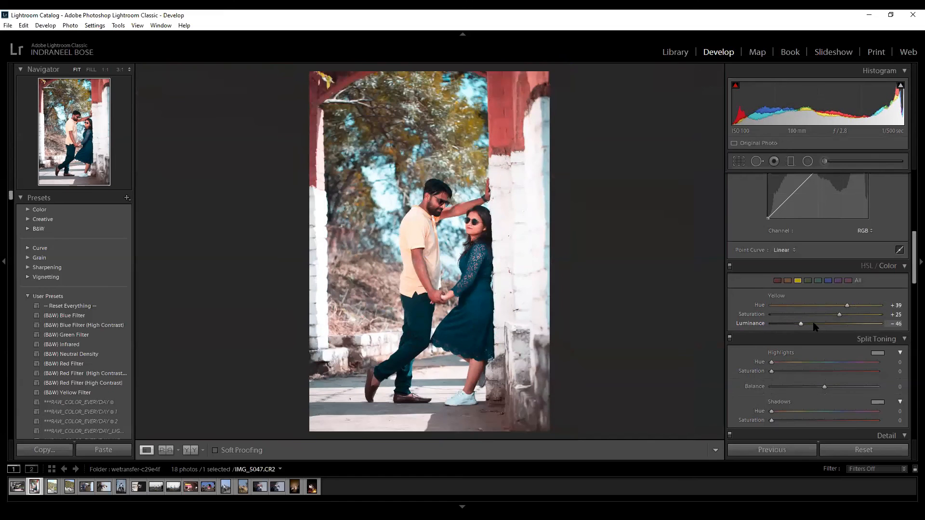
# Try HSL Orange Hue at +99 with Saturation at +28, compare at different zoom levels, and reset all adjustments.
pyautogui.click(787, 282)
pyautogui.press('z')
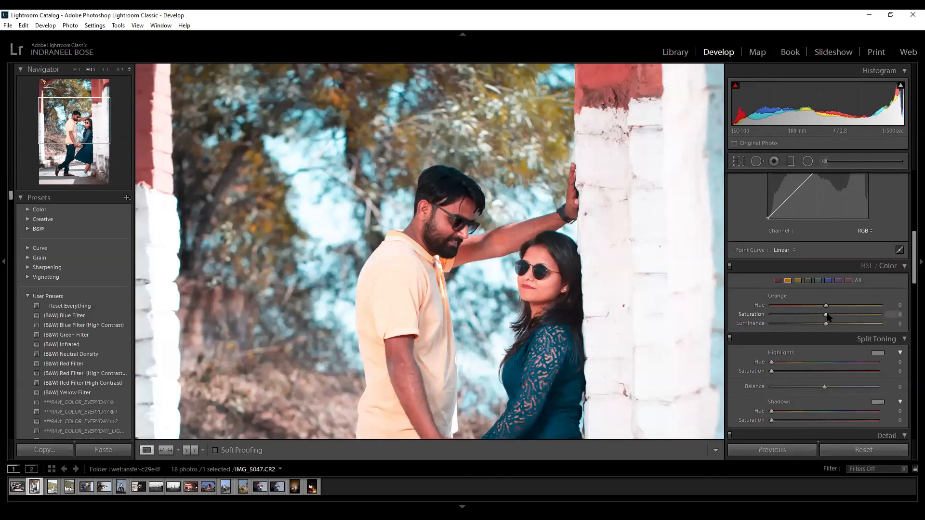
pyautogui.moveTo(827, 308)
pyautogui.mouseDown()
pyautogui.moveTo(891, 311)
pyautogui.moveTo(832, 314)
pyautogui.moveTo(841, 317)
pyautogui.mouseUp()
pyautogui.press('z')
pyautogui.press('z')
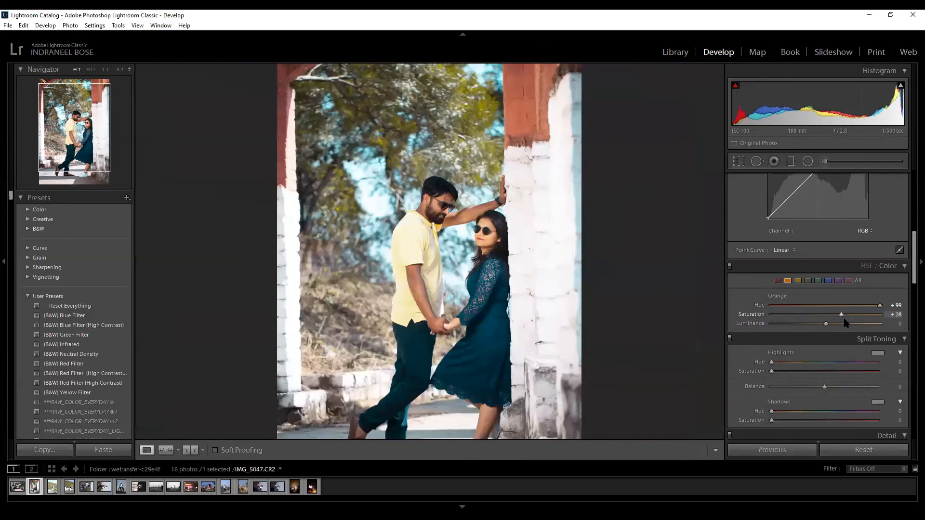
pyautogui.click(860, 449)
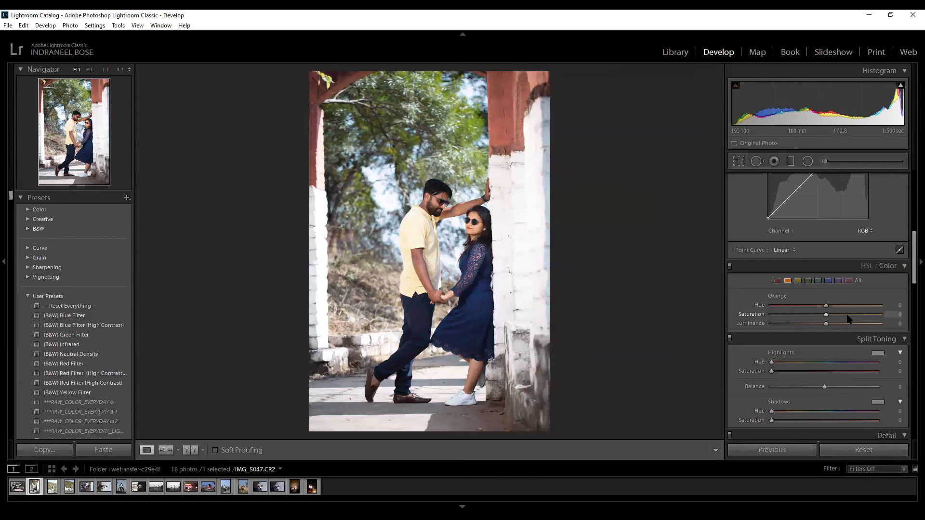
# Set the HSL Orange Hue to +56, Saturation to +62 and Luminance to +21, checking the skin tones up close.
pyautogui.moveTo(827, 306); pyautogui.dragTo(861, 316)
pyautogui.click(471, 220)
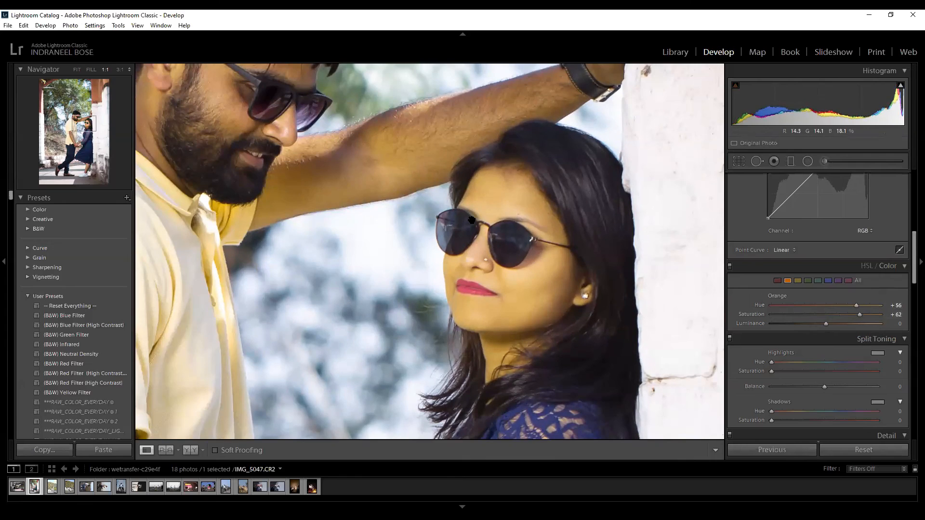
pyautogui.moveTo(825, 324); pyautogui.dragTo(838, 326)
pyautogui.press('z')
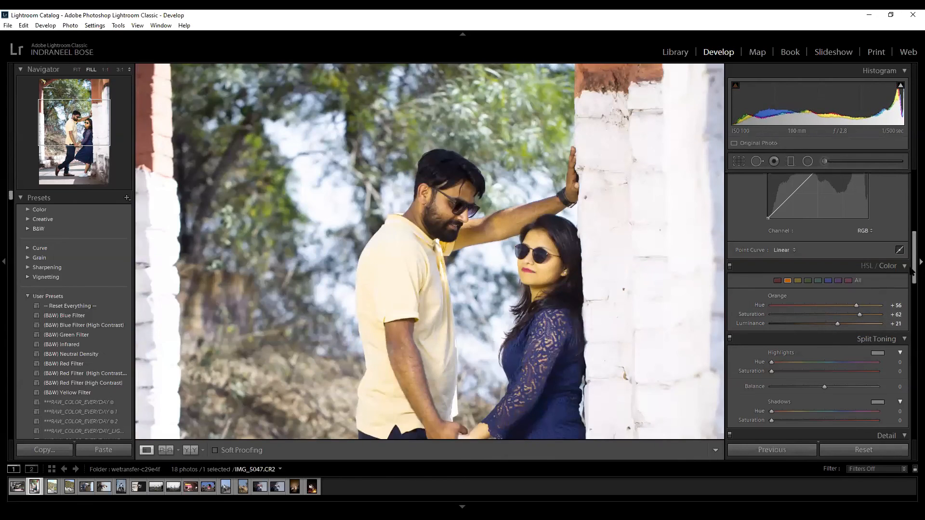
pyautogui.hotkey('ctrl', '-')
# Try a negative Calibration Blue Primary Hue combined with HSL Orange Hue at +50, and reset all adjustments.
pyautogui.moveTo(912, 273); pyautogui.dragTo(912, 428)
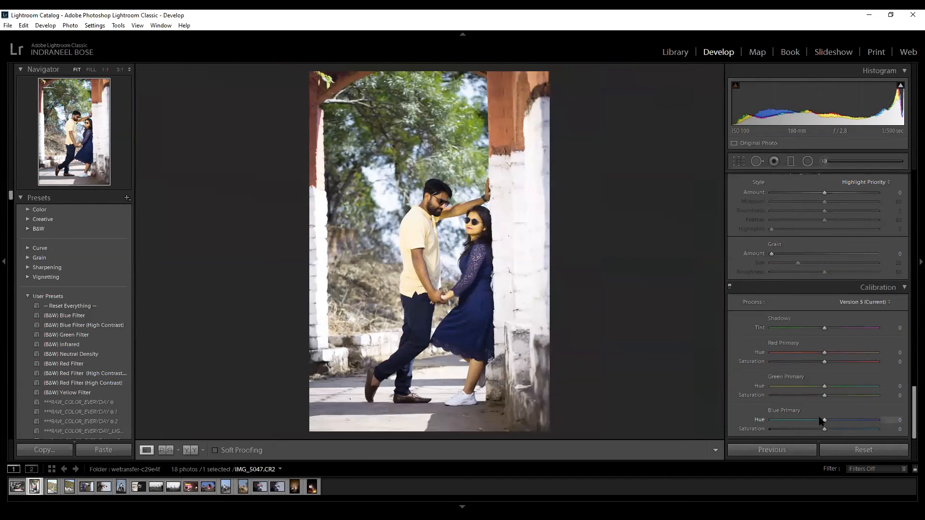
pyautogui.moveTo(824, 420); pyautogui.dragTo(795, 420)
pyautogui.moveTo(911, 412); pyautogui.dragTo(912, 256)
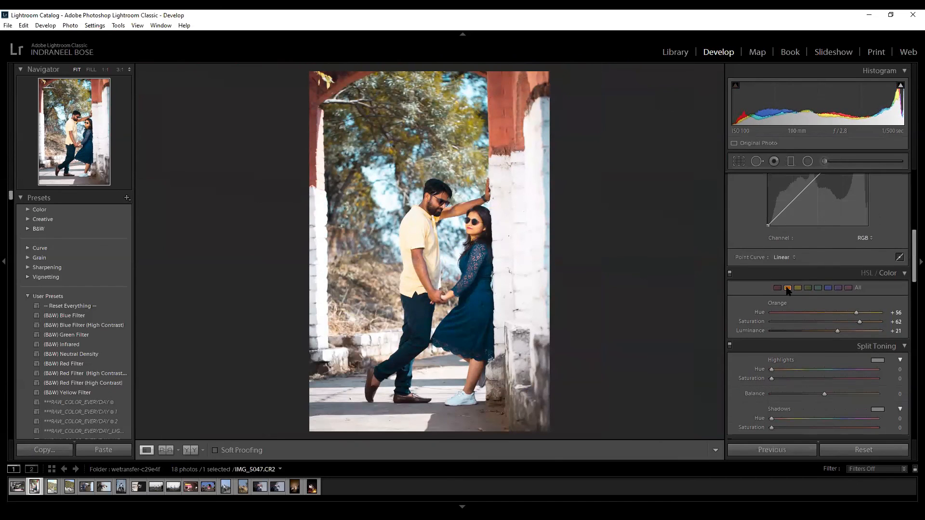
pyautogui.click(858, 288)
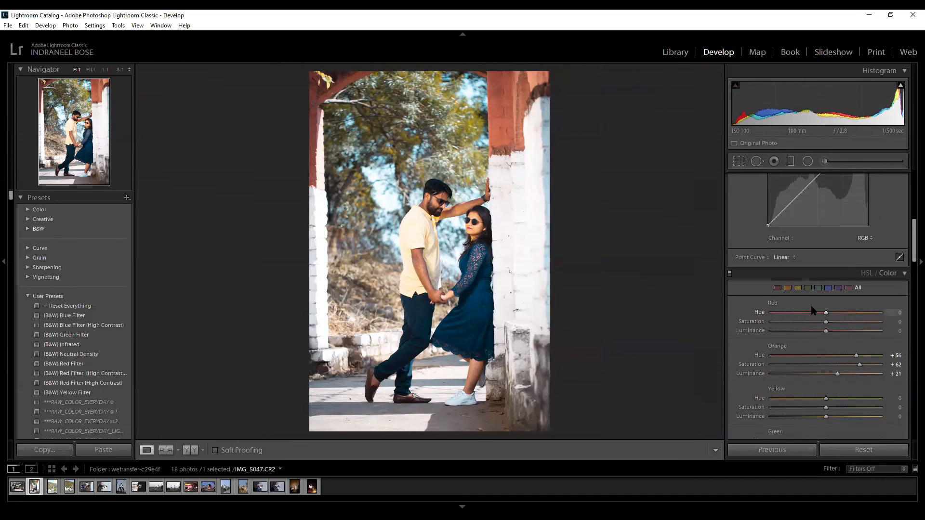
pyautogui.click(787, 287)
pyautogui.moveTo(855, 312)
pyautogui.mouseDown()
pyautogui.moveTo(871, 313)
pyautogui.moveTo(838, 312)
pyautogui.moveTo(872, 312)
pyautogui.moveTo(853, 313)
pyautogui.mouseUp()
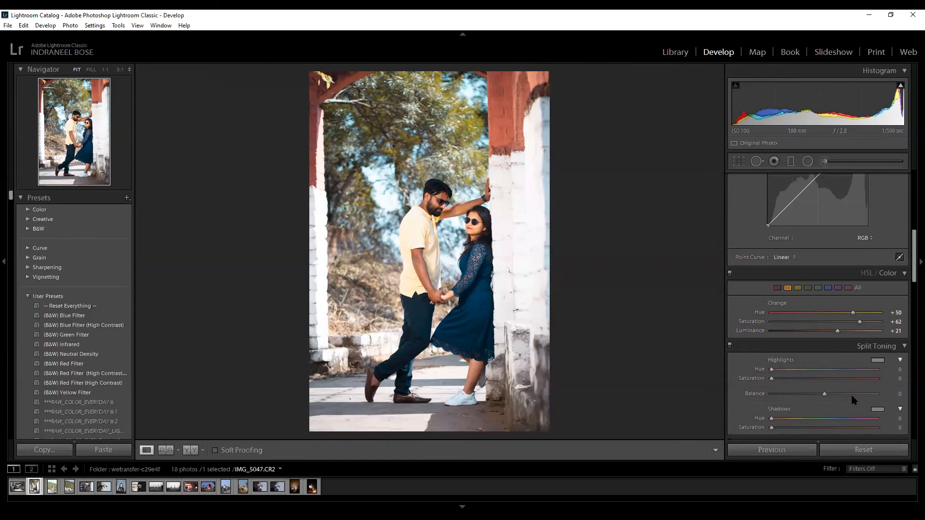
pyautogui.hotkey('ctrl', 'shift', 'r')
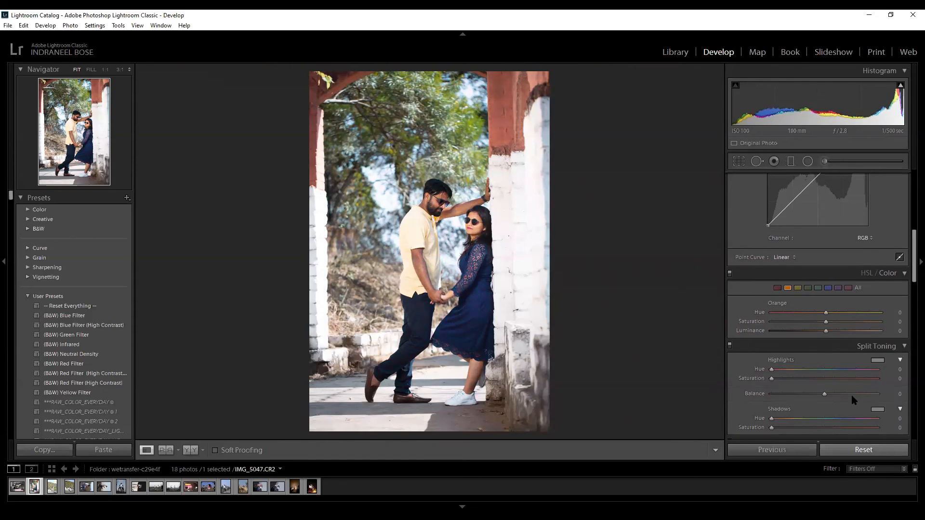